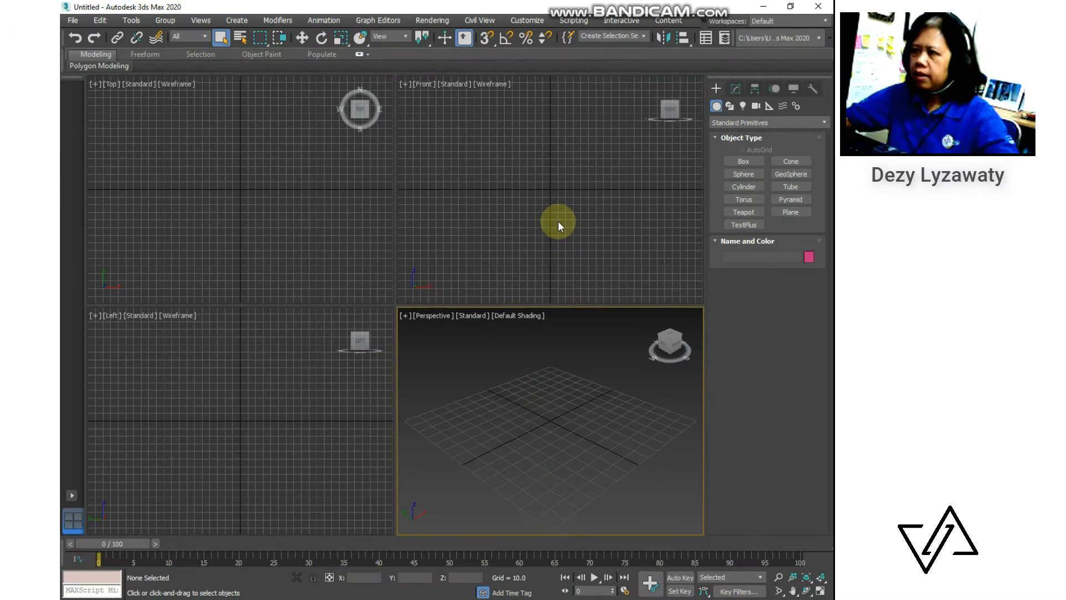
Draw a plane about 186 long and 231 wide in the Front viewport
left_click(558, 221)
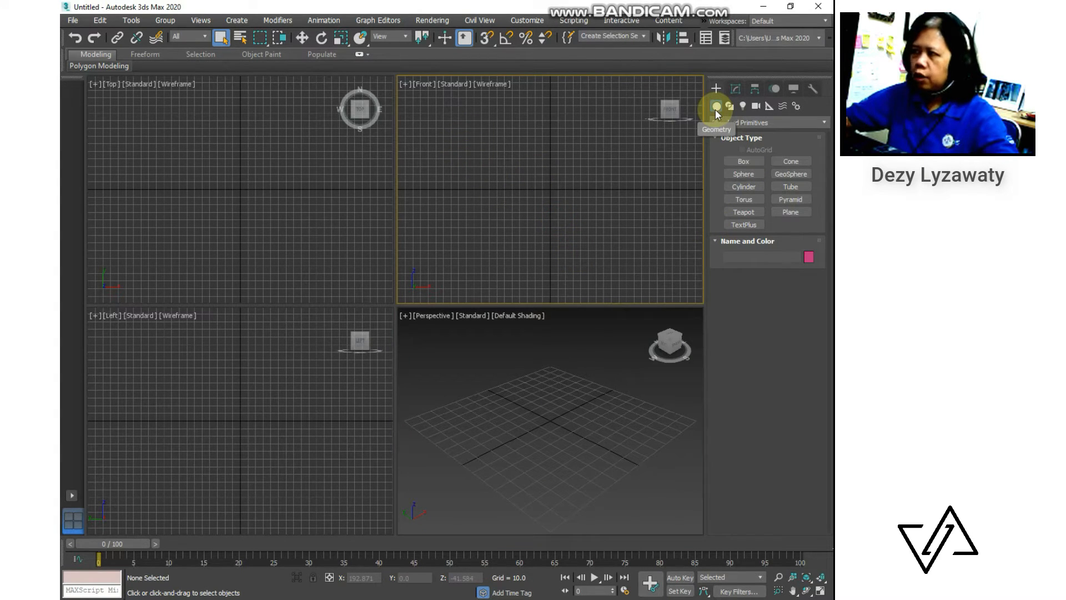
left_click(791, 211)
left_click_drag(439, 127, 615, 268)
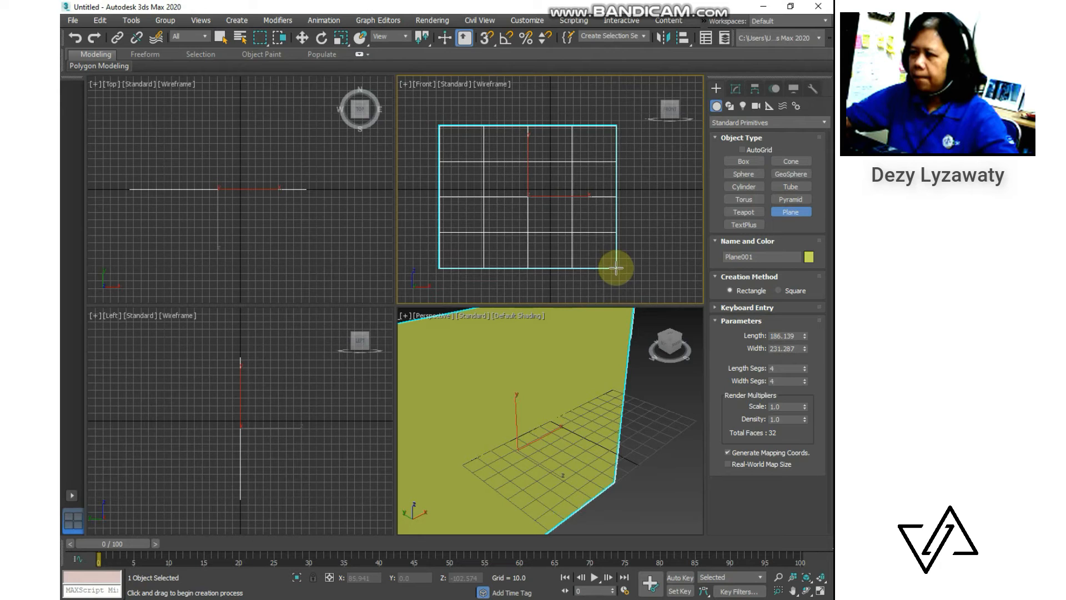
Set the plane's length and width to 200 each and deselect it
left_click(736, 89)
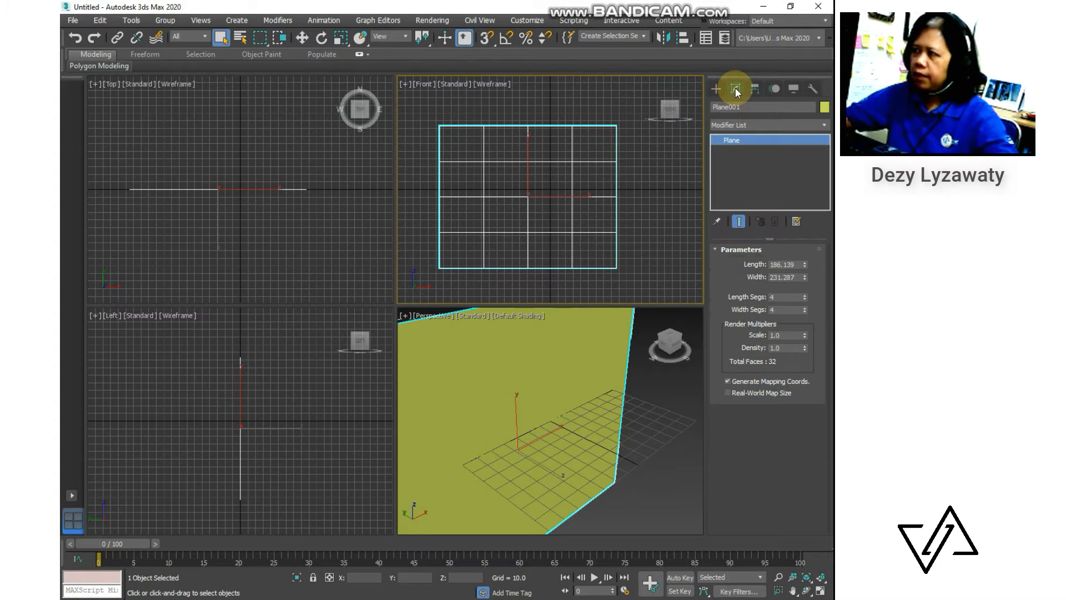
double_click(799, 263)
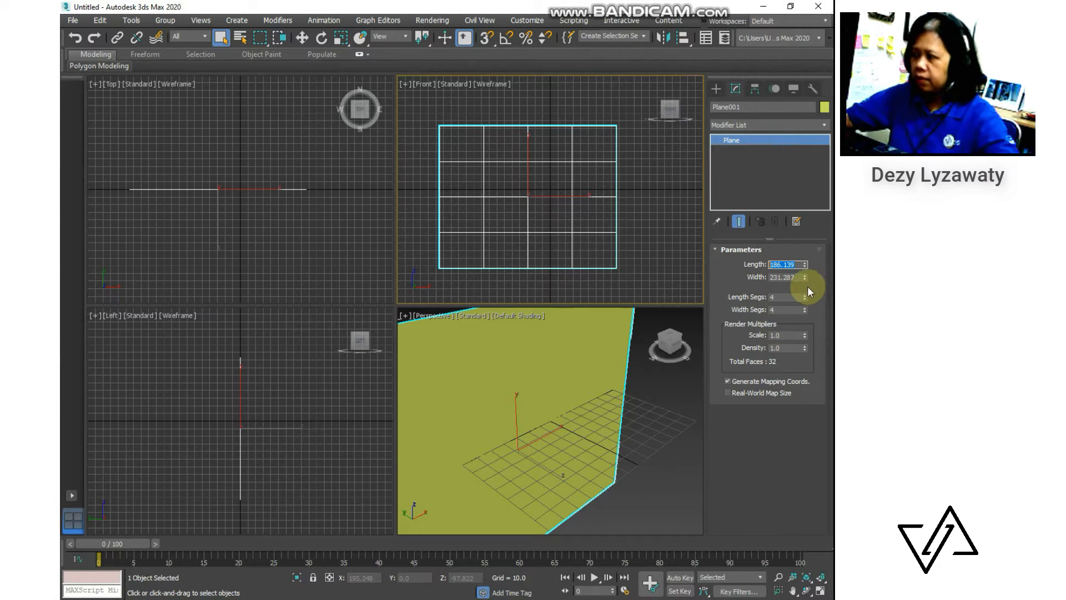
type("2000")
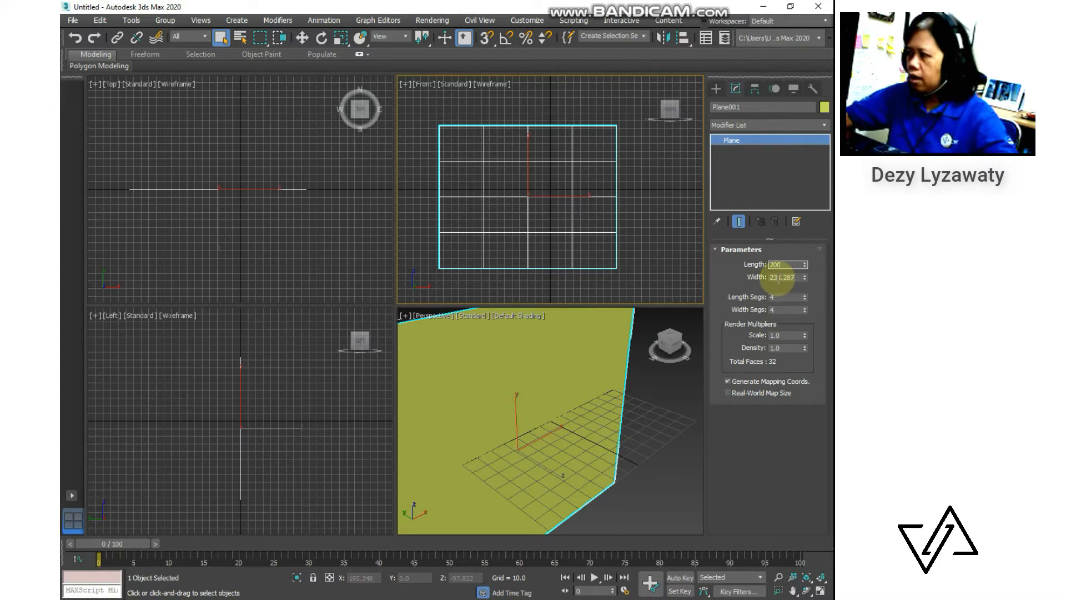
left_click(797, 270)
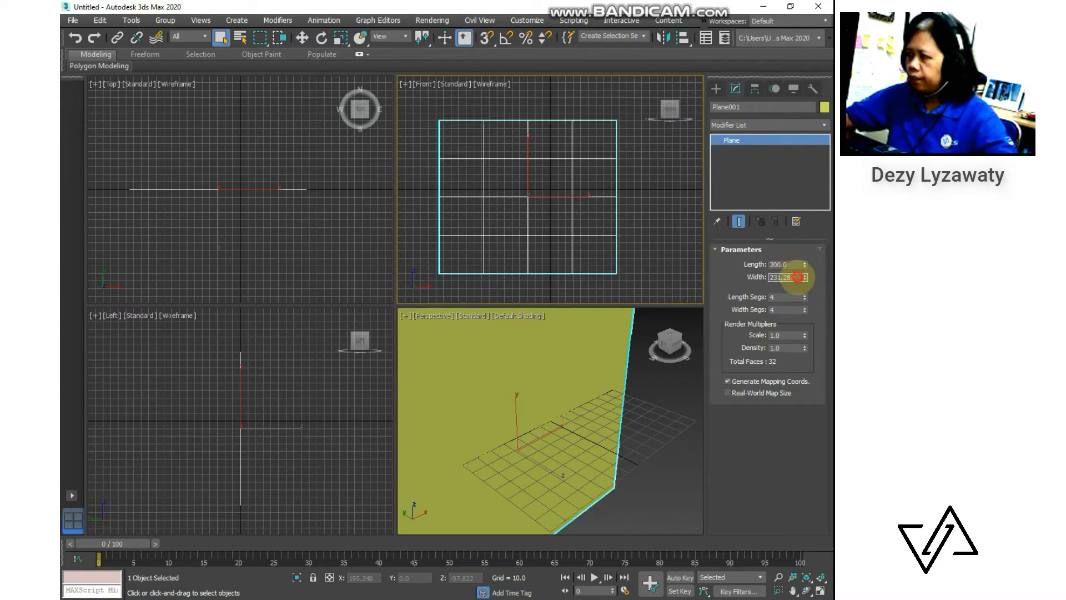
type("200")
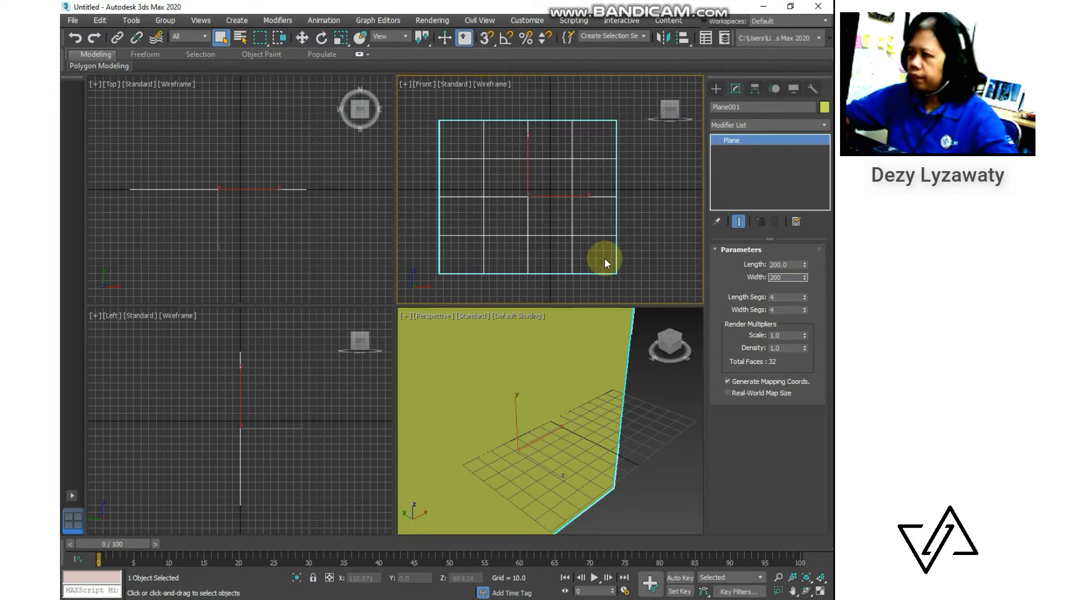
left_click(626, 270)
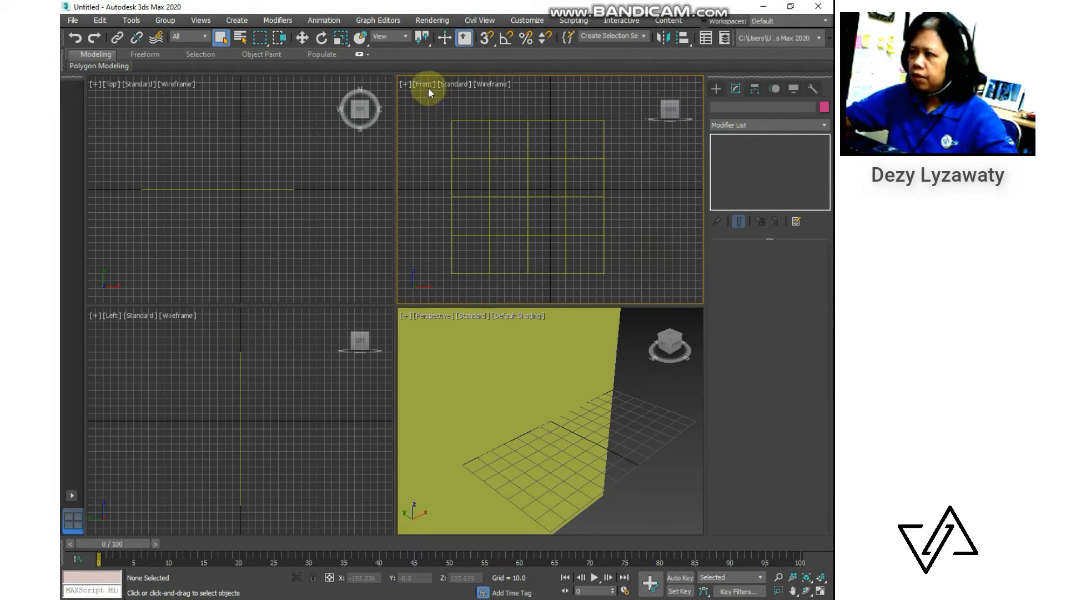
Maximize the Front viewport, hide its grid and display the plane with default shading
left_click(820, 591)
left_click(617, 441)
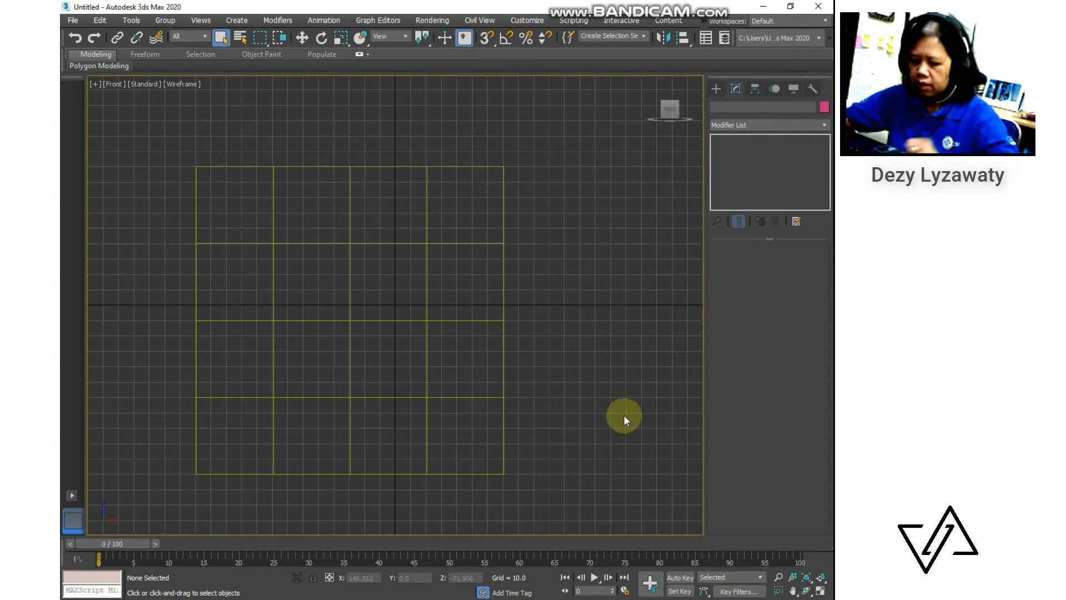
key("g")
middle_click_drag(346, 385, 413, 374)
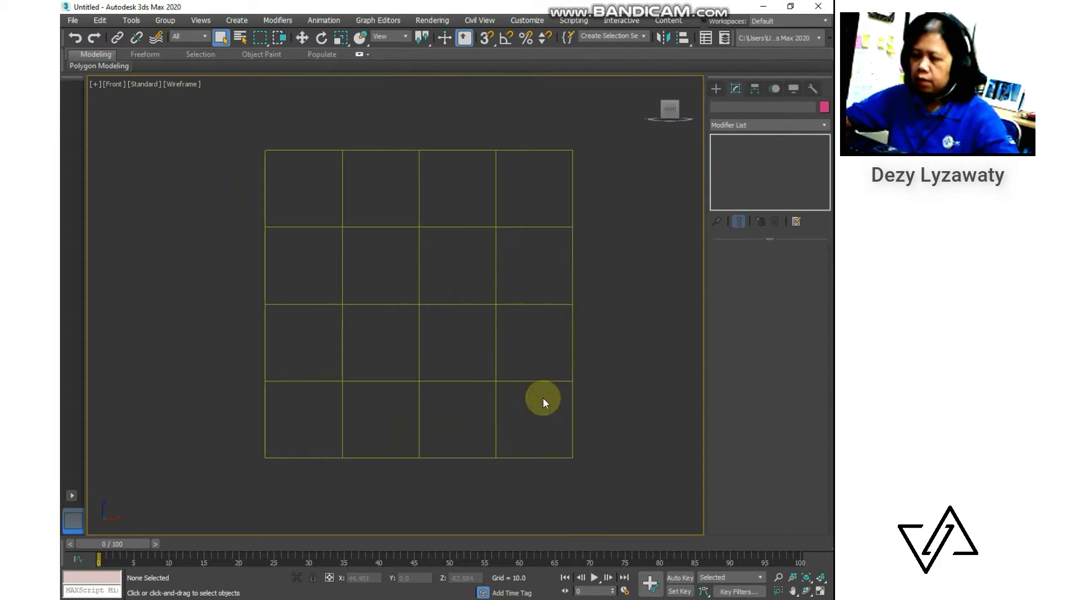
key("F3")
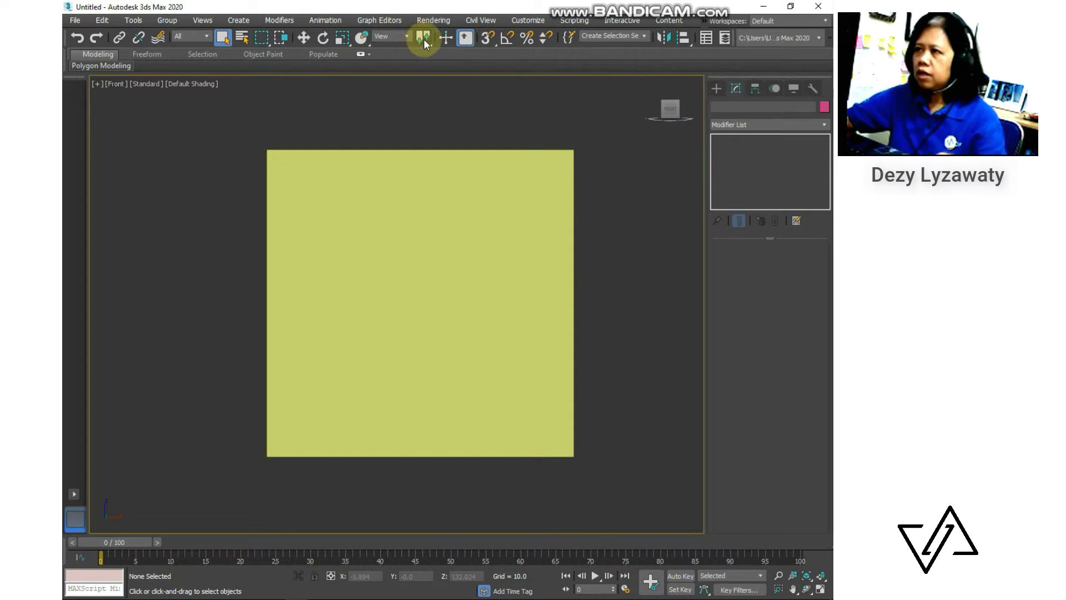
Open the Compact Material Editor and assign the first sample material, 01 - Default, to the plane
left_click(433, 21)
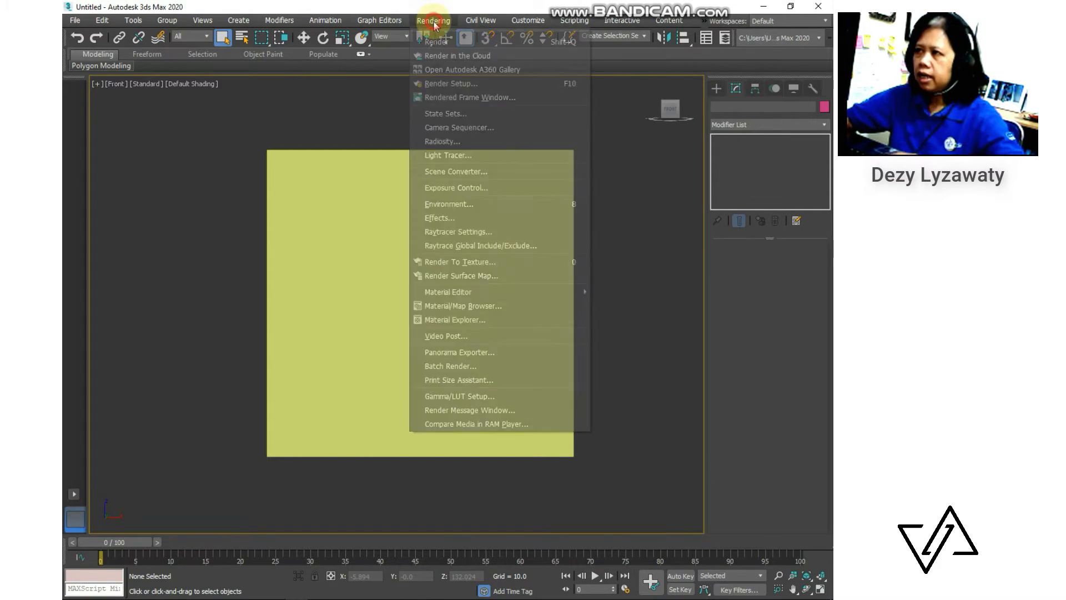
mouse_move(572, 288)
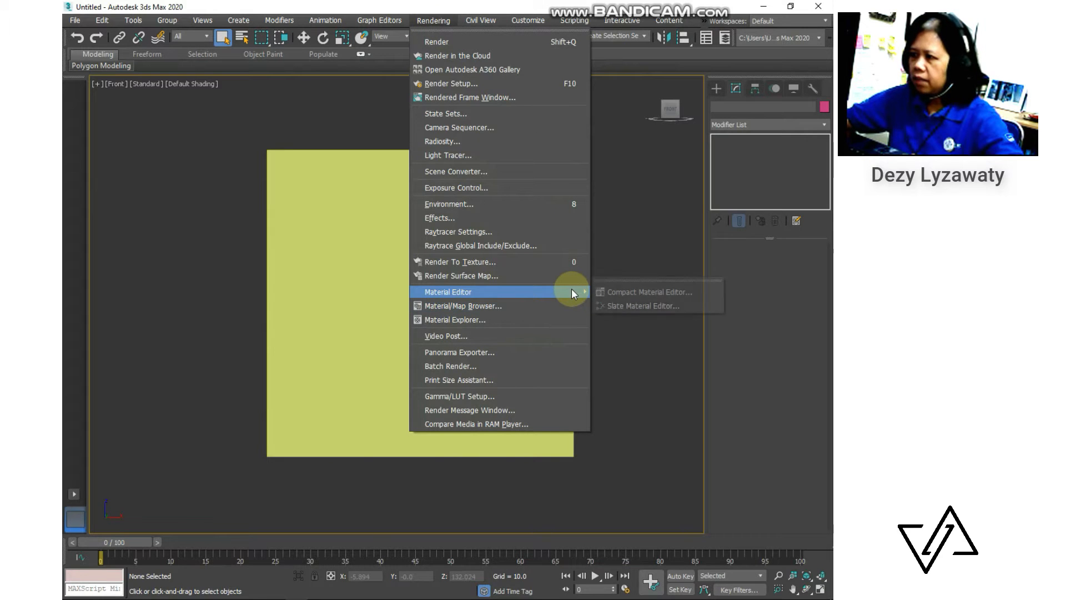
left_click(685, 295)
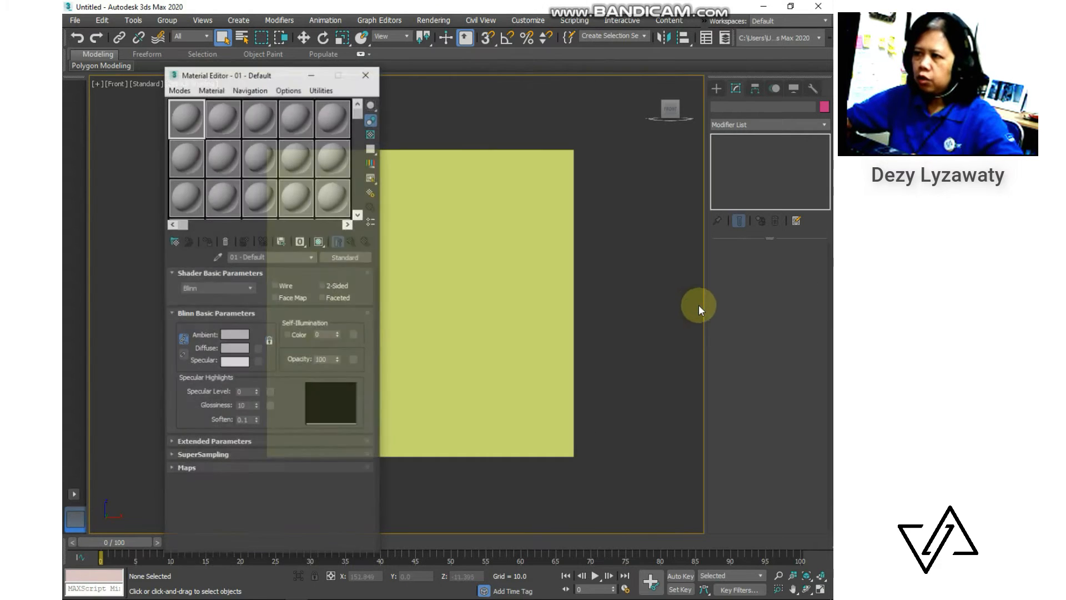
left_click(188, 116)
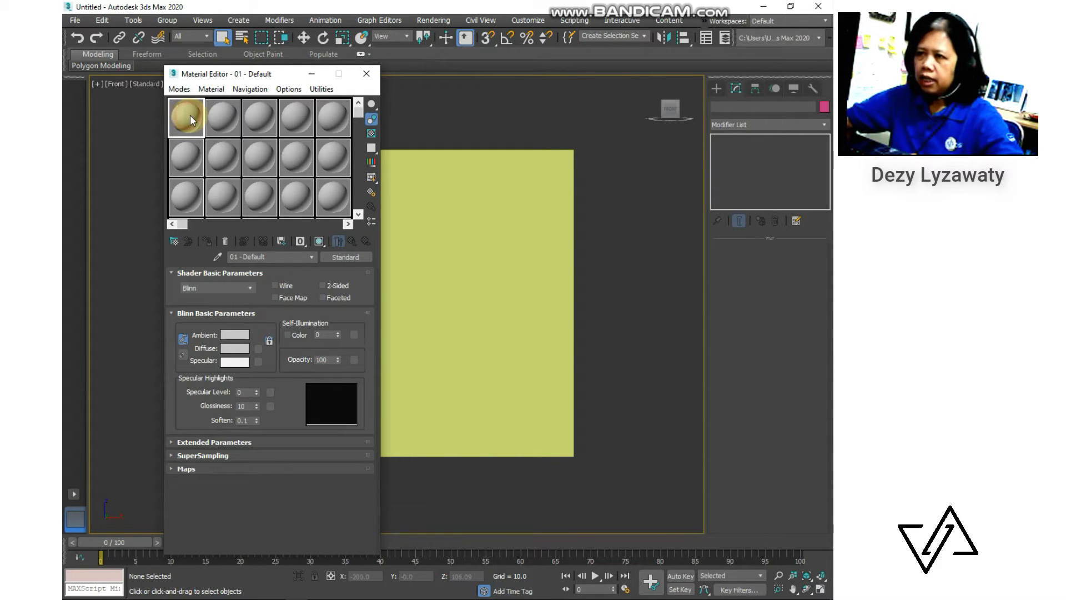
left_click_drag(190, 115, 559, 284)
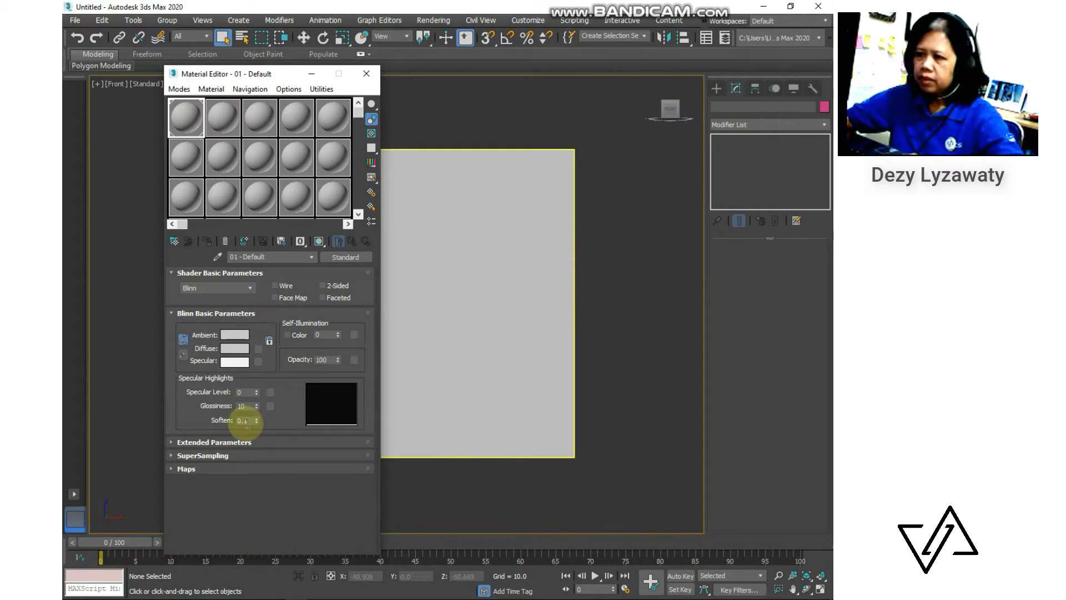
Enable the material's Diffuse Color map and load LOGO BATMAN.jpg into it as a bitmap
left_click(204, 470)
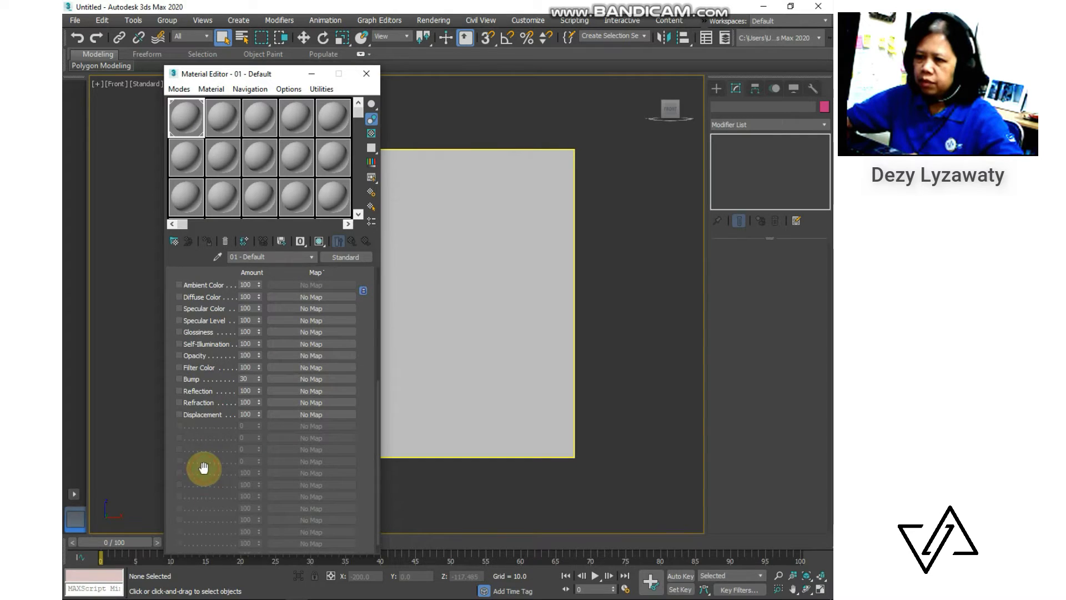
left_click(185, 298)
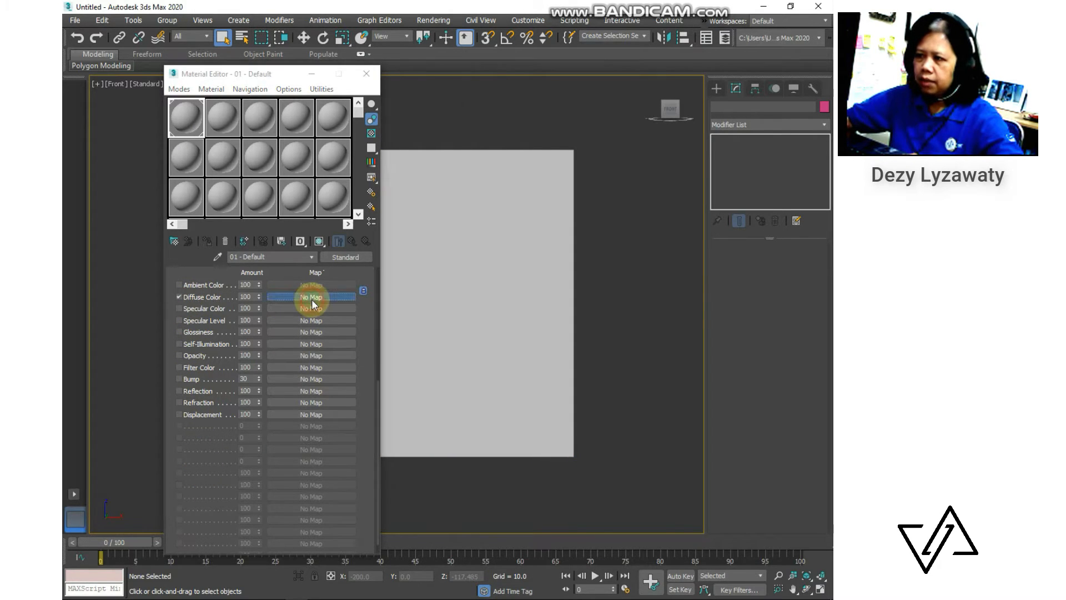
left_click(311, 298)
left_click(369, 183)
double_click(368, 181)
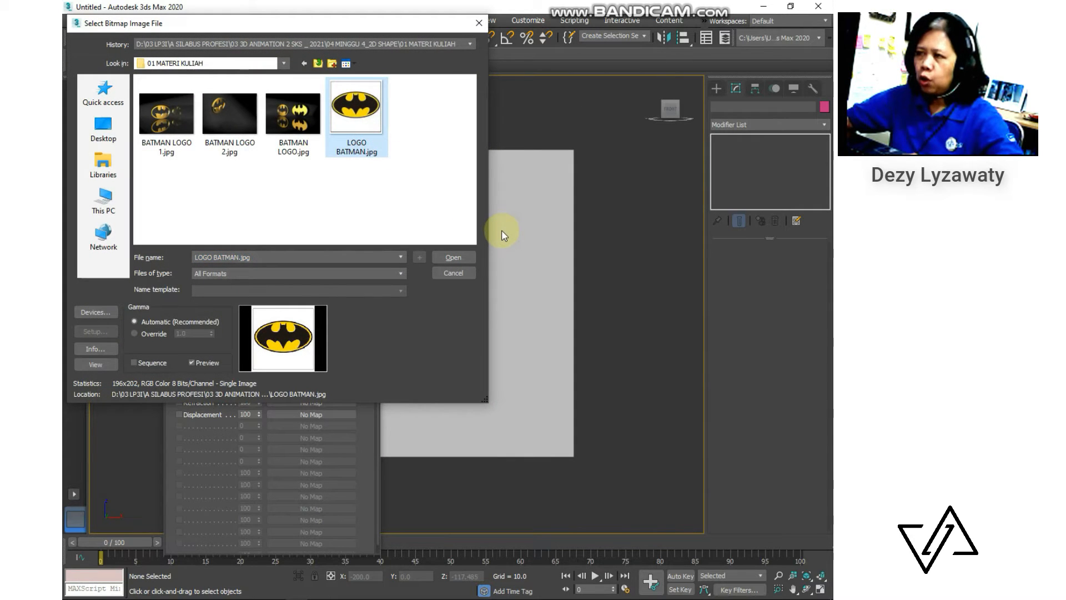
left_click(453, 257)
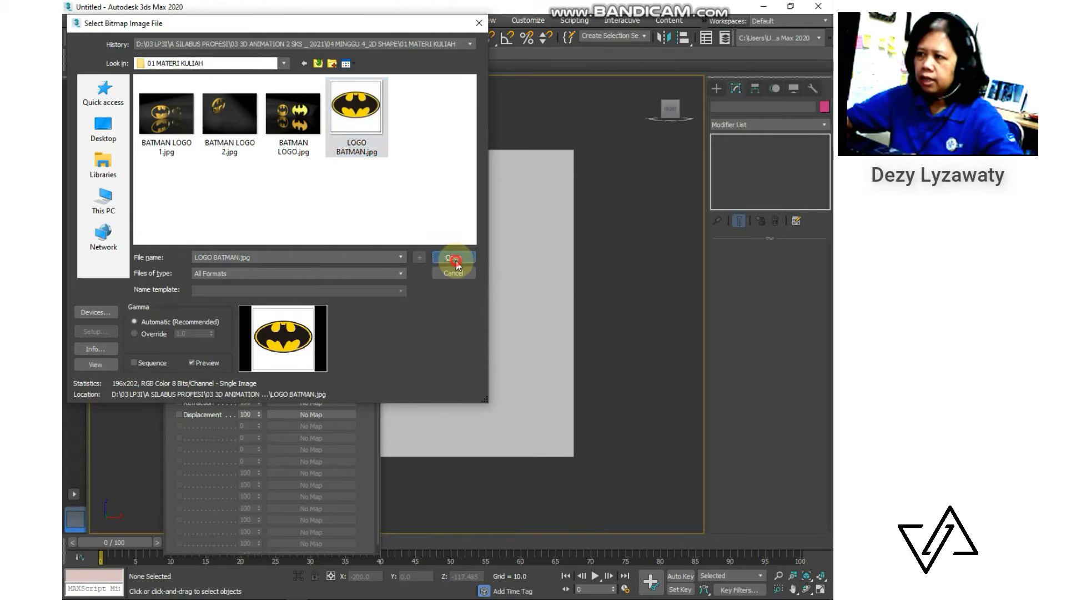
left_click(537, 283)
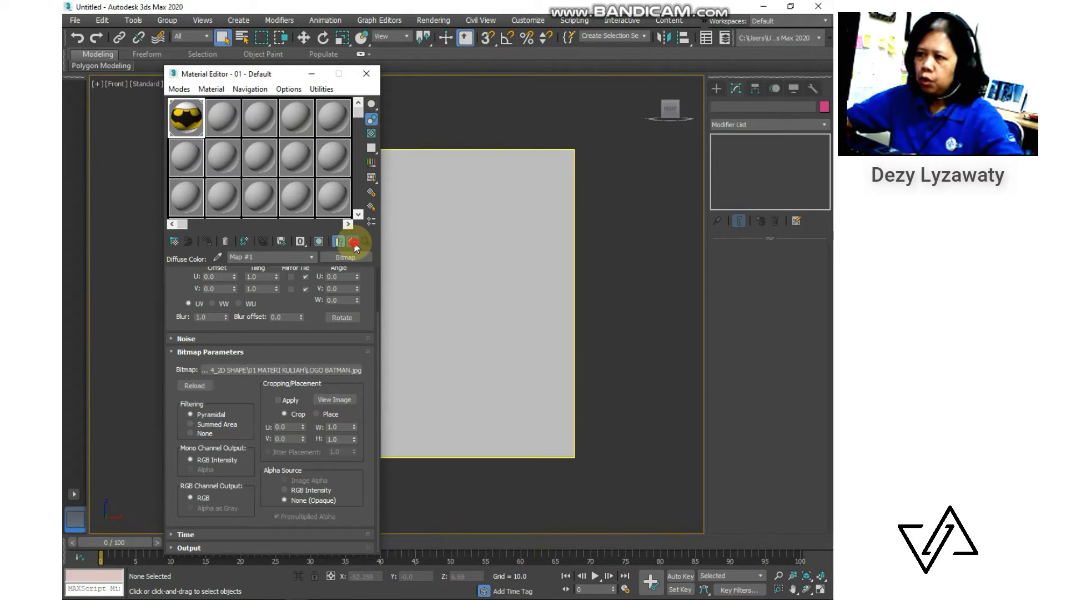
Return to the parent material, show its texture on the plane in the viewport and close the Material Editor
left_click(354, 242)
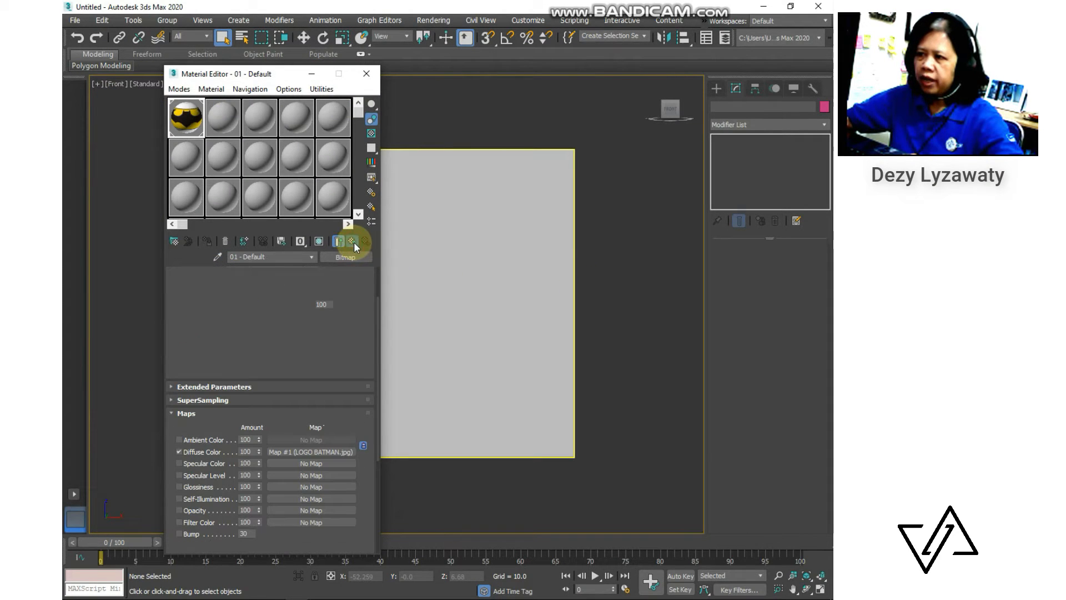
left_click(320, 243)
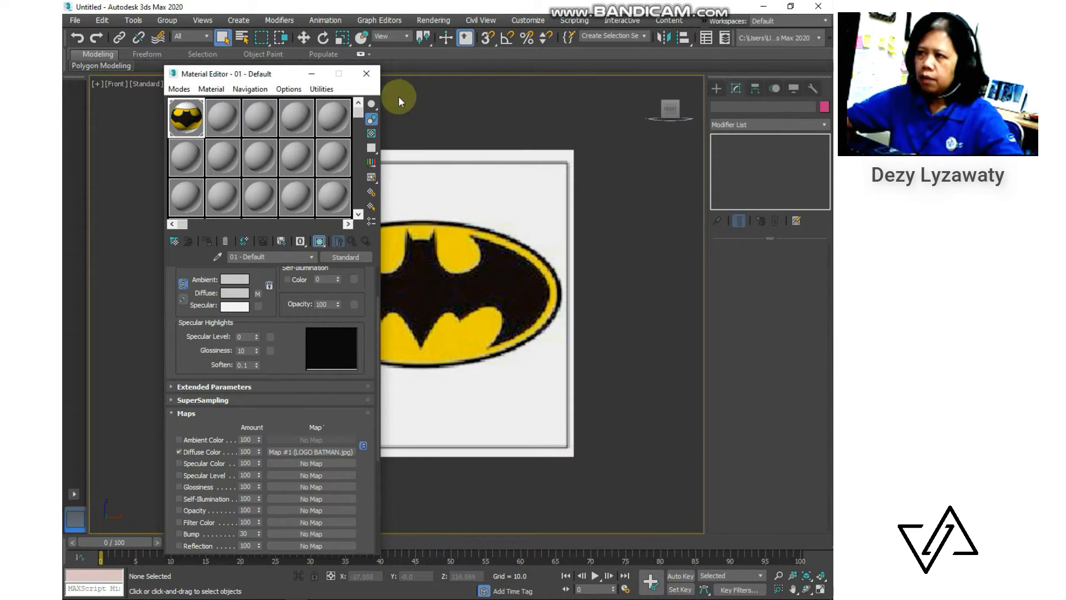
left_click(367, 73)
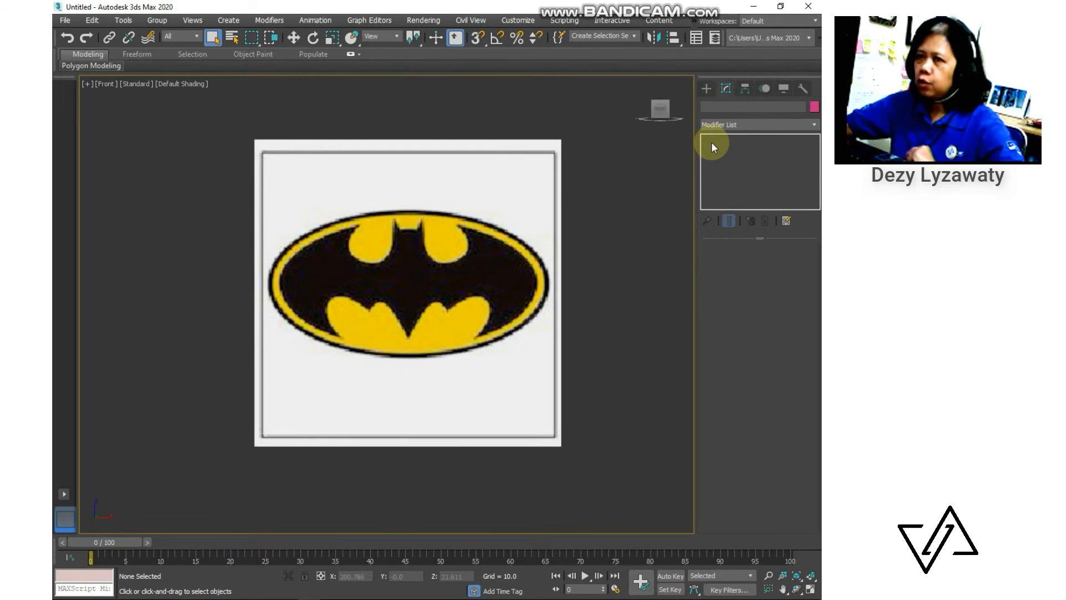
Draw an ellipse spline about 103 long and 183 wide and move it down over the logo's outer oval
left_click(709, 91)
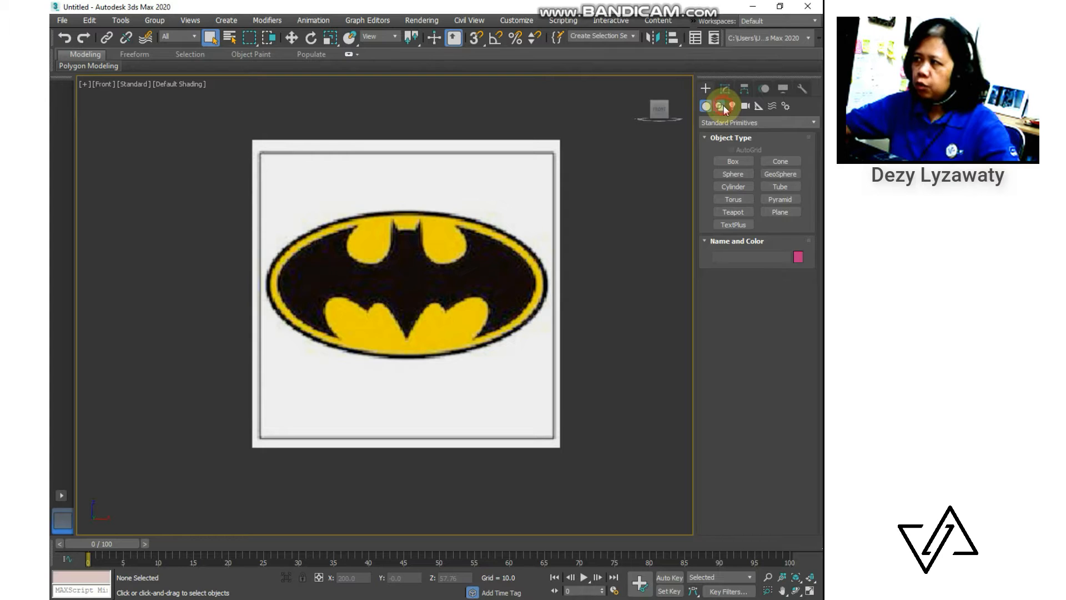
left_click(722, 107)
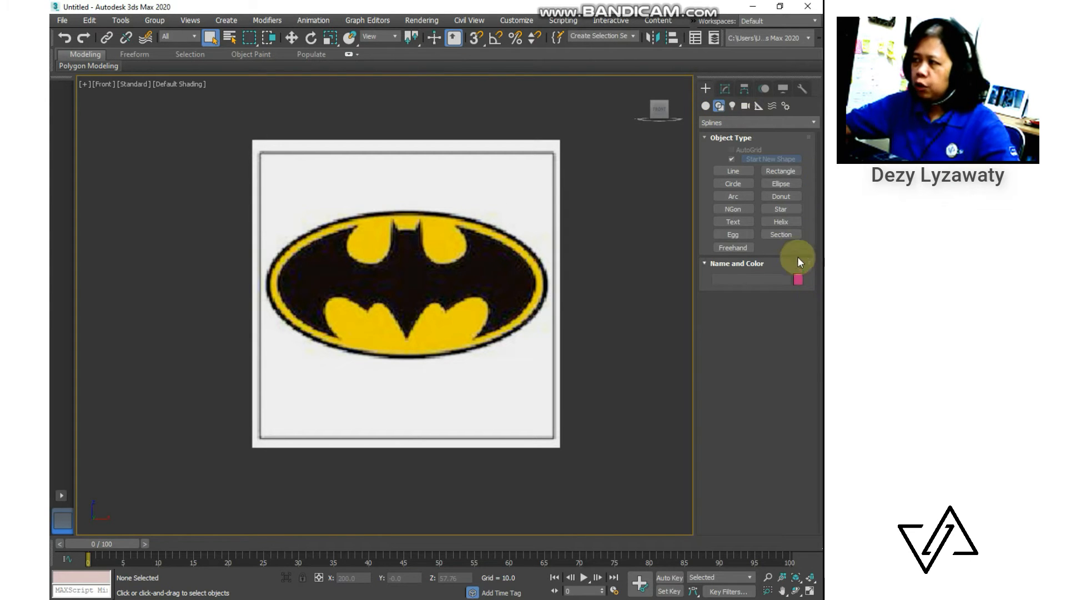
left_click(783, 184)
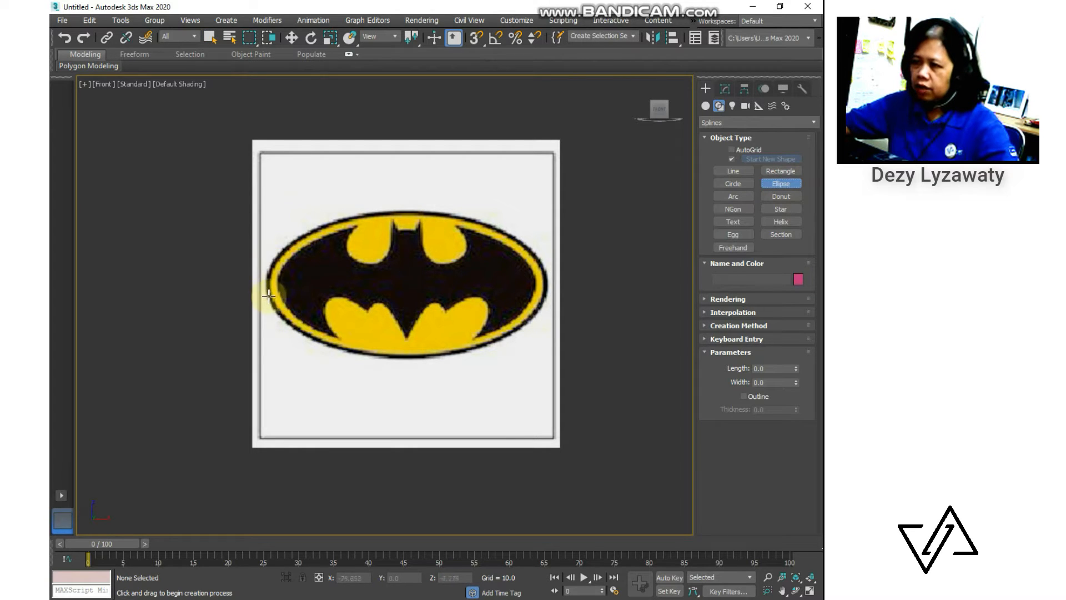
left_click_drag(268, 291, 545, 126)
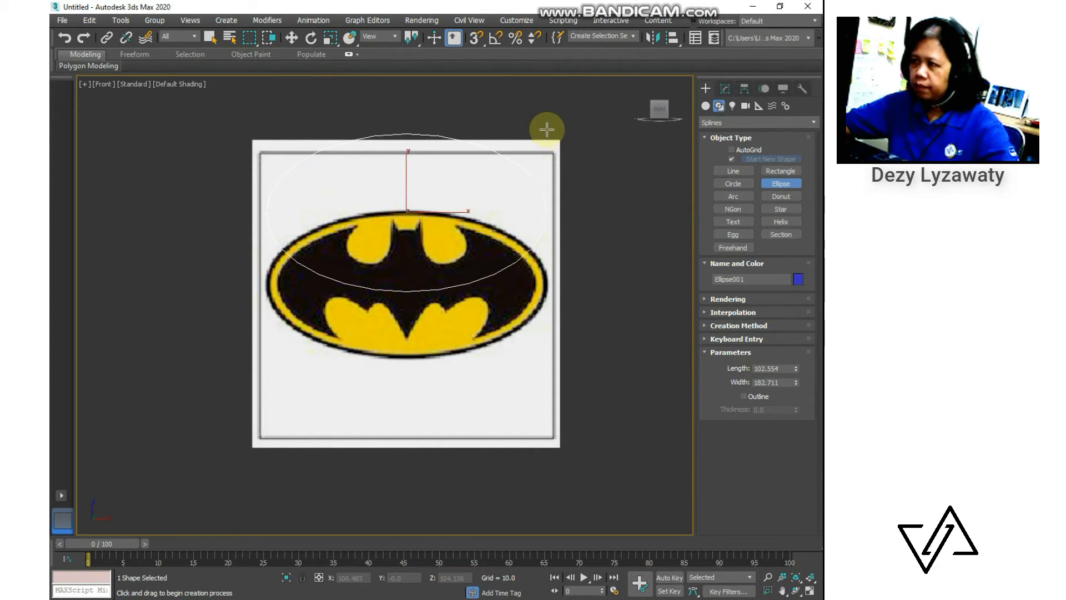
left_click(292, 38)
left_click_drag(404, 187, 395, 262)
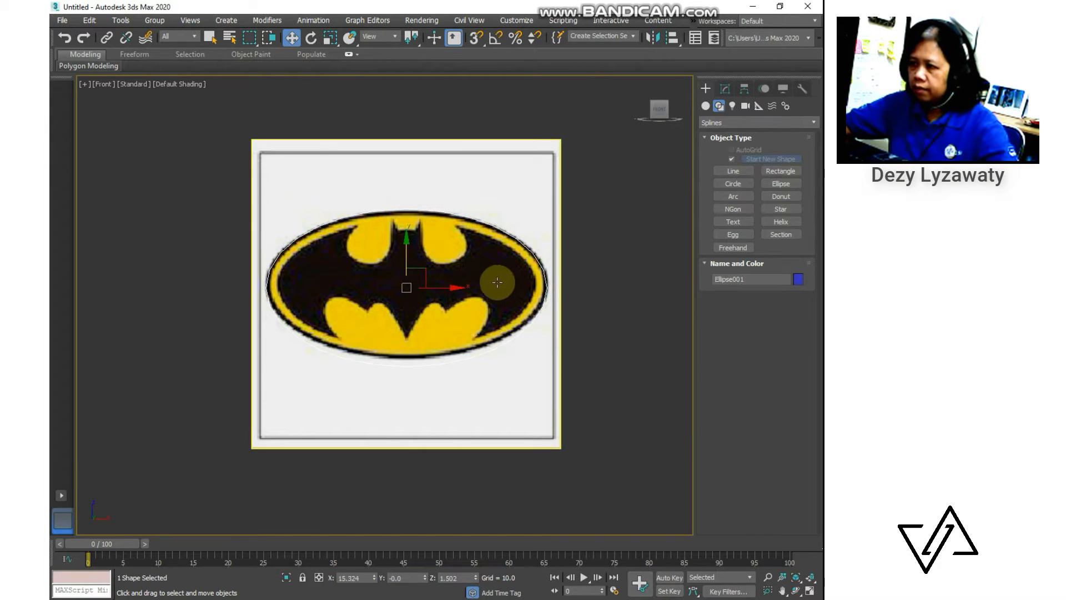
Scale the ellipse to about 91% along its vertical axis and reposition it to match the logo's outer oval
left_click(725, 89)
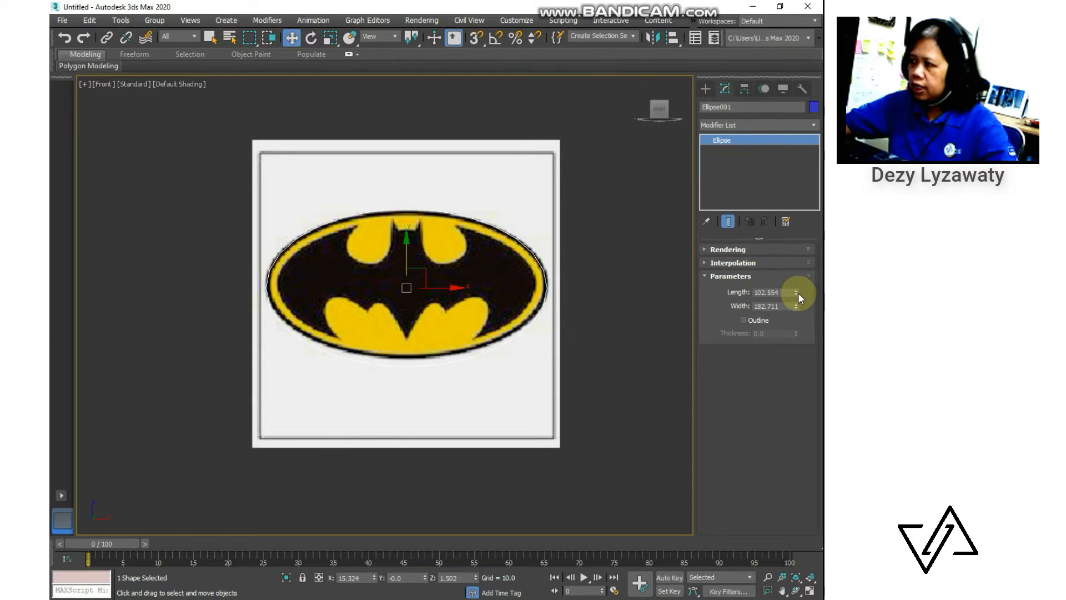
left_click_drag(797, 293, 797, 292)
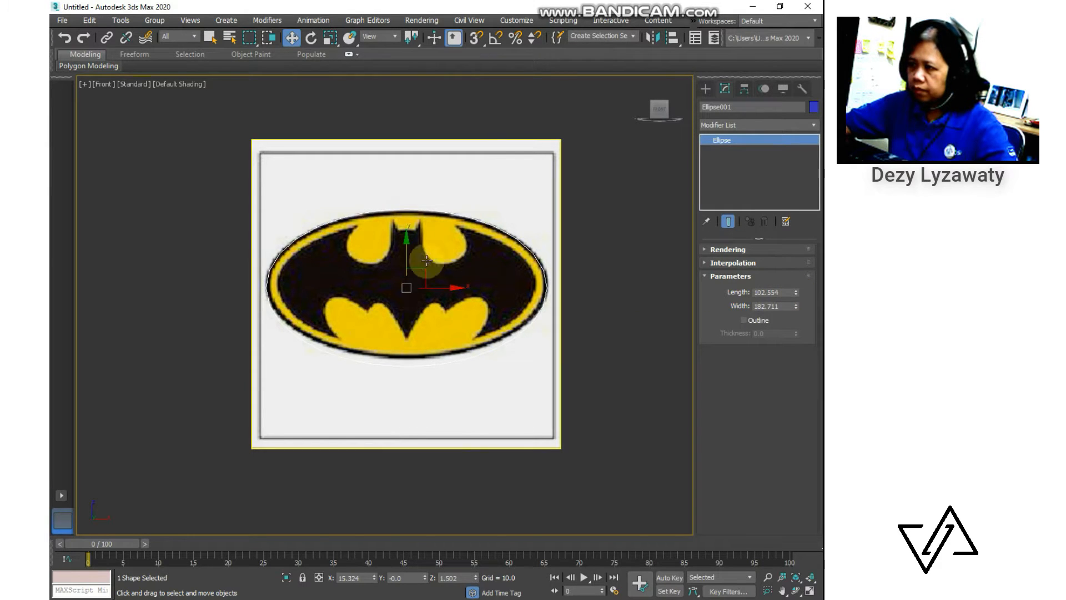
left_click_drag(406, 266, 406, 259)
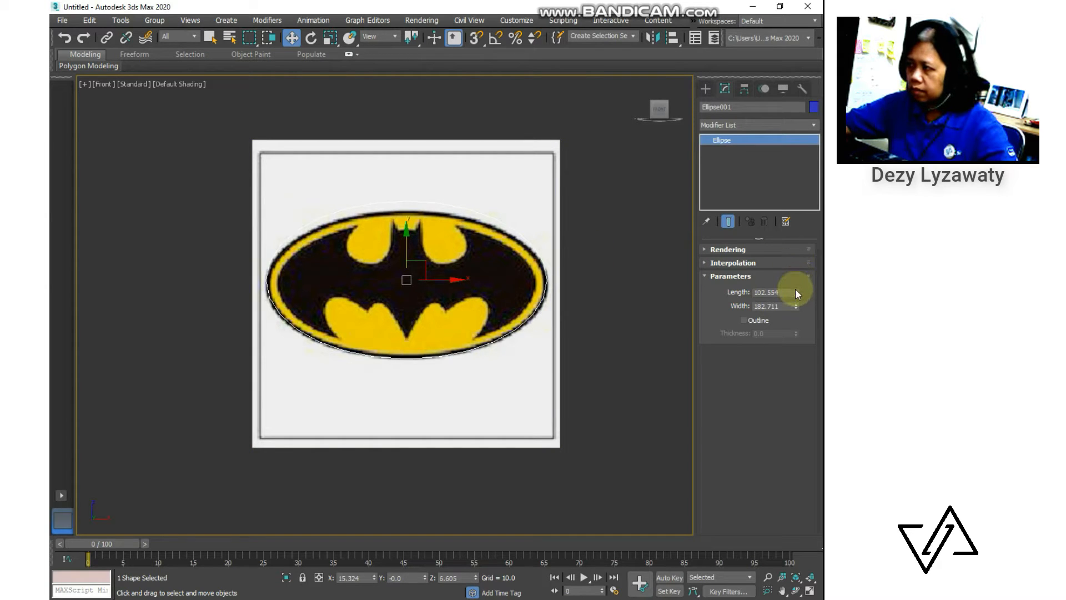
left_click_drag(332, 40, 338, 78)
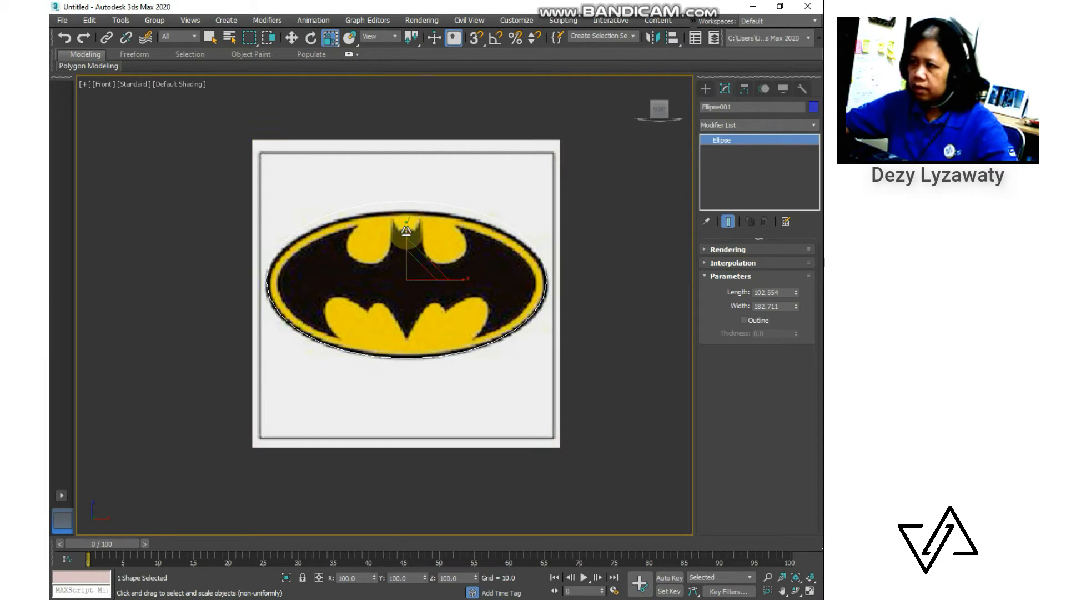
left_click_drag(406, 232, 407, 235)
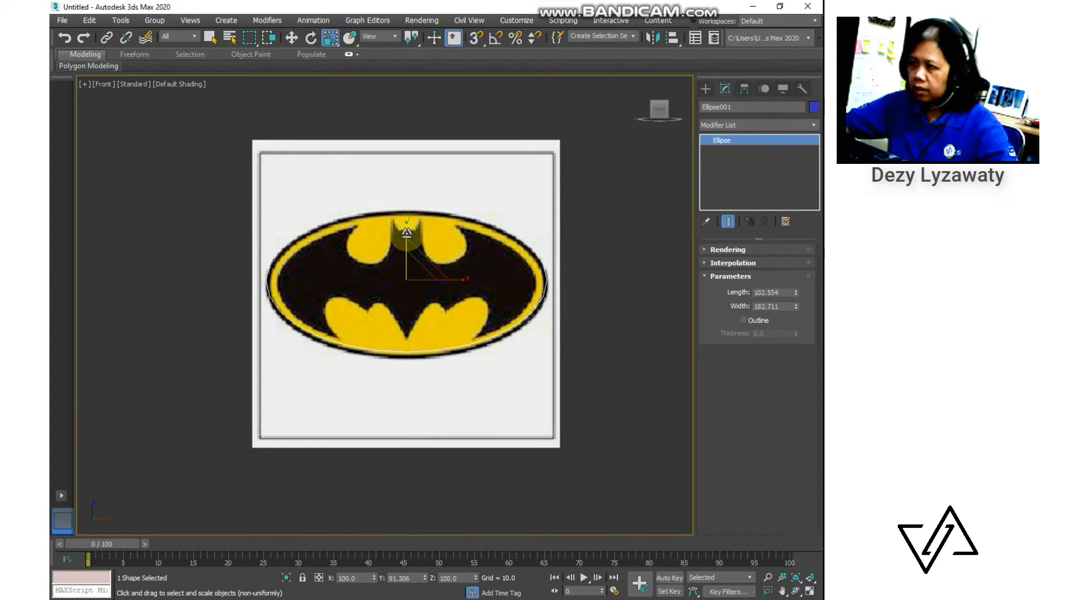
left_click(292, 38)
left_click_drag(405, 254, 405, 259)
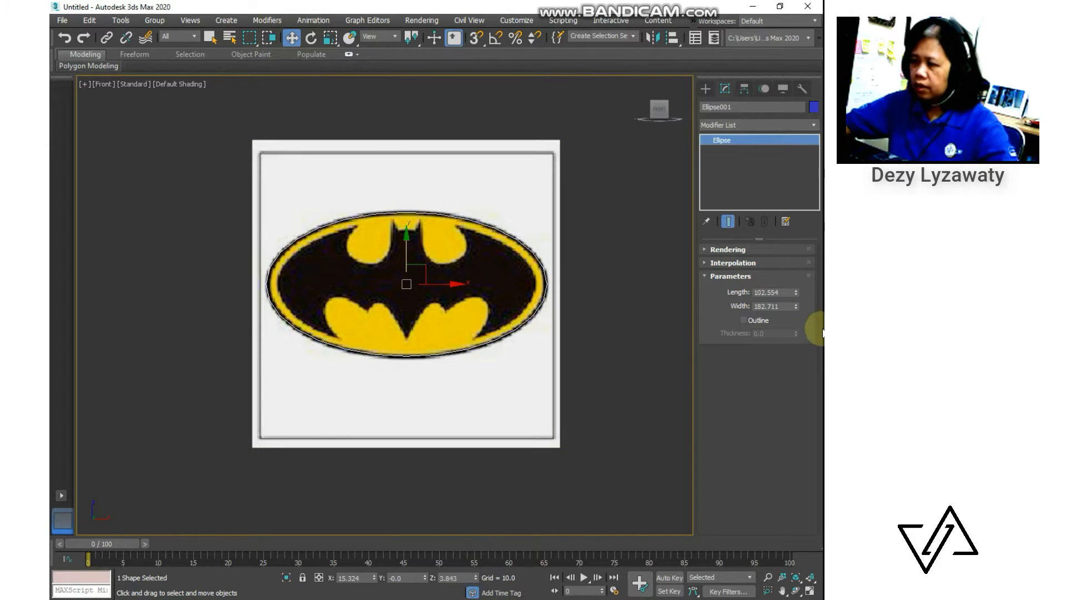
Clone the ellipse as a copy scaled uniformly to about 92% so it matches the logo's inner oval
left_click(638, 310)
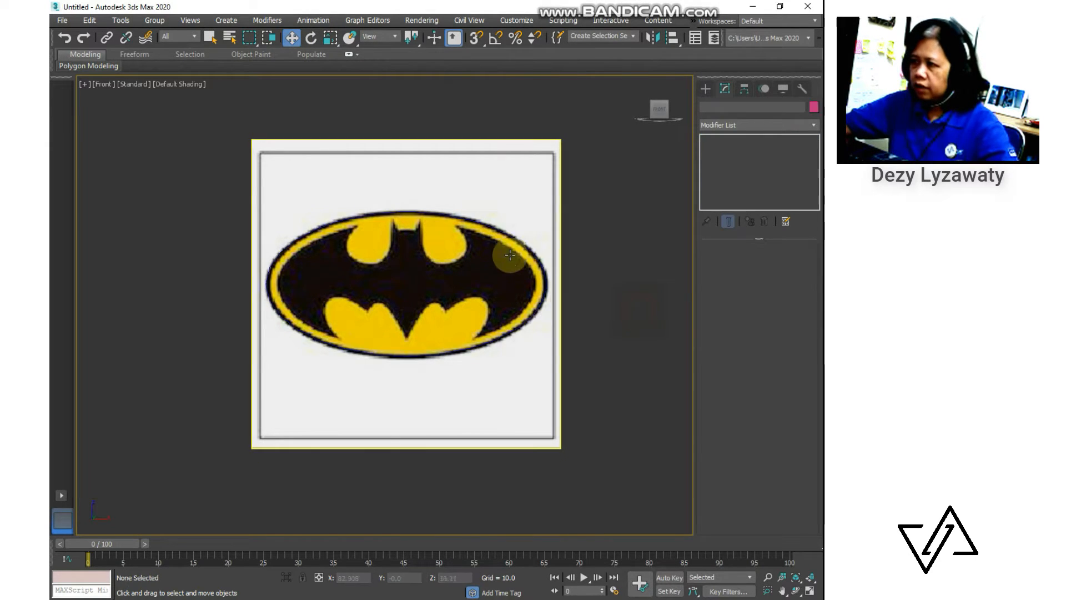
left_click(517, 240)
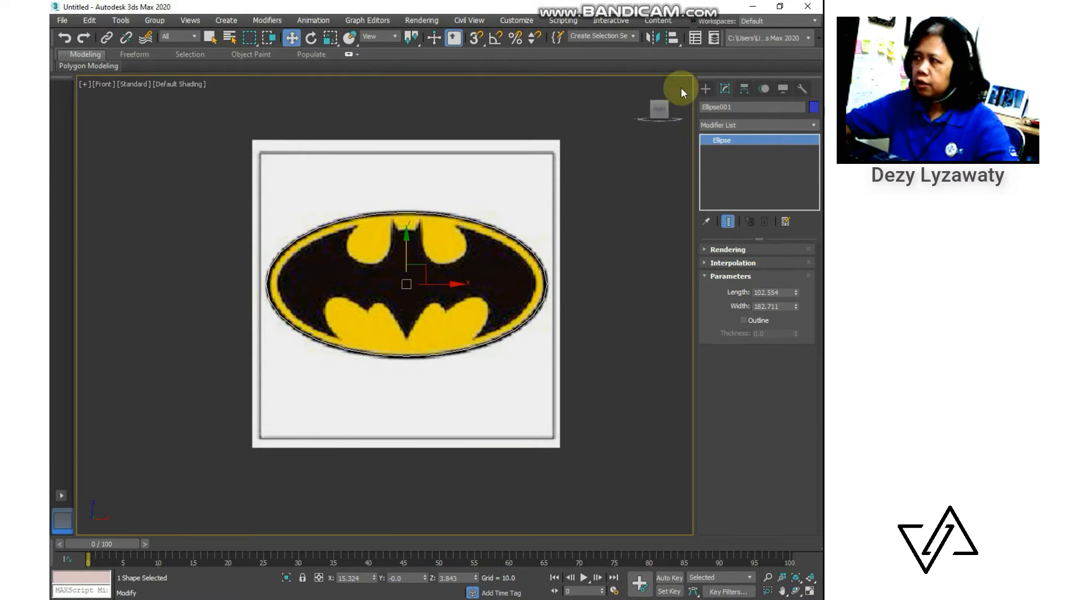
left_click(705, 89)
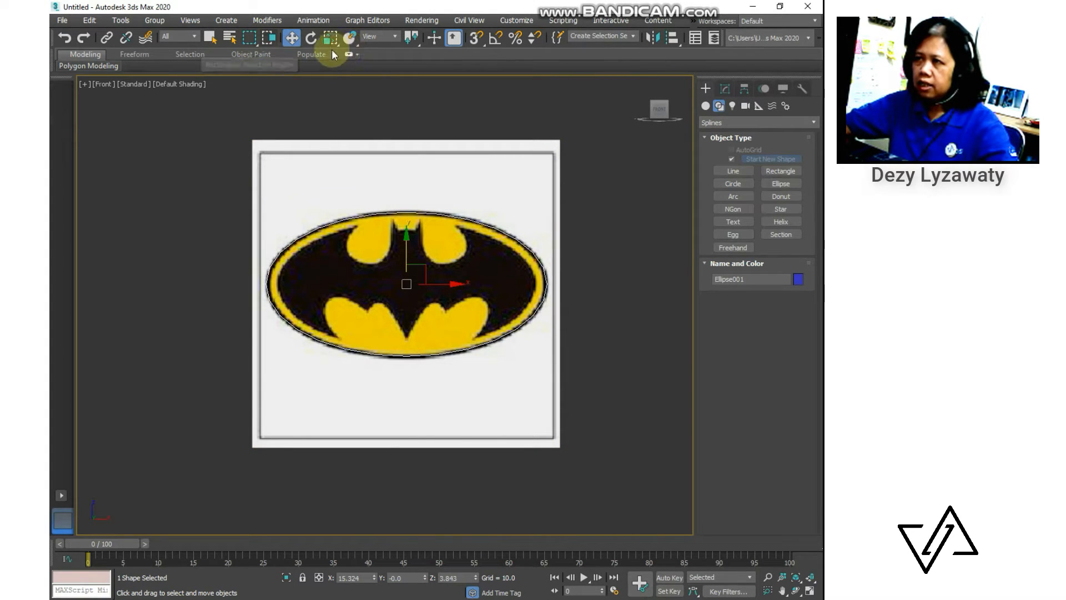
left_click_drag(329, 43, 332, 59)
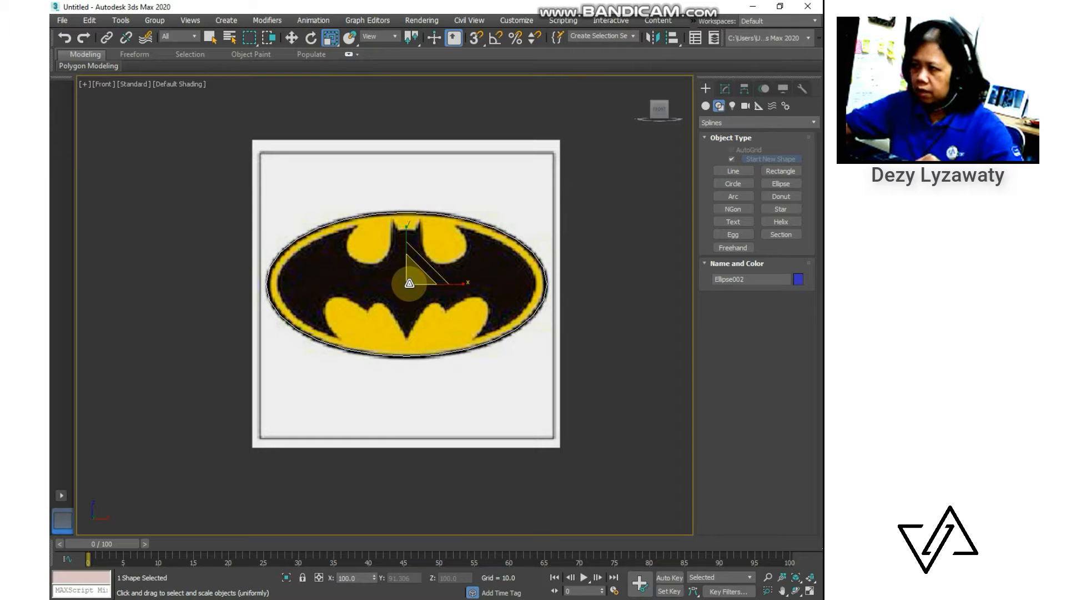
left_click_drag(409, 283, 408, 288)
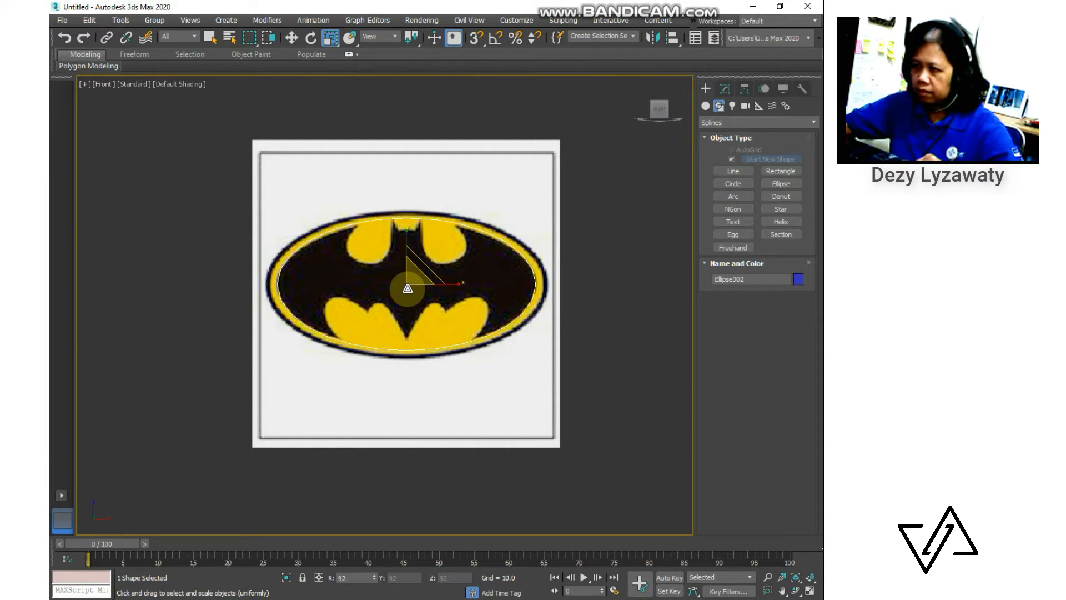
left_click_drag(407, 289, 407, 289, "shift")
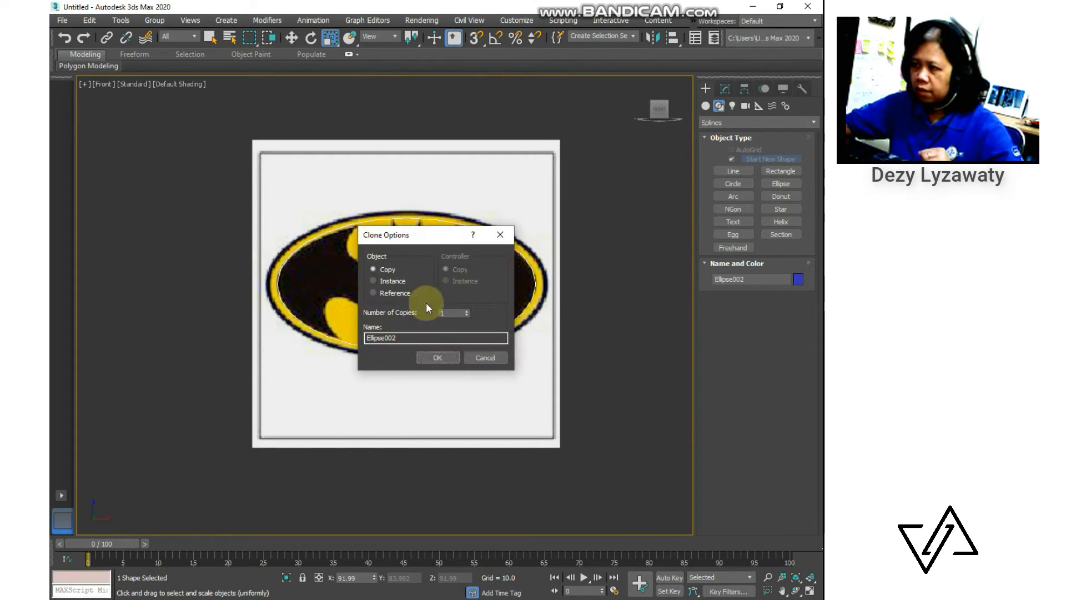
left_click(447, 360)
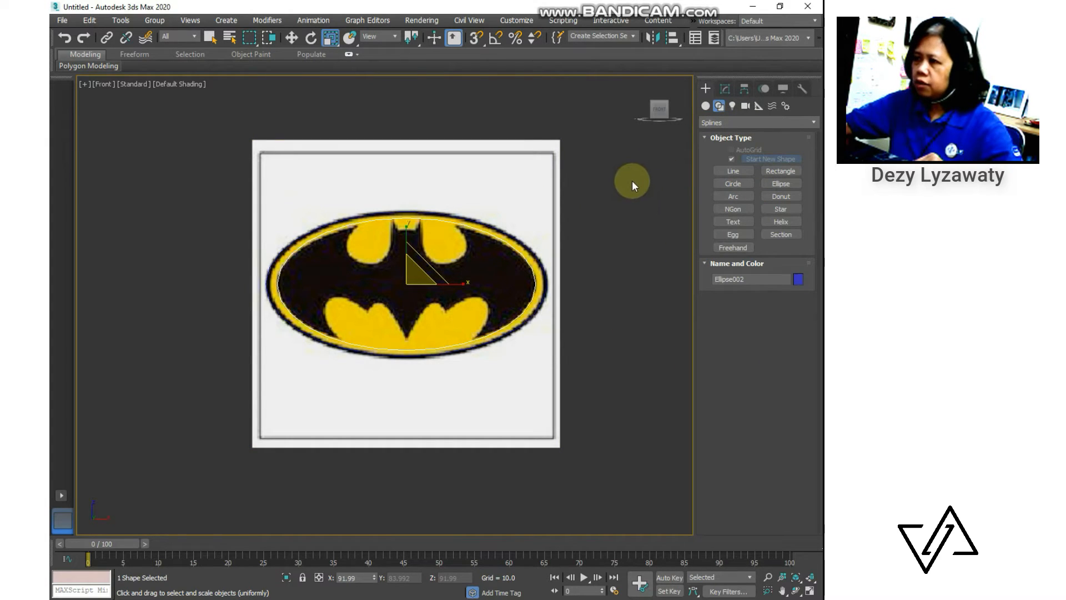
left_click(647, 216)
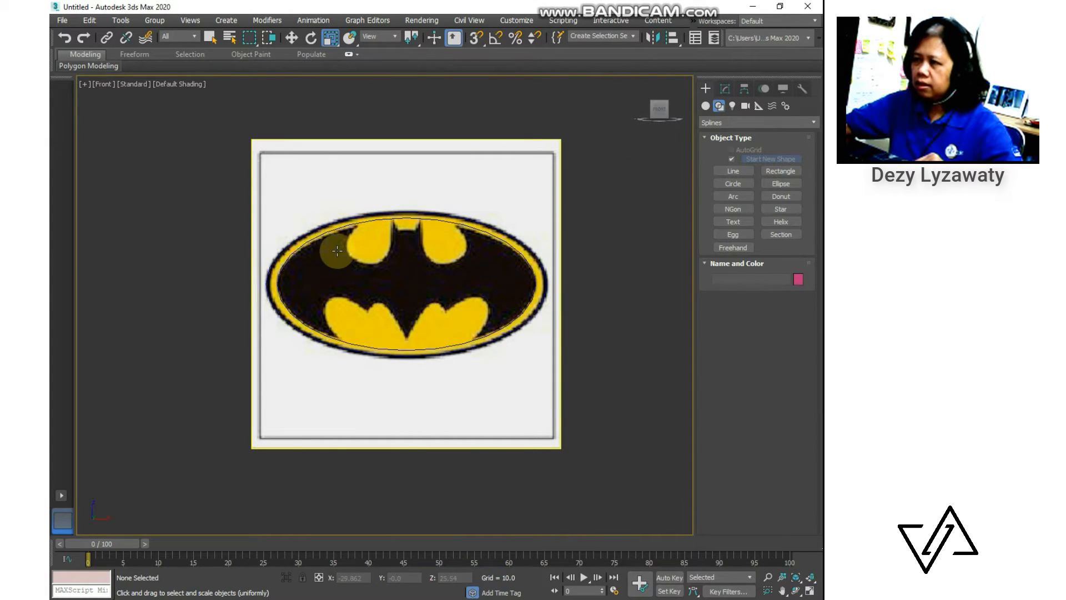
Begin a Line spline with Drag Type set to Corner and trace the logo's upper-left yellow lobe up to the bat's left ear
scroll(337, 251, "up", 2)
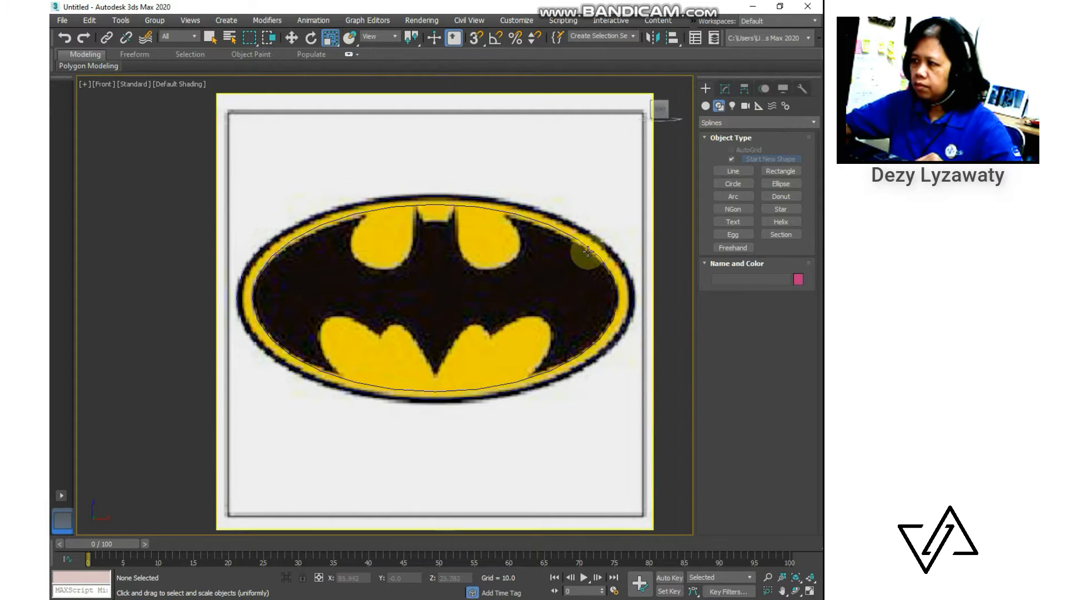
left_click(748, 170)
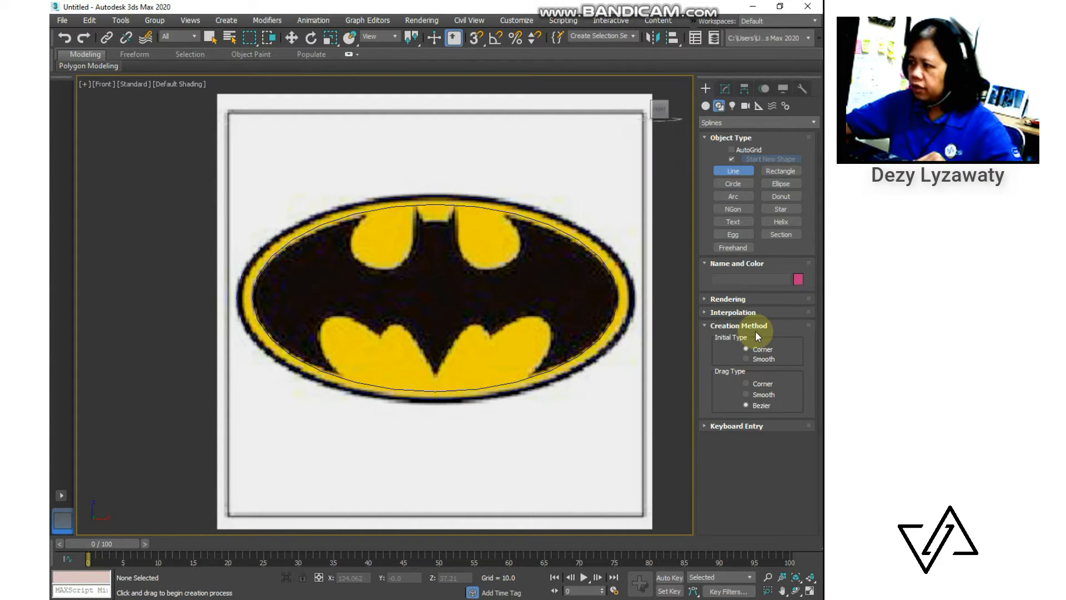
left_click(751, 383)
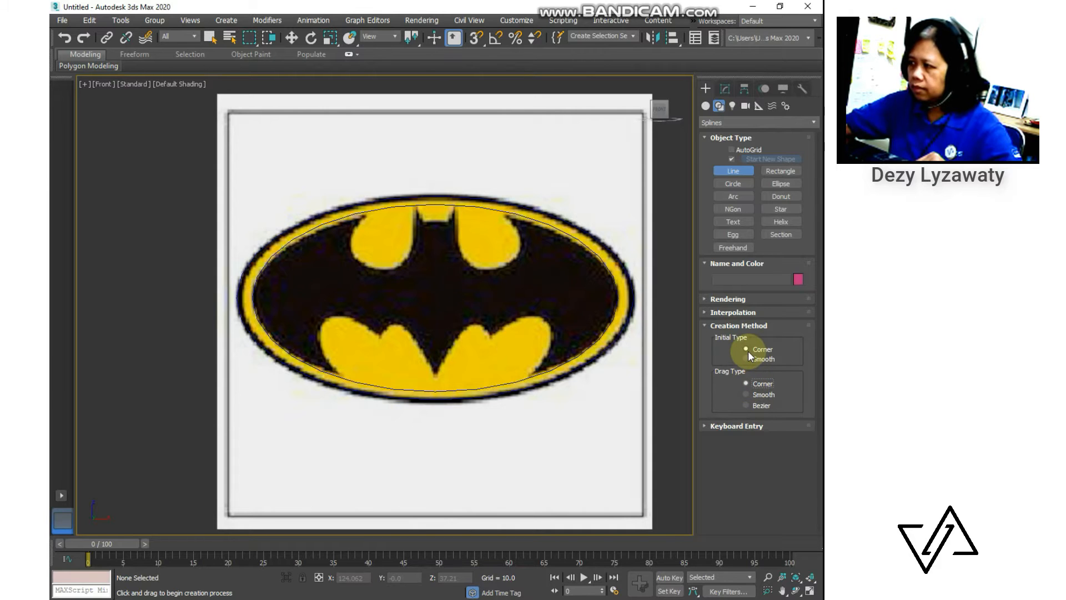
scroll(363, 214, "up", 5)
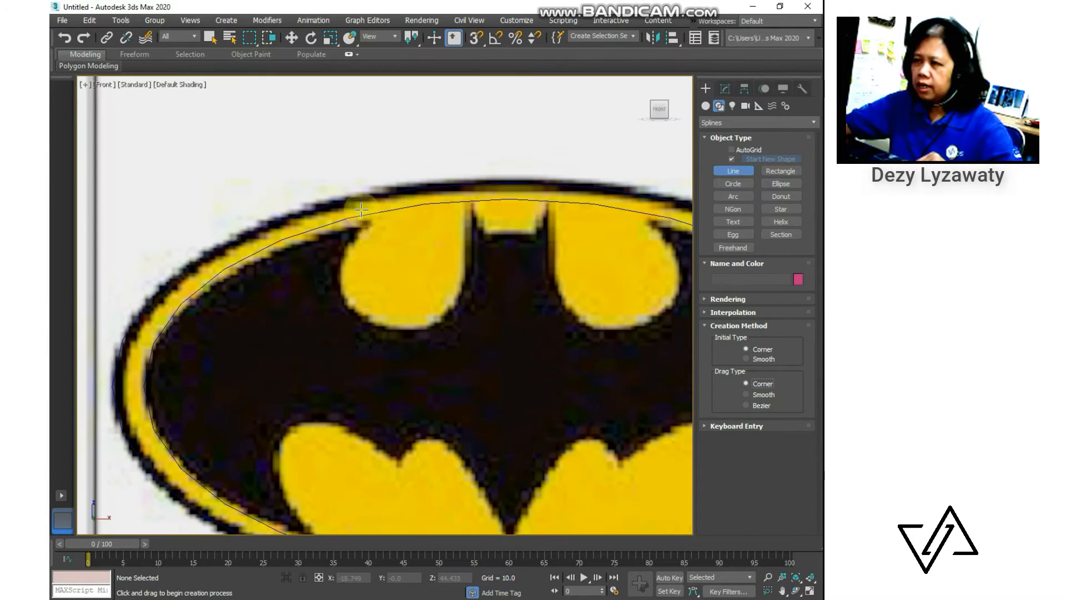
left_click(310, 211)
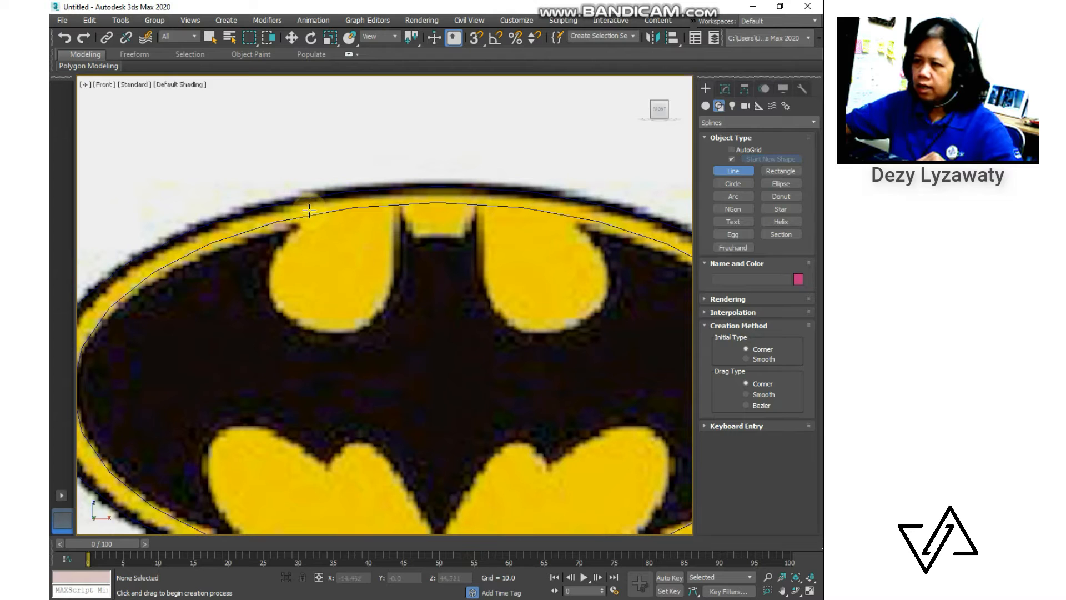
left_click(315, 207)
left_click(282, 240)
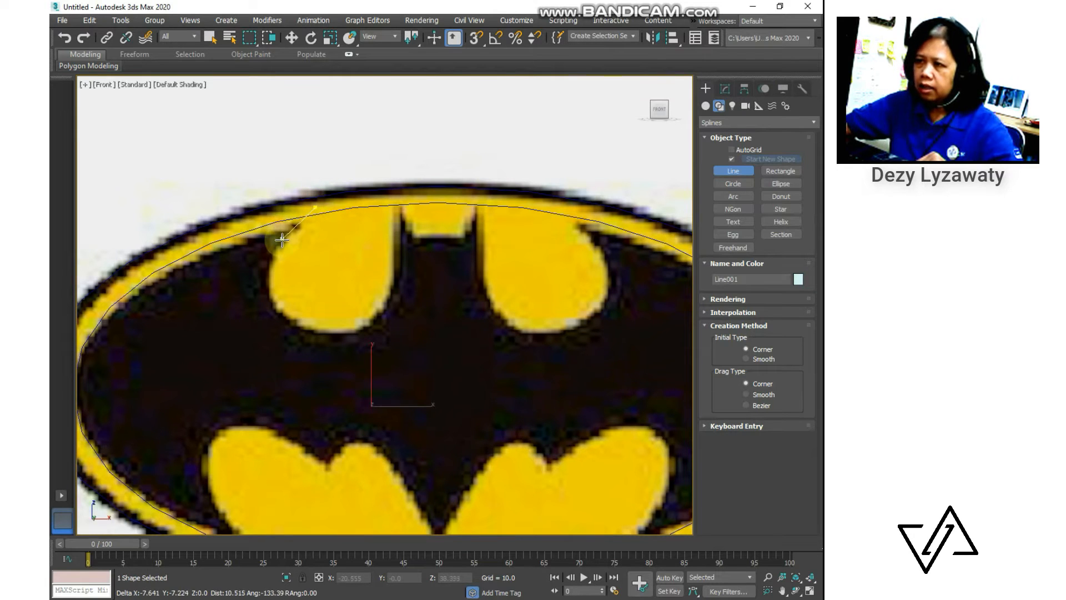
left_click(269, 273)
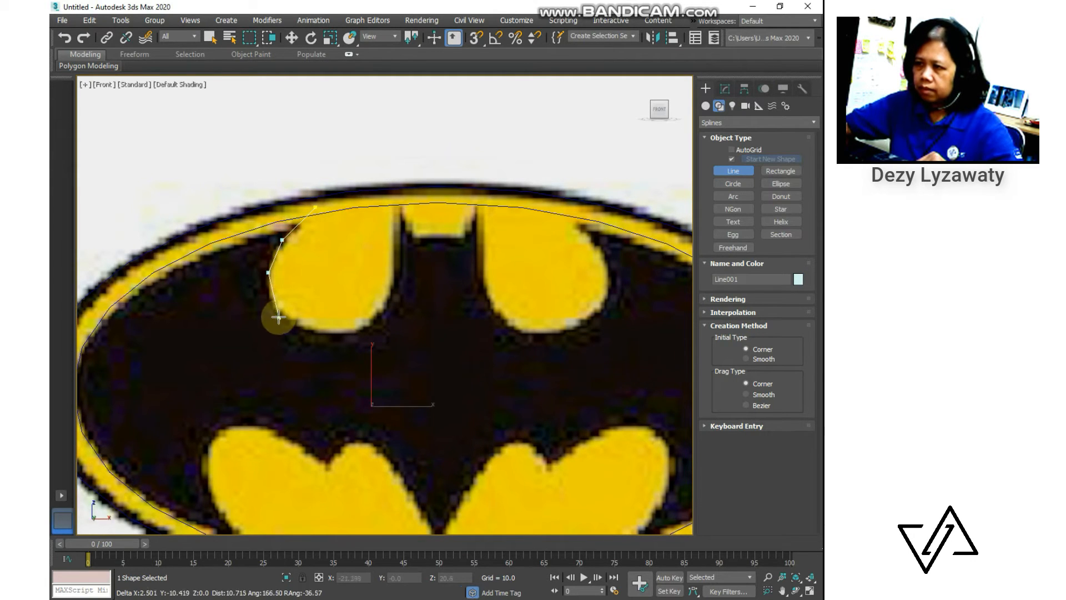
left_click(278, 315)
left_click(329, 336)
left_click(368, 328)
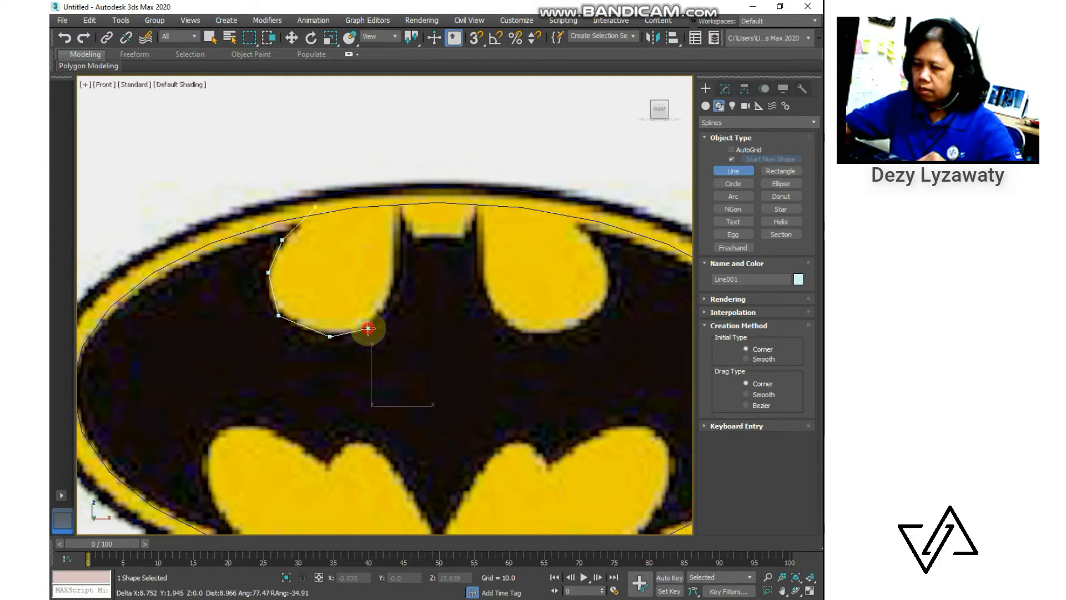
left_click(389, 303)
left_click(393, 274)
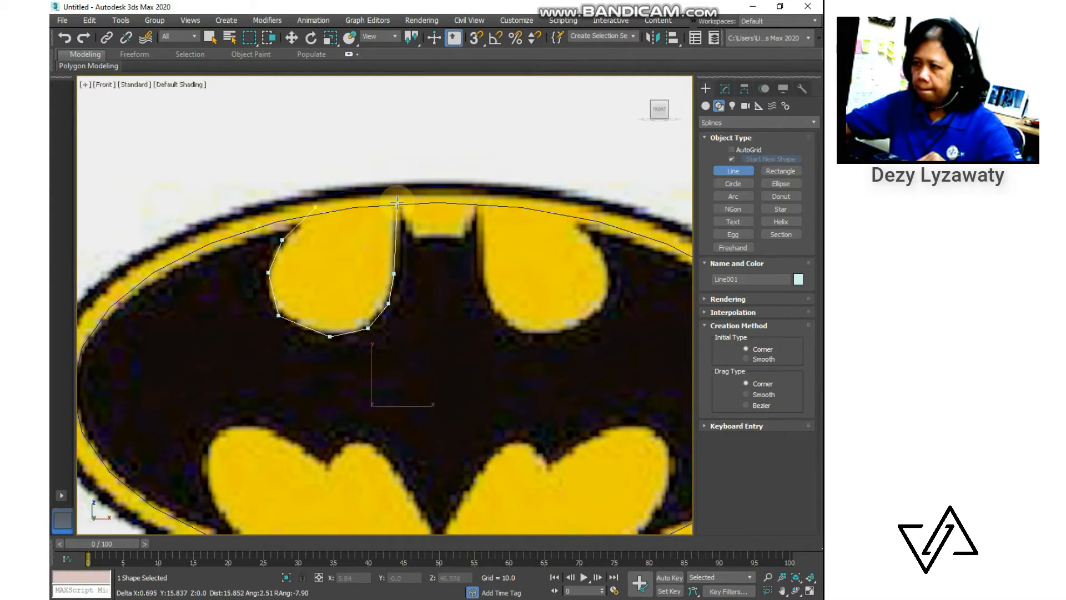
left_click(398, 207)
Continue the line along the top of the bat's head between the ears, ending at the right ear's tip
left_click(409, 240)
left_click(441, 235)
left_click(465, 240)
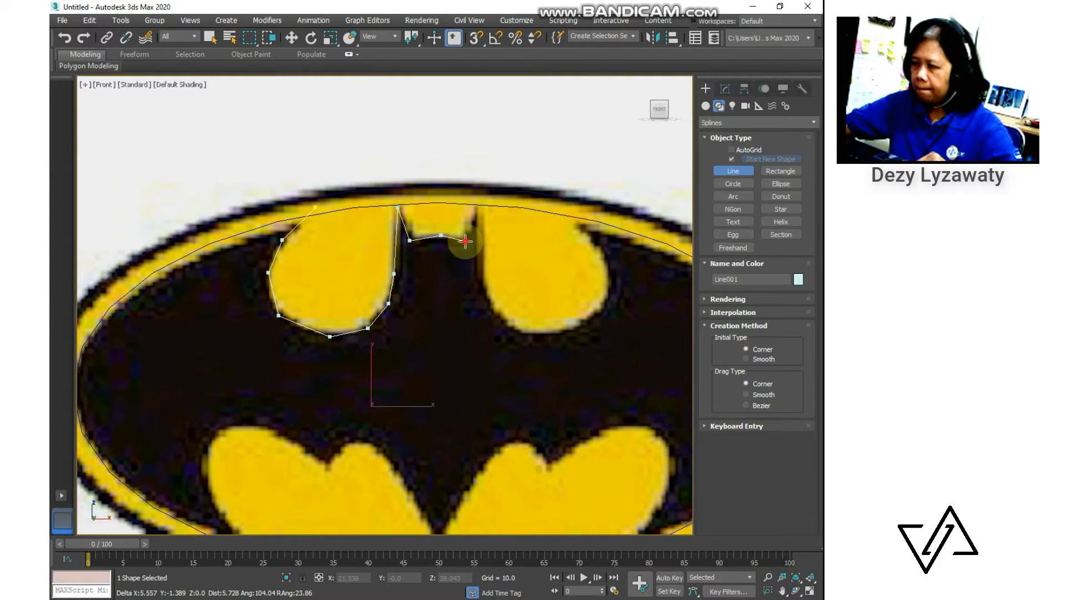
left_click(476, 205)
Trace around the upper-right yellow lobe and end the line just above the inner ellipse
left_click(480, 279)
left_click(500, 319)
left_click(534, 334)
left_click(585, 324)
left_click(611, 301)
left_click(610, 263)
left_click(550, 206)
right_click(549, 206)
scroll(495, 302, "down", 5)
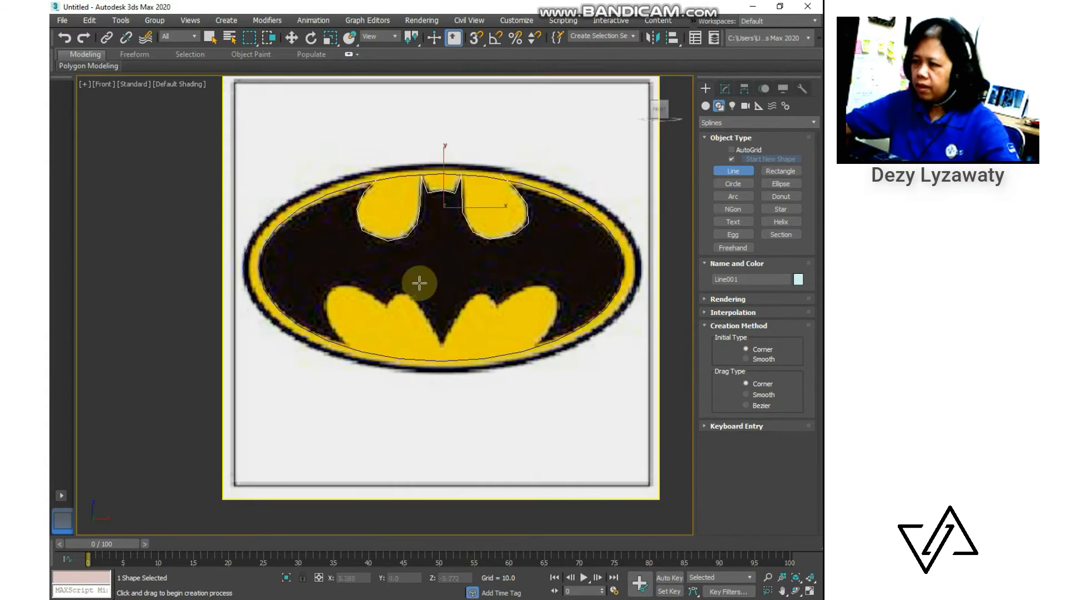
Begin a second line just outside the inner ellipse's lower-left edge and trace the lower-left outer lobe to its notch
scroll(409, 298, "up", 3)
scroll(313, 399, "up", 2)
left_click(313, 400)
left_click(277, 359)
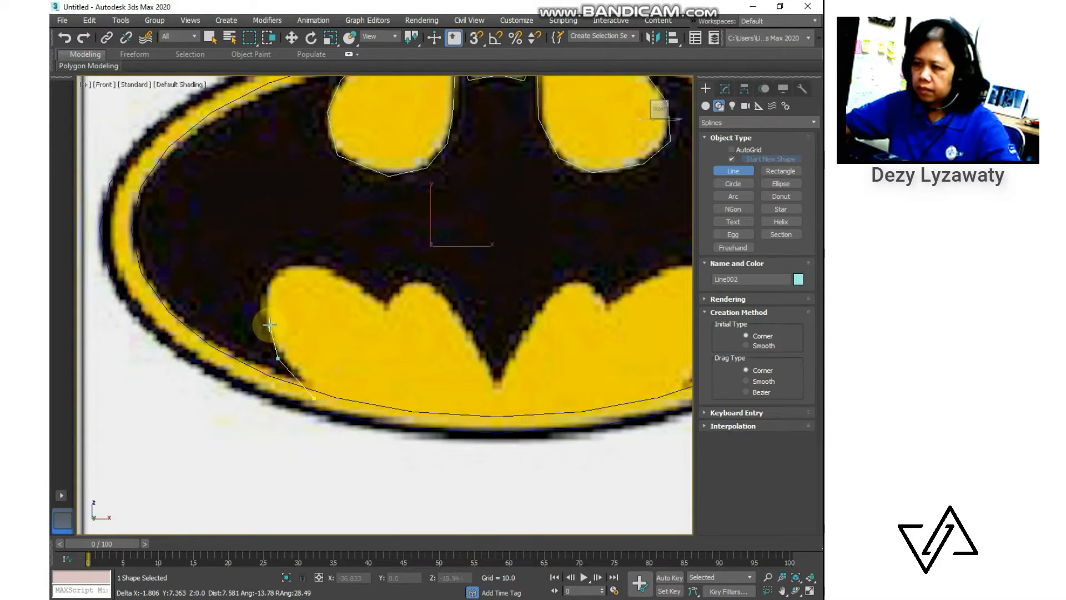
left_click(266, 317)
left_click(266, 294)
left_click(286, 268)
left_click(337, 271)
left_click(366, 290)
left_click(388, 310)
Continue the line over the left inner lobe and down to the bat's central tail point
left_click(409, 281)
left_click(434, 286)
left_click(454, 310)
left_click(474, 342)
left_click(493, 374)
left_click(501, 389)
Continue the line up from the tail point and over the right inner lobe to the right notch
left_click(512, 354)
left_click(533, 321)
left_click(547, 295)
left_click(571, 278)
left_click(593, 285)
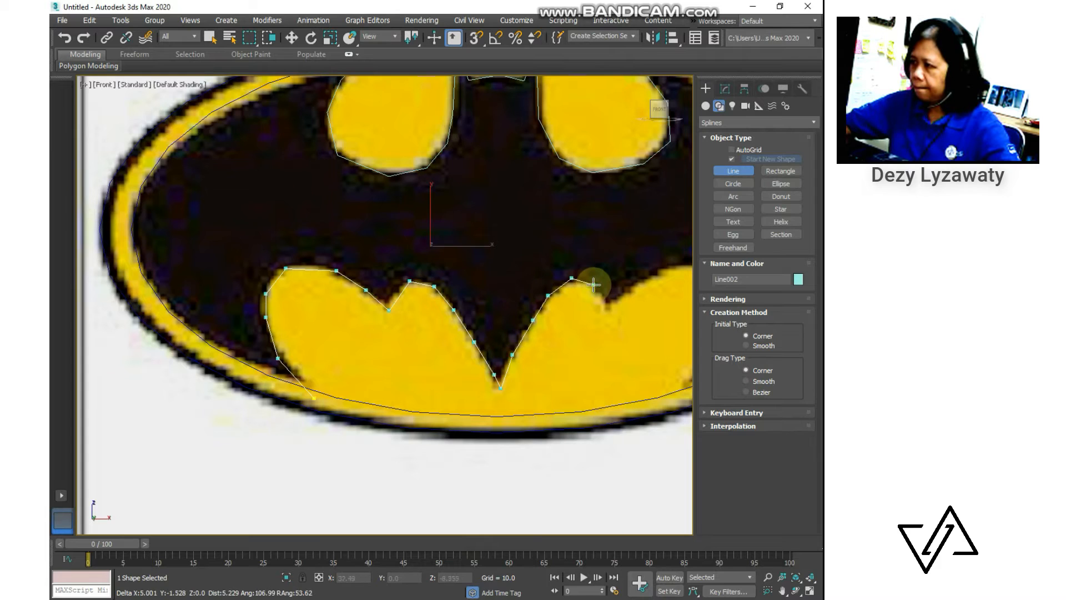
left_click(605, 298)
left_click(608, 307)
Trace the lower-right outer lobe, end the line just outside the inner ellipse and exit the Line tool
middle_click_drag(608, 307, 375, 351)
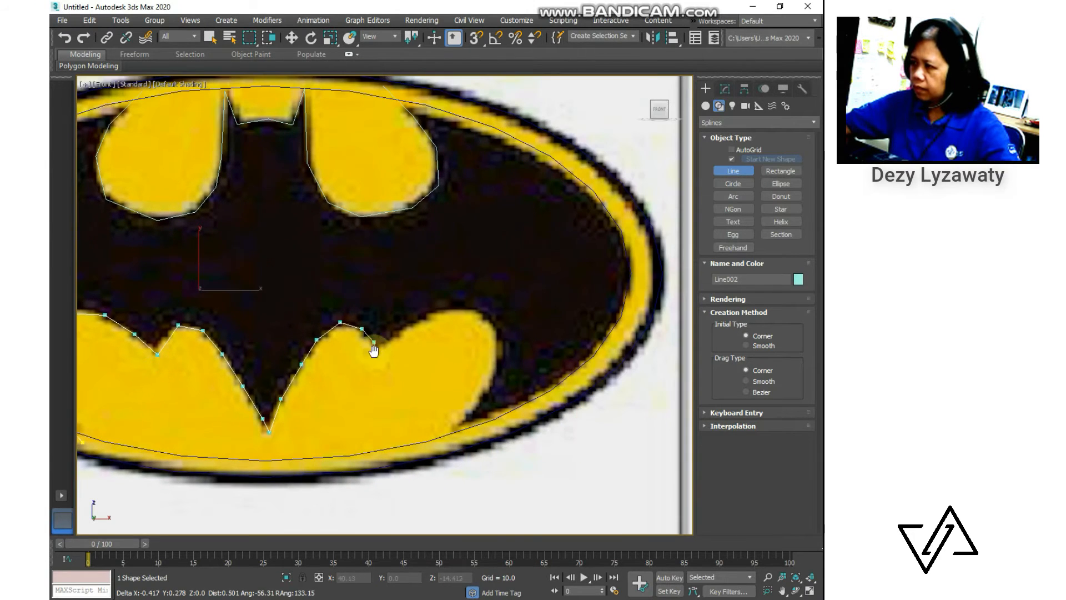
left_click(399, 331)
left_click(431, 313)
left_click(473, 309)
left_click(496, 328)
left_click(497, 357)
left_click(488, 389)
left_click(465, 417)
left_click(433, 449)
scroll(481, 420, "down", 3)
right_click(481, 421)
middle_click_drag(453, 417, 498, 410)
right_click(514, 355)
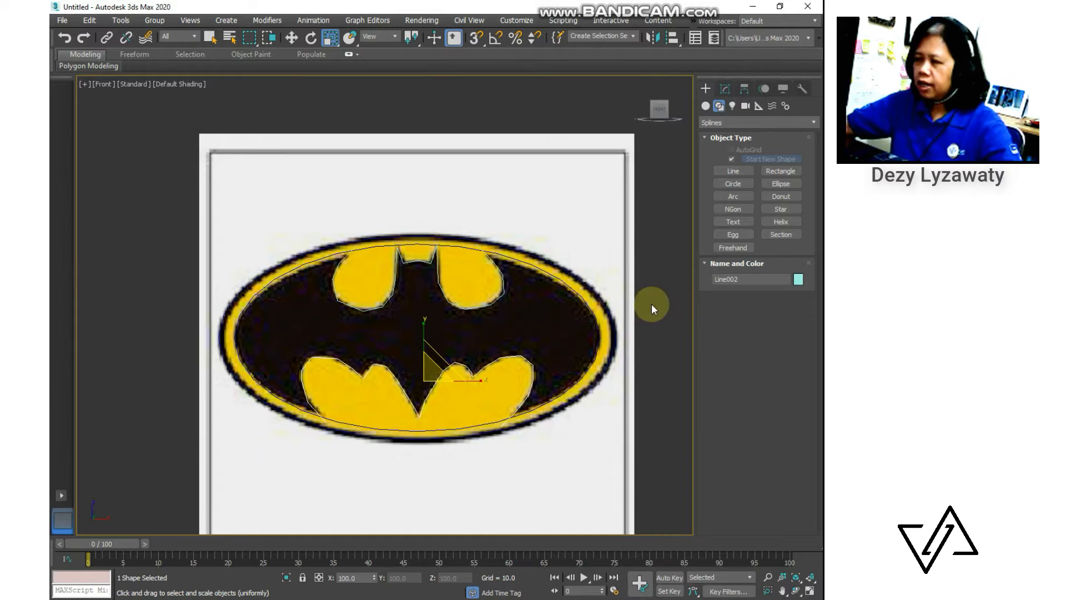
Select all vertices of the lower line and convert them to Smooth
scroll(425, 294, "up", 2)
middle_click_drag(464, 310, 448, 281)
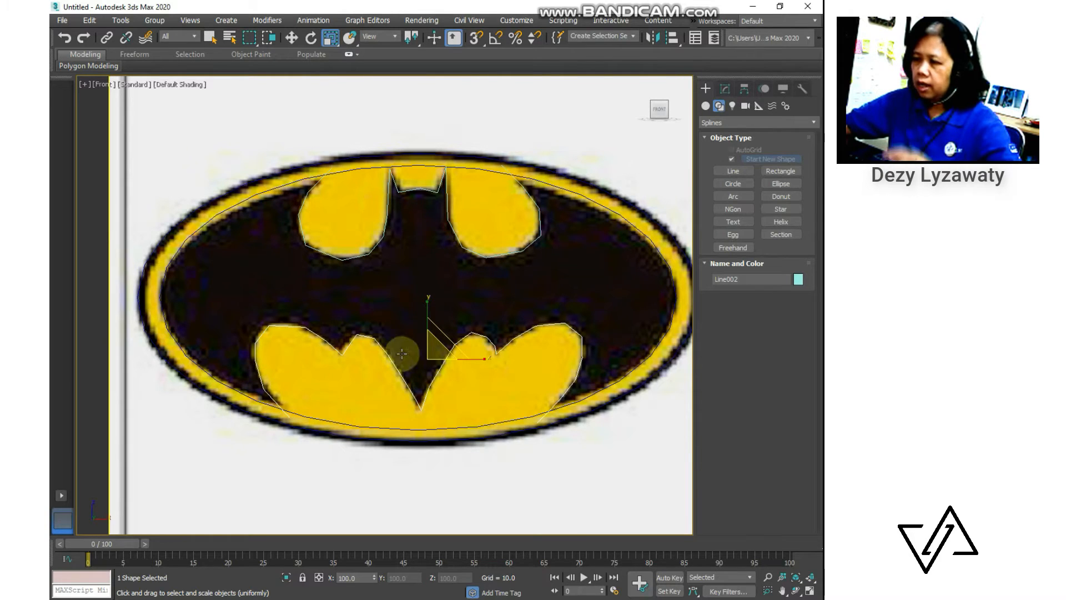
left_click(724, 89)
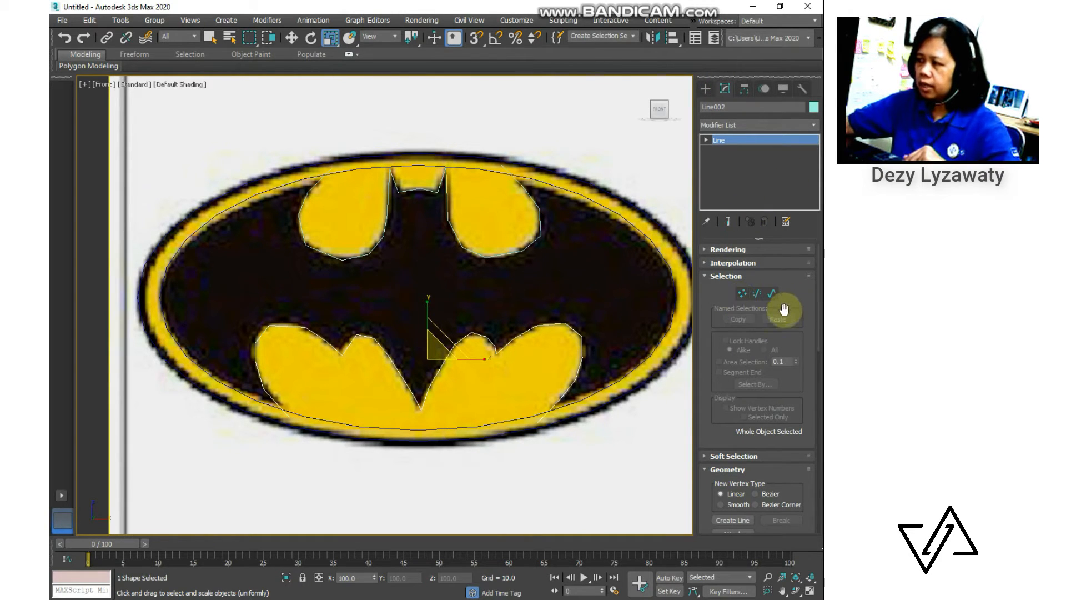
left_click(743, 295)
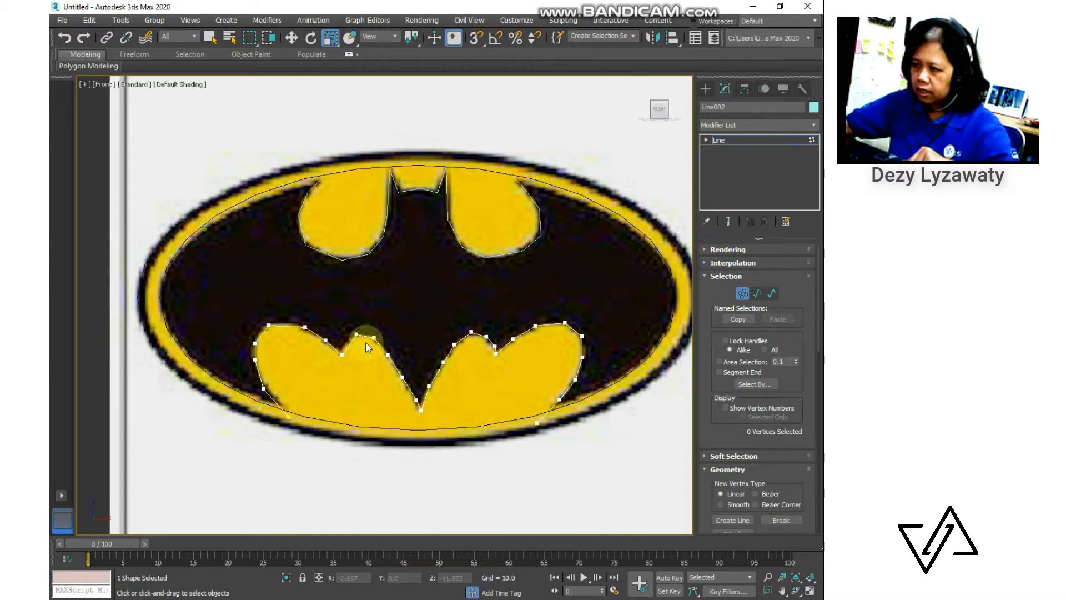
left_click(204, 309)
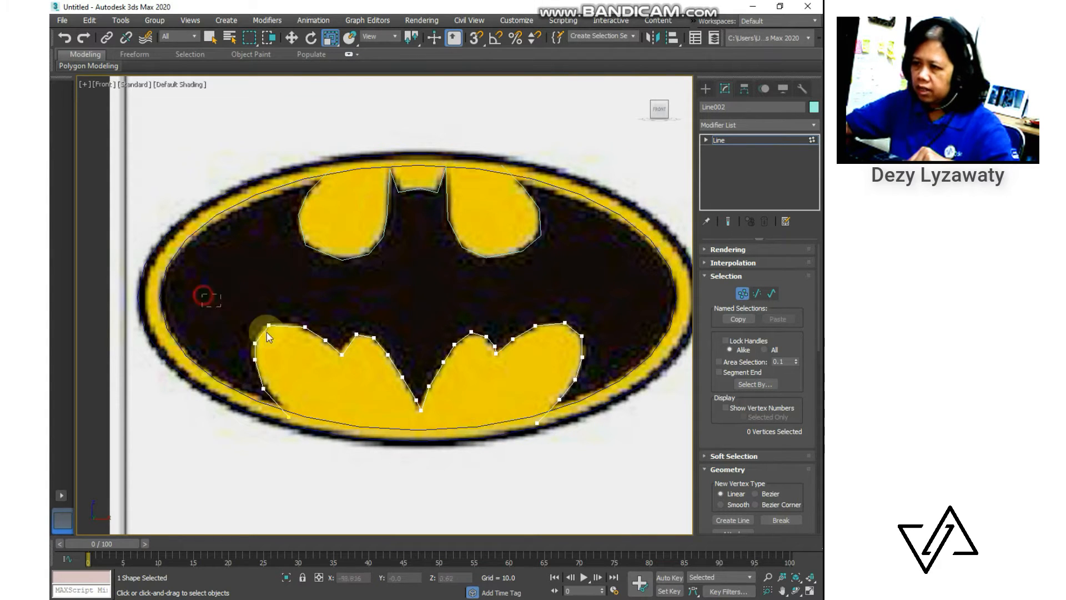
left_click_drag(613, 439, 621, 465)
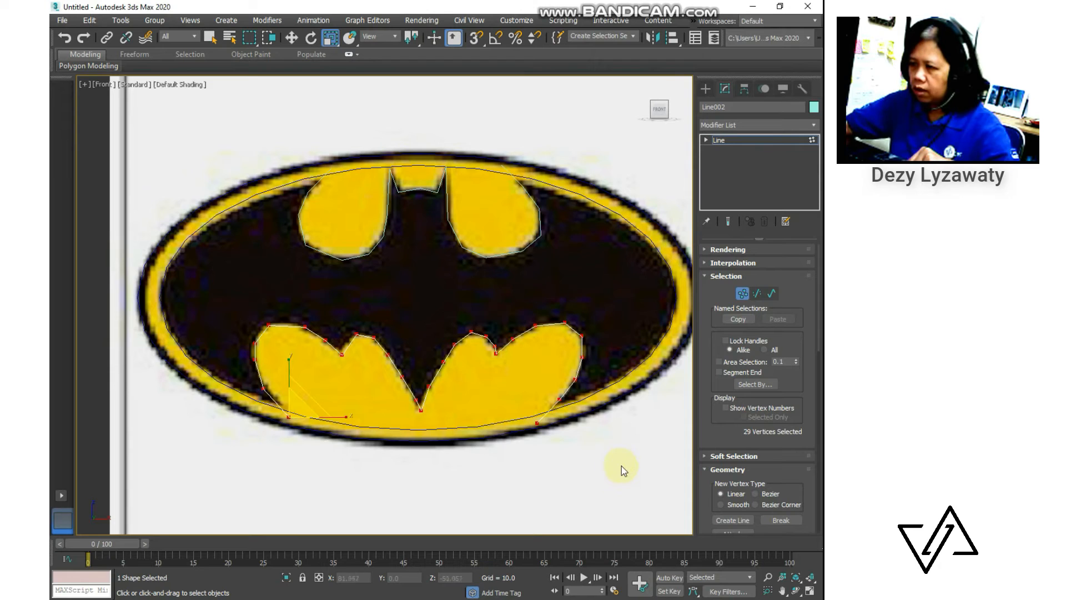
right_click(460, 341)
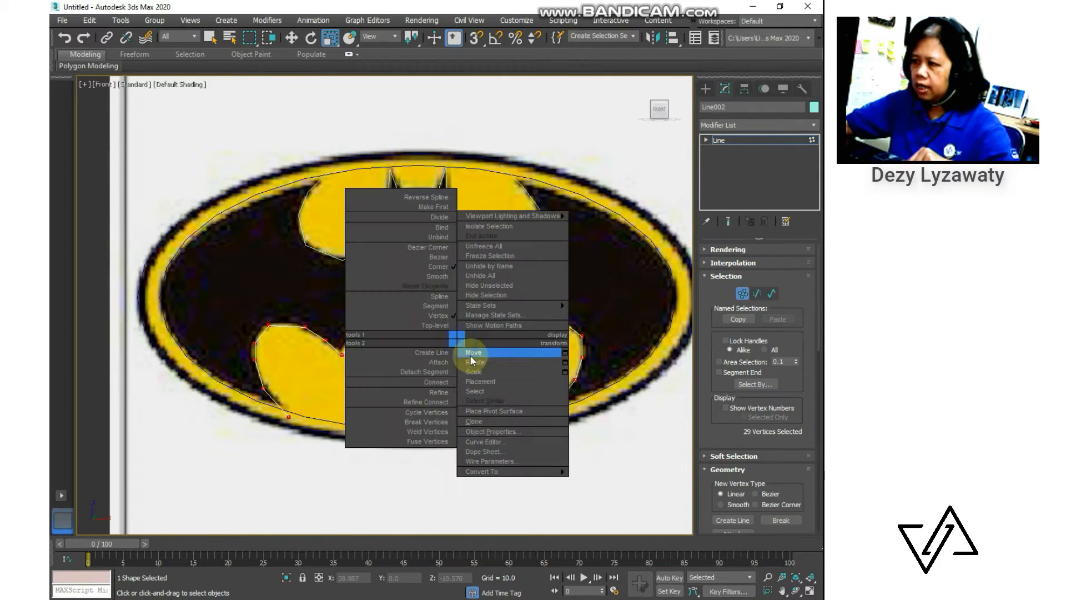
left_click(439, 277)
left_click(532, 483)
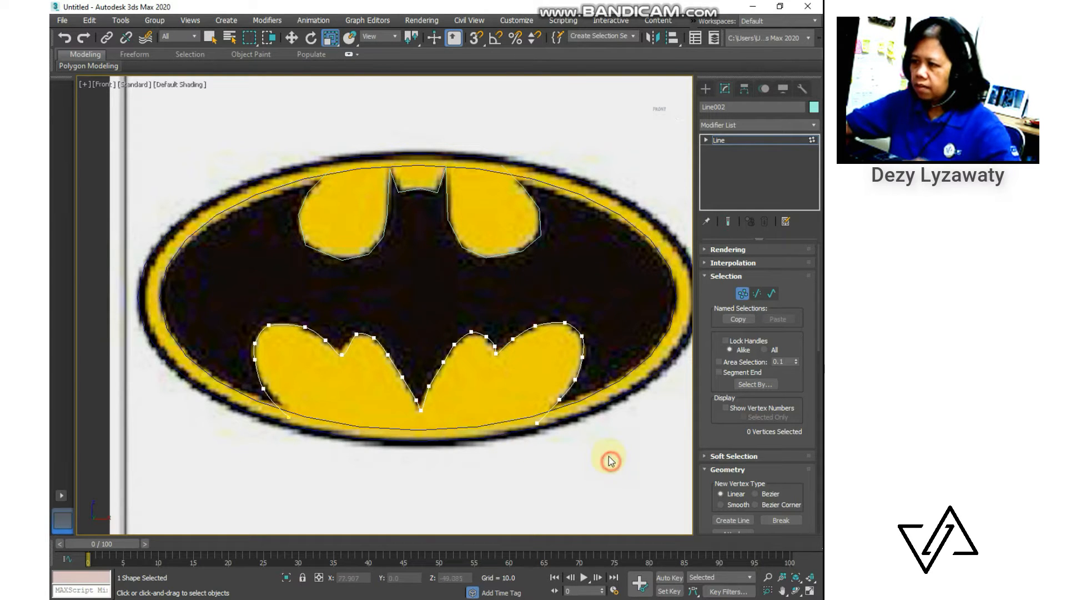
Move the vertex at the top of the lower line's right inner lobe slightly to fit the logo's edge
scroll(448, 352, "up", 3)
scroll(488, 316, "down", 3)
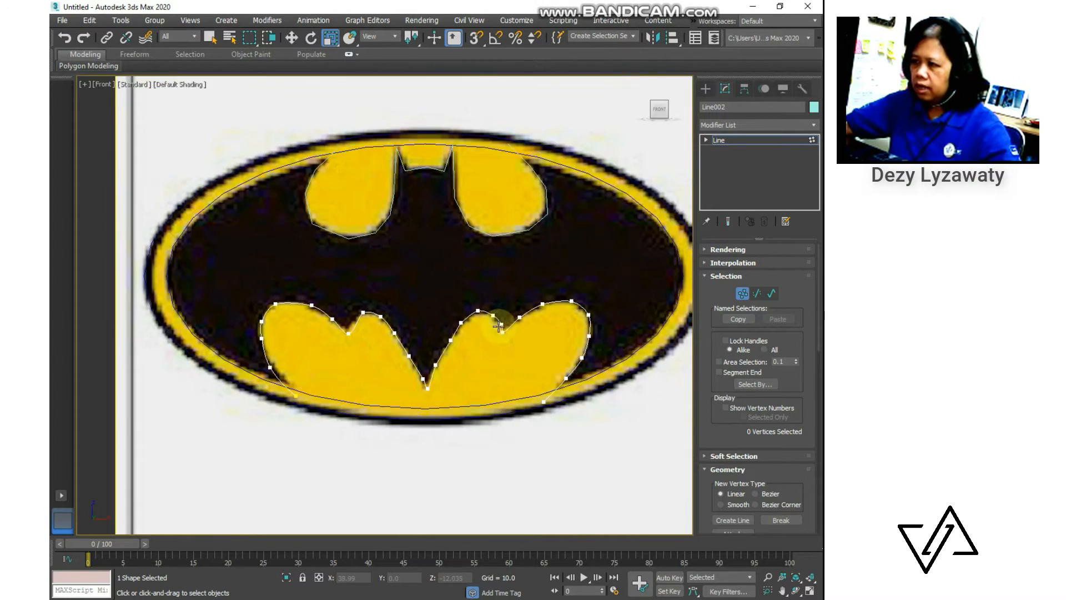
middle_click_drag(498, 326, 487, 339)
left_click(464, 321)
key("w")
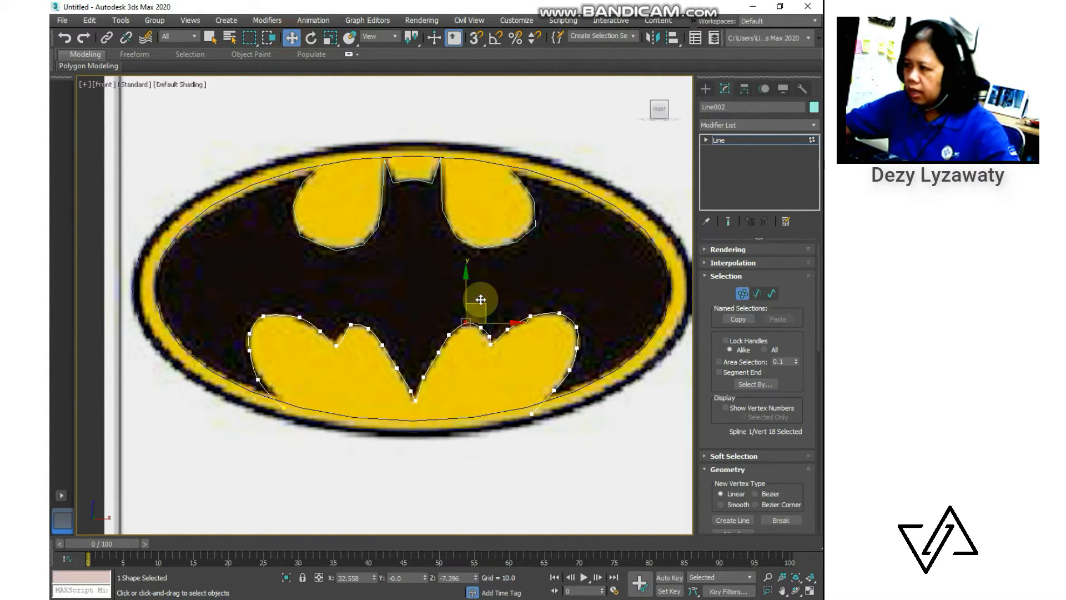
left_click_drag(480, 302, 479, 303)
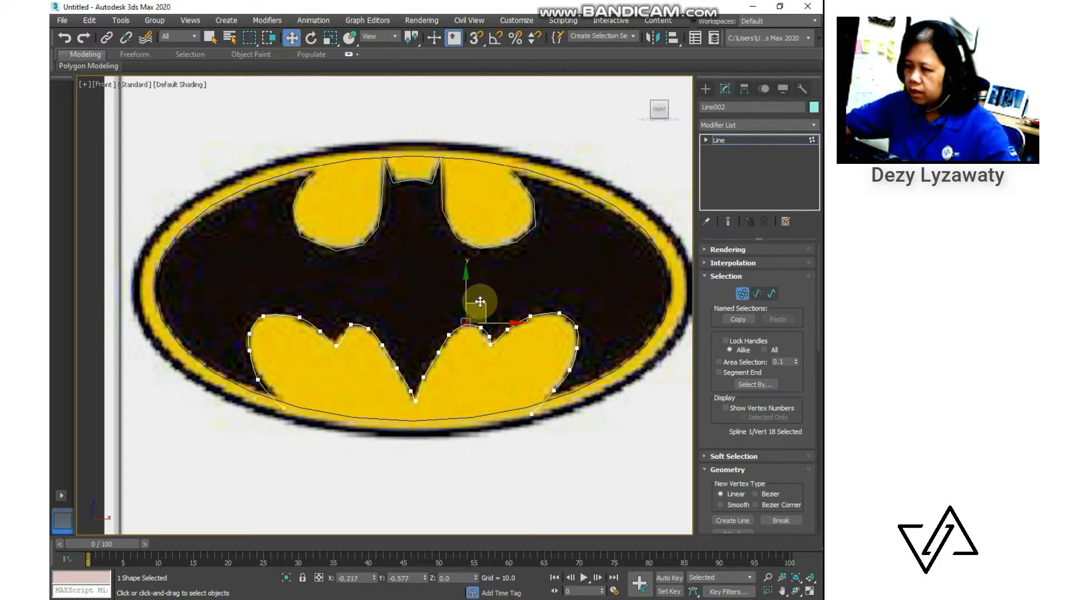
Shift the two vertices on the right flank of the lower line's right inner lobe slightly inward to fit the logo's edge
scroll(497, 340, "up", 5)
left_click(496, 336)
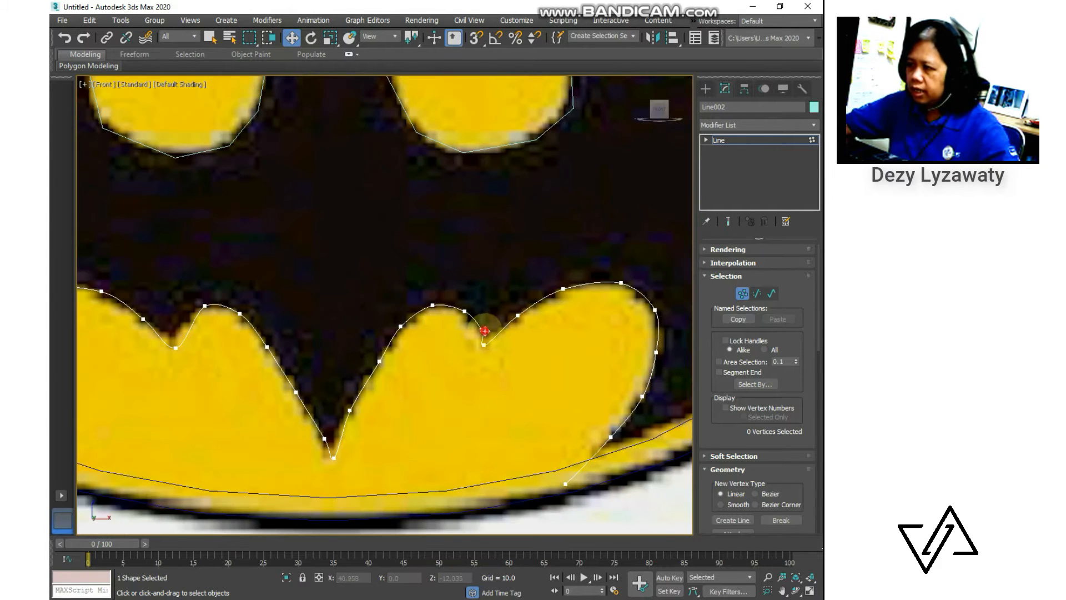
left_click(485, 330)
scroll(491, 331, "up", 5)
left_click_drag(500, 317, 484, 318)
left_click(444, 291)
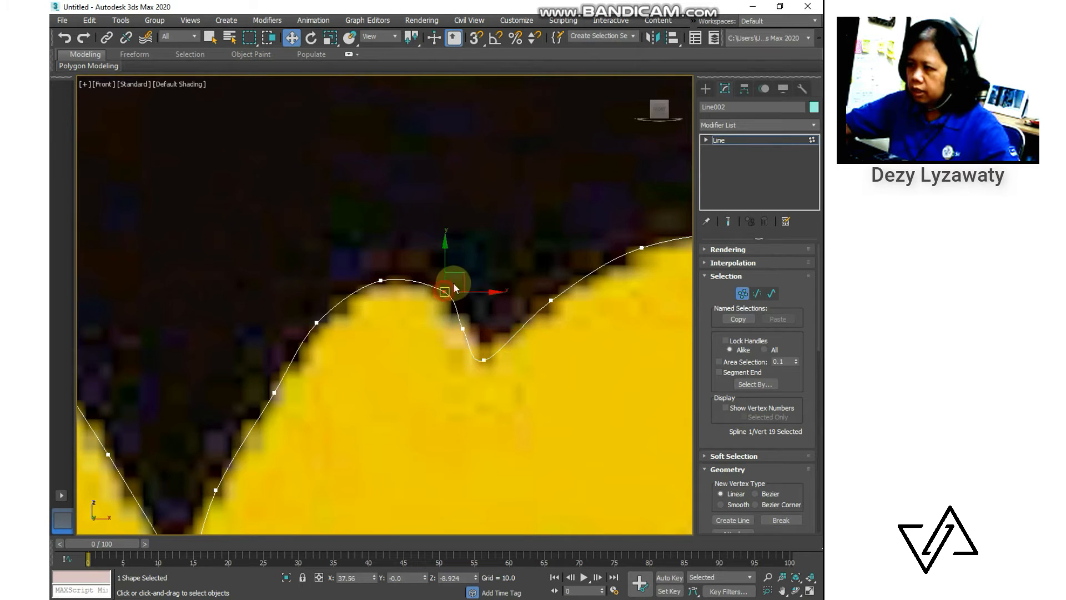
scroll(448, 275, "down", 8)
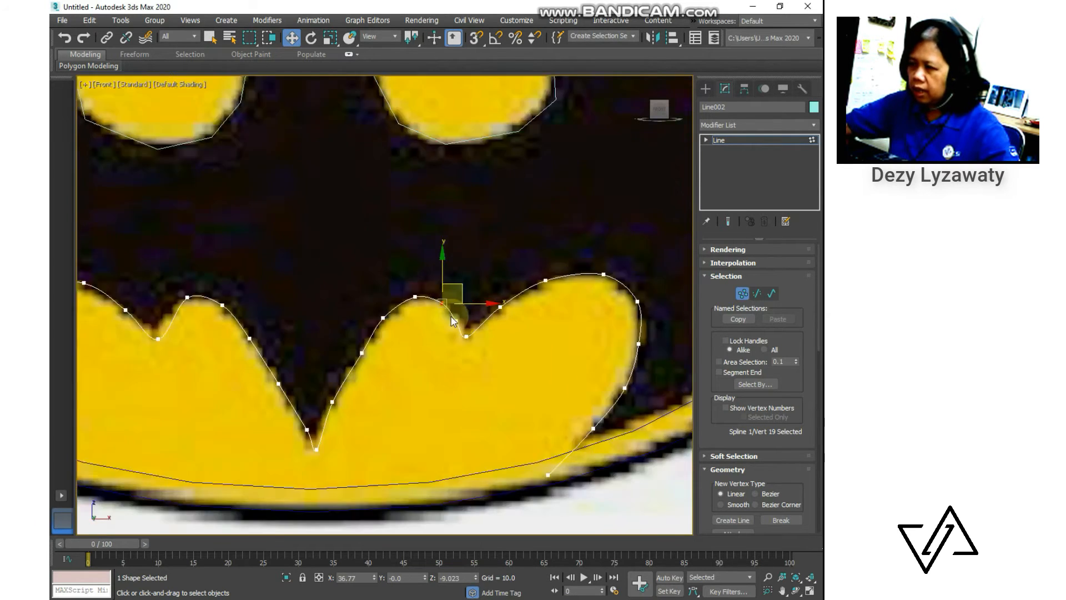
left_click(532, 427)
Adjust the vertices along the top and upper-right curve of the lower line's right outer lobe to fit the yellow edge
scroll(445, 327, "up", 4)
scroll(444, 326, "up", 2)
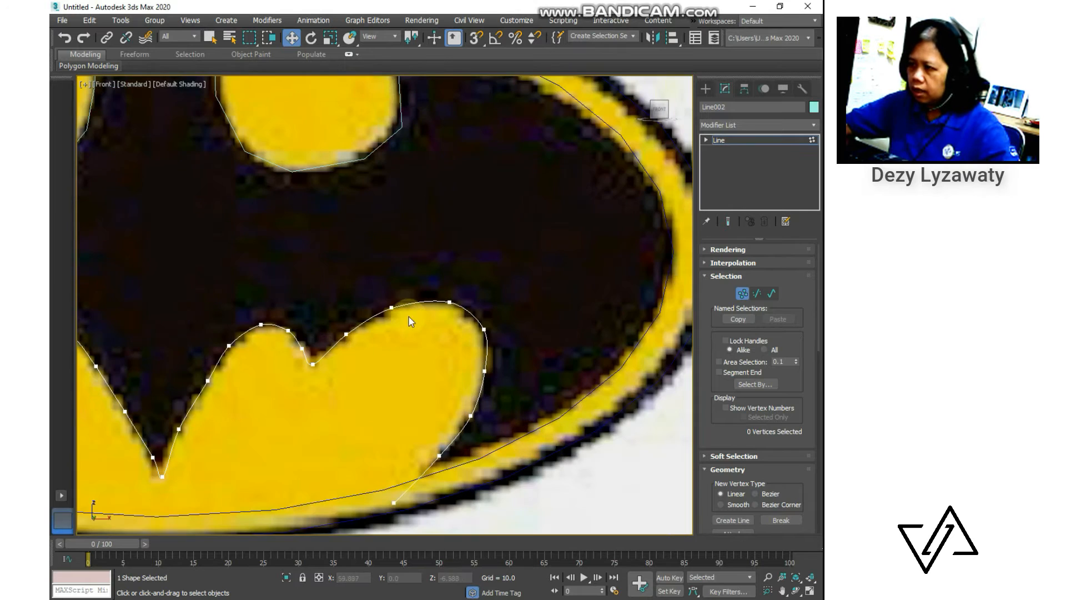
left_click(392, 309)
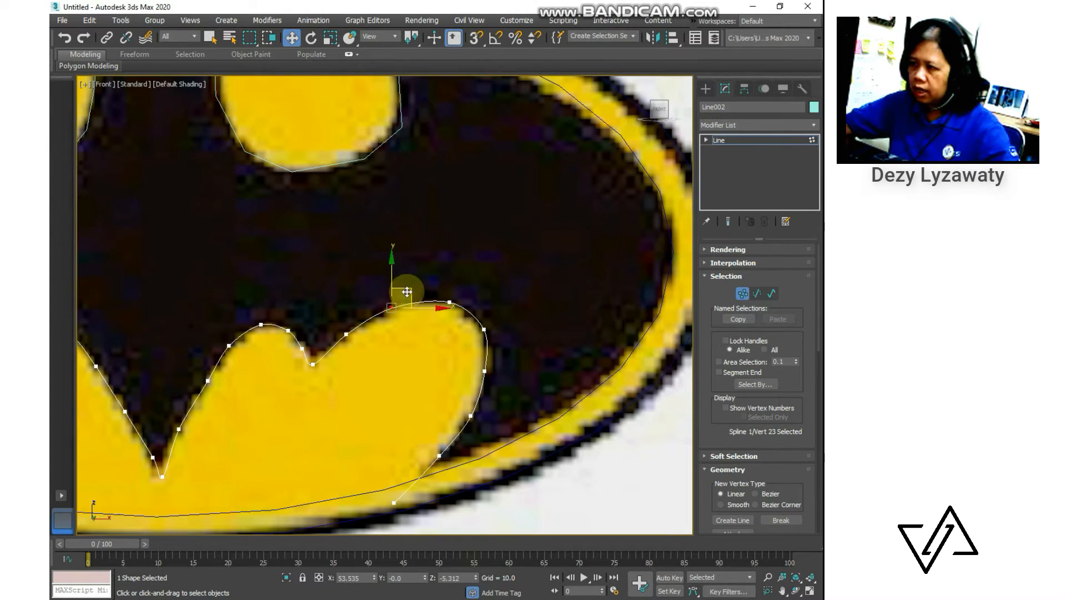
left_click_drag(409, 287, 409, 295)
left_click(484, 330)
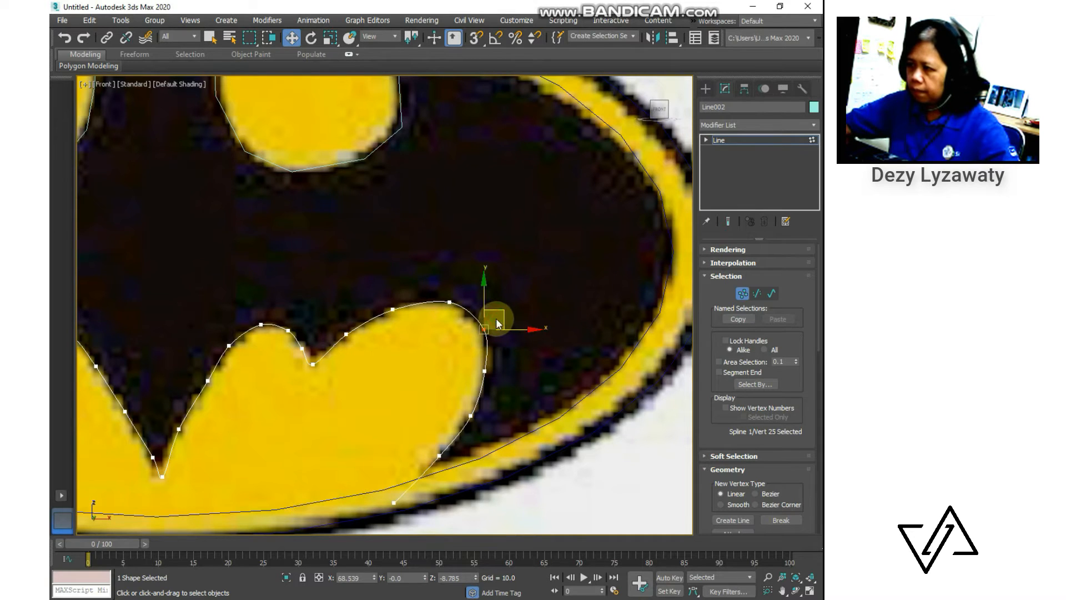
left_click(575, 446)
Convert the lower line's central tail point vertex from Smooth to Corner
scroll(572, 445, "down", 2)
middle_click_drag(289, 468, 465, 400)
scroll(464, 396, "up", 3)
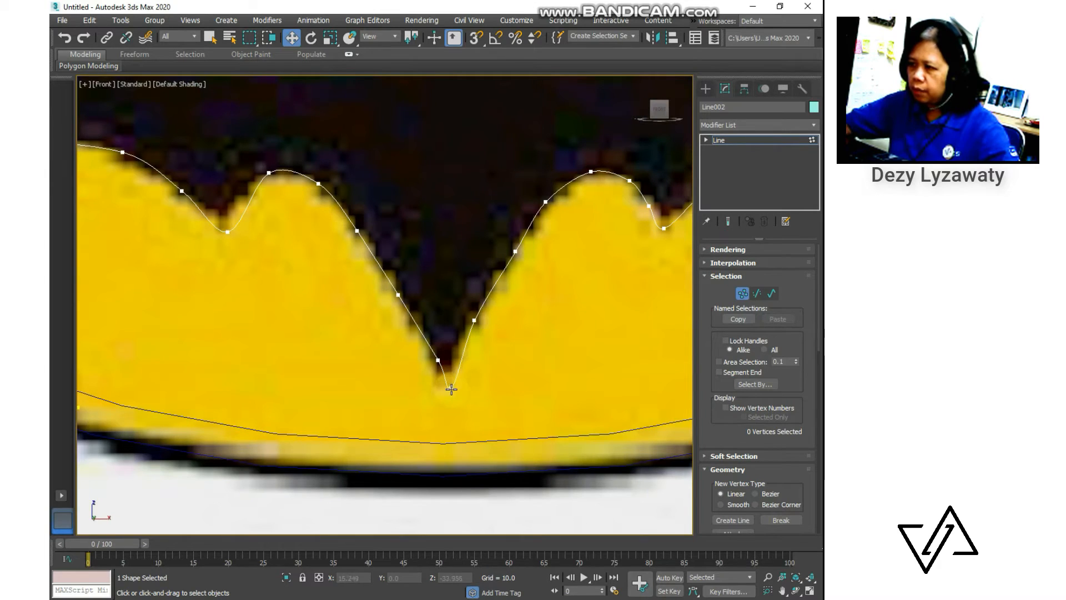
left_click(451, 389)
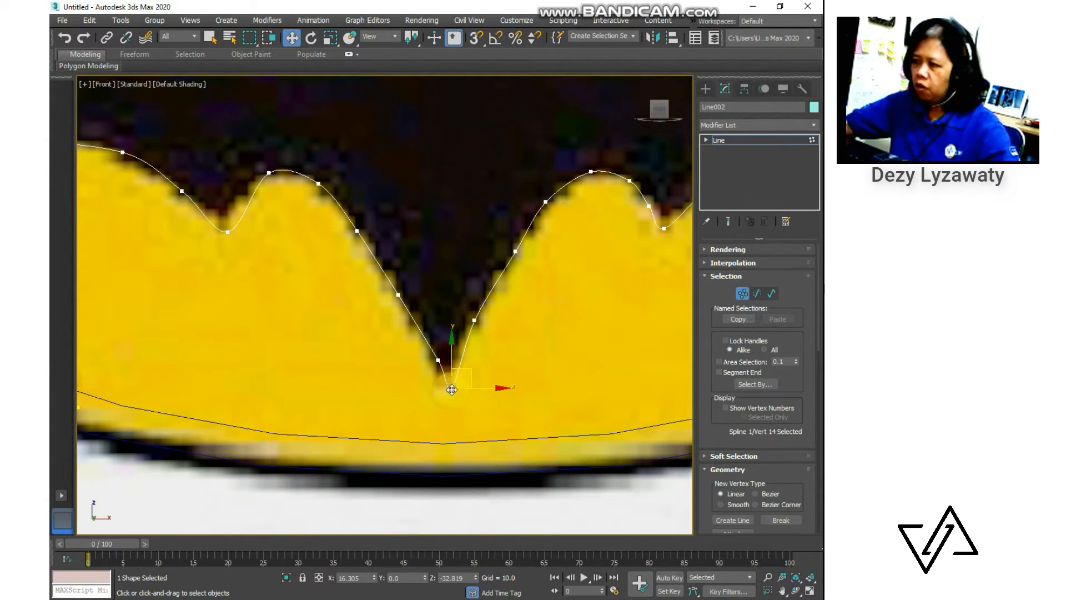
left_click(499, 411)
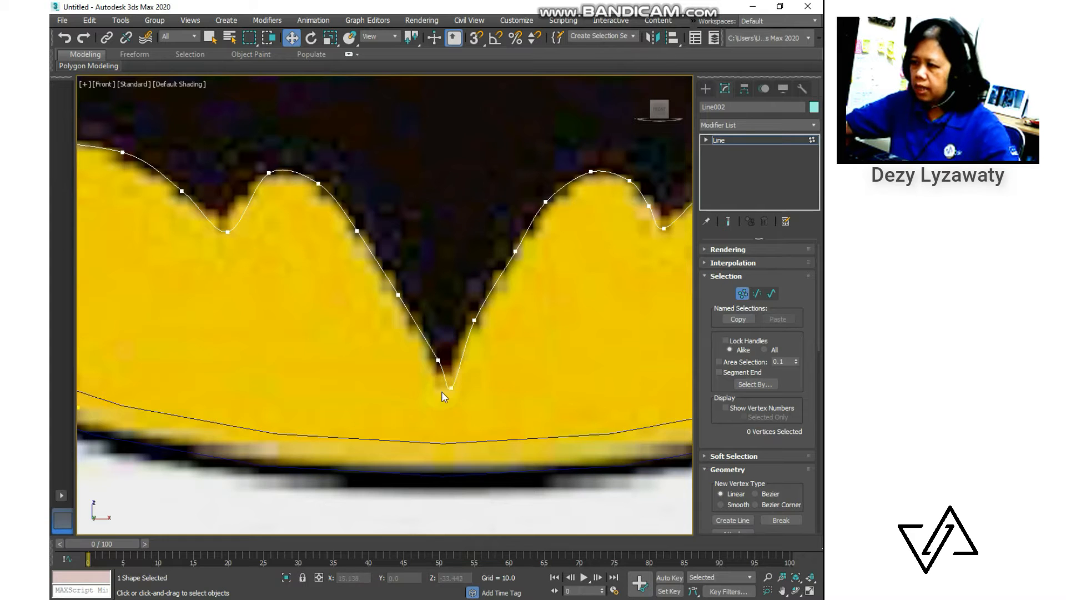
left_click(451, 387)
right_click(451, 387)
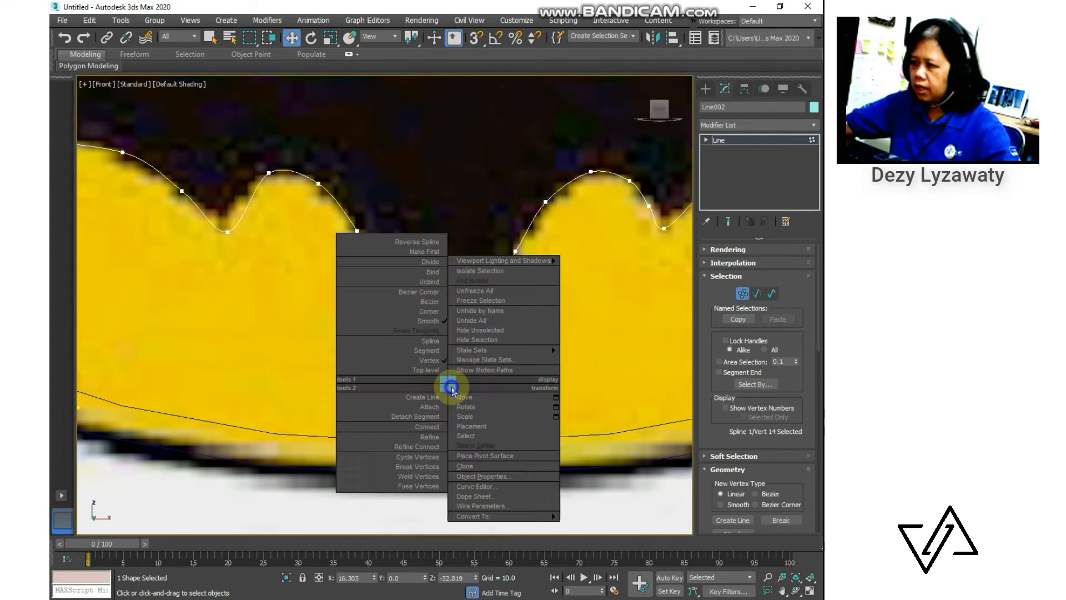
left_click(431, 313)
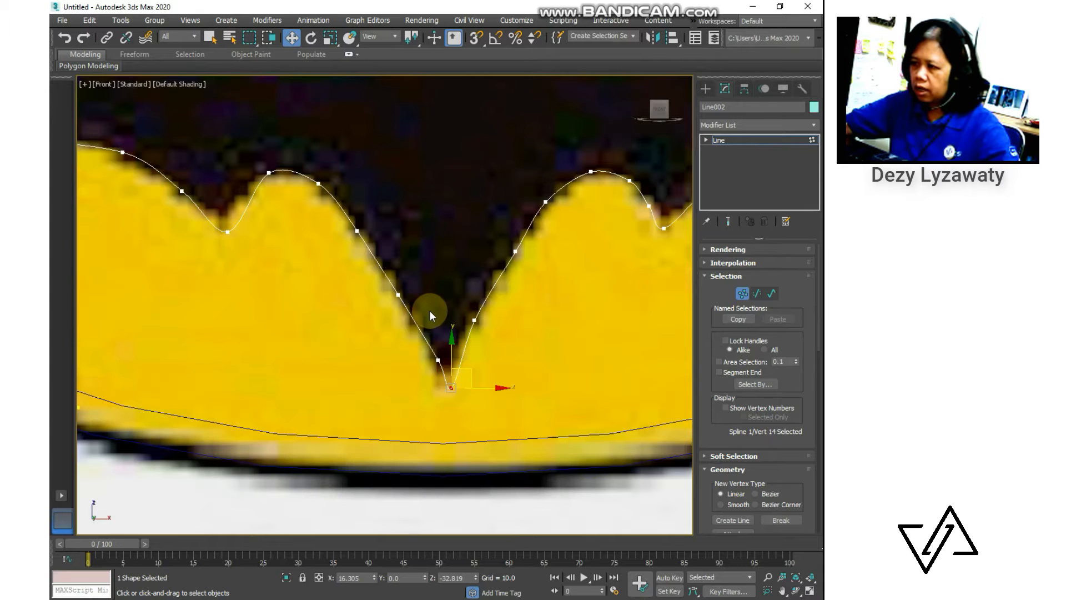
right_click(445, 387)
left_click(432, 314)
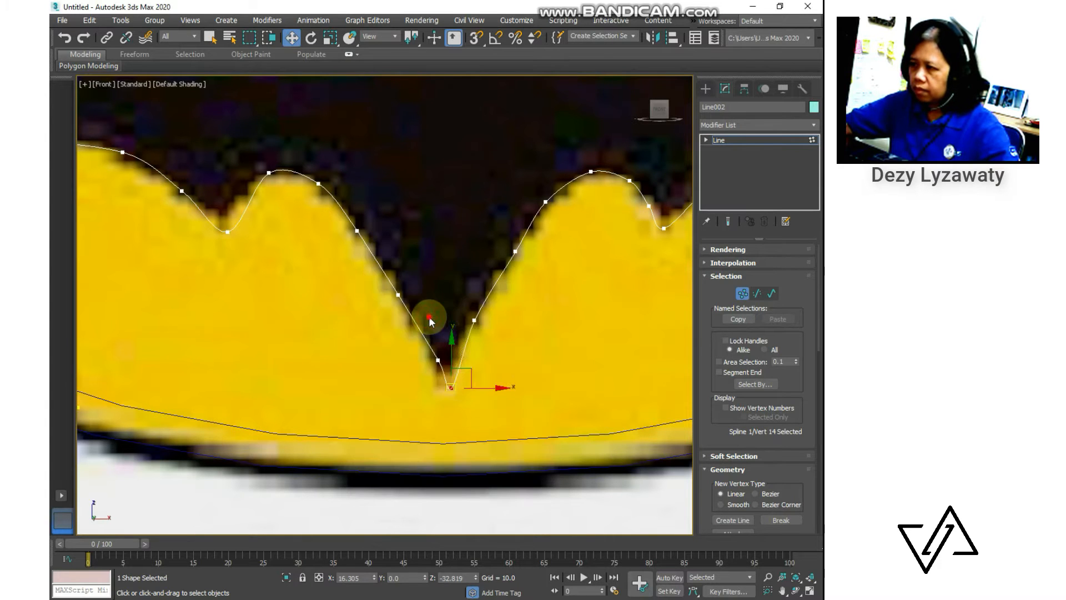
Convert the vertex at the lower line's left notch to Corner
scroll(535, 381, "down", 2)
middle_click_drag(535, 381, 686, 375)
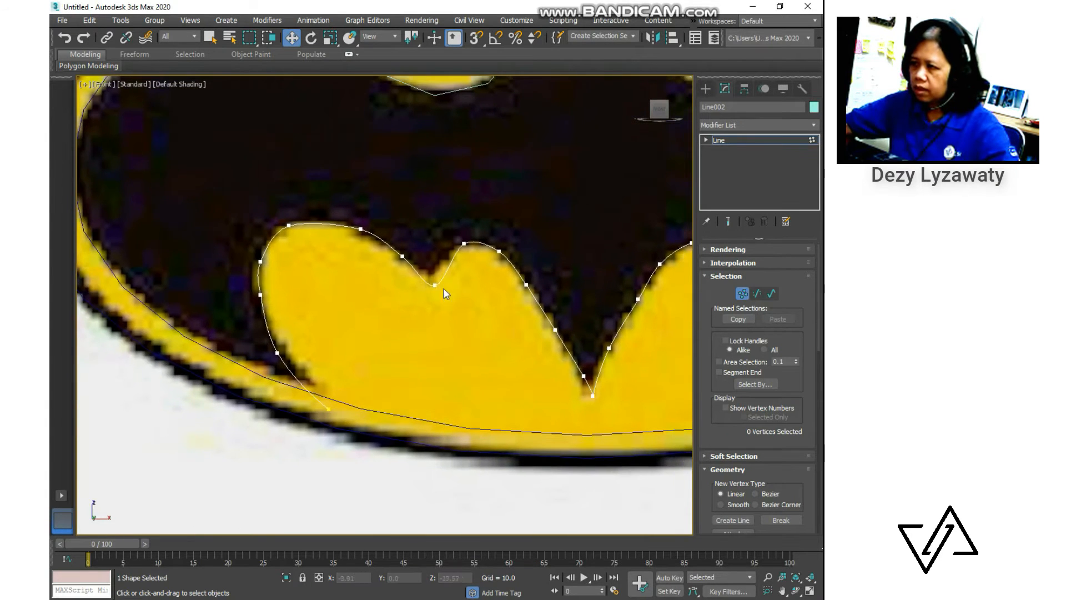
left_click(431, 284)
right_click(434, 284)
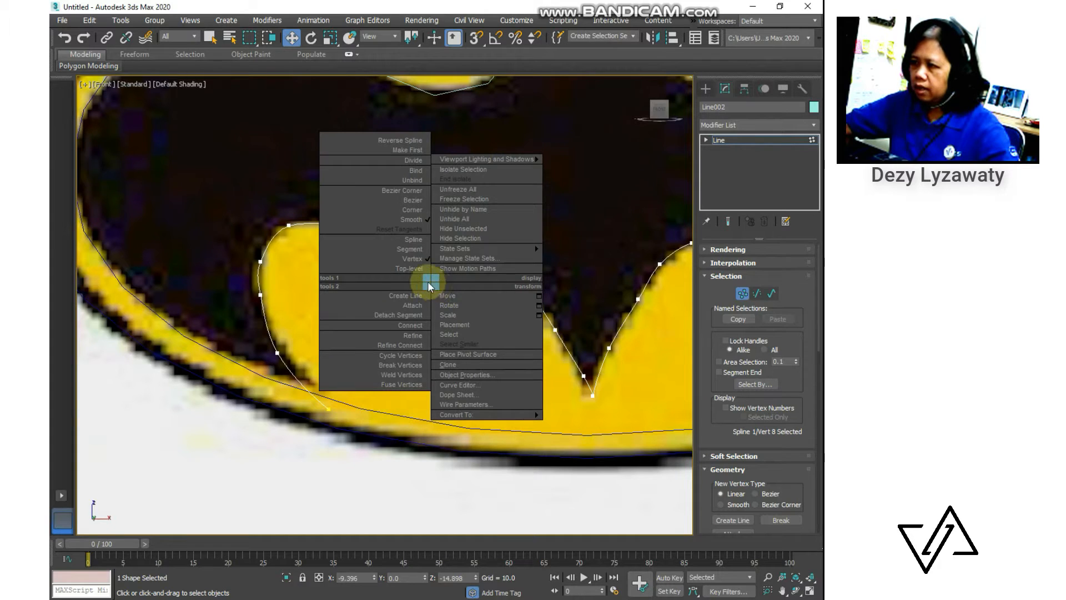
left_click(411, 220)
left_click(409, 357)
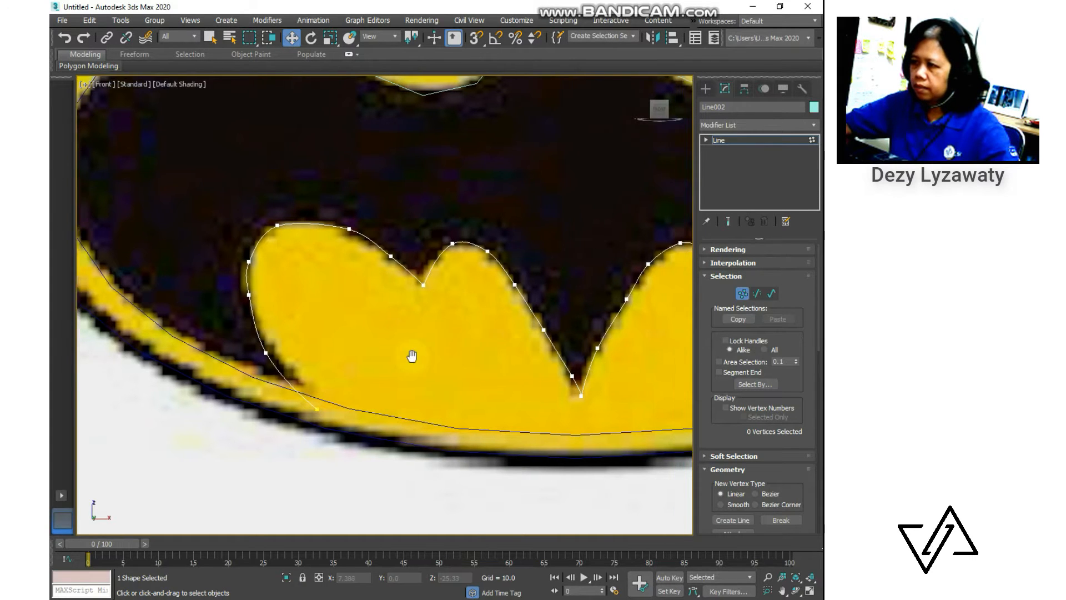
Convert the vertex at the lower line's right notch to Corner and leave vertex editing
scroll(375, 304, "up", 2)
left_click(396, 296)
right_click(397, 296)
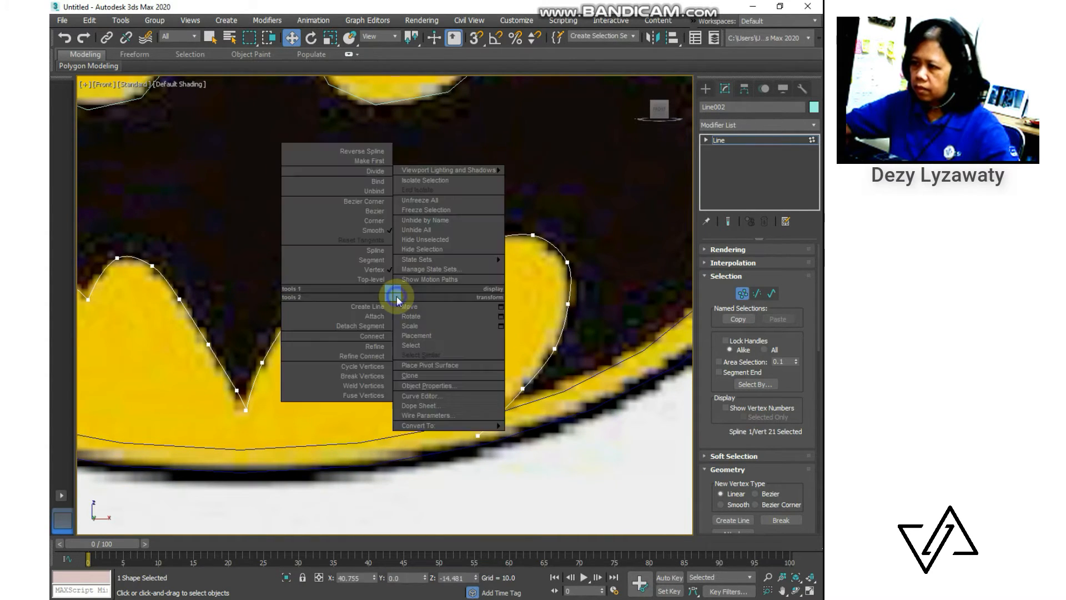
left_click(371, 223)
left_click(600, 508)
left_click(747, 297)
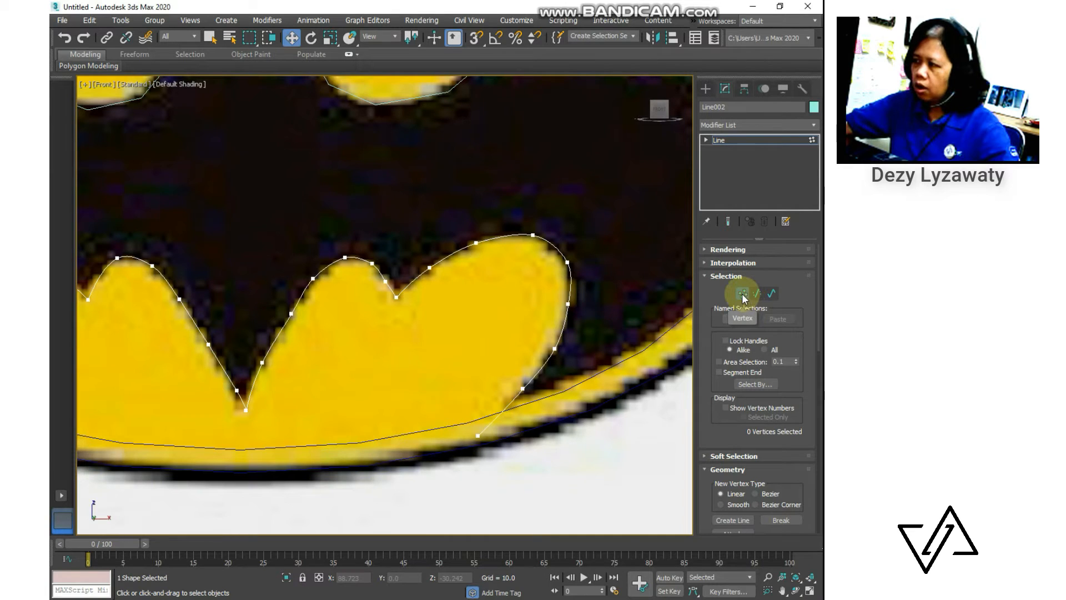
left_click(741, 300)
Select the upper bat outline, select all of its vertices and convert them to Smooth
left_click(568, 473)
scroll(564, 444, "down", 8)
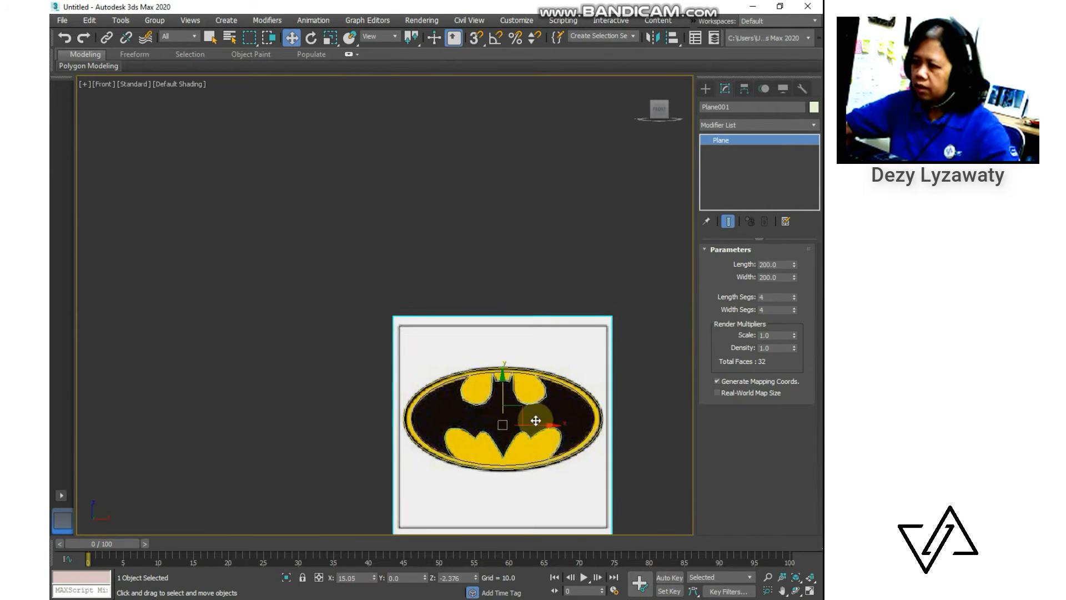
scroll(535, 421, "up", 3)
scroll(538, 387, "up", 1)
left_click(537, 391)
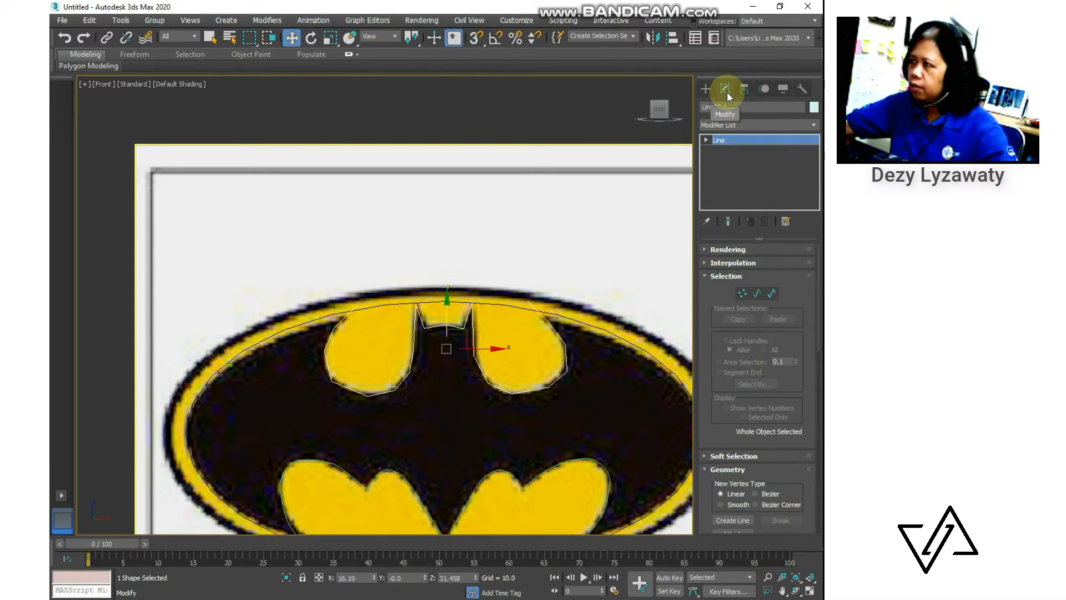
left_click(741, 294)
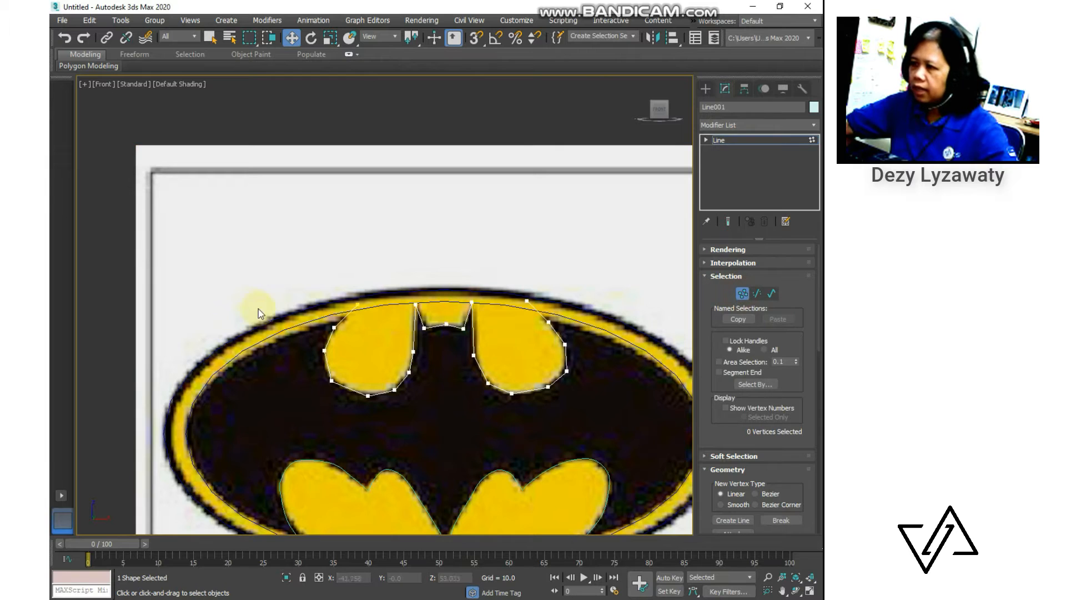
left_click_drag(260, 268, 605, 421)
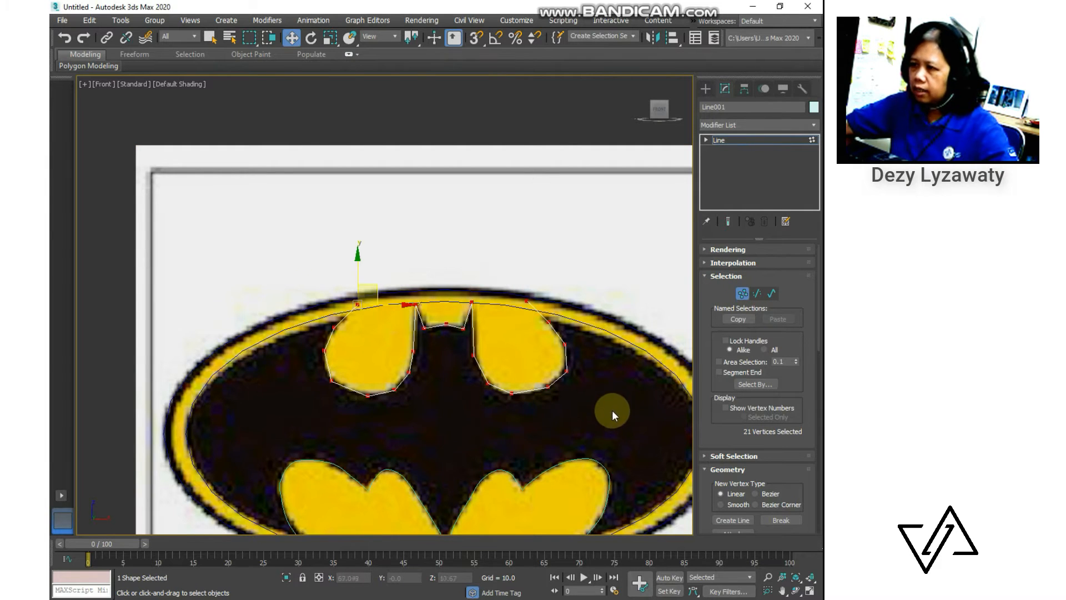
right_click(446, 369)
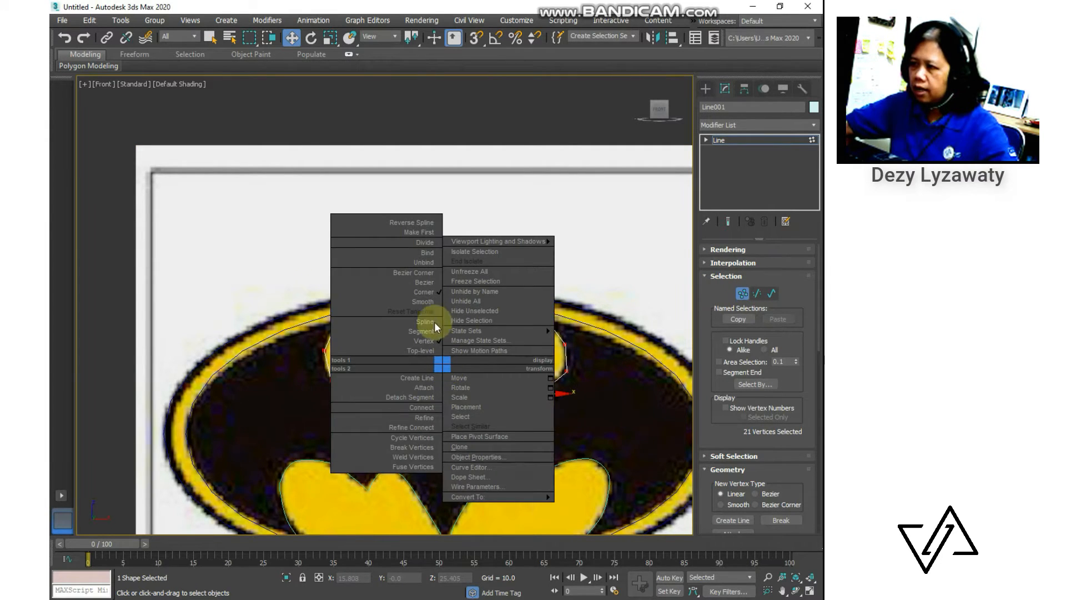
left_click(428, 301)
left_click(493, 231)
Move the two lower-right vertices of the upper line's right lobe slightly inward to fit the yellow edge
scroll(508, 395, "up", 2)
left_click(583, 360)
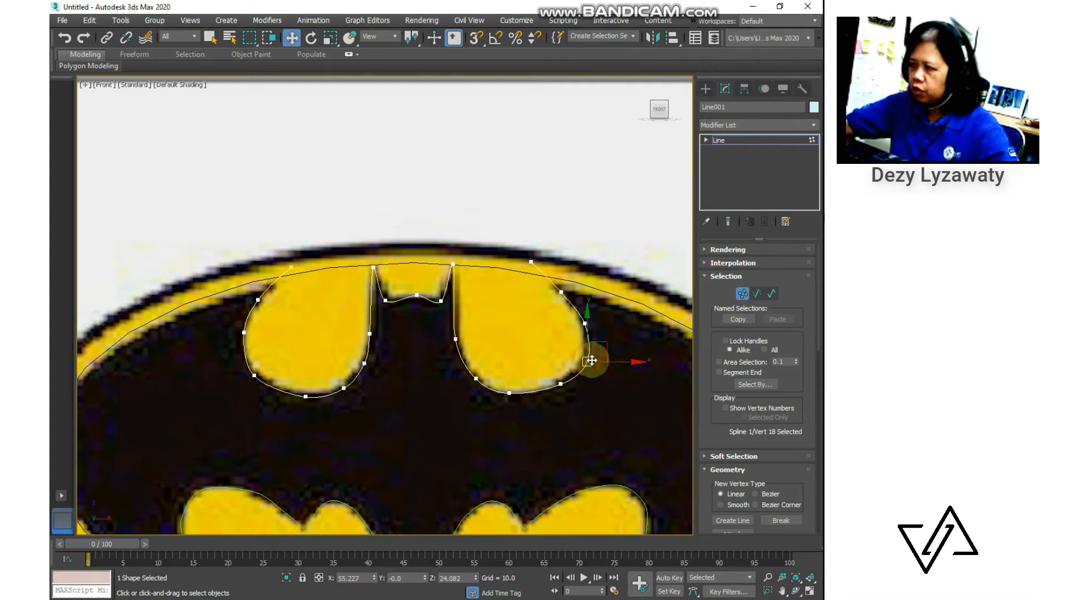
left_click(560, 384)
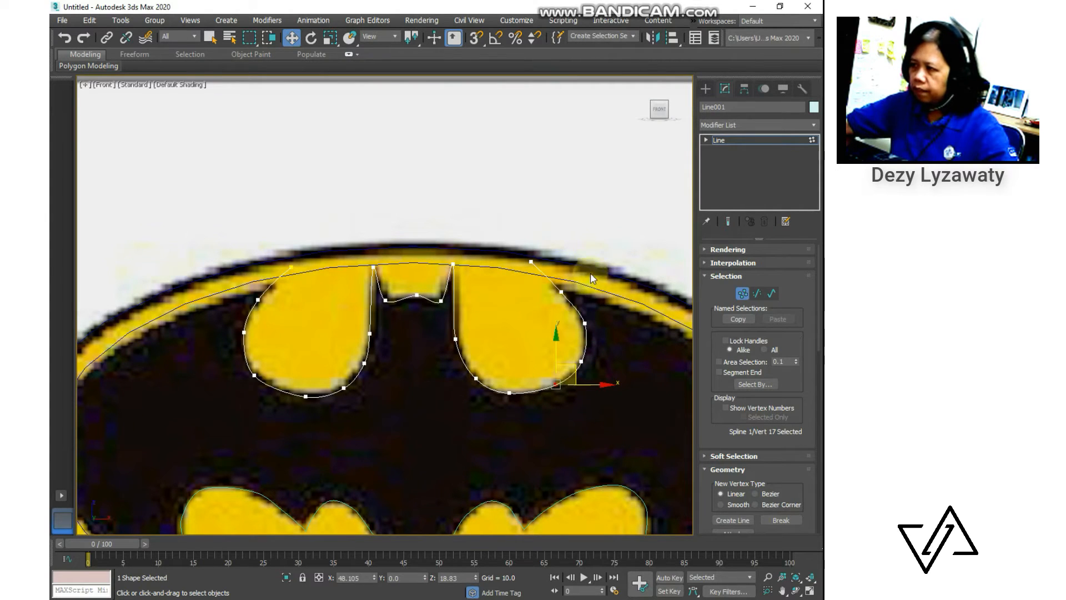
Nudge the two vertices along the bottom of the upper line's left lobe to fit the logo's edge
left_click(344, 387)
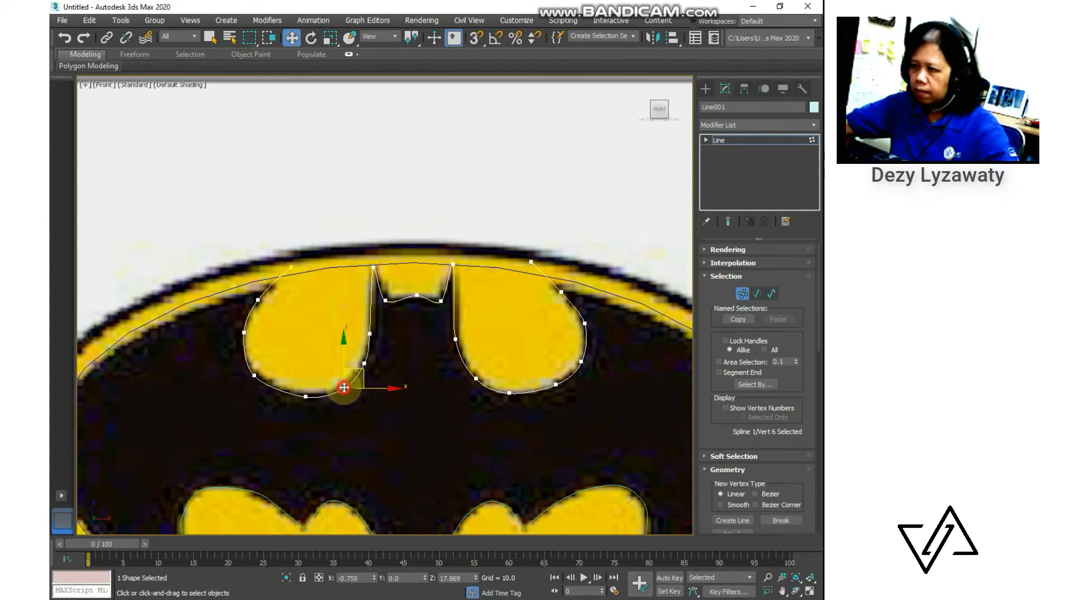
left_click(306, 395)
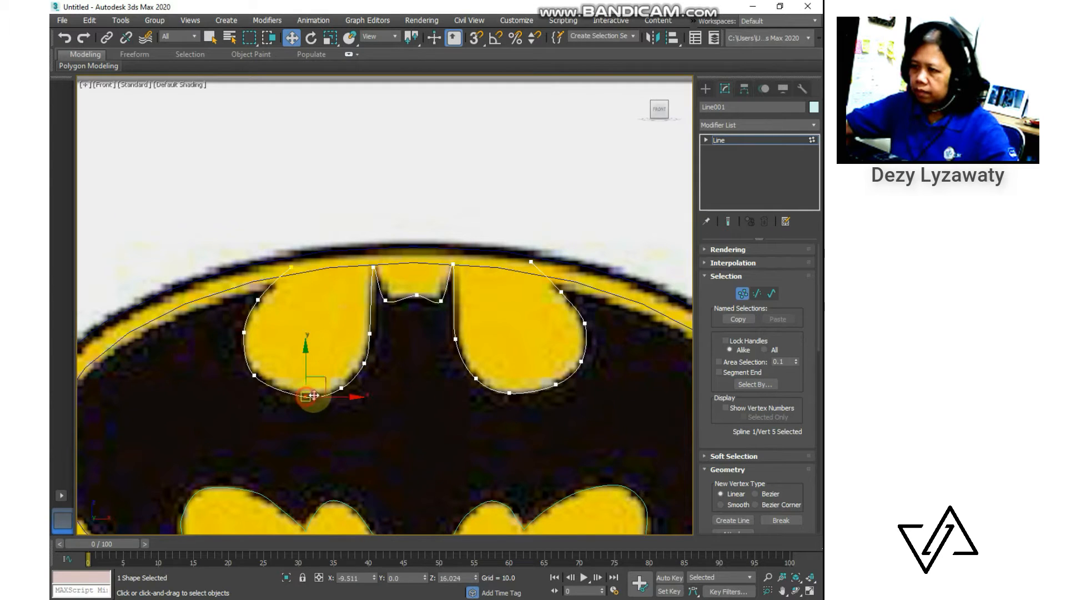
left_click_drag(322, 380, 322, 378)
left_click(435, 209)
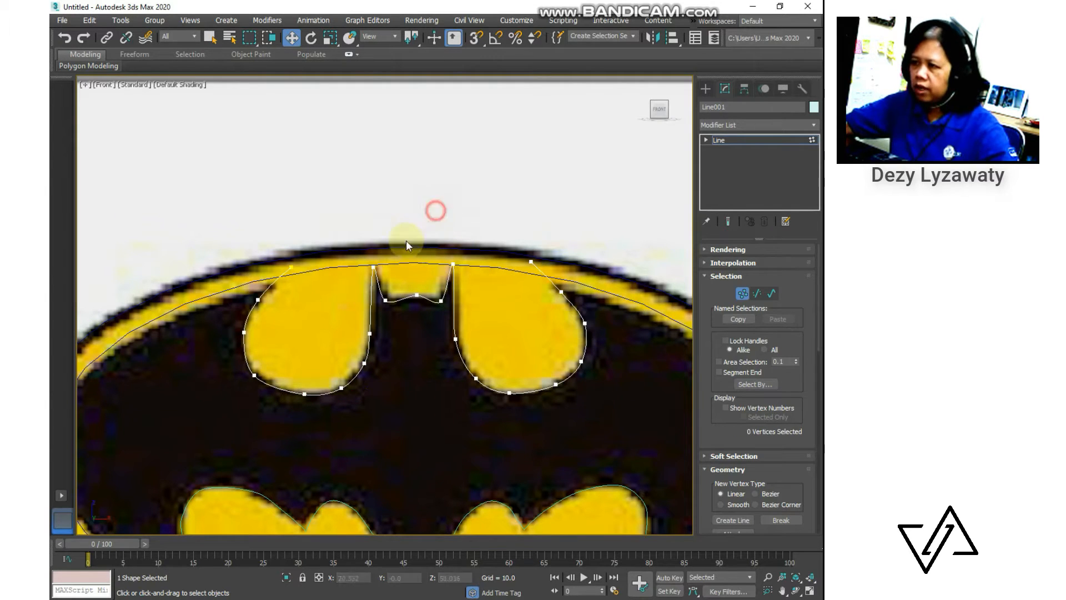
Convert the vertices at the tips of the bat's left and right ears to Corner
left_click(373, 265)
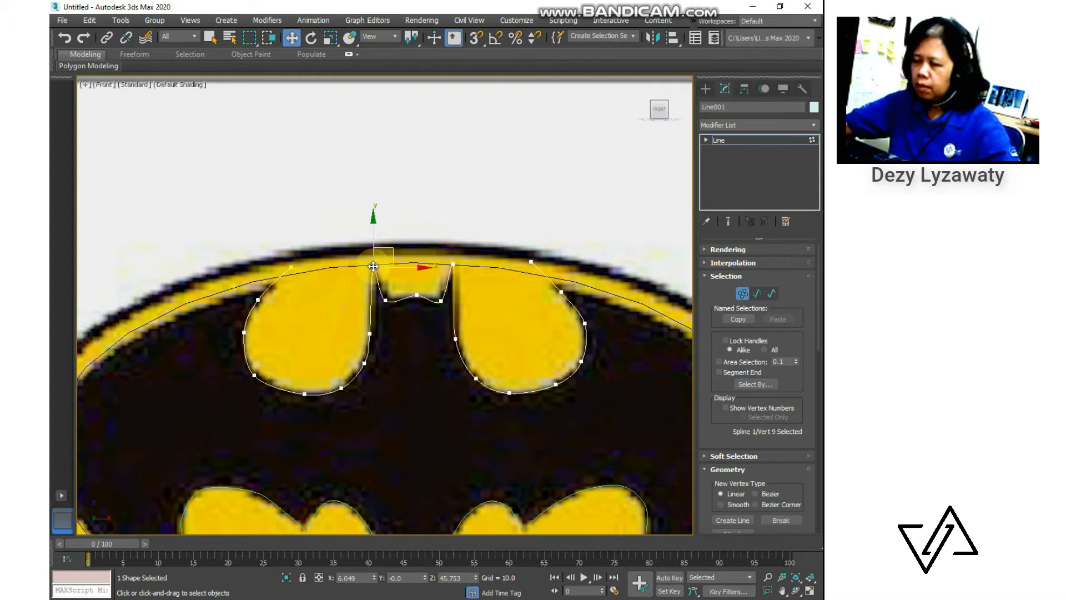
right_click(373, 266)
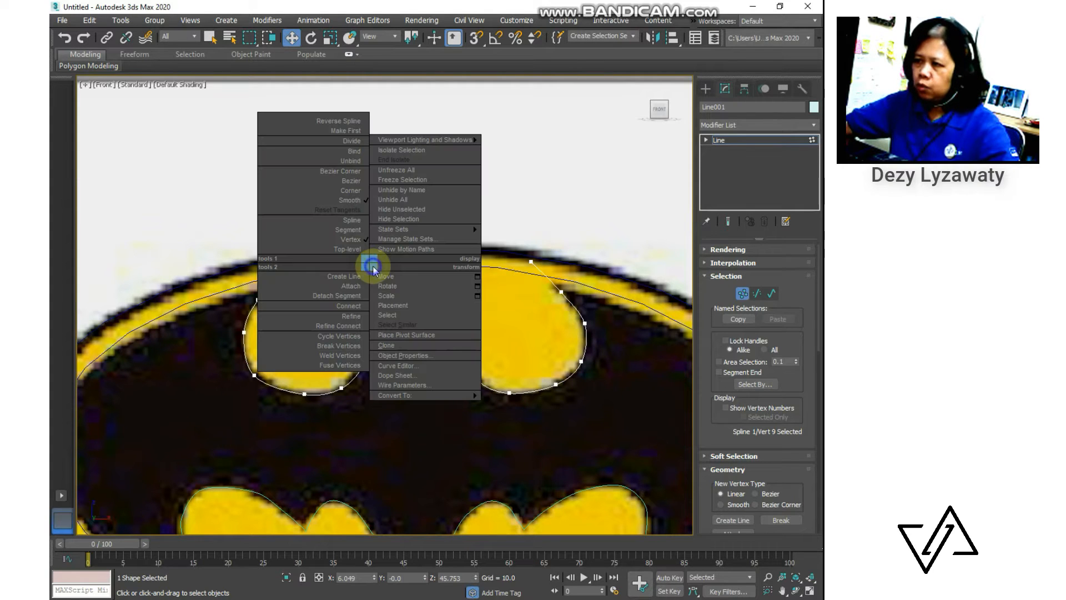
left_click(358, 192)
left_click(443, 193)
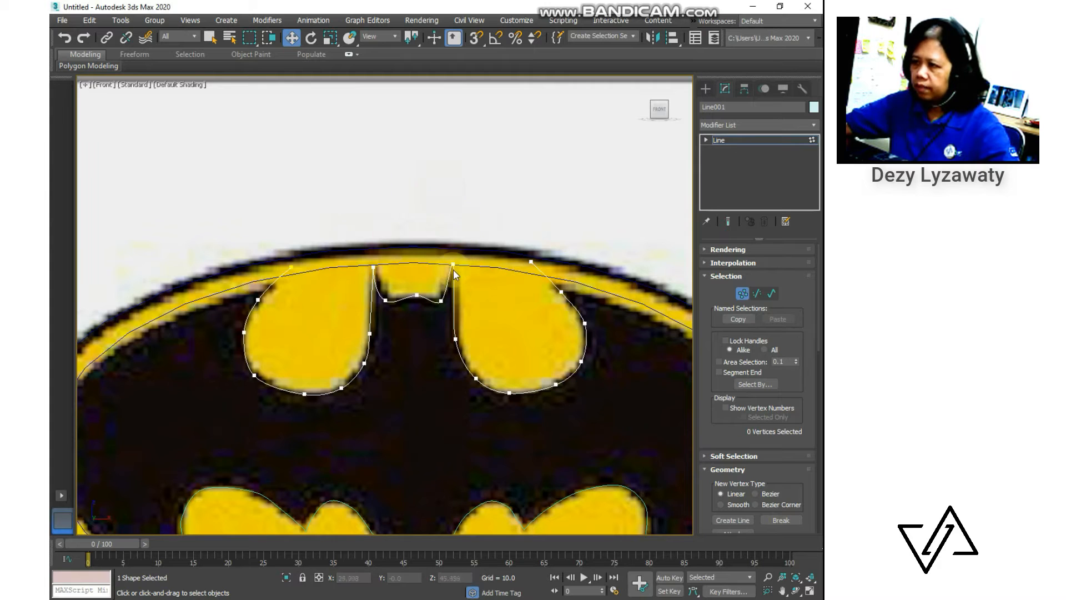
left_click(453, 266)
right_click(454, 266)
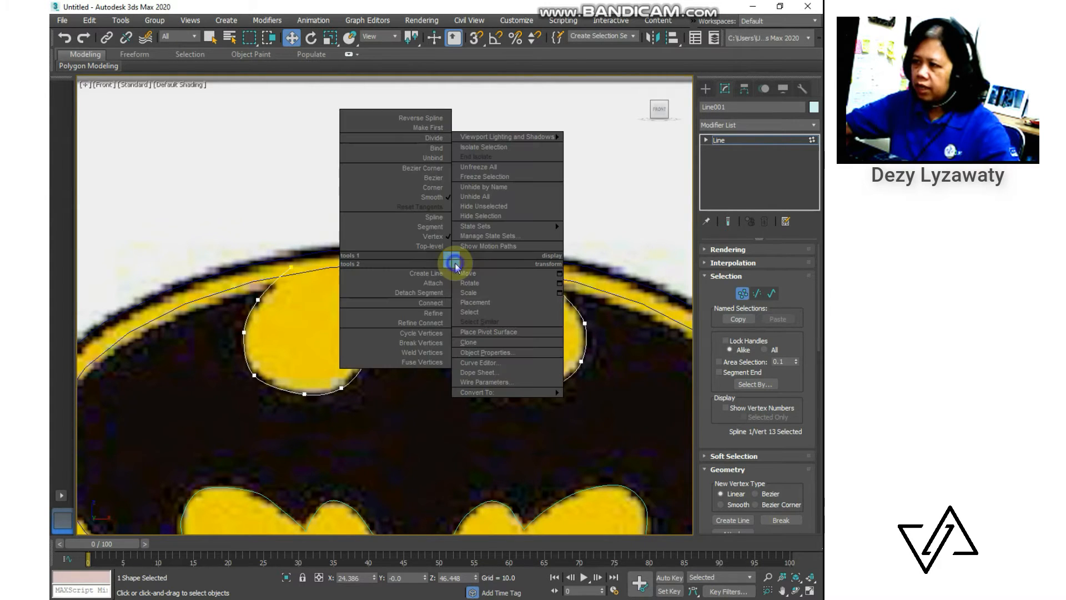
left_click(438, 187)
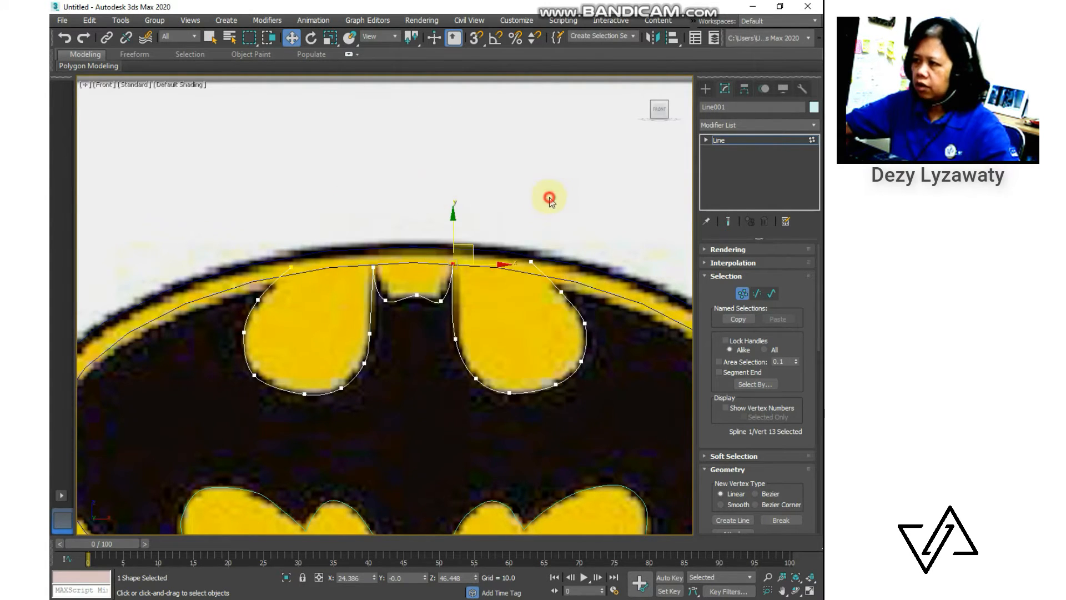
left_click(550, 200)
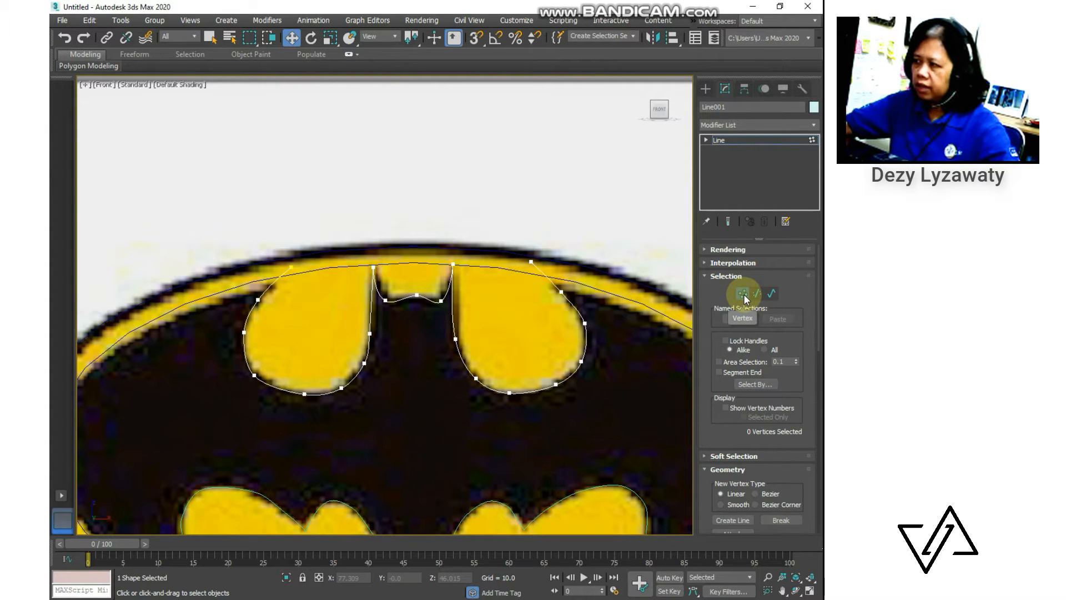
Leave vertex editing on the upper line and deselect it with the whole logo in view
left_click(744, 294)
scroll(525, 223, "down", 5)
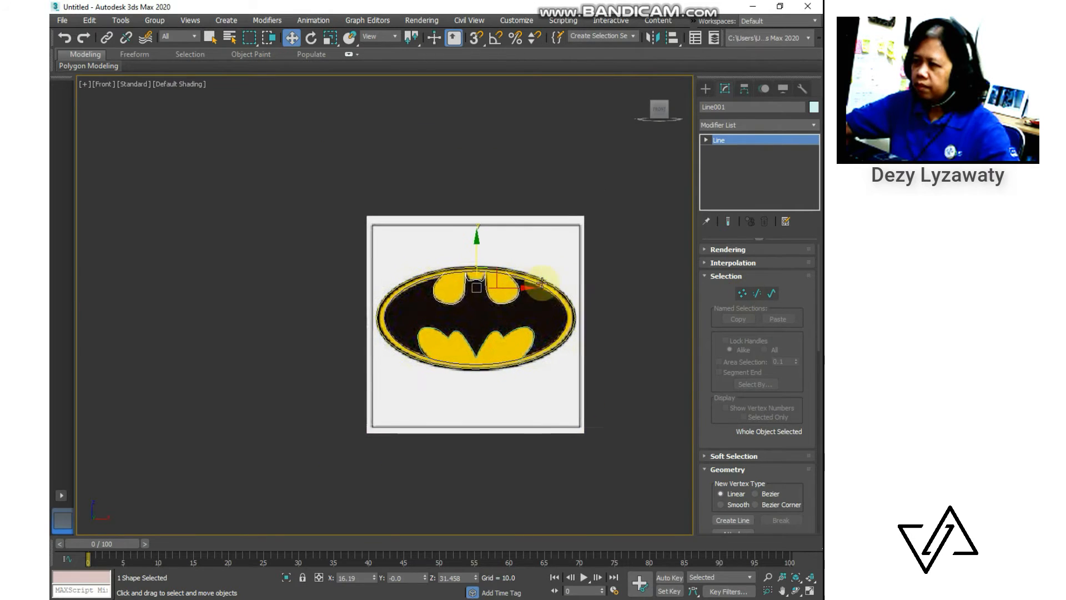
left_click(611, 297)
scroll(521, 307, "up", 4)
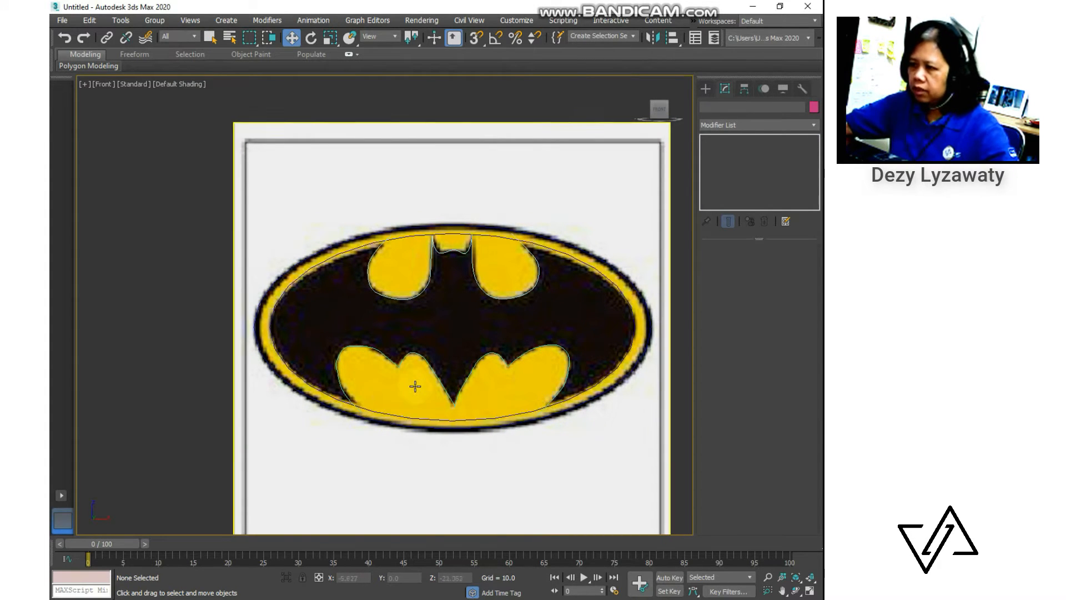
Attach the inner oval and the lower bat outline to the upper bat line as one shape
scroll(415, 386, "up", 3)
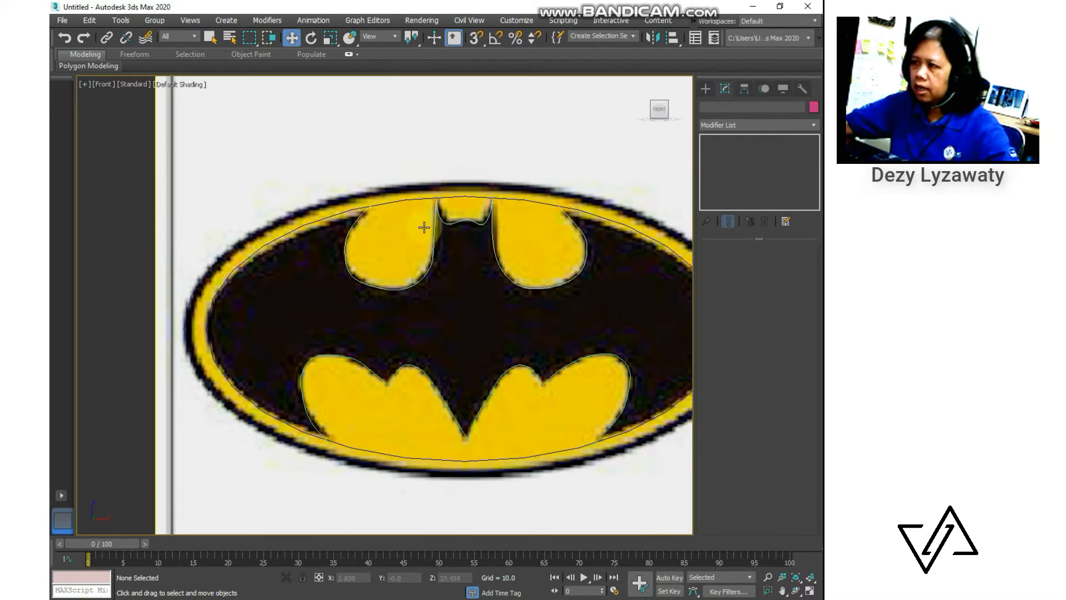
middle_click_drag(571, 273, 533, 281)
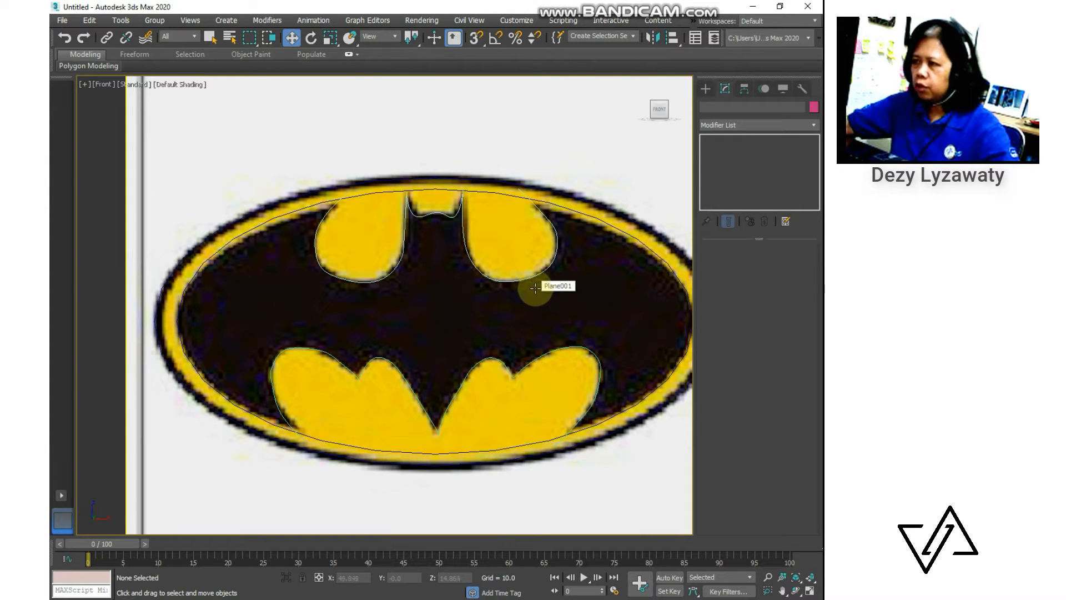
left_click(501, 279)
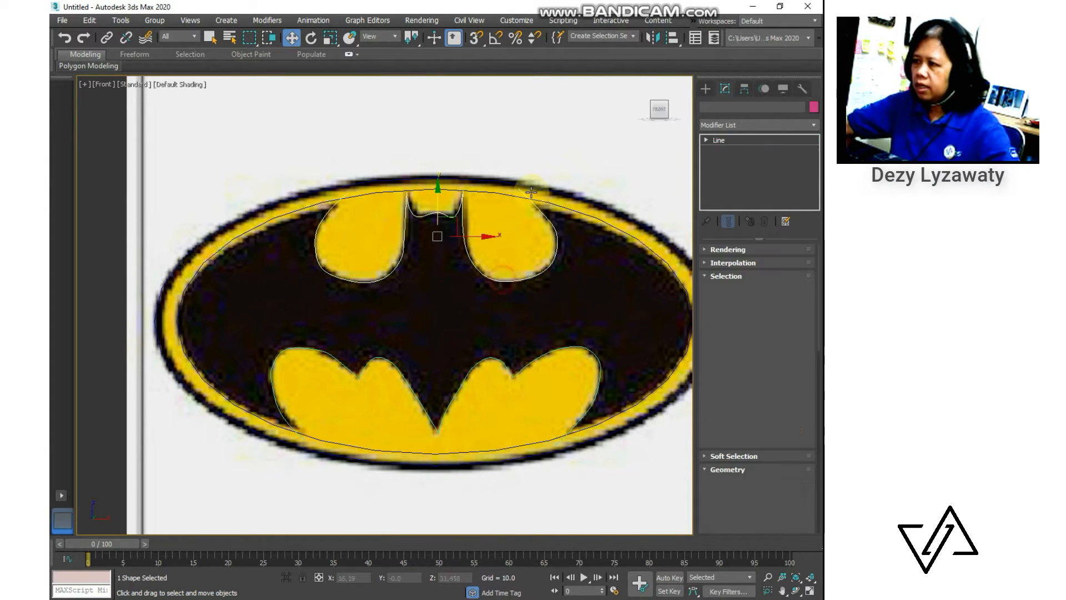
left_click(602, 344)
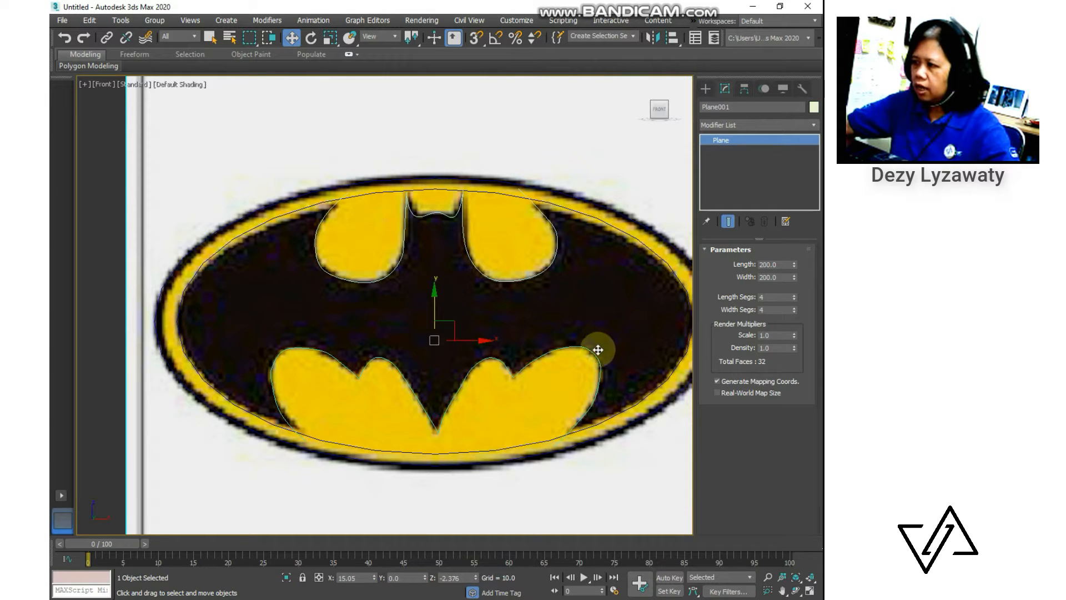
left_click(545, 271)
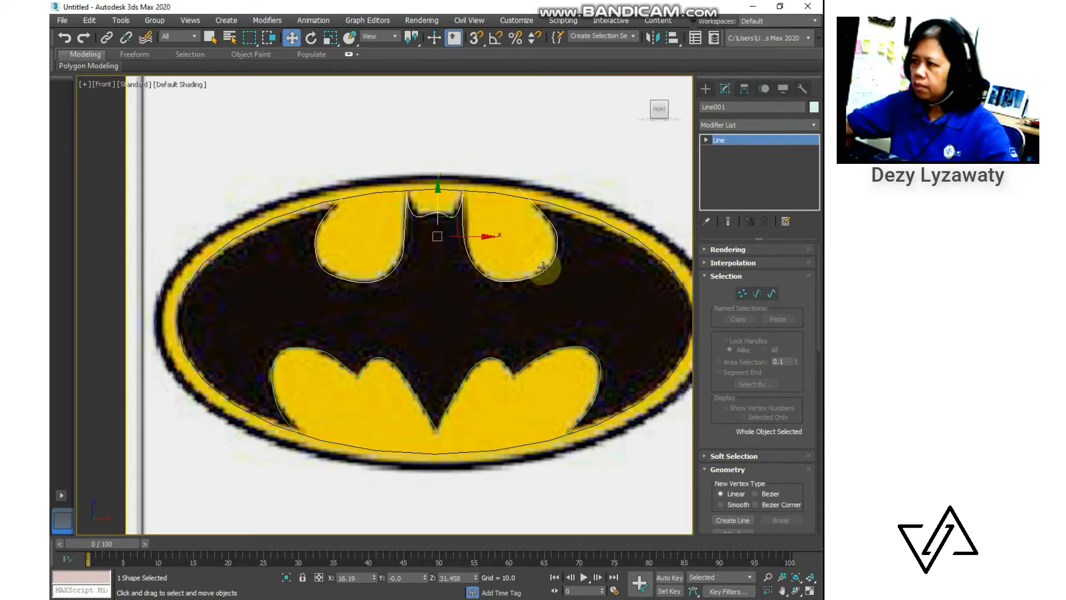
left_click_drag(797, 393, 791, 234)
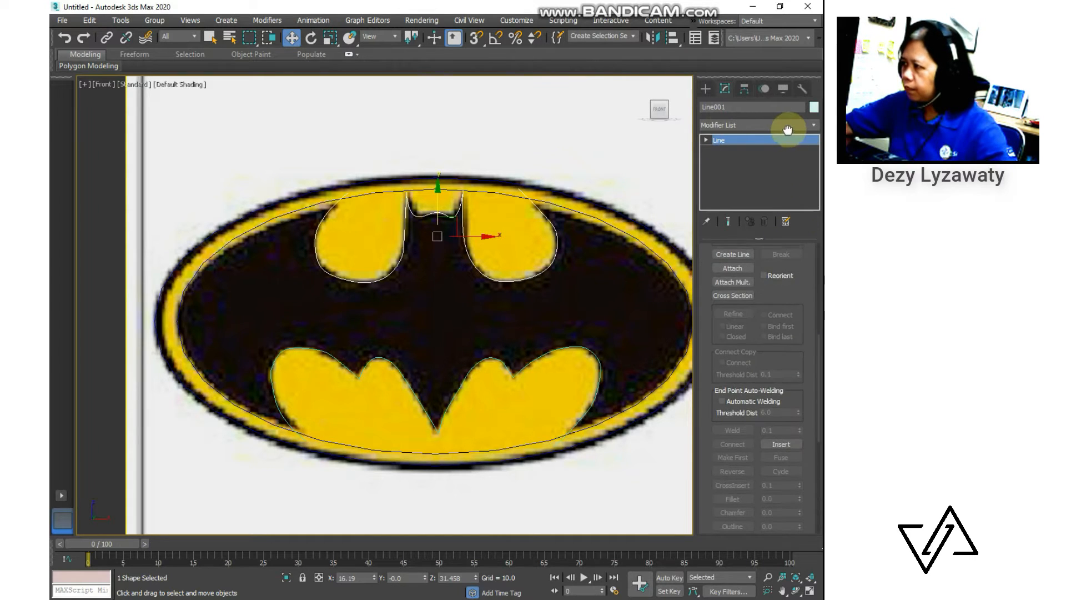
left_click_drag(775, 316, 776, 221)
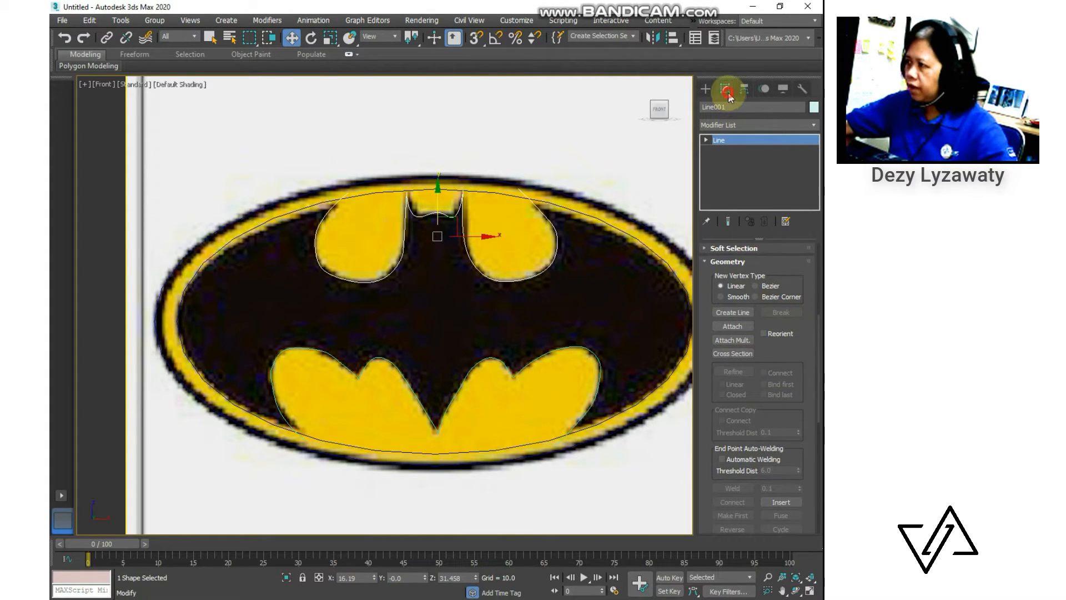
left_click(736, 327)
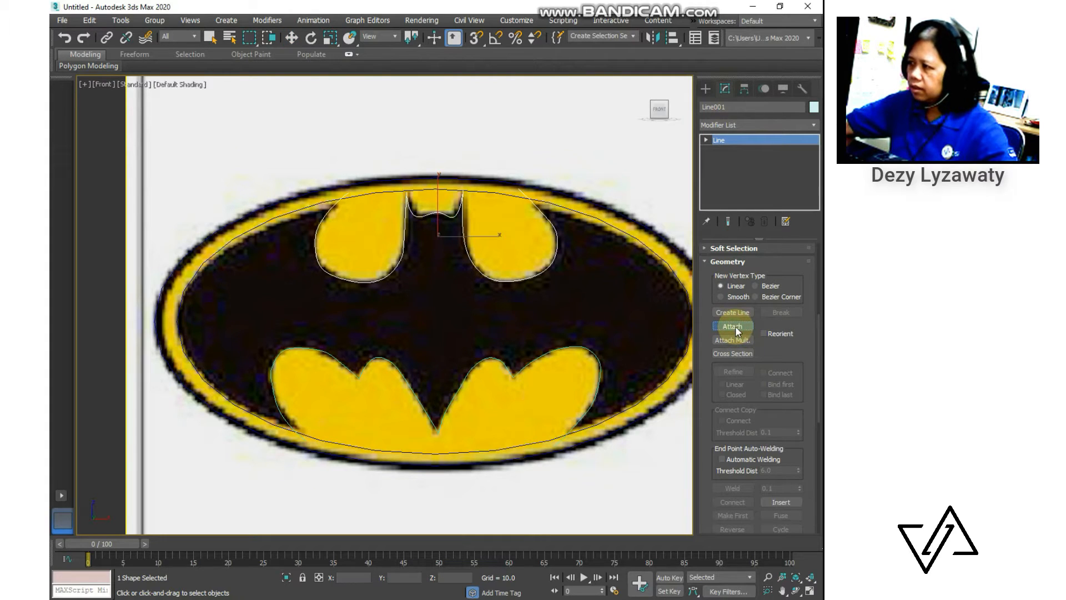
left_click(639, 245)
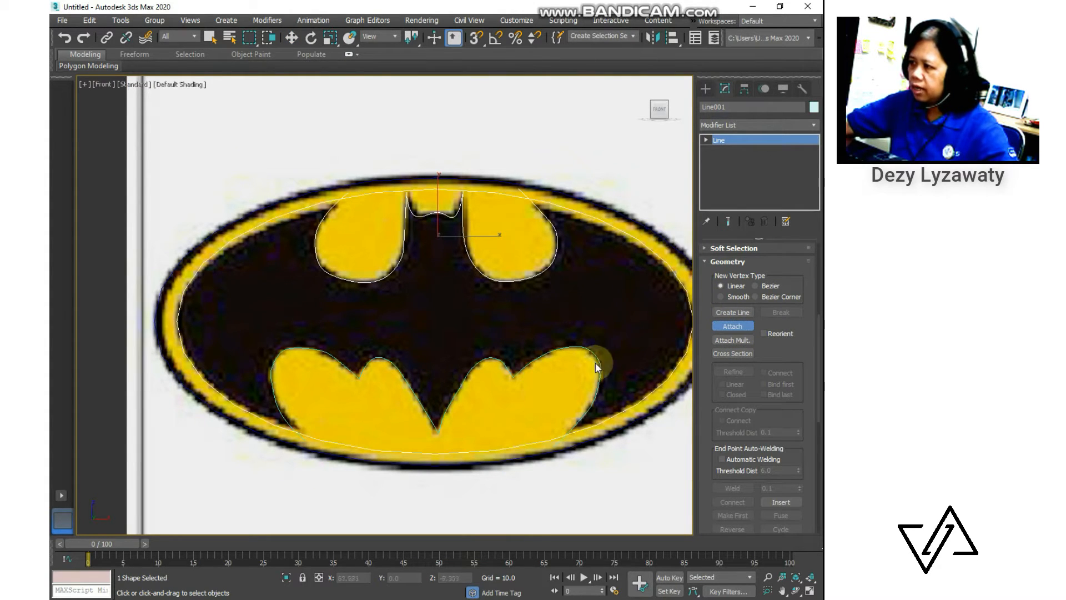
left_click(739, 325)
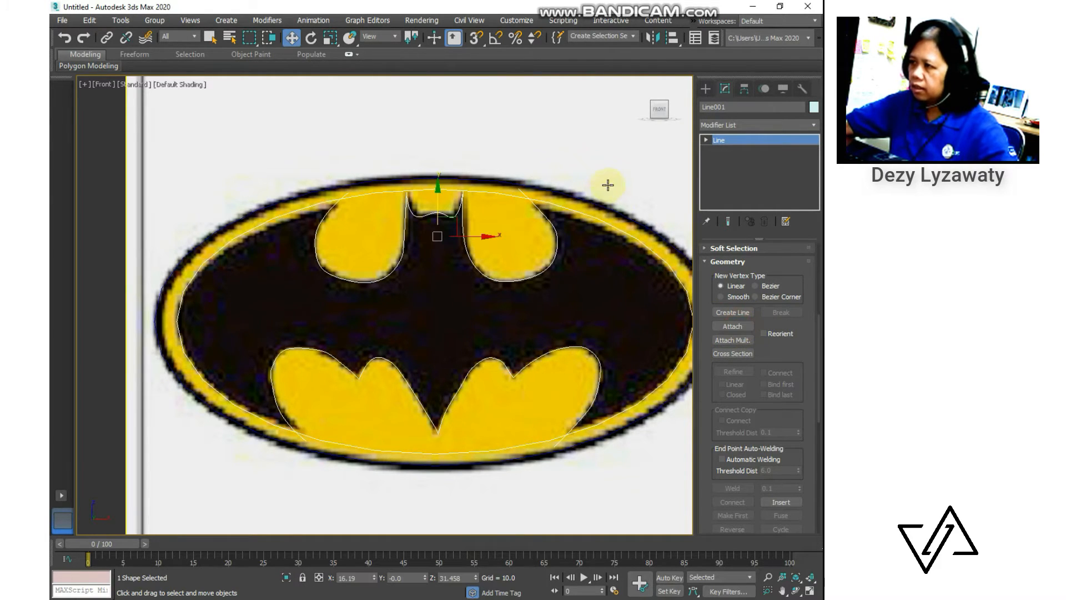
Look through the attached line's geometry options for the Trim tool
scroll(779, 383, "down", 2)
scroll(778, 351, "up", 5)
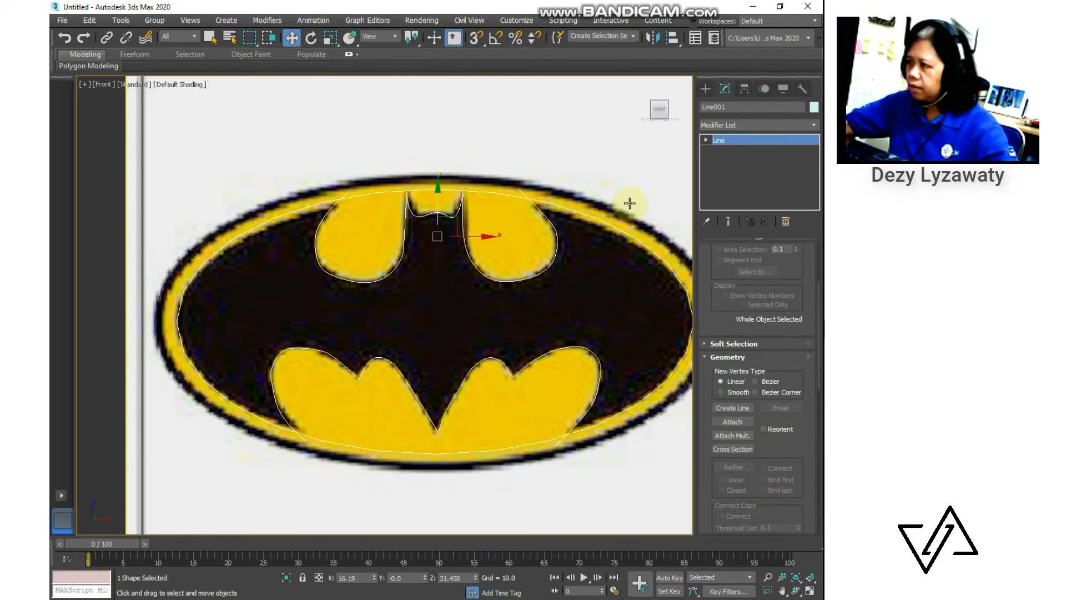
scroll(783, 405, "down", 8)
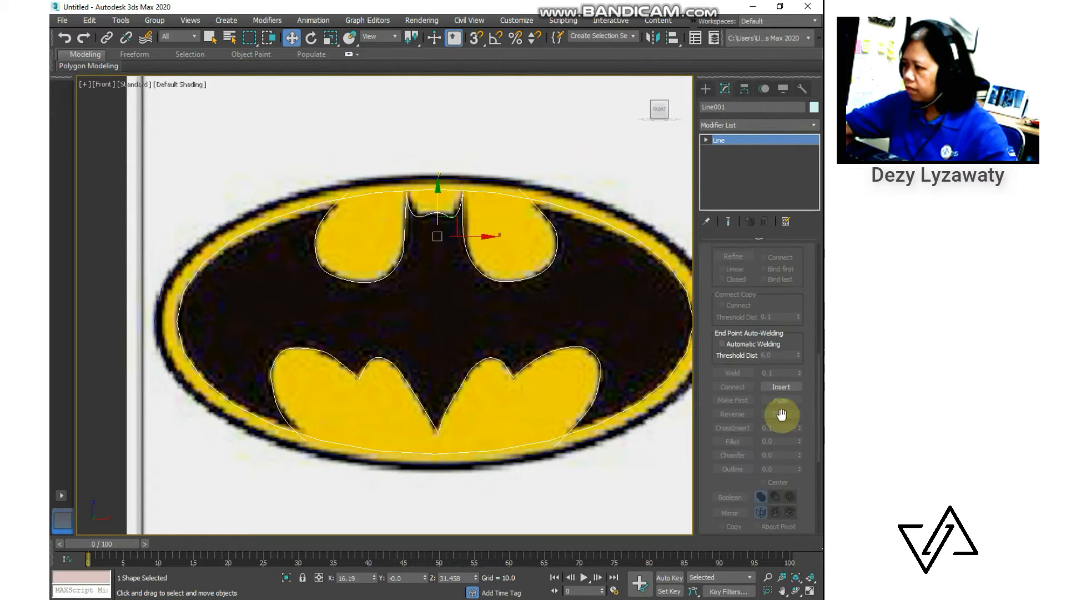
scroll(779, 409, "down", 2)
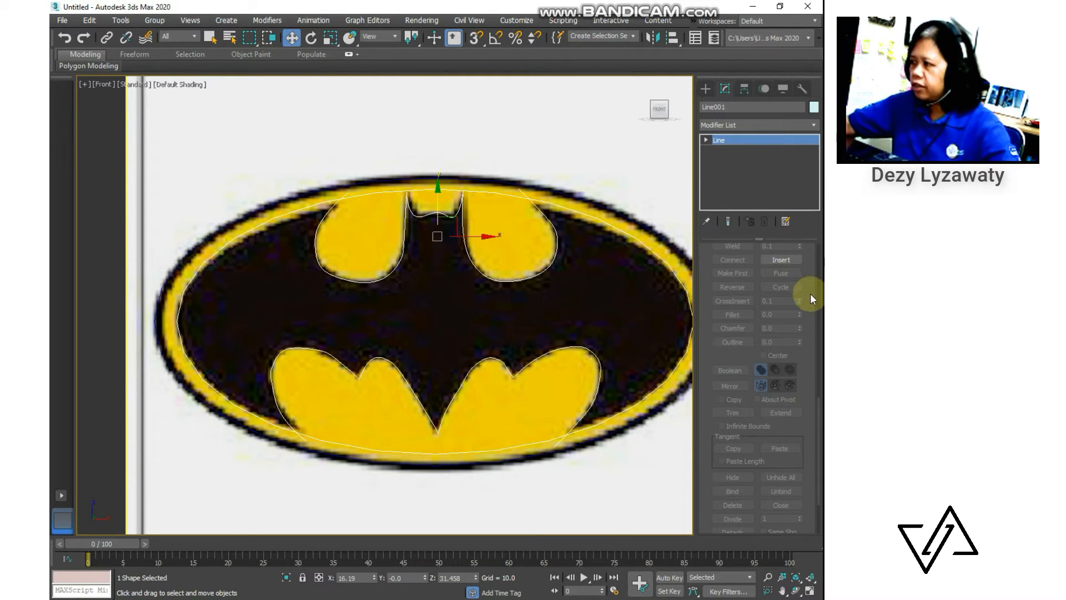
scroll(804, 278, "up", 4)
scroll(690, 162, "up", 2)
scroll(660, 295, "down", 3)
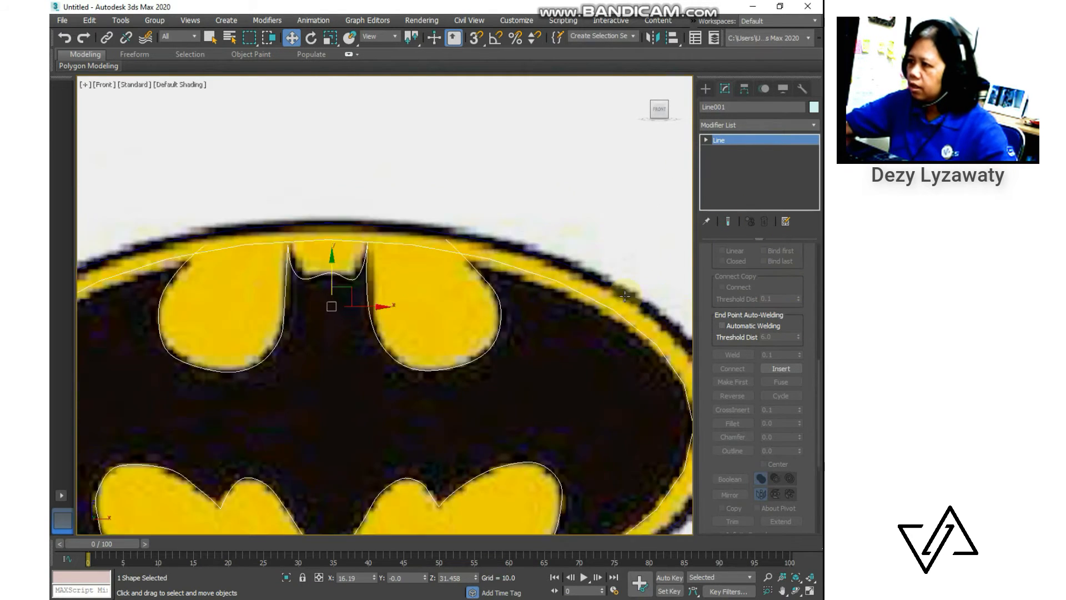
scroll(419, 291, "up", 2)
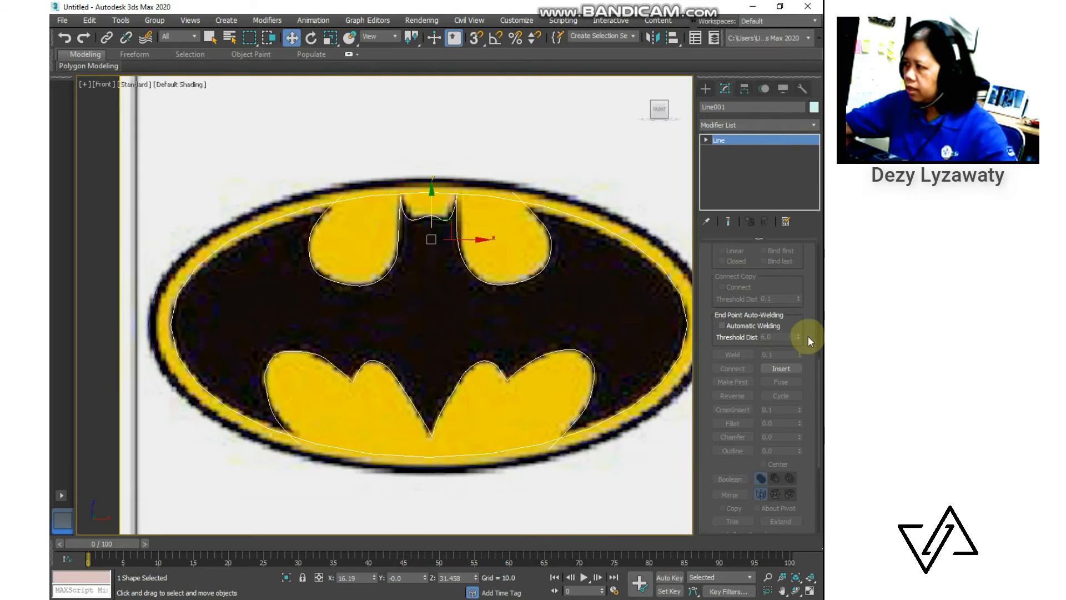
Switch the attached line to Spline sub-object level
left_click_drag(820, 374, 815, 201)
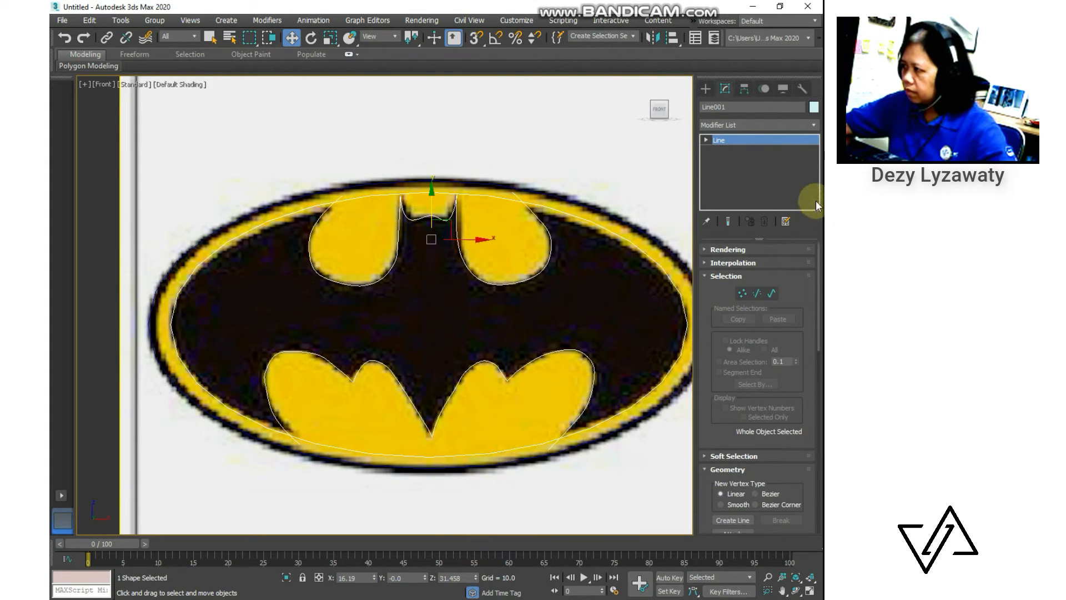
left_click(770, 297)
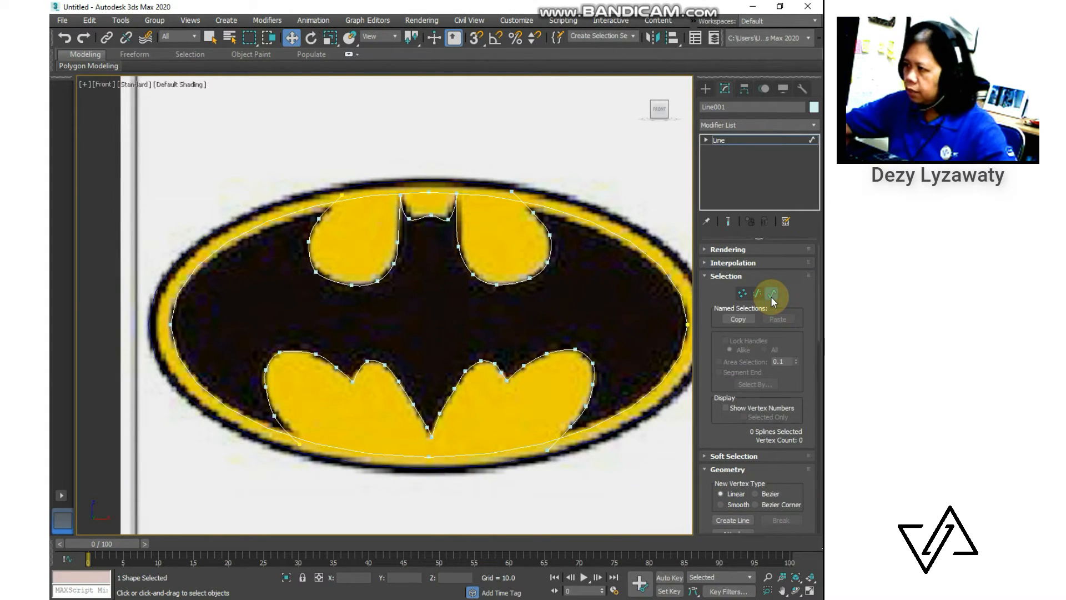
left_click(623, 198)
left_click(612, 235)
left_click(638, 158)
left_click(755, 294)
left_click(744, 294)
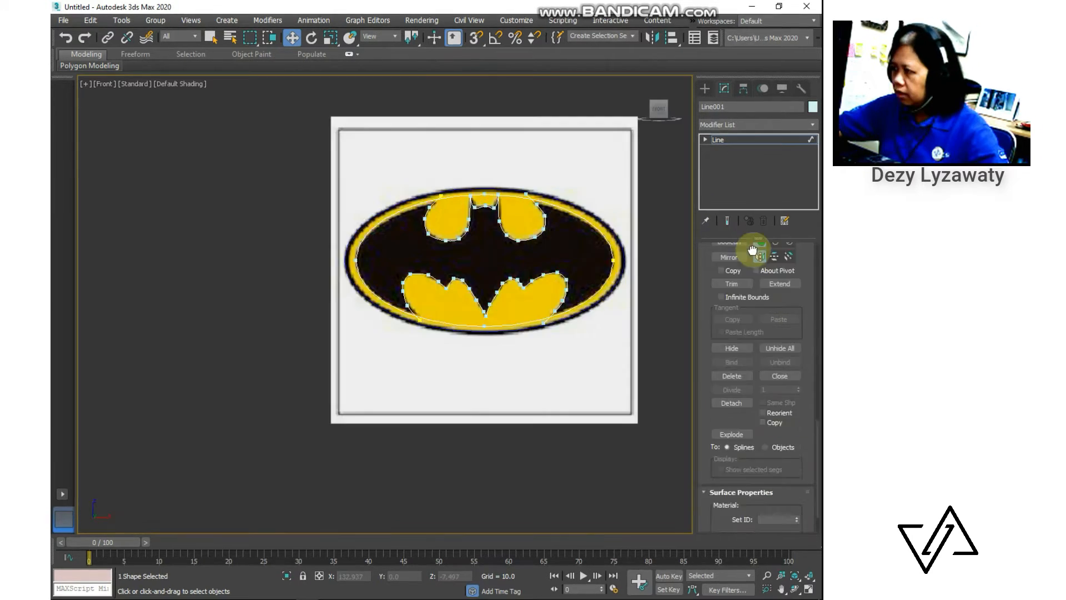
Trim the inner oval's arc between the upper lobes and the upper line's ends that stick out past the oval
left_click_drag(752, 249, 753, 339)
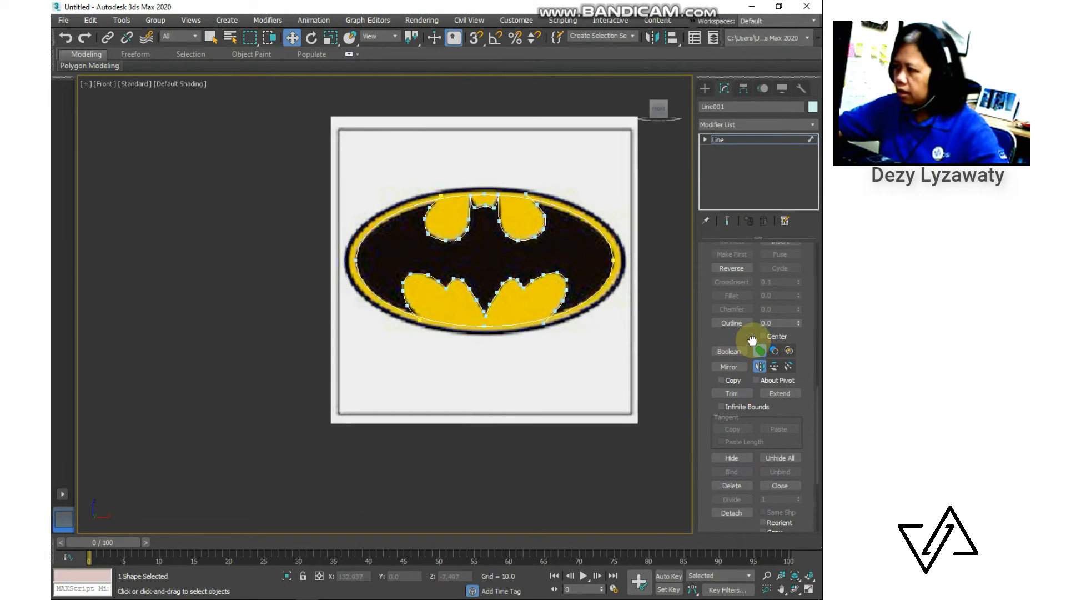
left_click_drag(785, 413, 749, 295)
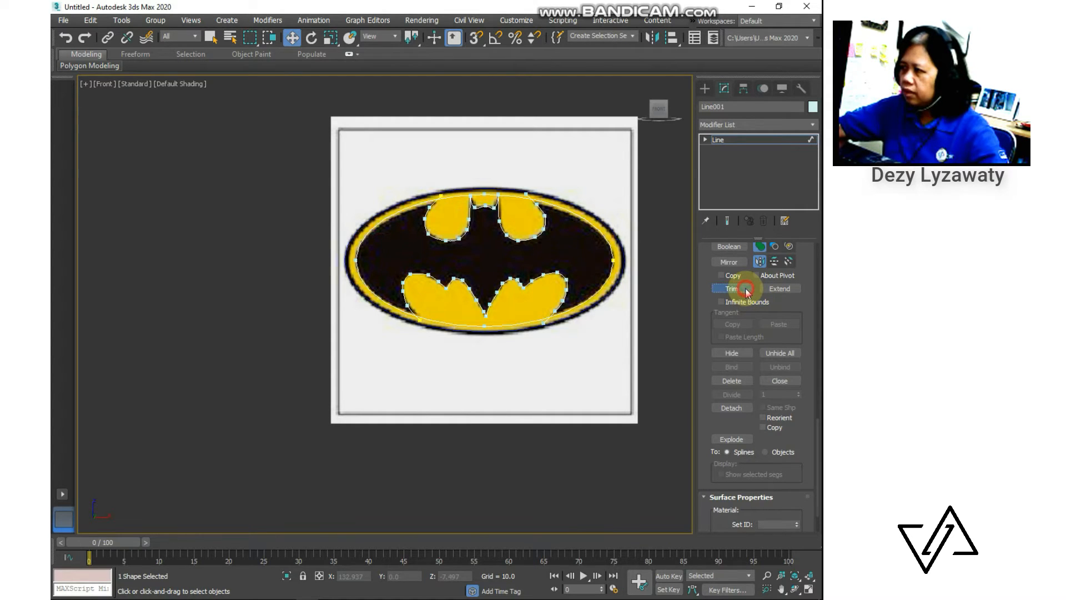
left_click(732, 288)
scroll(482, 195, "up", 3)
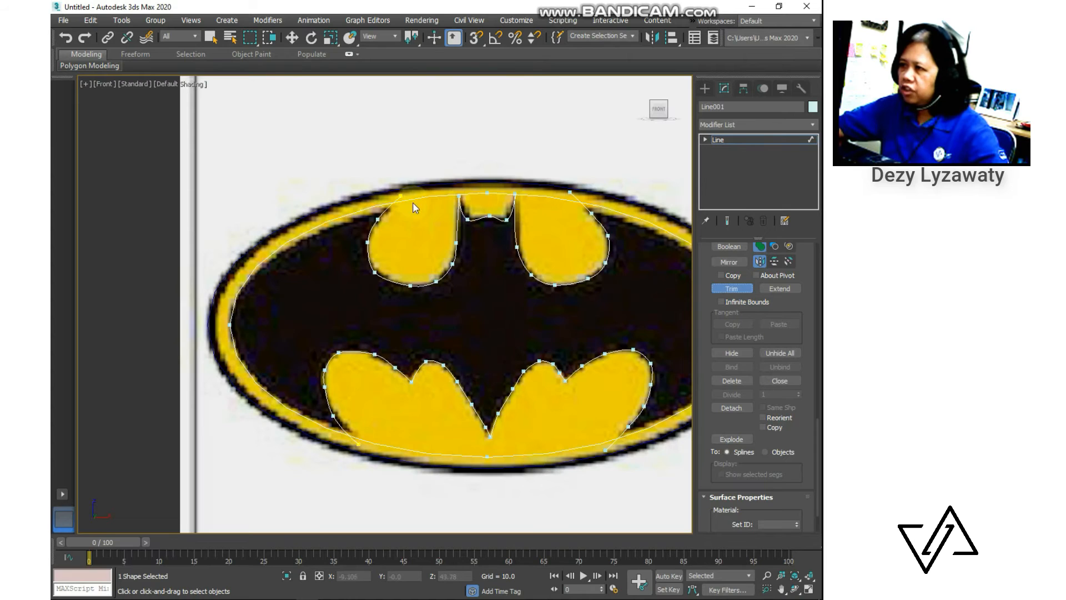
middle_click_drag(530, 280, 505, 298)
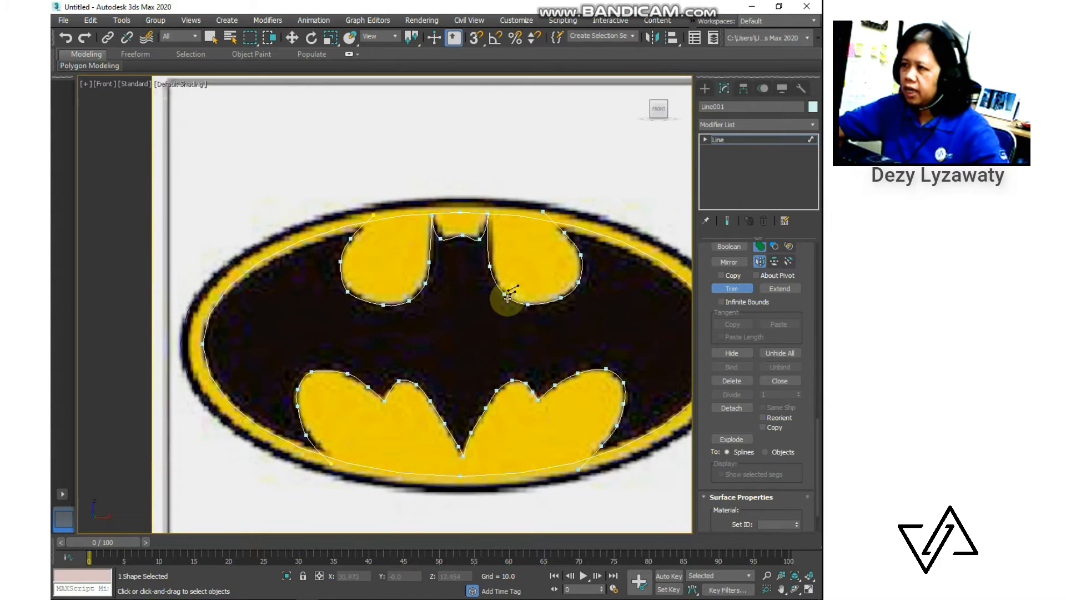
left_click(521, 217)
left_click(468, 213)
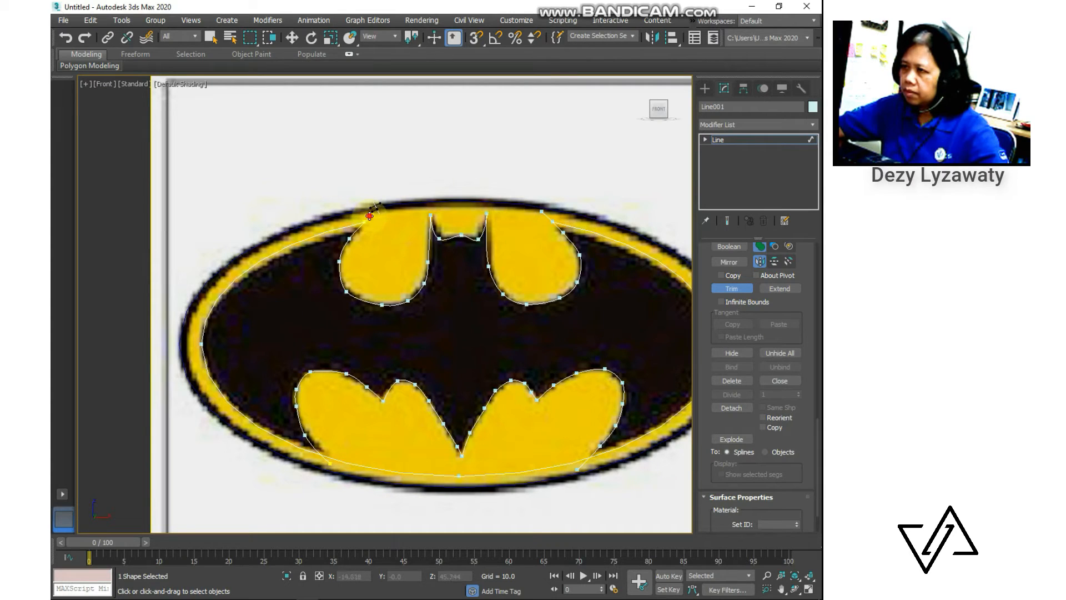
left_click(545, 216)
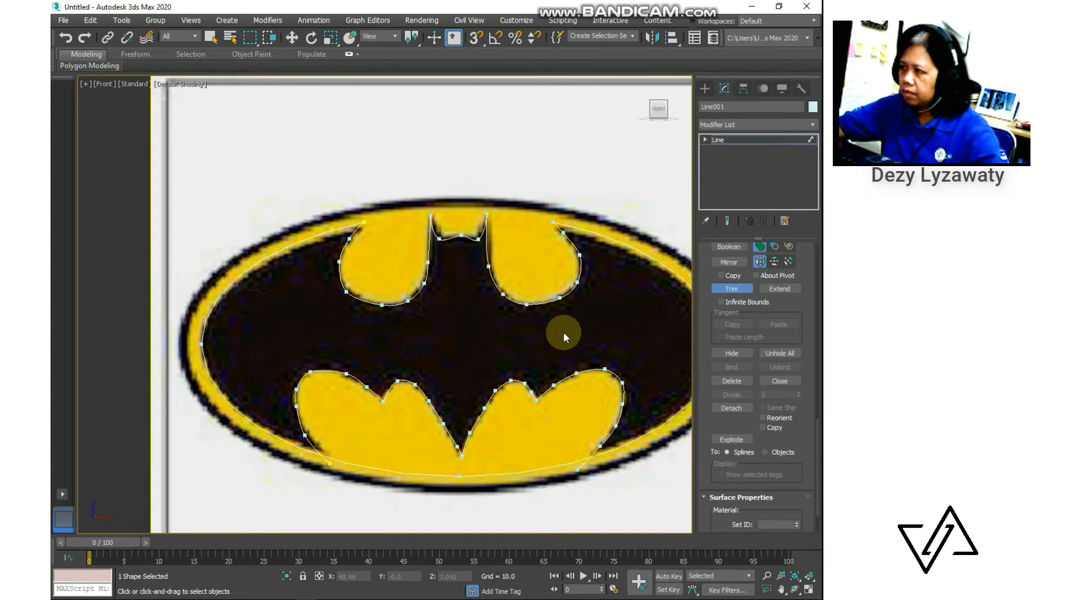
Trim the inner oval's bottom arc between the lower wings and the lower outline's ends that extend beyond the oval
middle_click_drag(563, 332, 546, 267)
left_click(545, 398)
left_click(564, 399)
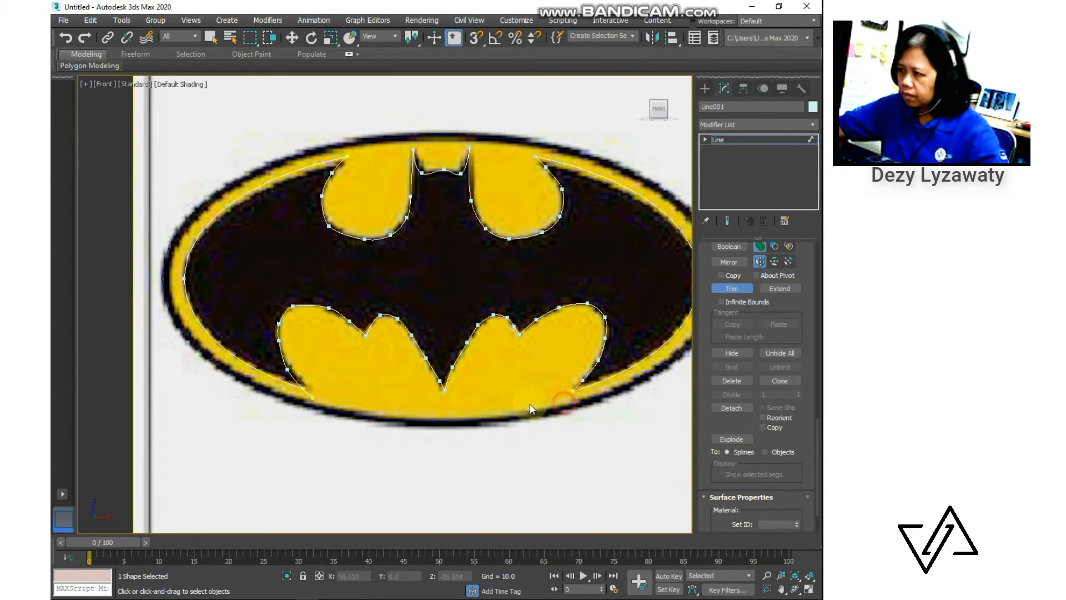
left_click(311, 396)
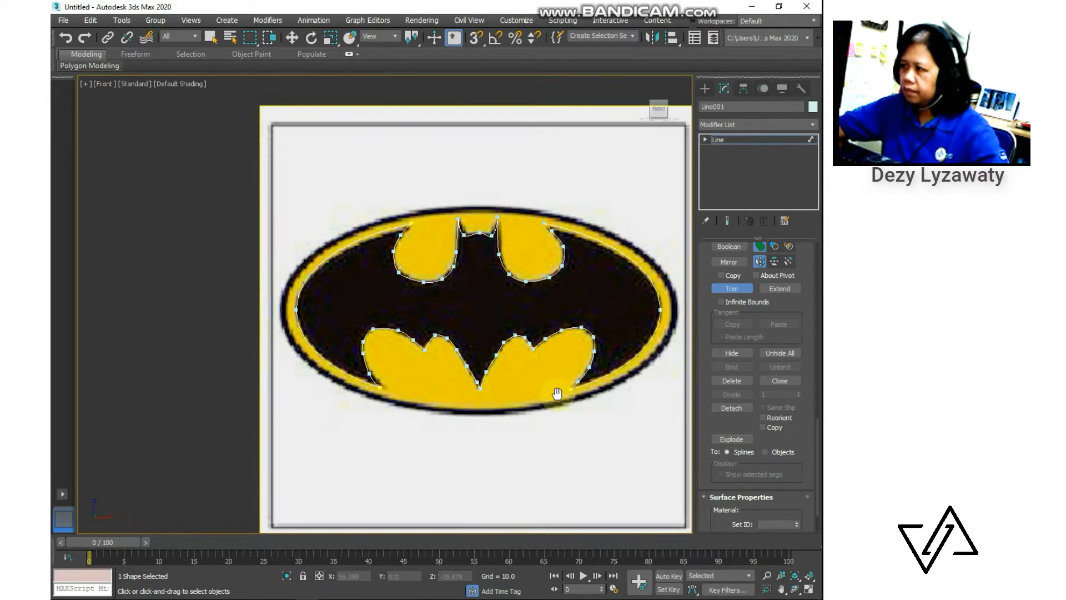
Leave spline editing on the trimmed bat outline and deselect it
scroll(552, 394, "down", 3)
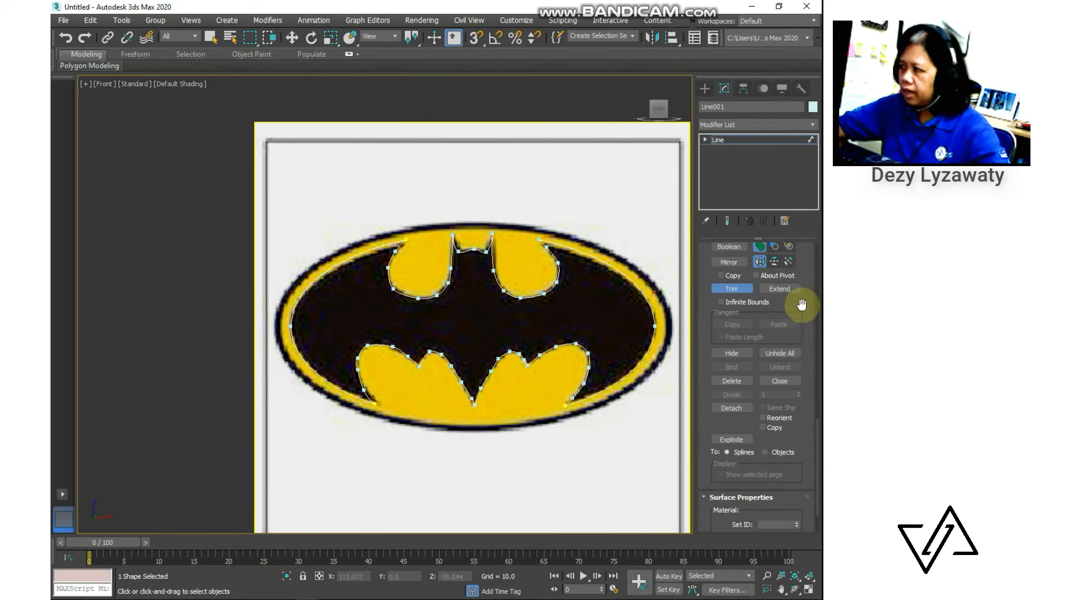
scroll(801, 305, "up", 10)
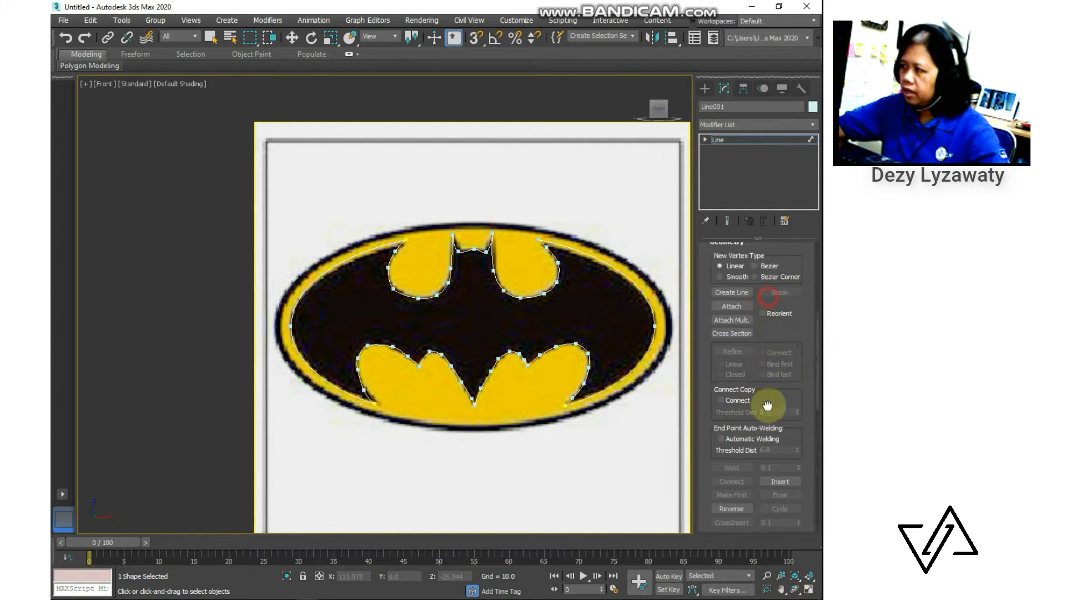
scroll(786, 305, "up", 3)
left_click(770, 289)
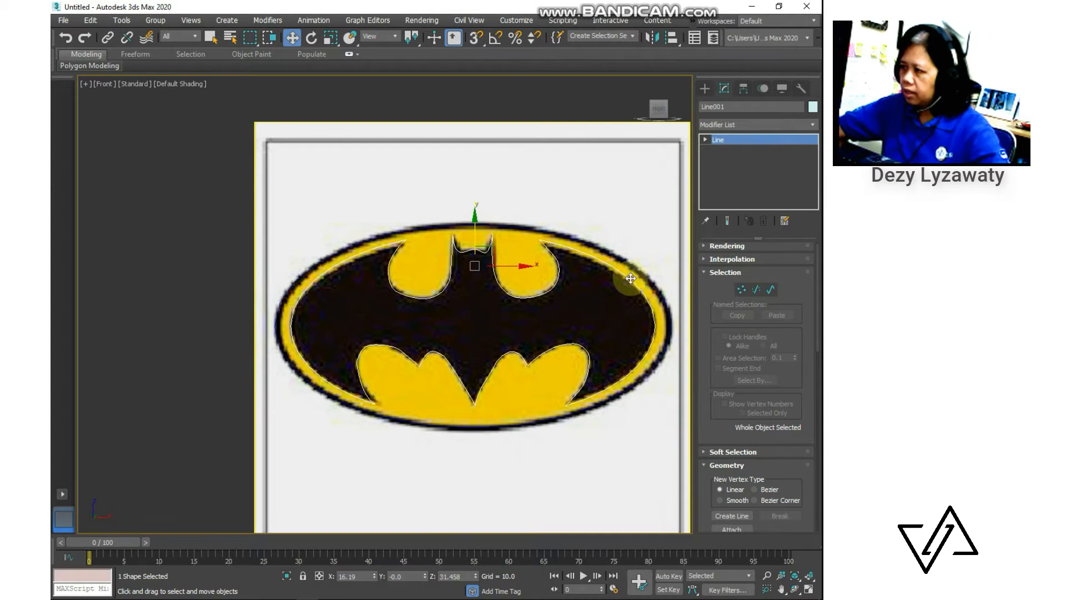
left_click(524, 105)
Inspect the trimmed bat outline against the logo, especially the corner where the oval meets the upper right lobe
middle_click_drag(567, 276, 559, 265)
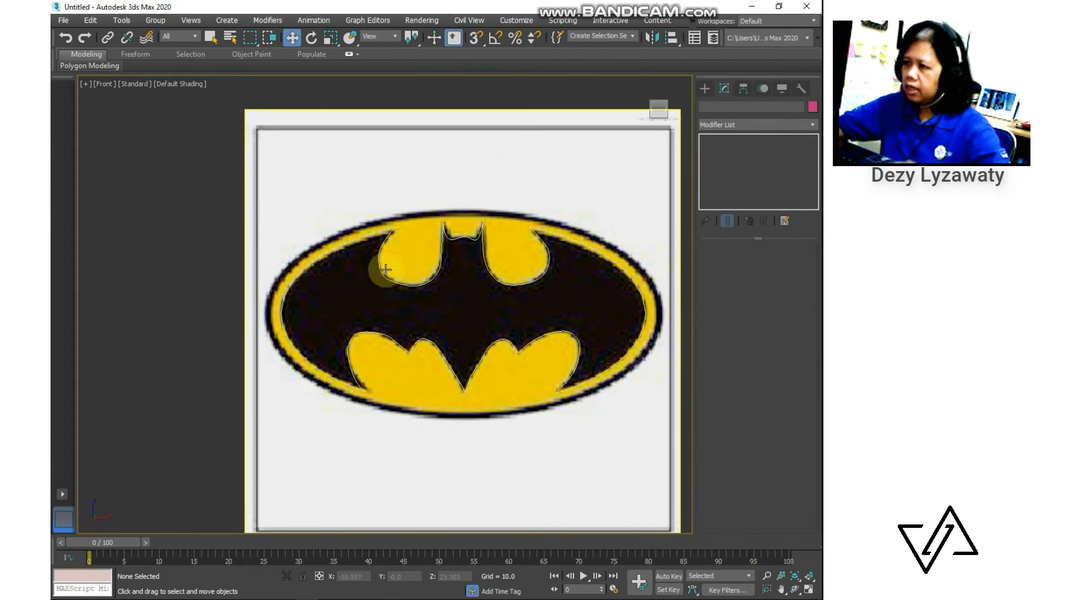
middle_click_drag(556, 332, 533, 322)
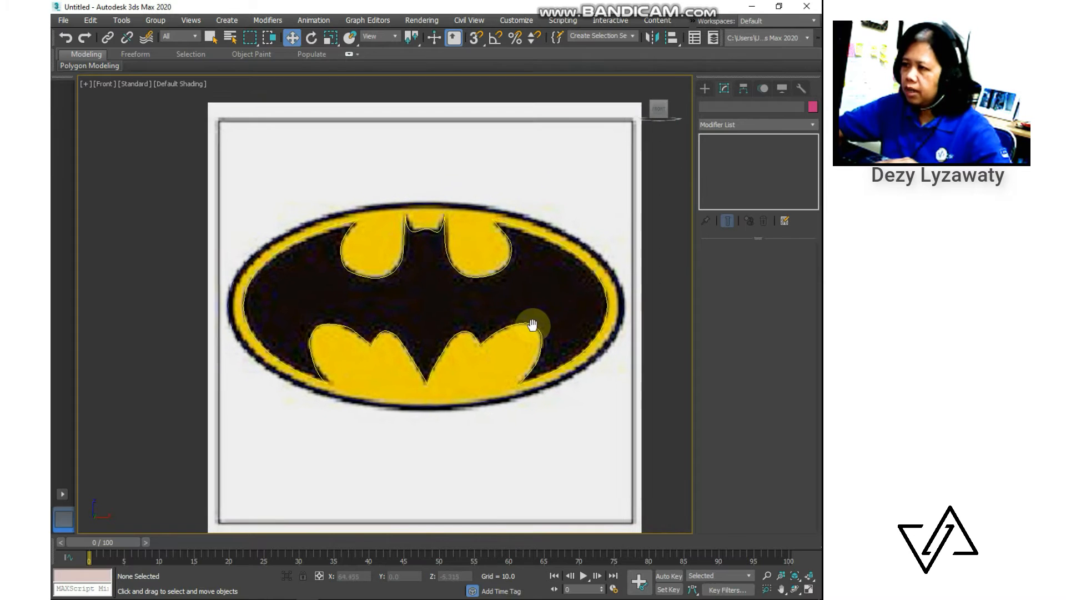
middle_click_drag(472, 305, 543, 309)
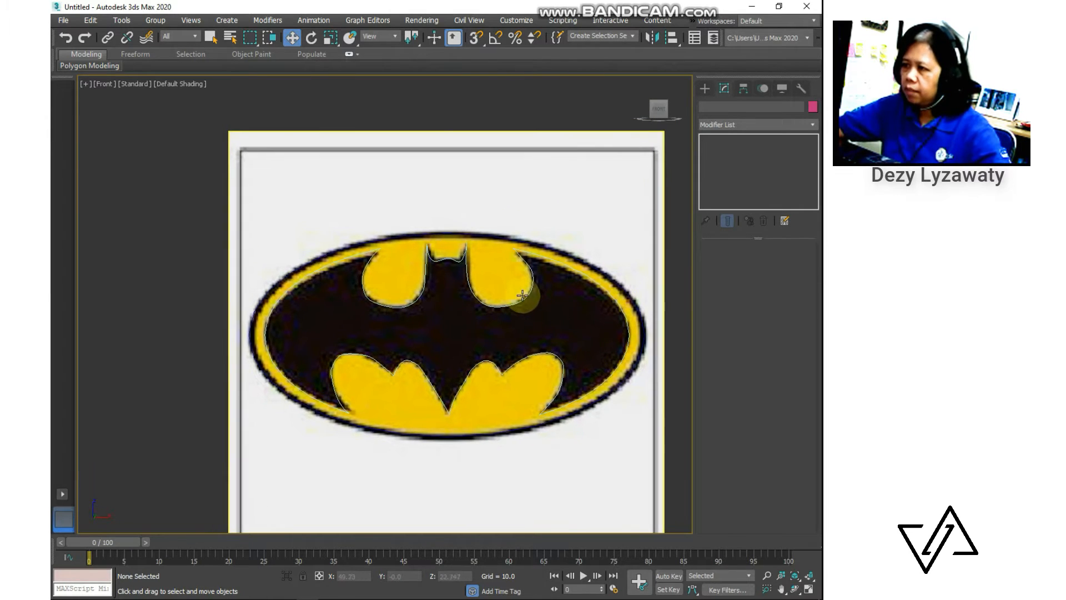
scroll(523, 274, "up", 2)
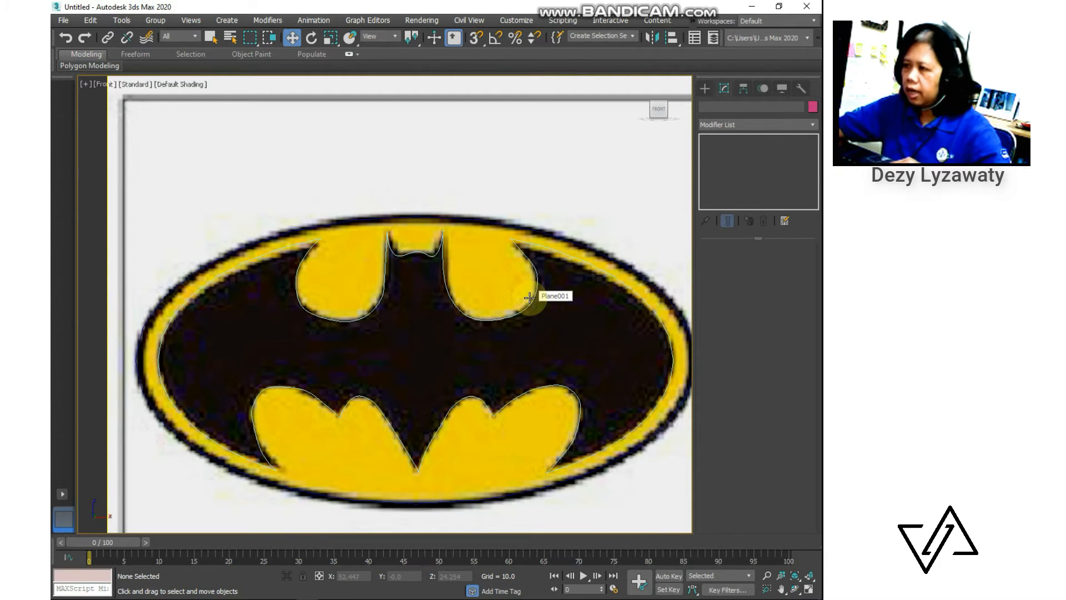
scroll(544, 295, "up", 6)
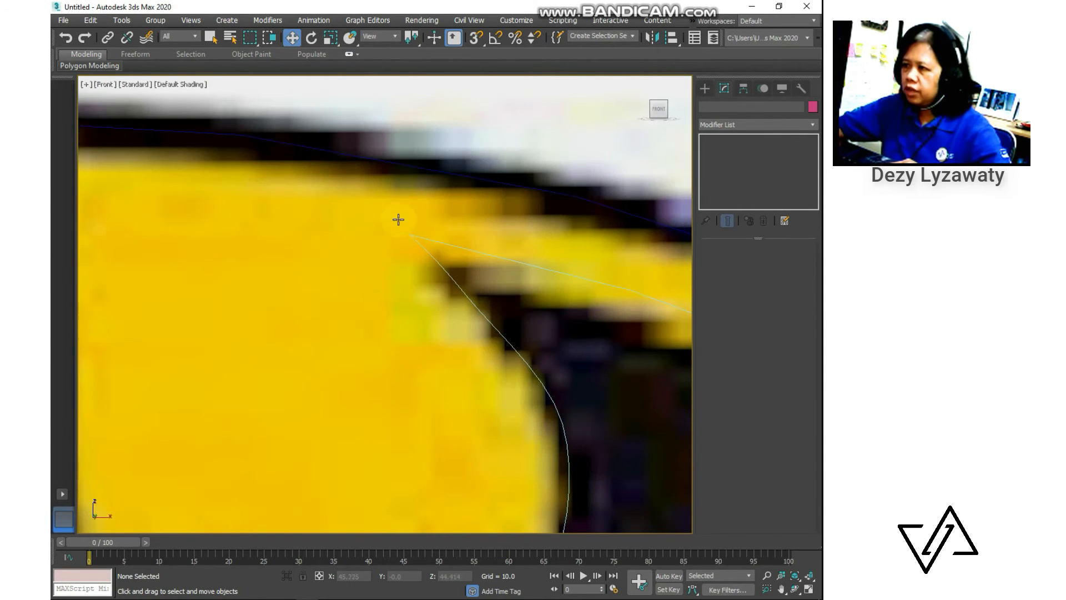
scroll(443, 241, "down", 4)
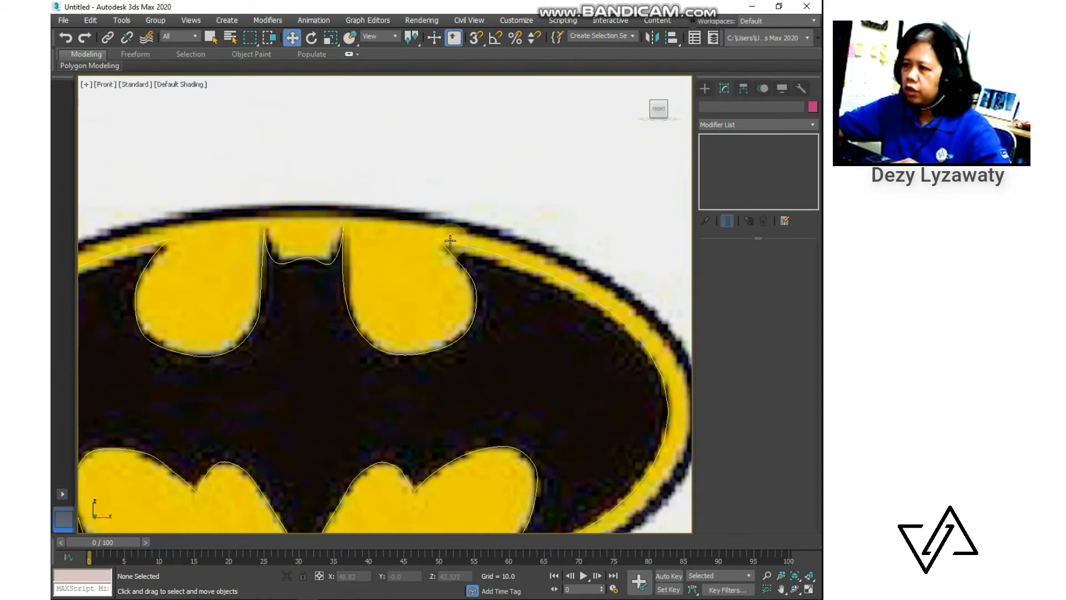
Weld the end vertices where the upper right lobe meets the inner oval, using the 0.1 threshold
scroll(450, 241, "down", 3)
left_click(466, 270)
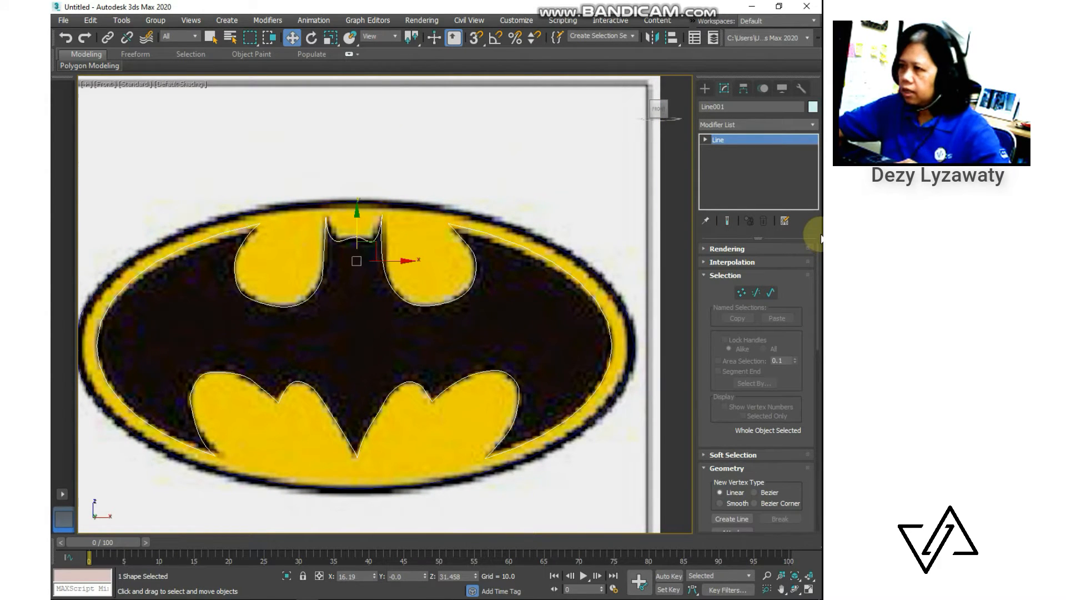
left_click(741, 294)
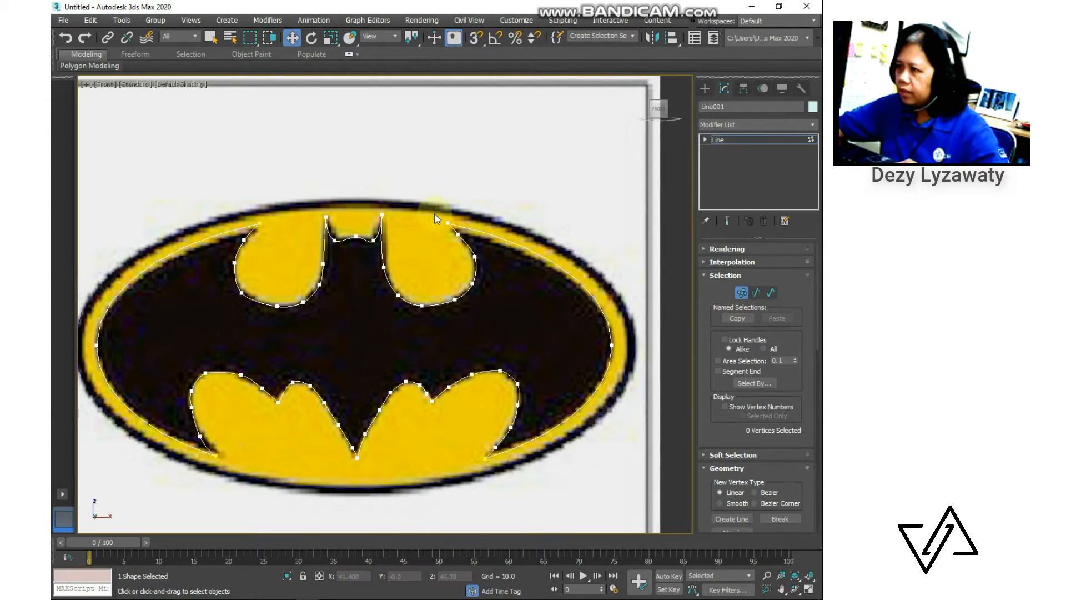
left_click_drag(436, 220, 465, 238)
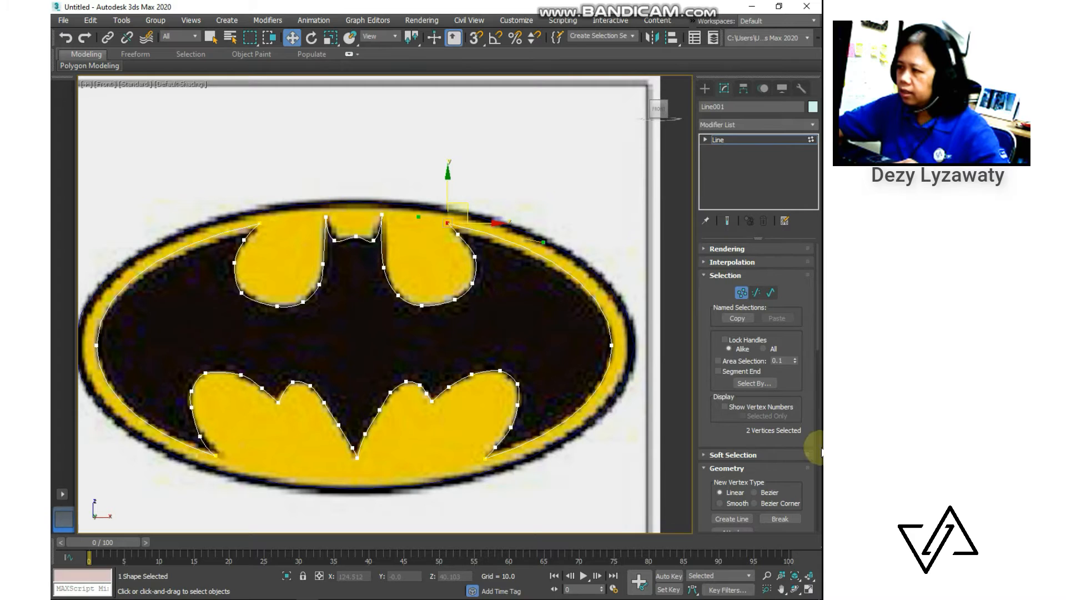
left_click_drag(805, 453, 794, 138)
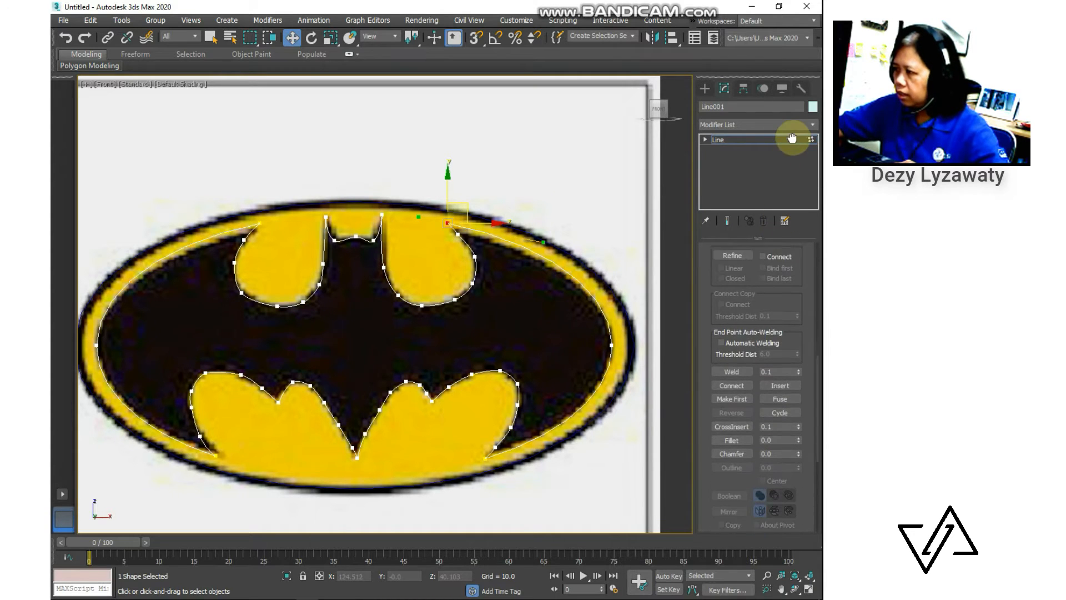
left_click(732, 367)
left_click(340, 159)
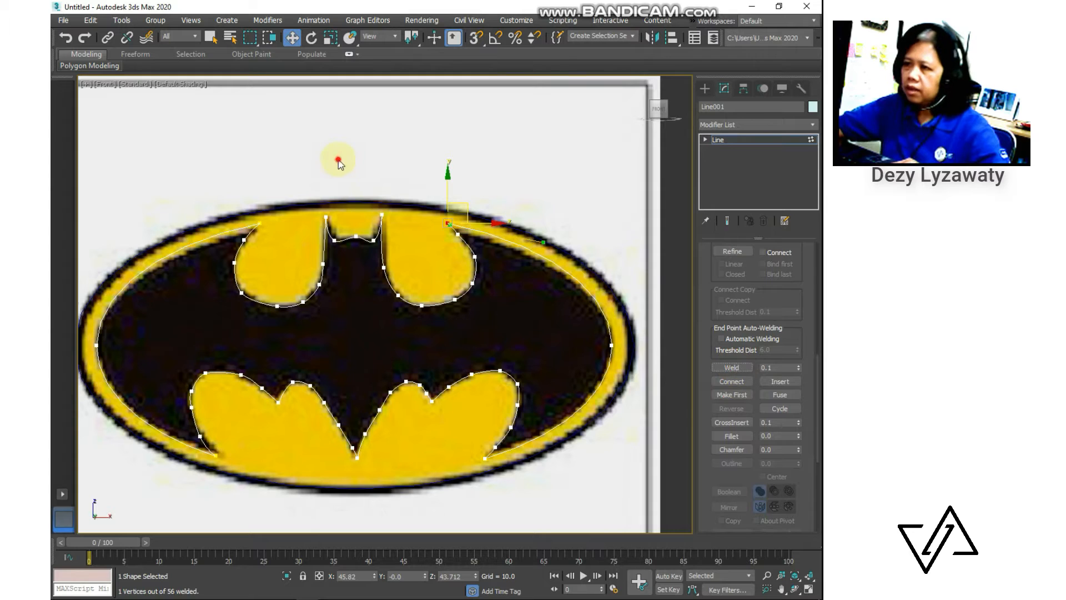
Weld the end vertices where the upper left lobe meets the inner oval
left_click(261, 224)
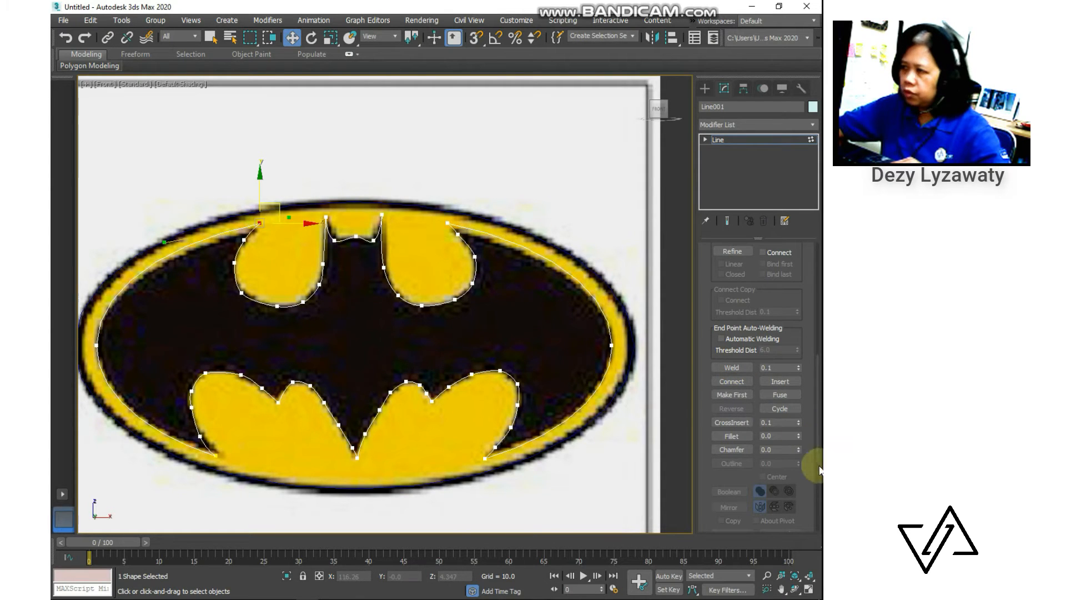
left_click(732, 380)
left_click(742, 369)
Weld the end vertices at the two lower corners where the wings meet the inner oval, keeping the 0.1 threshold
left_click_drag(475, 449, 494, 476)
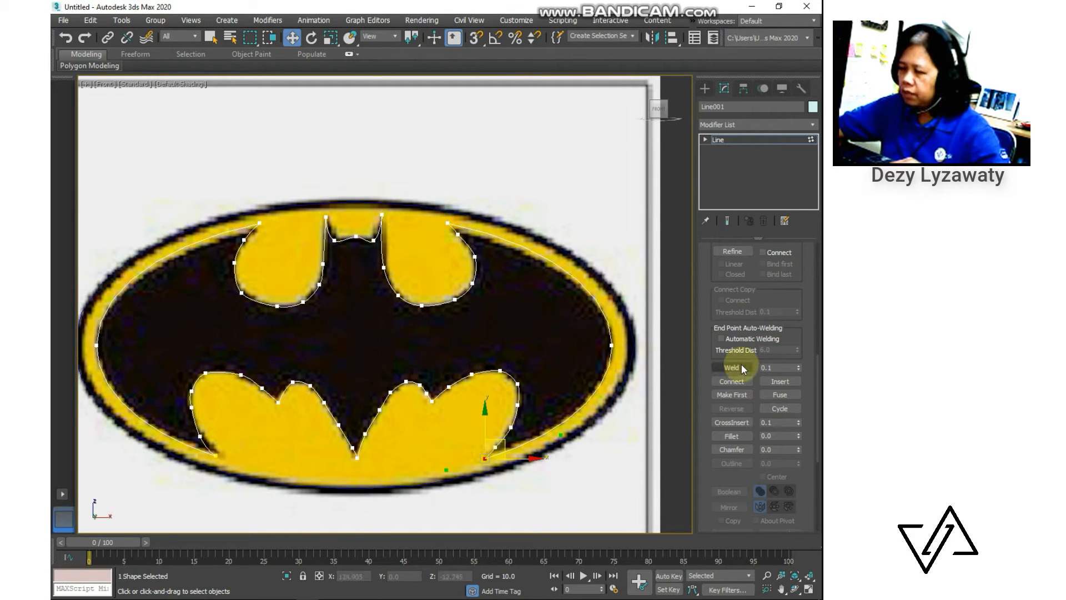
left_click(772, 367)
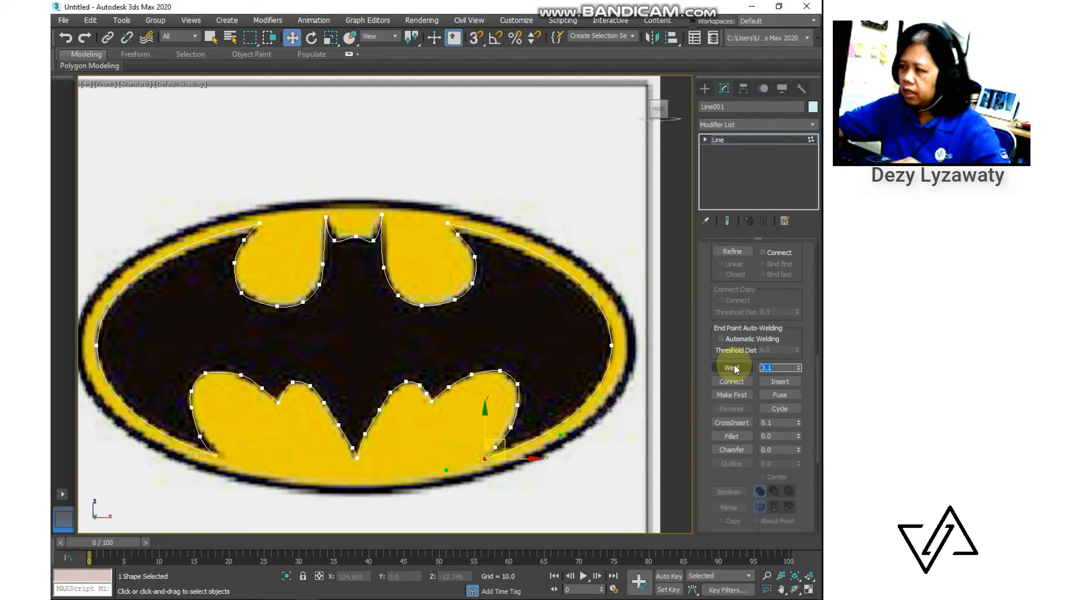
left_click(787, 368)
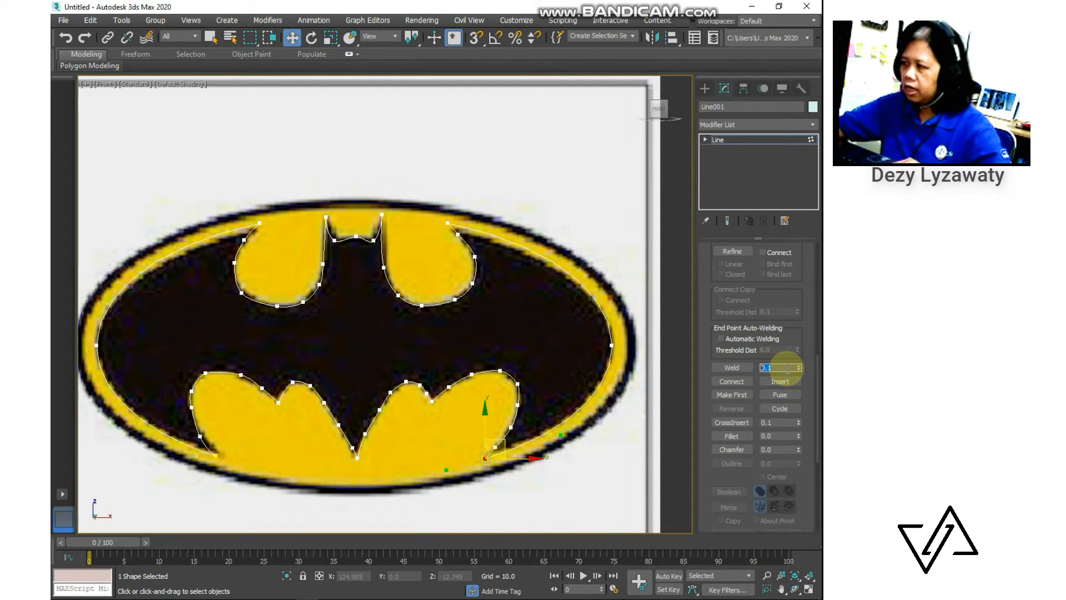
left_click(743, 371)
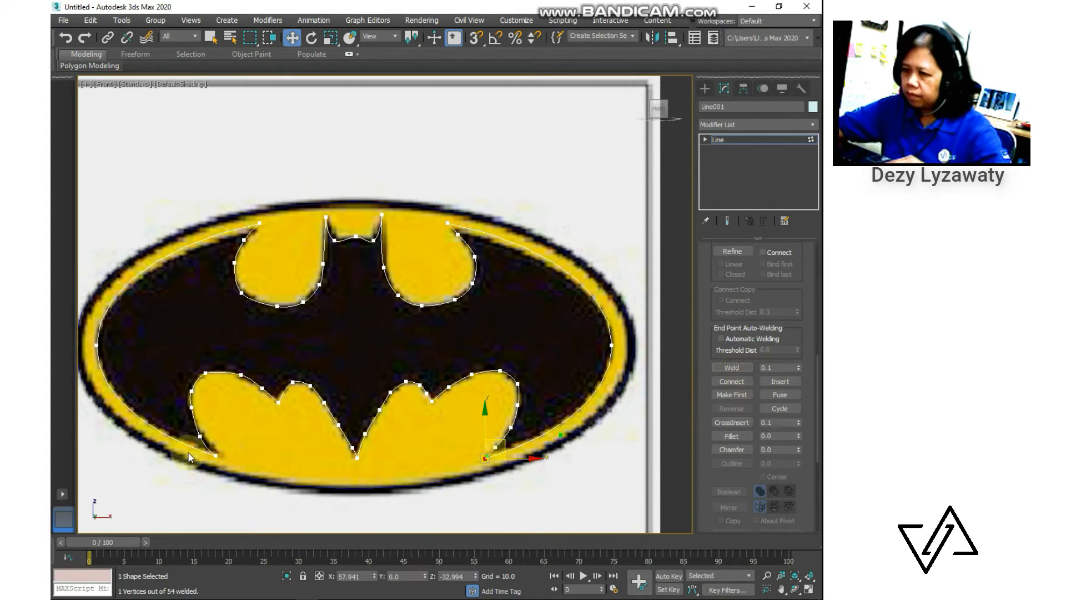
left_click_drag(235, 469, 234, 469)
left_click(730, 369)
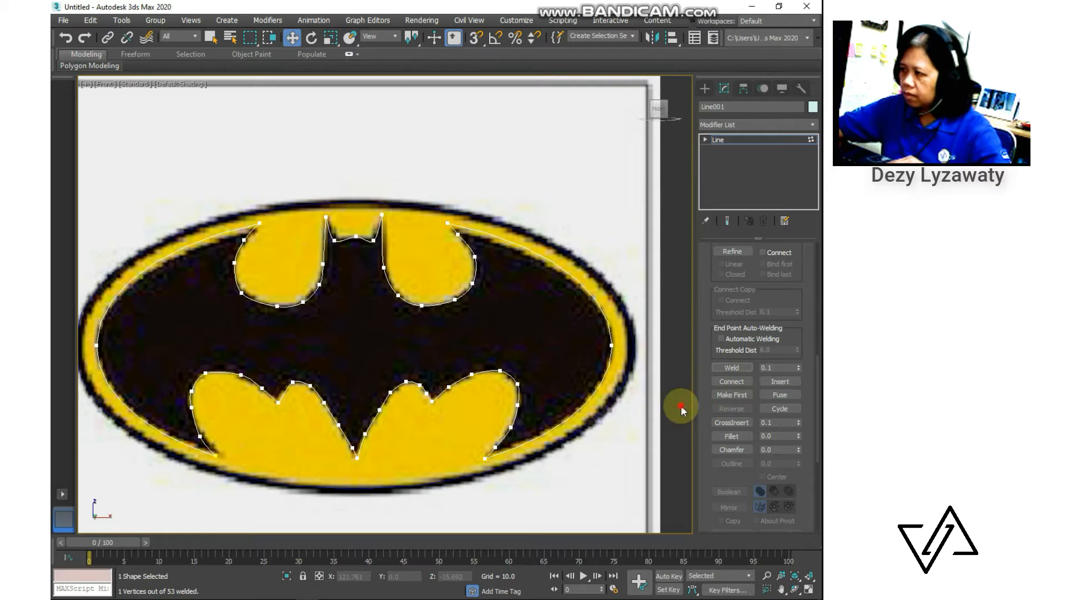
Leave vertex editing on the welded bat outline and deselect it
scroll(667, 405, "down", 2)
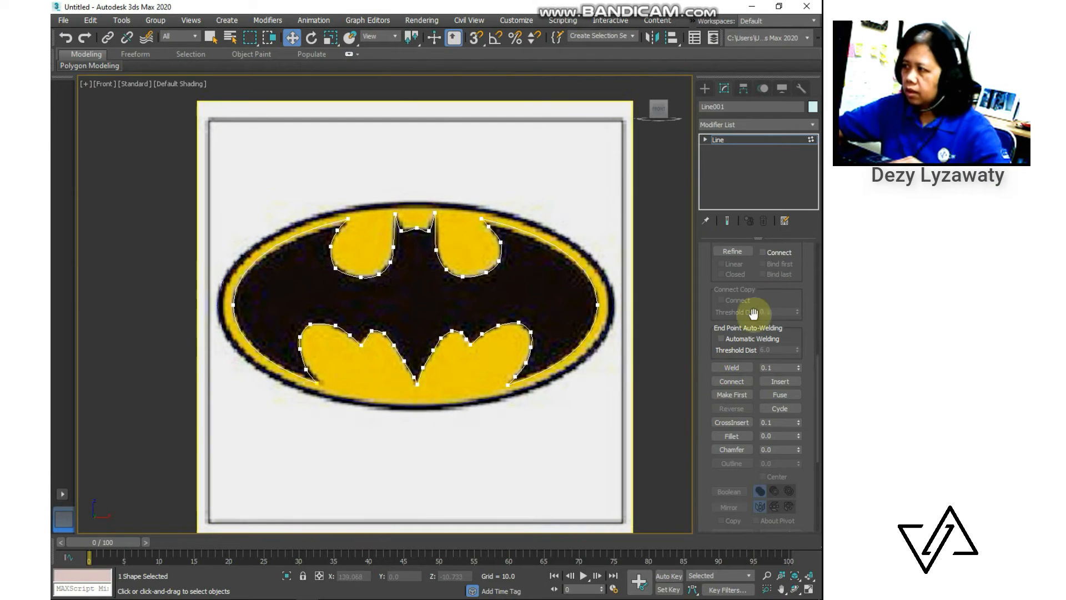
scroll(805, 344, "up", 5)
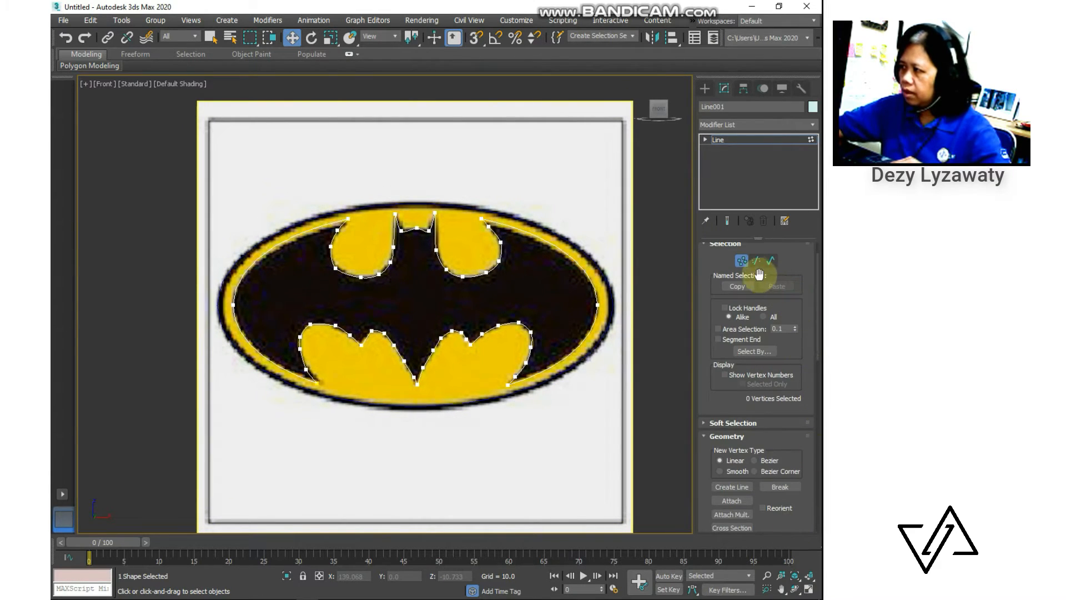
left_click(743, 261)
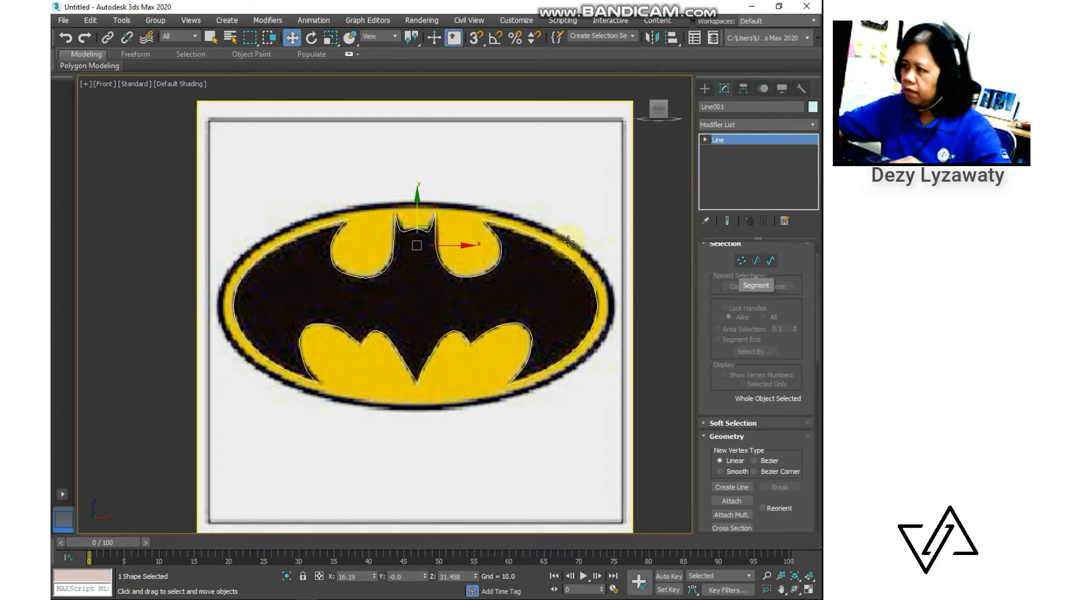
left_click(645, 258)
Hide the reference plane carrying the Batman logo image
middle_click_drag(657, 269, 648, 273)
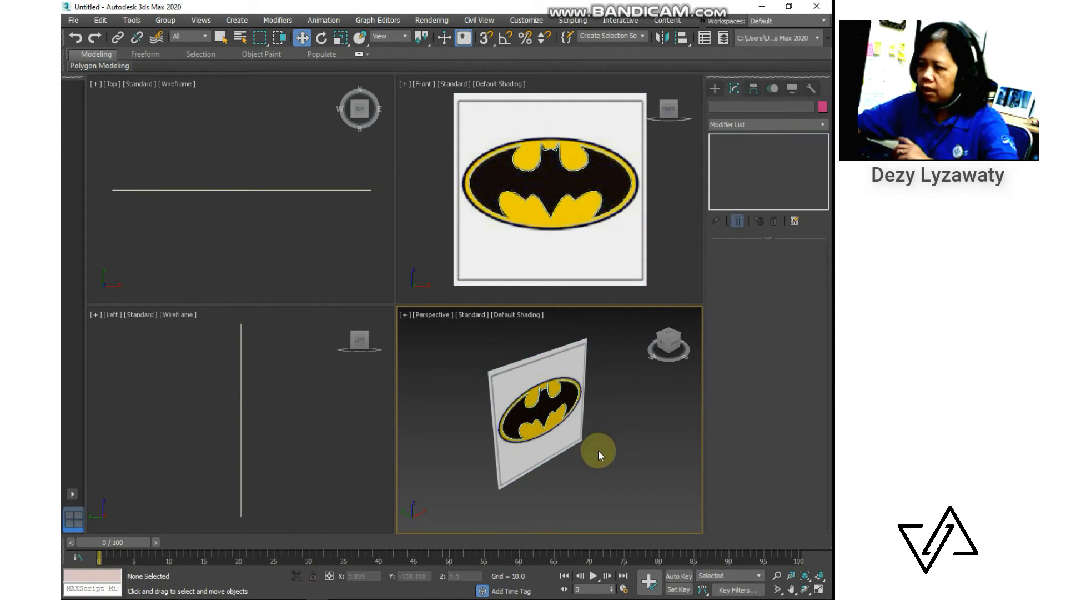
right_click(572, 444)
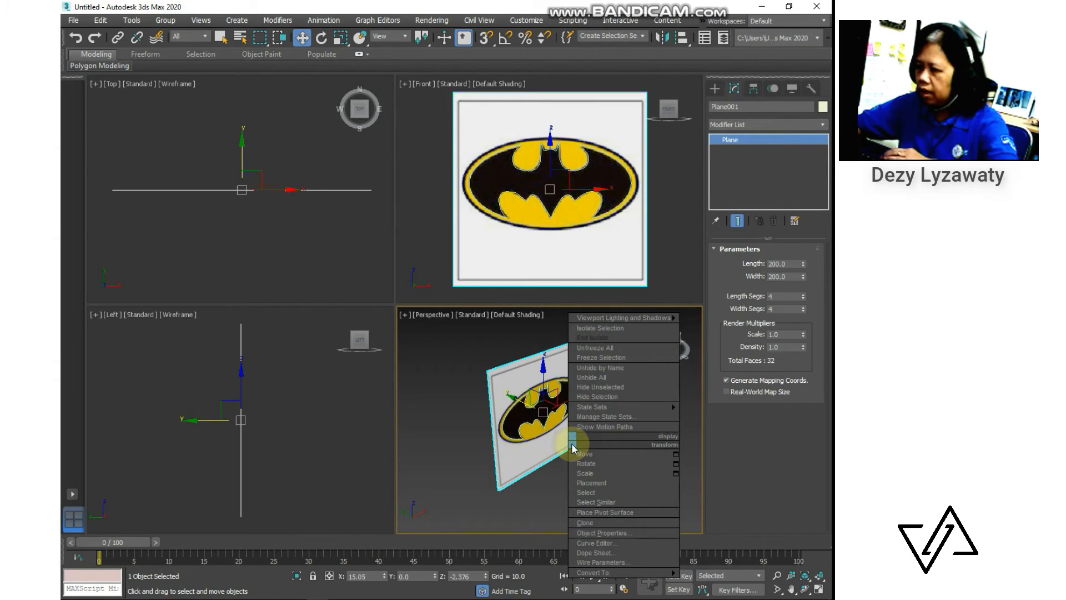
left_click(595, 398)
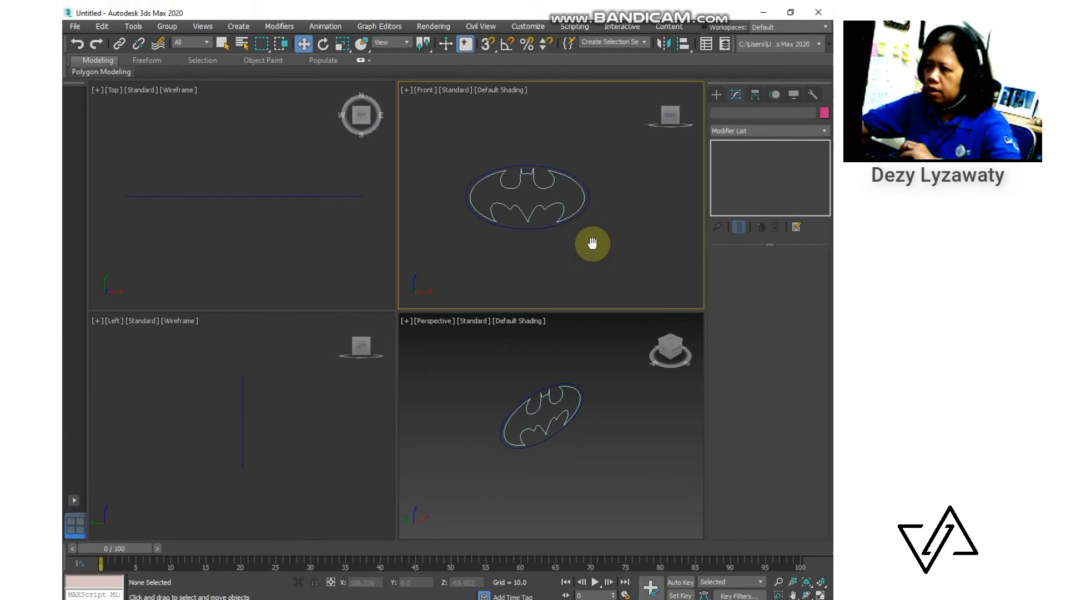
Clone the bat outline and outer ellipse together as one independent copy beside the original along the X axis in the Front view
scroll(598, 242, "down", 2)
middle_click_drag(593, 242, 549, 256)
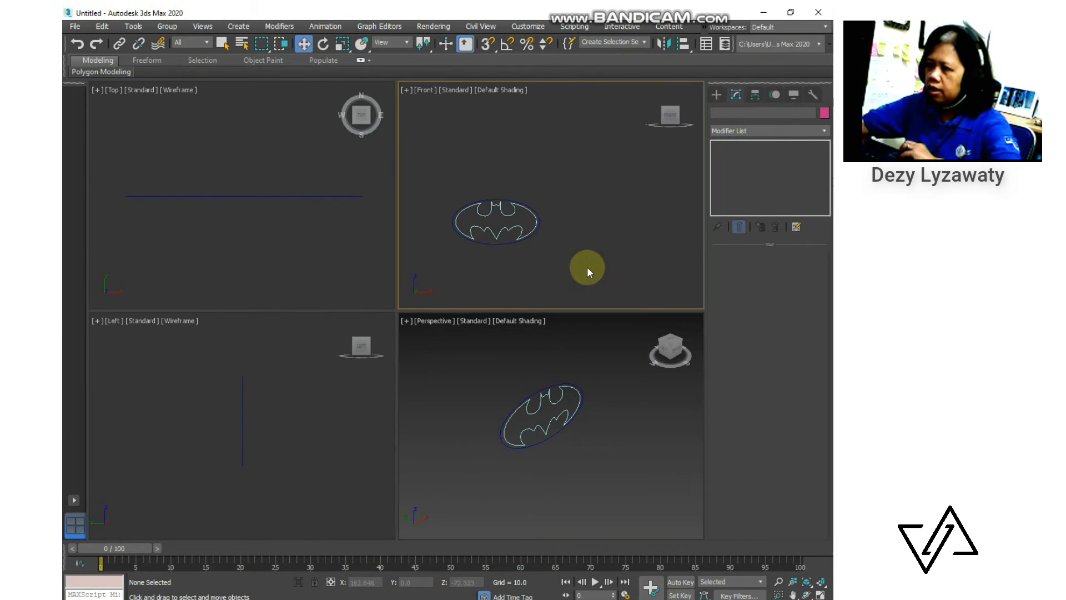
left_click_drag(447, 181, 445, 180)
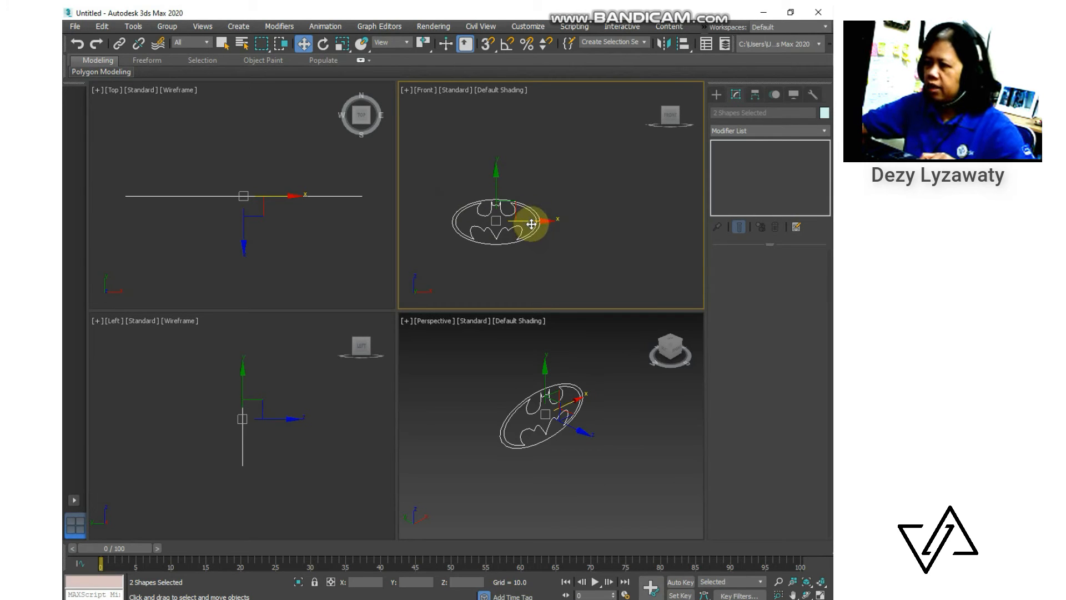
left_click_drag(533, 222, 658, 220, "shift")
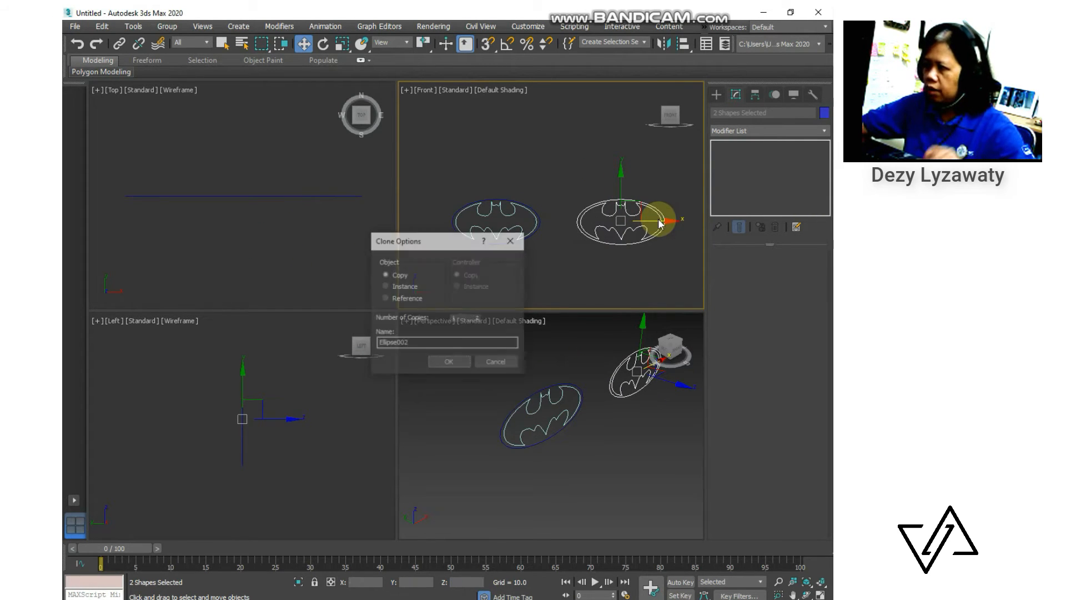
left_click(448, 363)
In an enlarged Perspective view, attach the original outer ellipse to its bat outline and deselect the combined shape
left_click(643, 448)
middle_click_drag(644, 435, 611, 449, "alt")
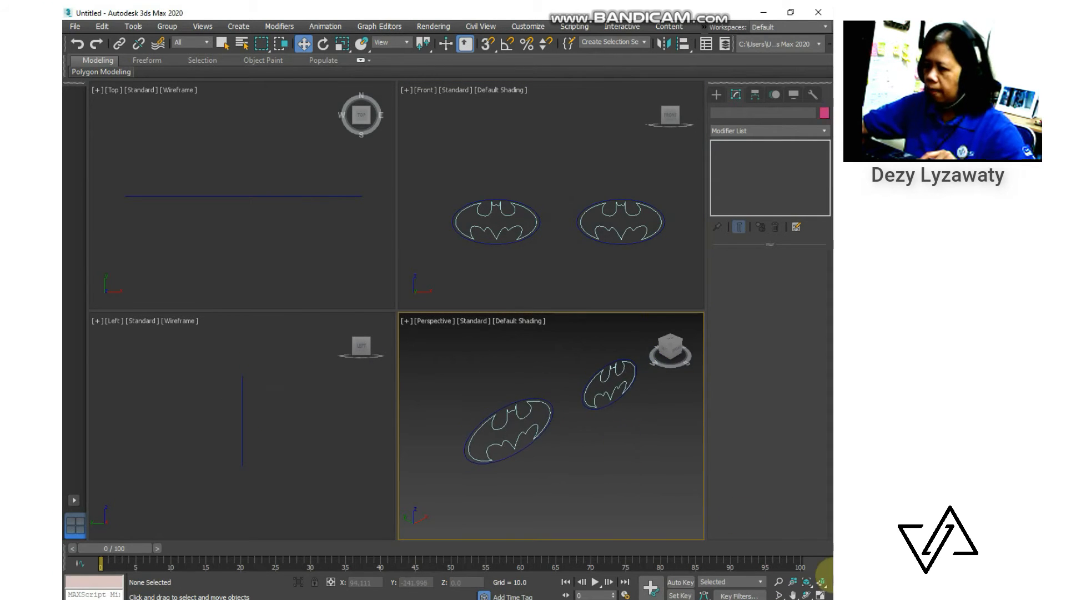
key("alt+w")
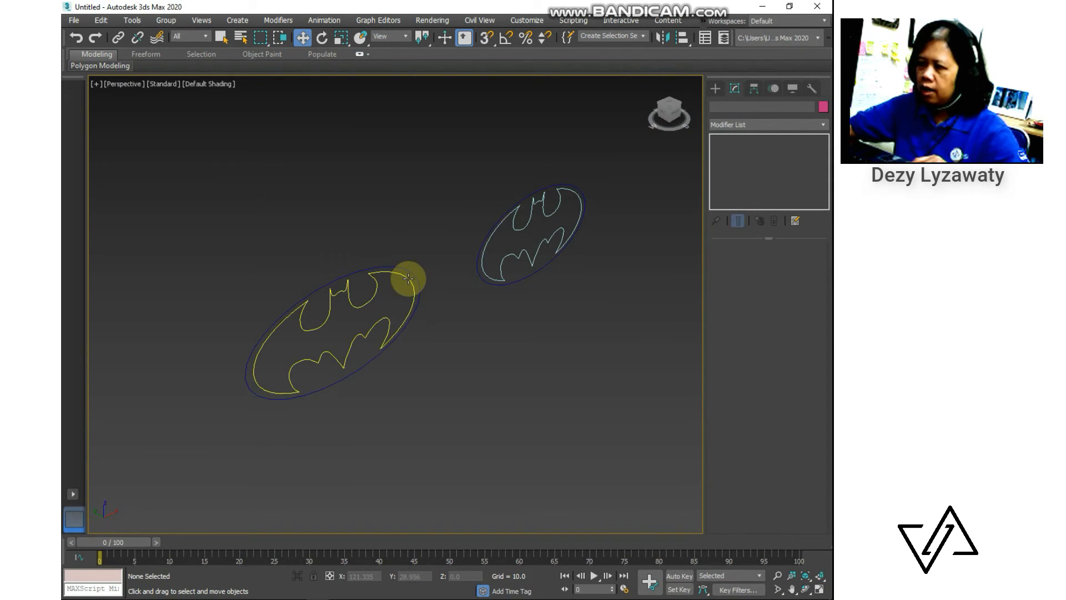
left_click(408, 278)
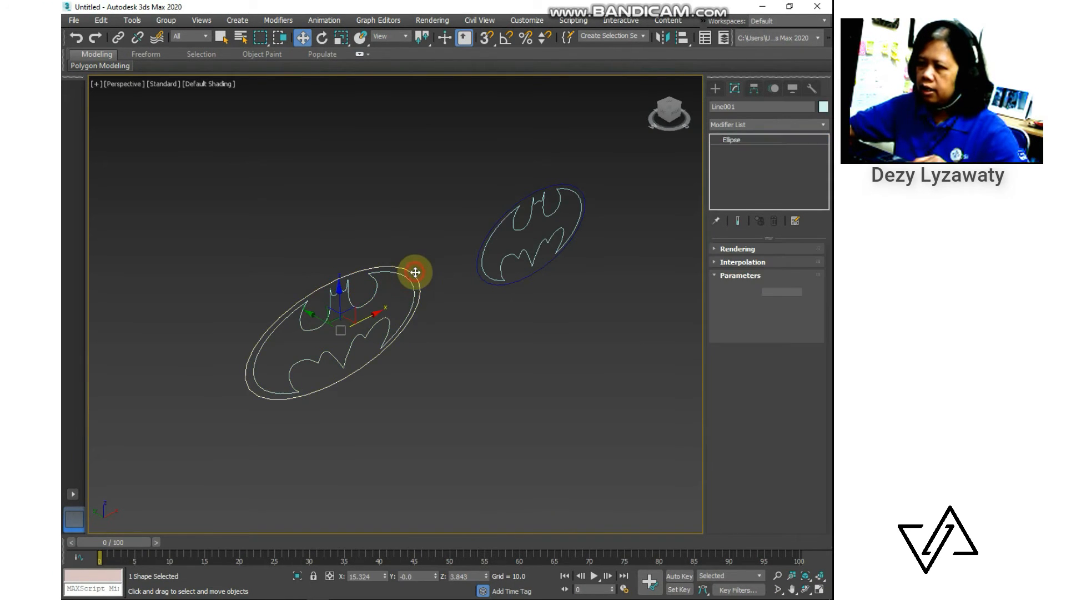
left_click(465, 293)
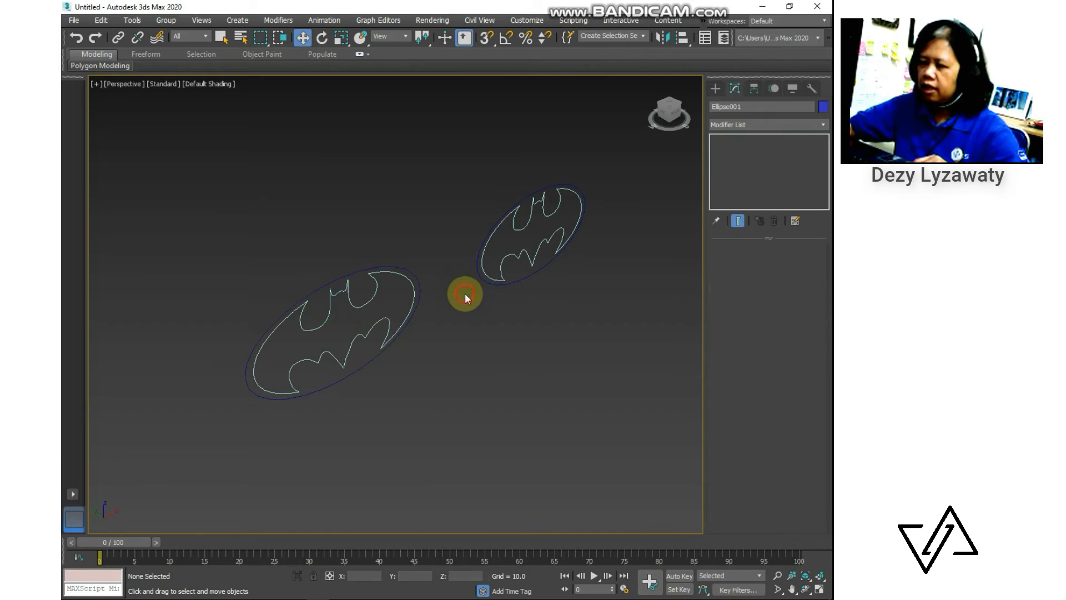
left_click(415, 290)
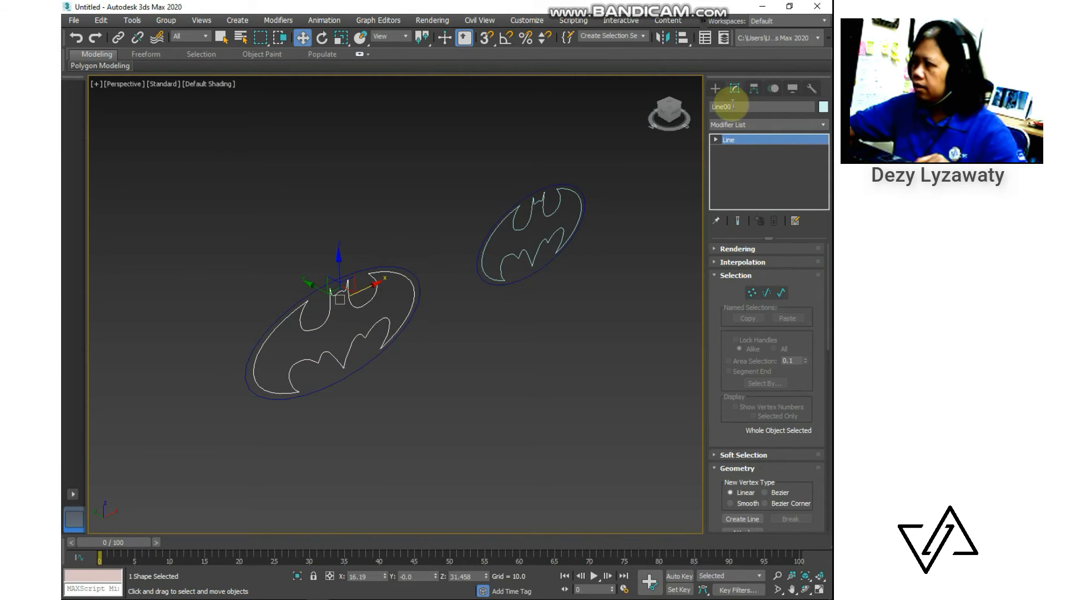
left_click_drag(751, 435, 757, 208)
left_click(741, 306)
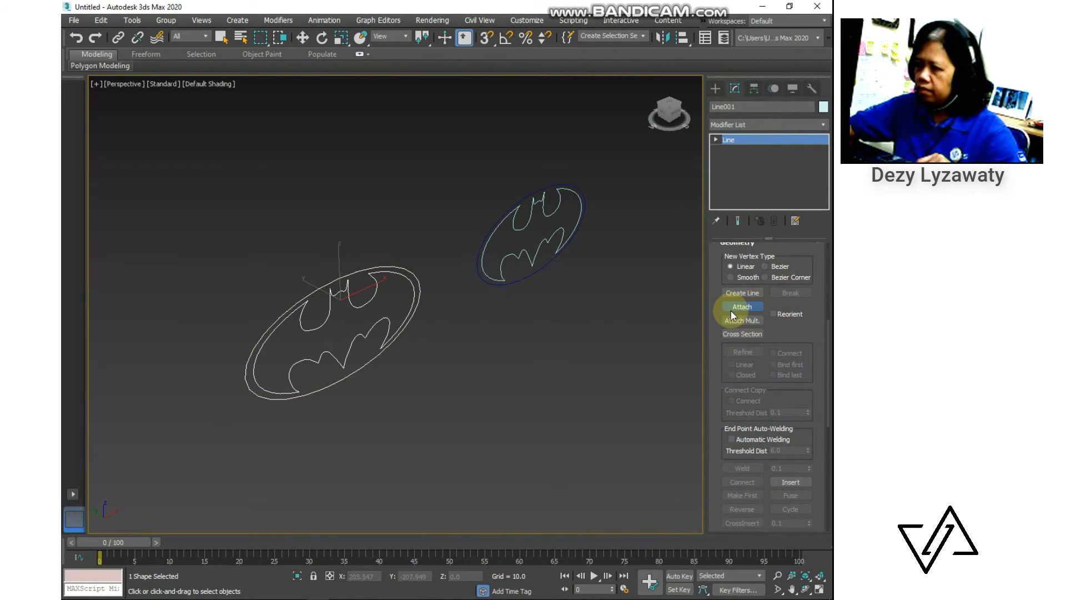
key("w")
left_click(594, 386)
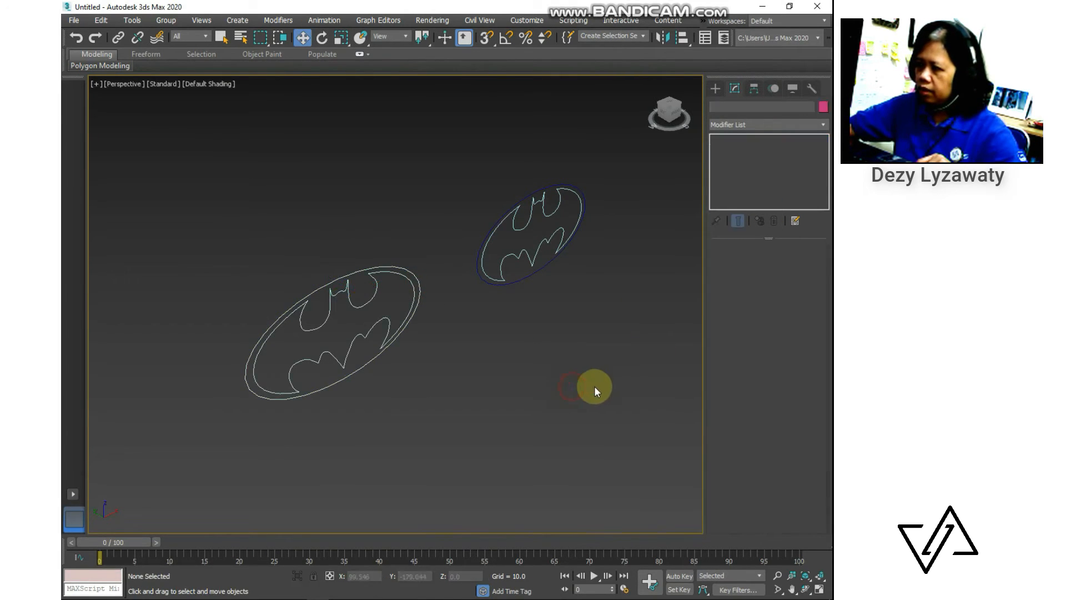
Compare the attached original logo with the separate outlines of its copy
left_click(420, 300)
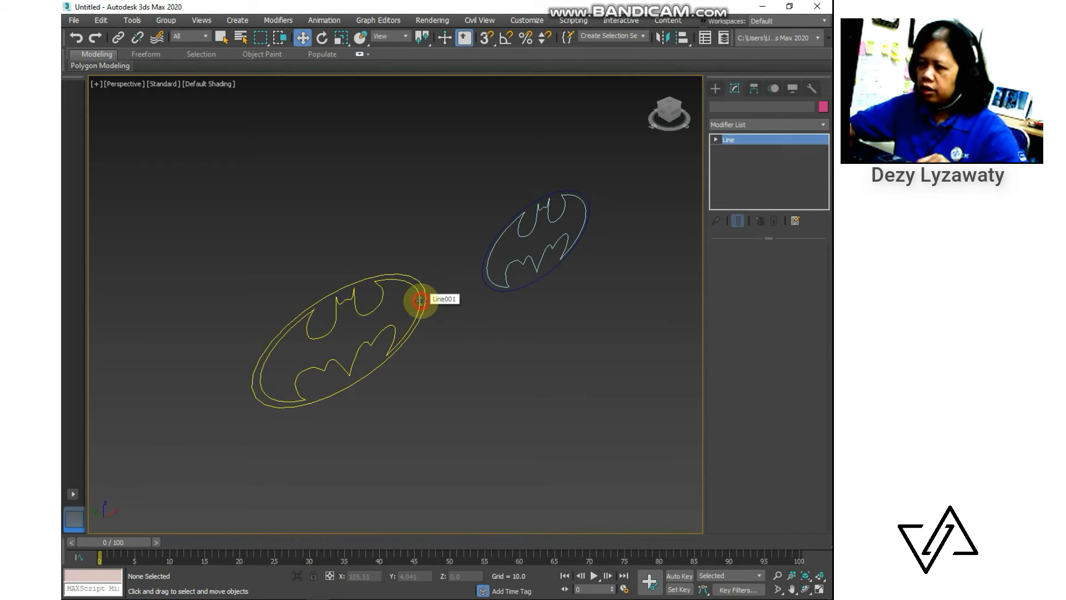
left_click(619, 350)
left_click(537, 265)
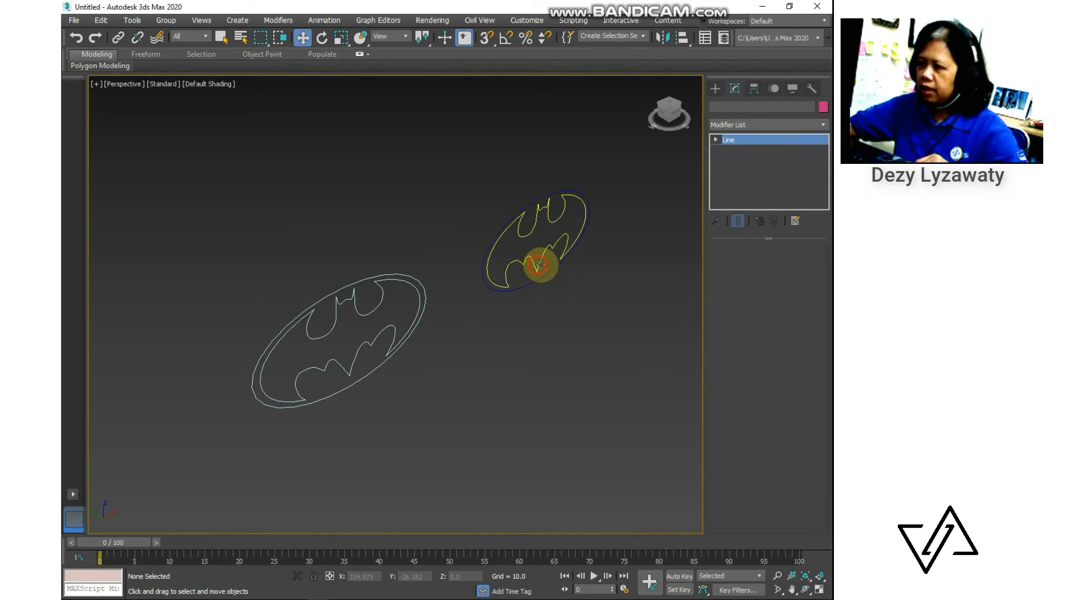
left_click(617, 304)
middle_click_drag(616, 303, 488, 335, "alt")
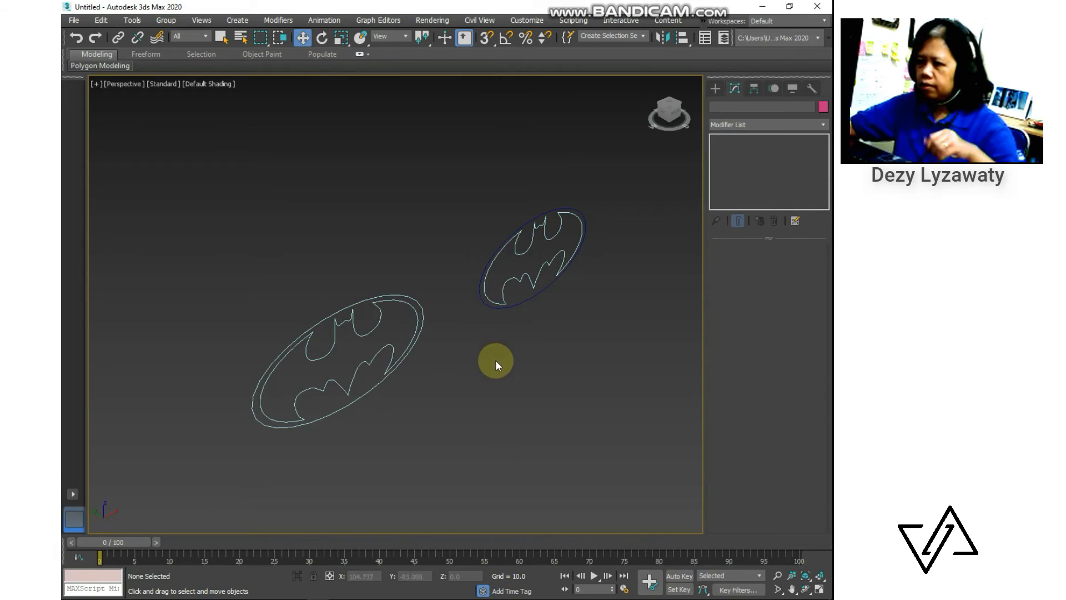
Apply an Extrude modifier to the original attached logo shape and set its amount to 5.5
left_click(417, 317)
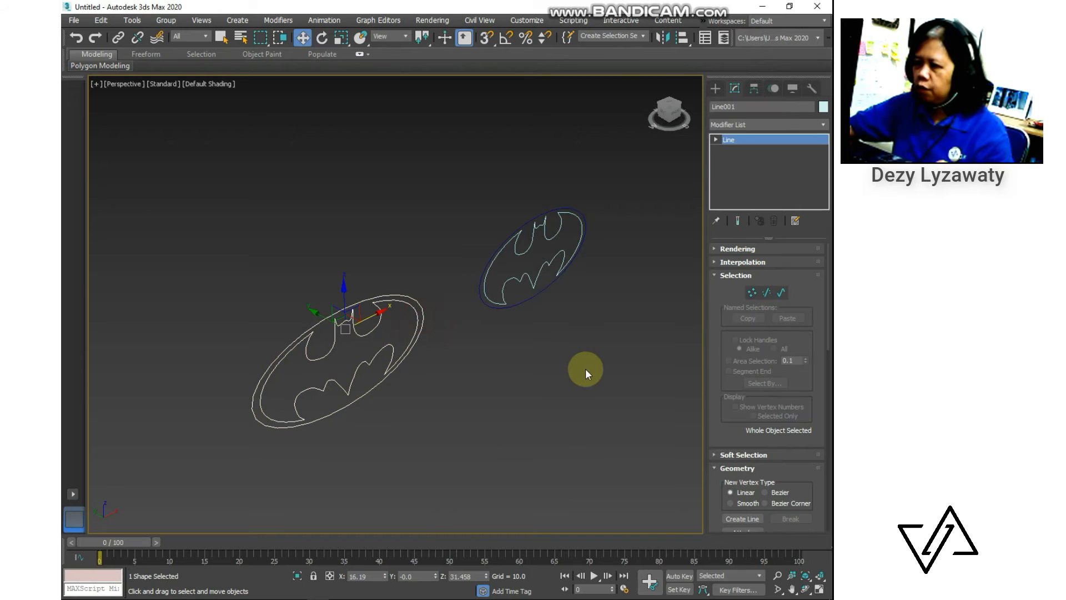
left_click(745, 124)
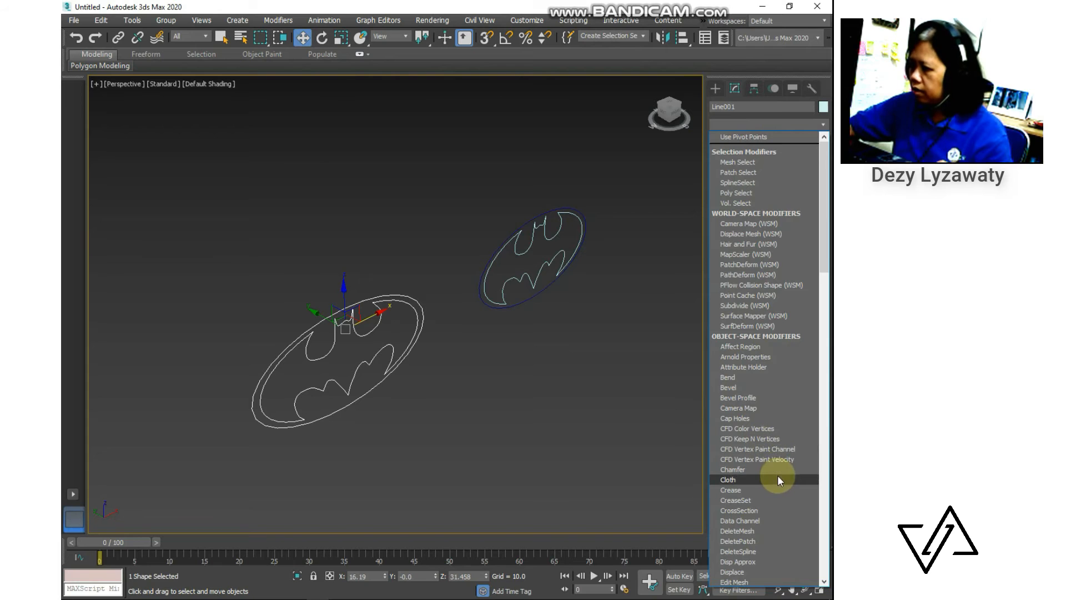
scroll(776, 476, "down", 1)
scroll(774, 474, "down", 6)
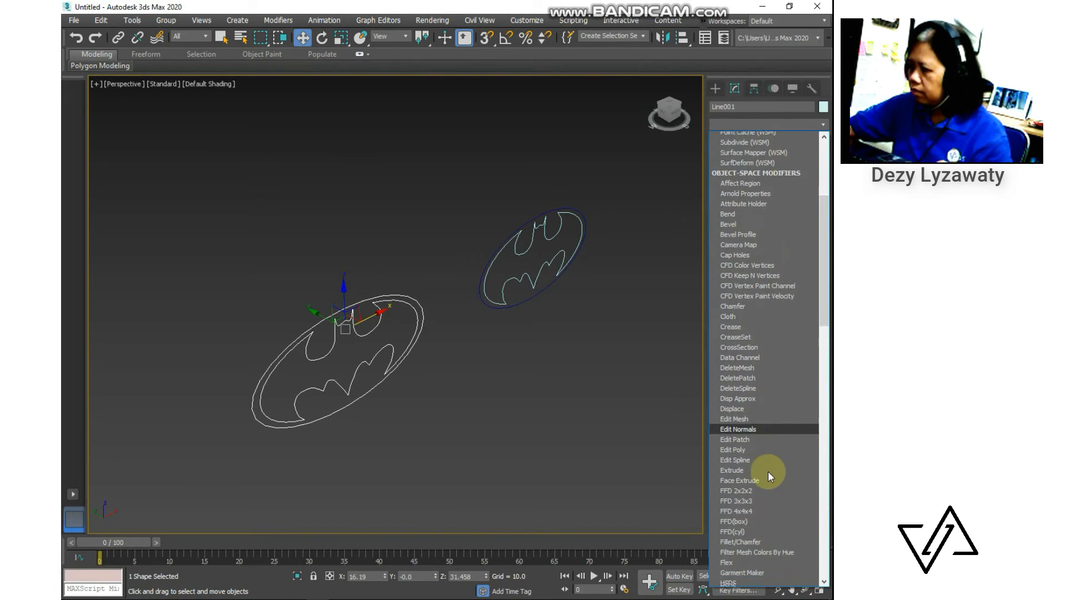
left_click(739, 454)
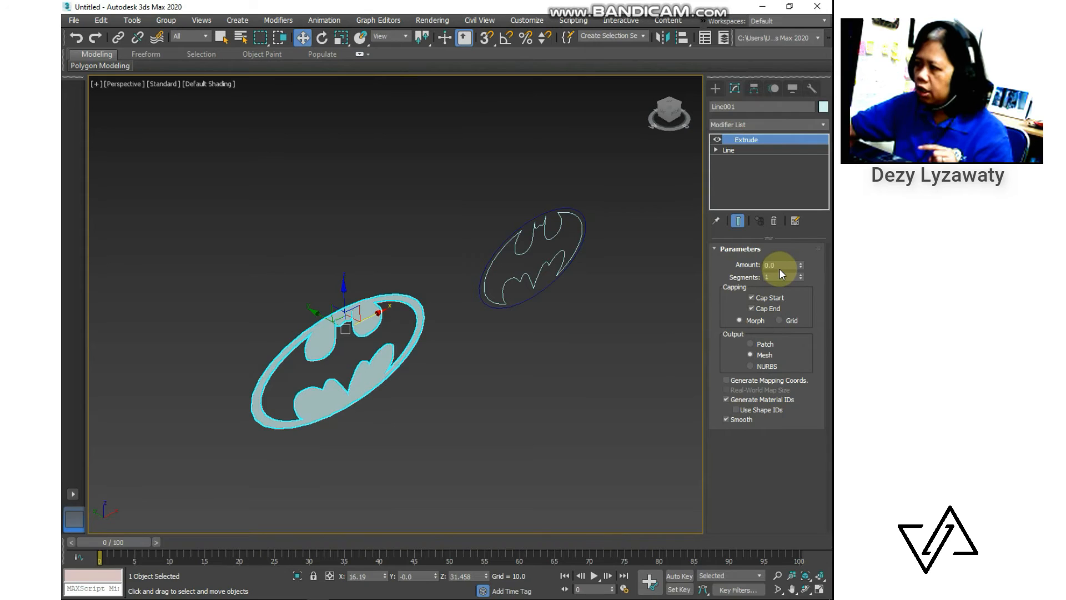
mouse_move(801, 264)
left_mouse_down()
mouse_move(804, 245)
mouse_move(805, 256)
left_mouse_up()
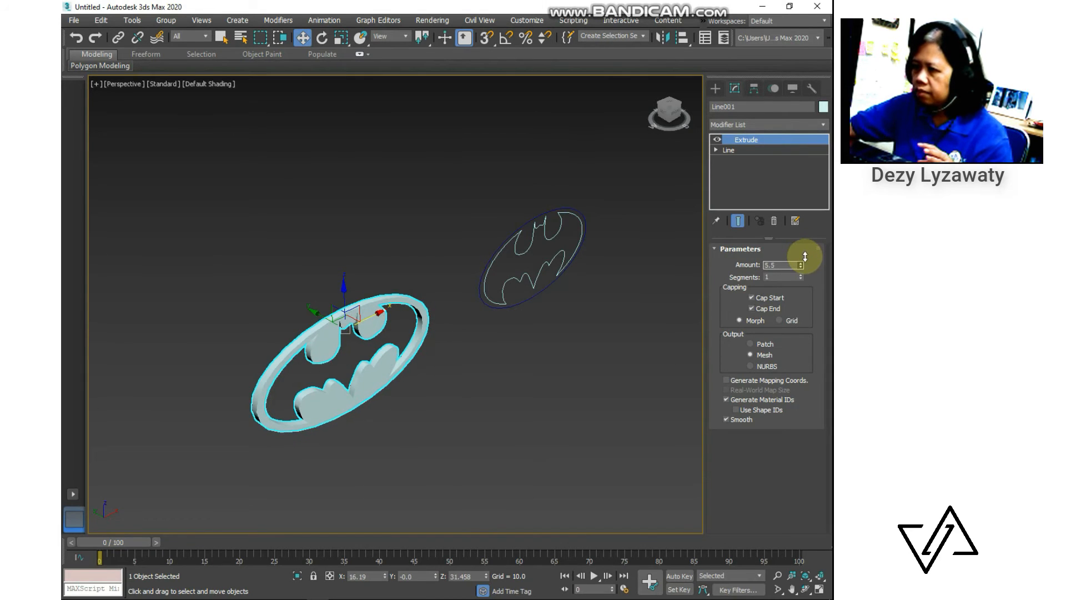
Apply an Extrude modifier to the copy's outer ellipse, set its amount to -6.0, and deselect it
left_click(630, 315)
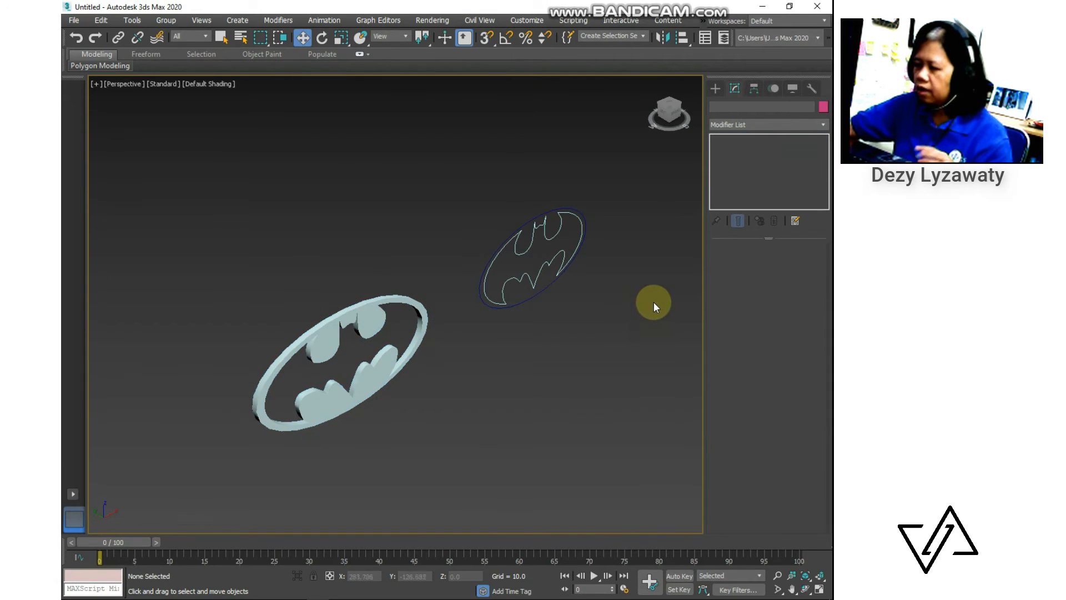
left_click(531, 300)
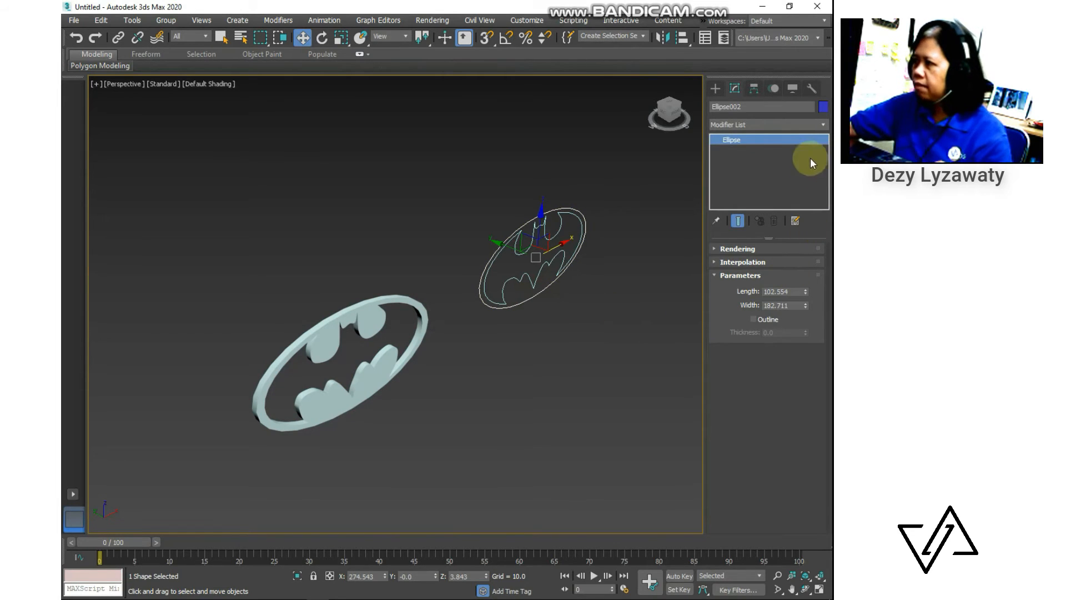
left_click(817, 126)
scroll(769, 499, "down", 5)
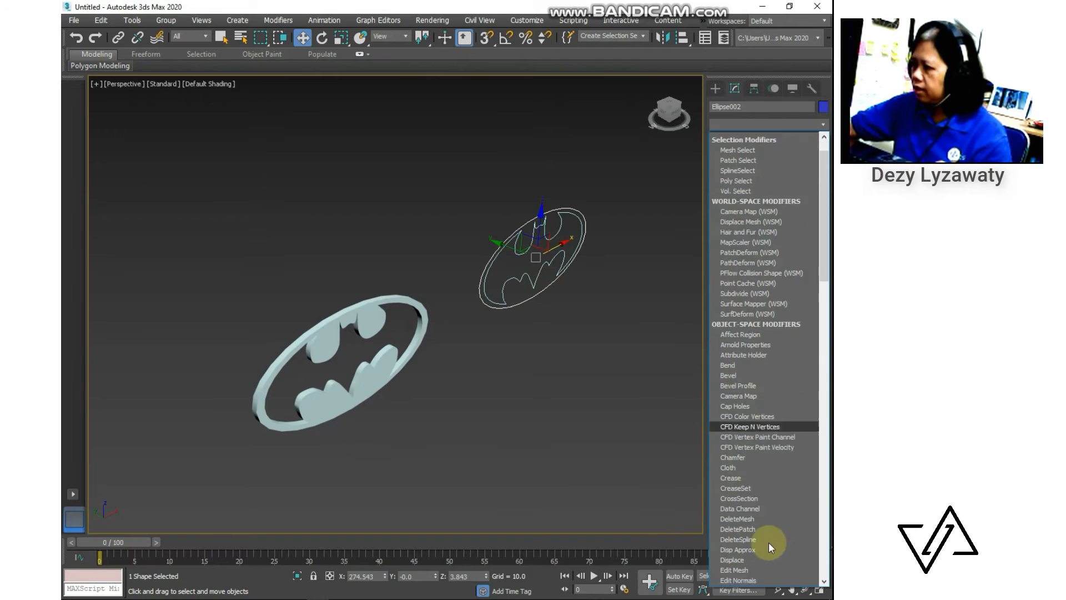
scroll(758, 514, "down", 3)
left_click(754, 419)
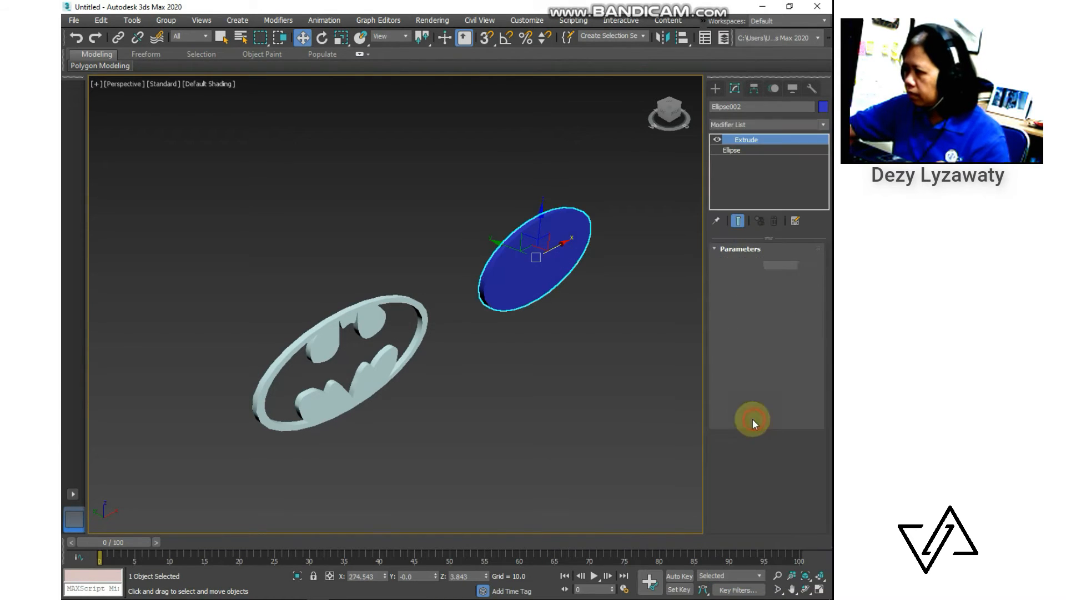
left_click_drag(801, 265, 803, 277)
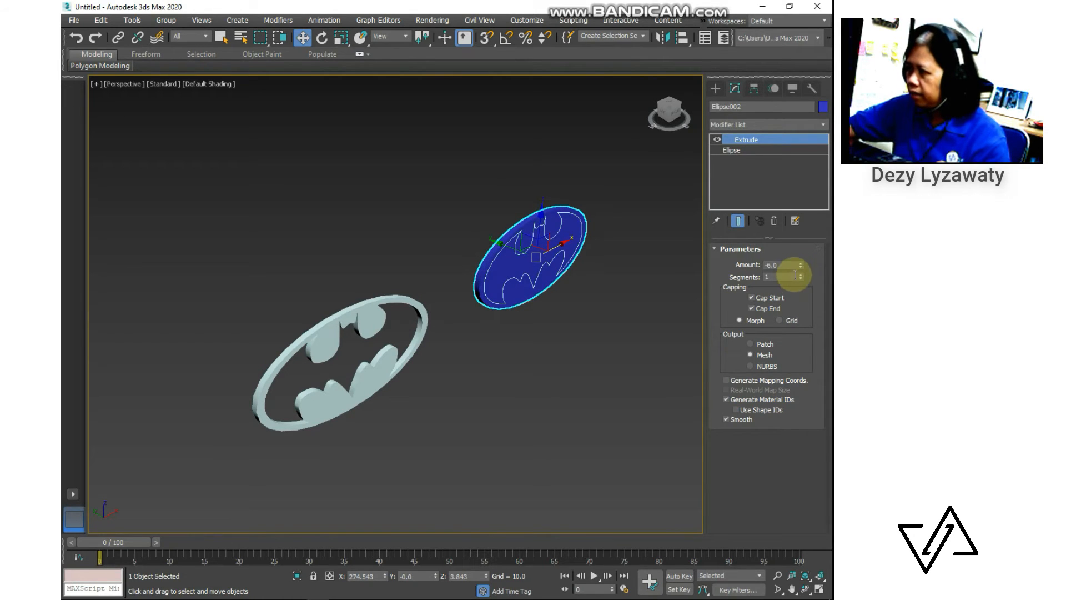
left_click(663, 292)
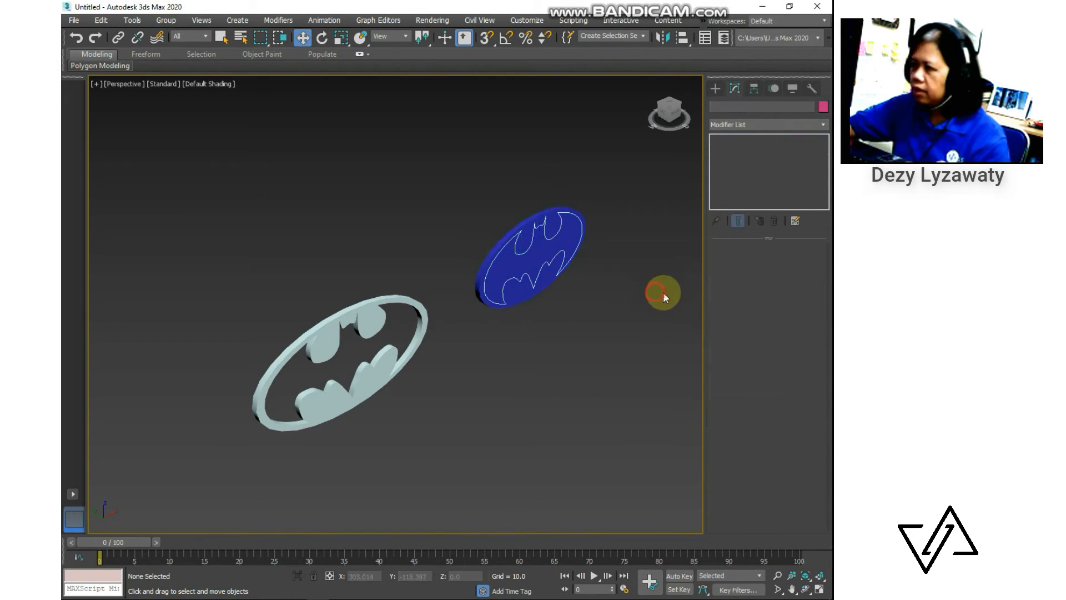
left_click(548, 237)
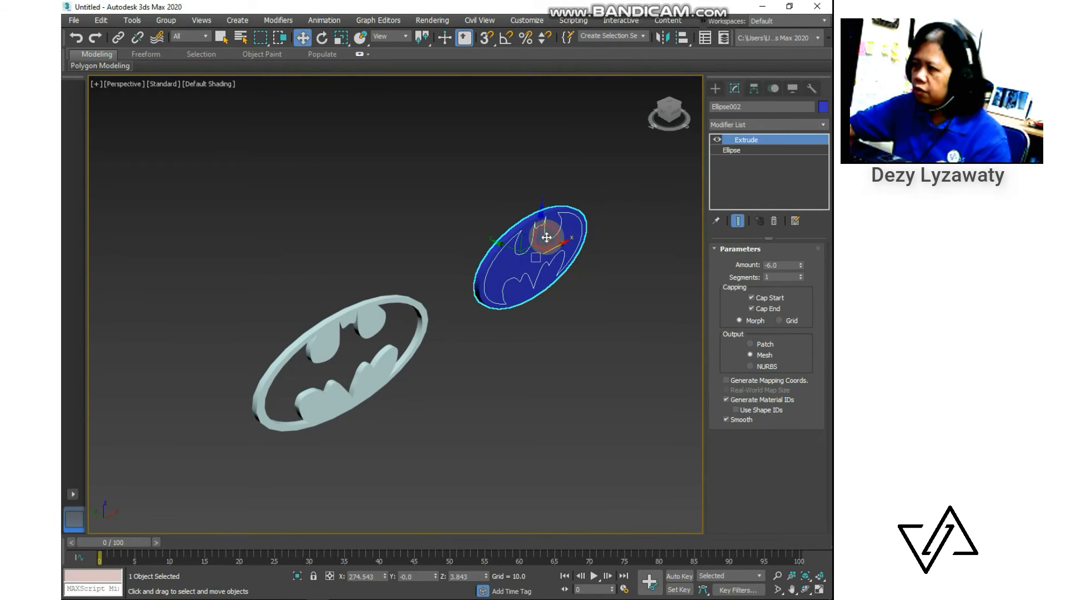
left_click(635, 241)
middle_click_drag(553, 251, 552, 257)
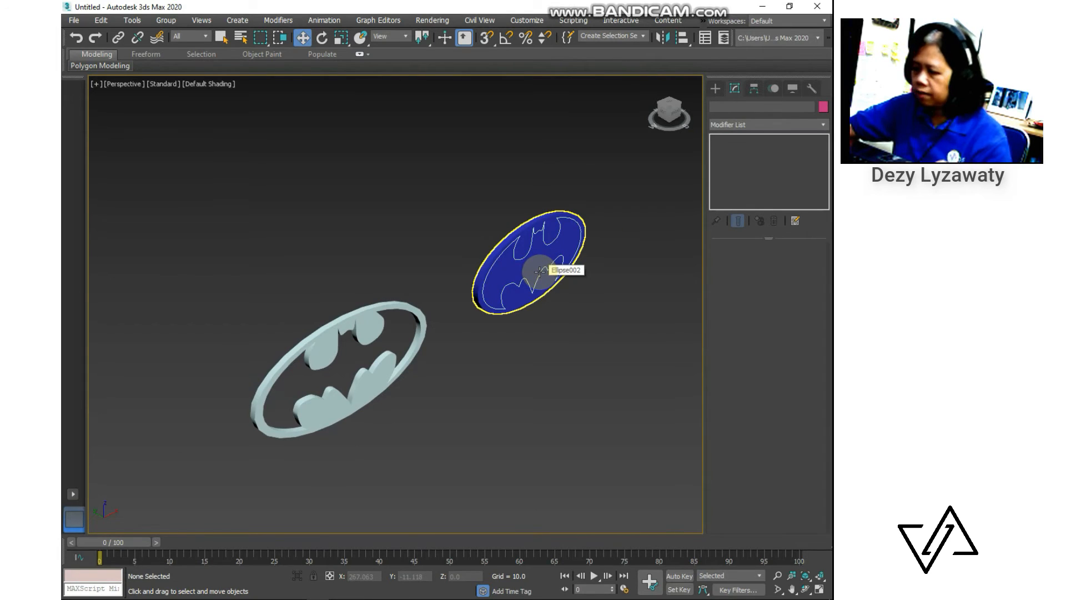
left_click(541, 272)
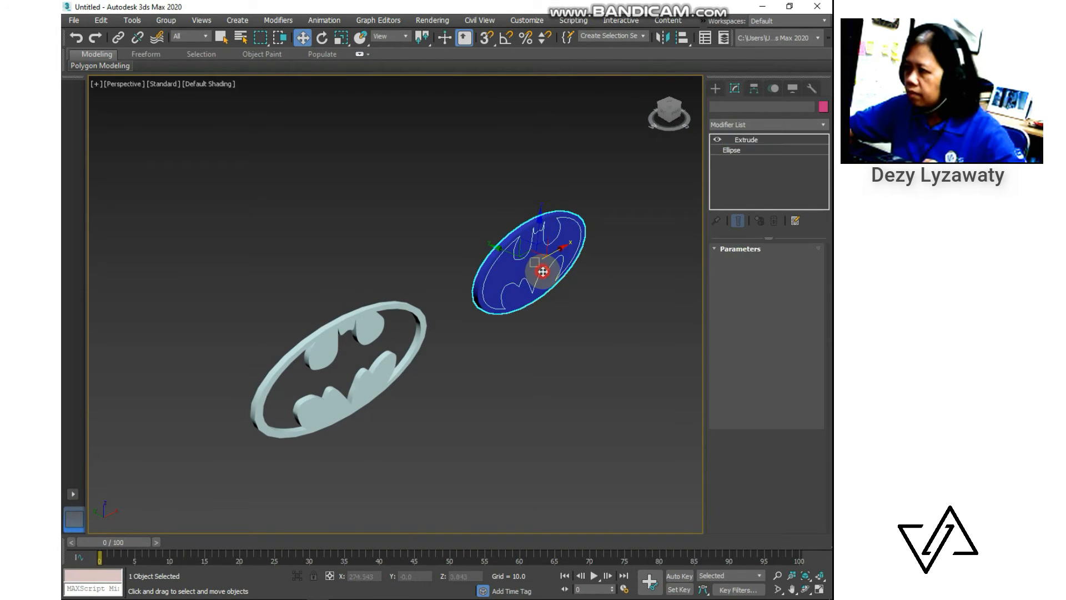
left_click(577, 286)
left_click(548, 287)
left_click_drag(522, 259, 518, 256)
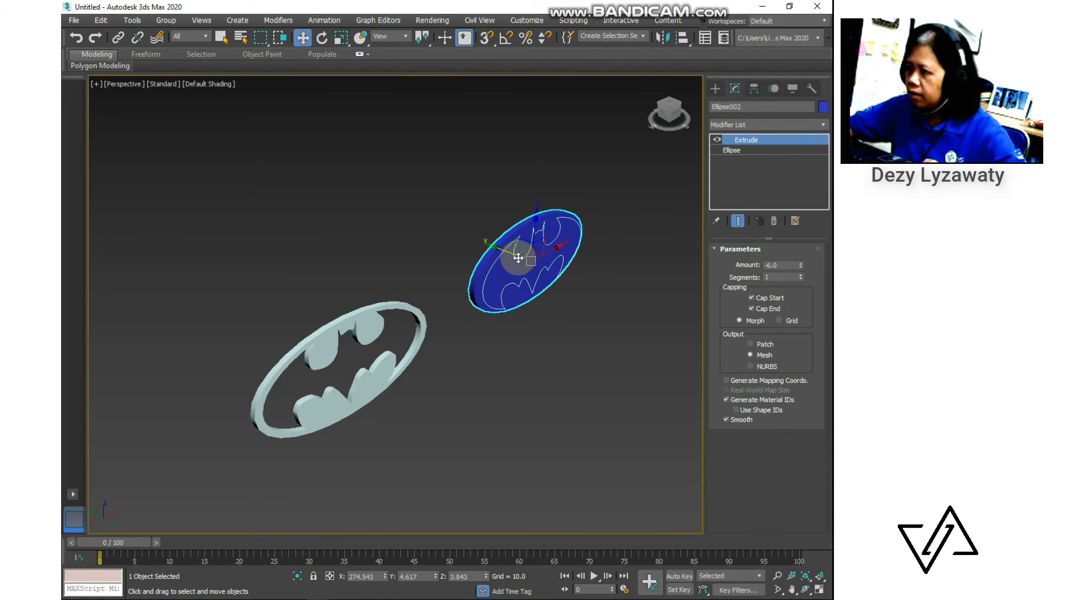
left_click(134, 21)
mouse_move(114, 22)
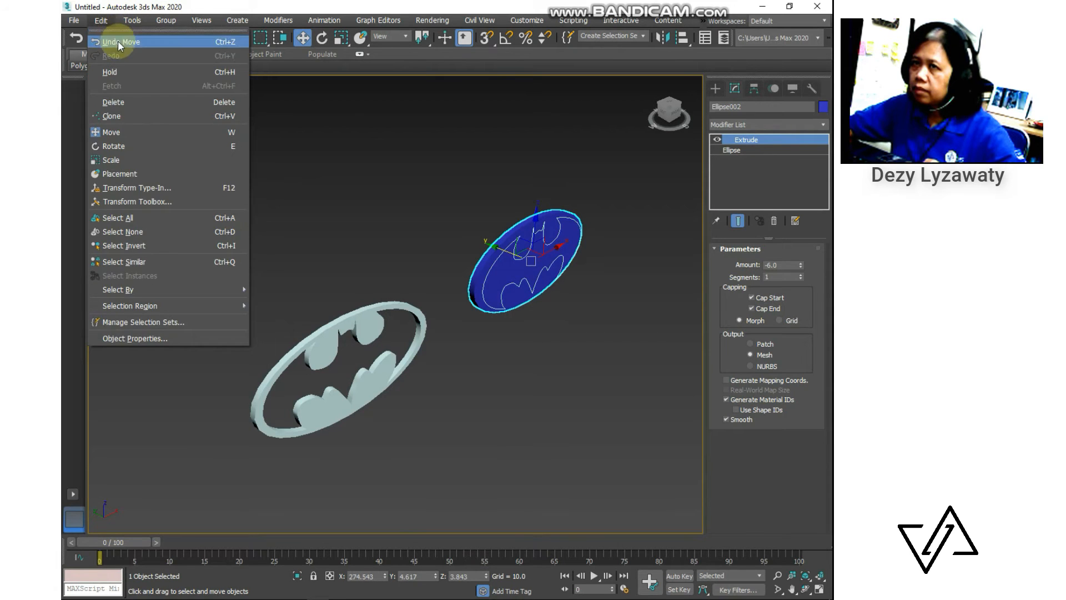
left_click(118, 41)
left_click(627, 305)
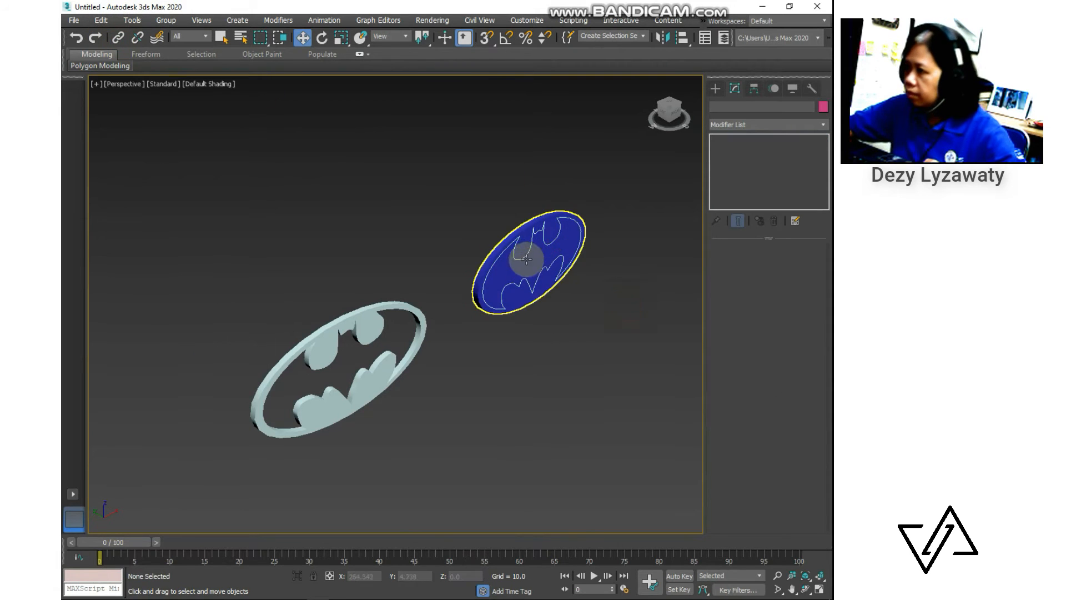
Apply an Extrude modifier to the copy's bat outline, set its amount to 4.5, and deselect it
left_click(561, 257)
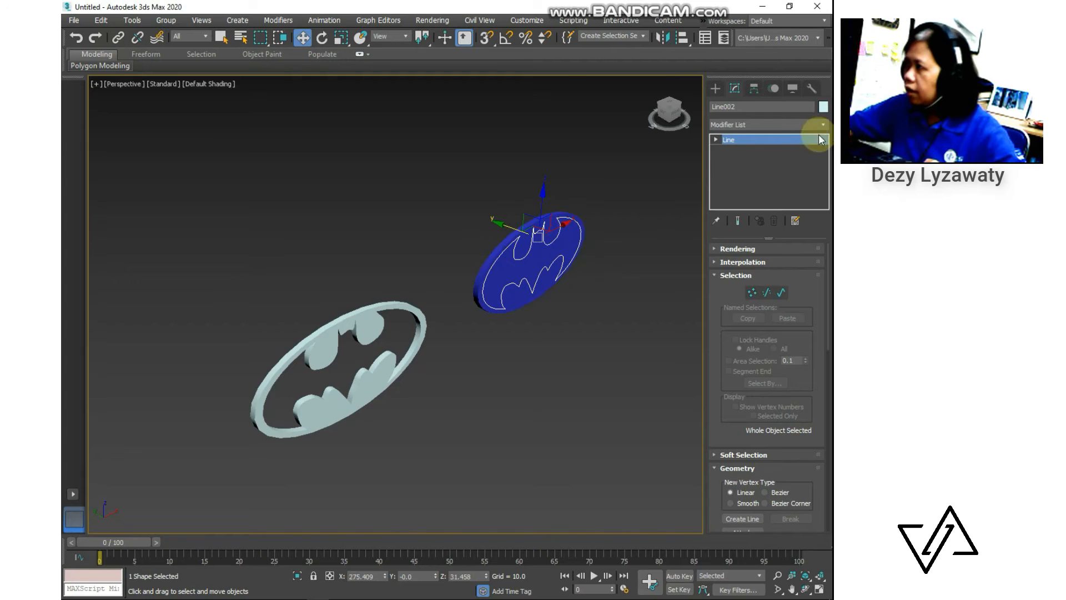
left_click(813, 124)
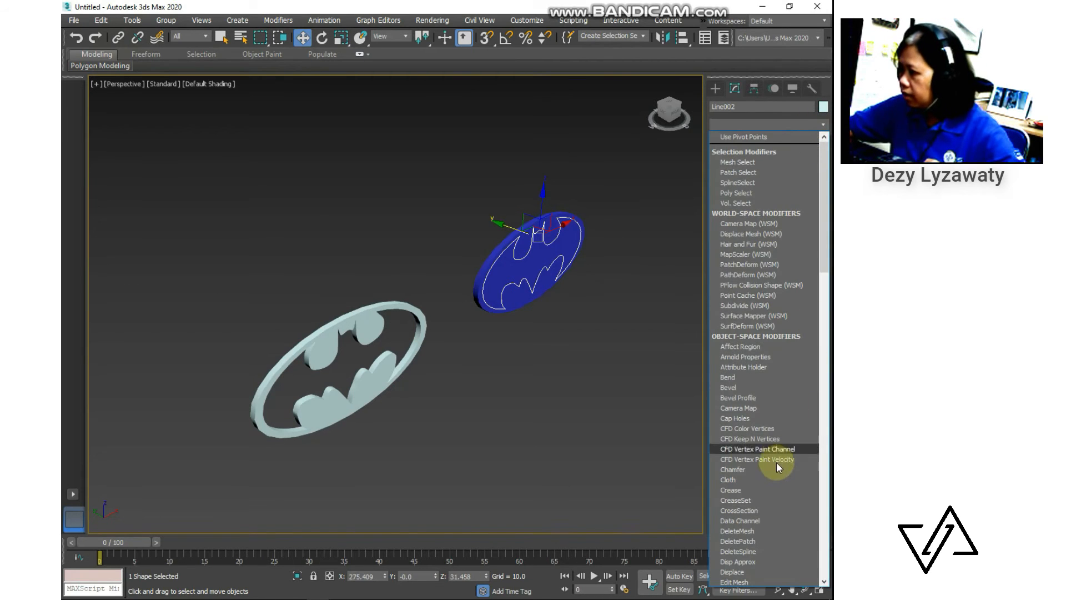
scroll(775, 463, "down", 9)
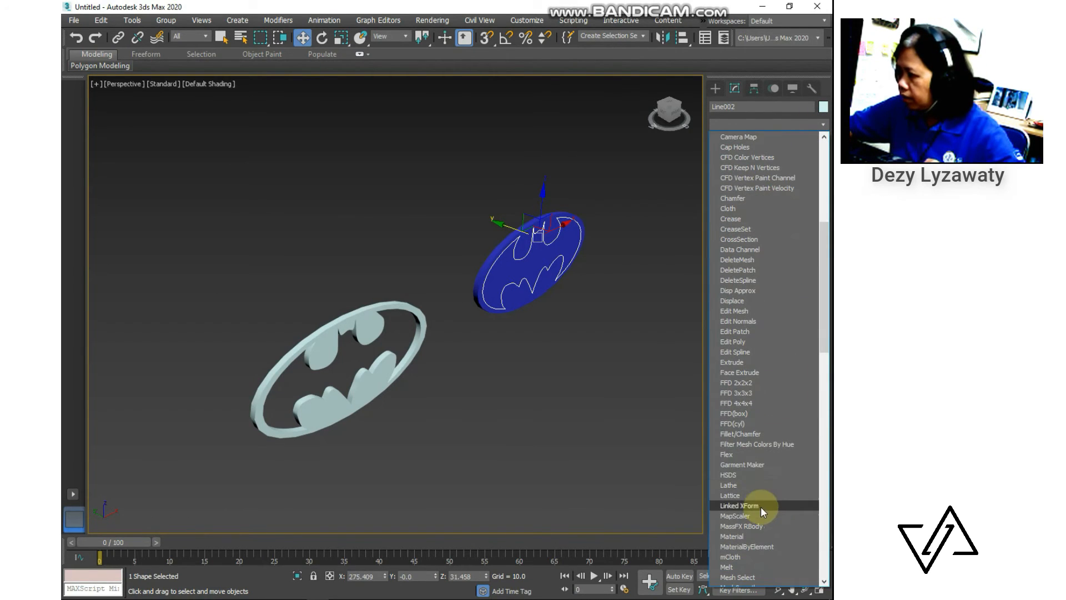
left_click(750, 362)
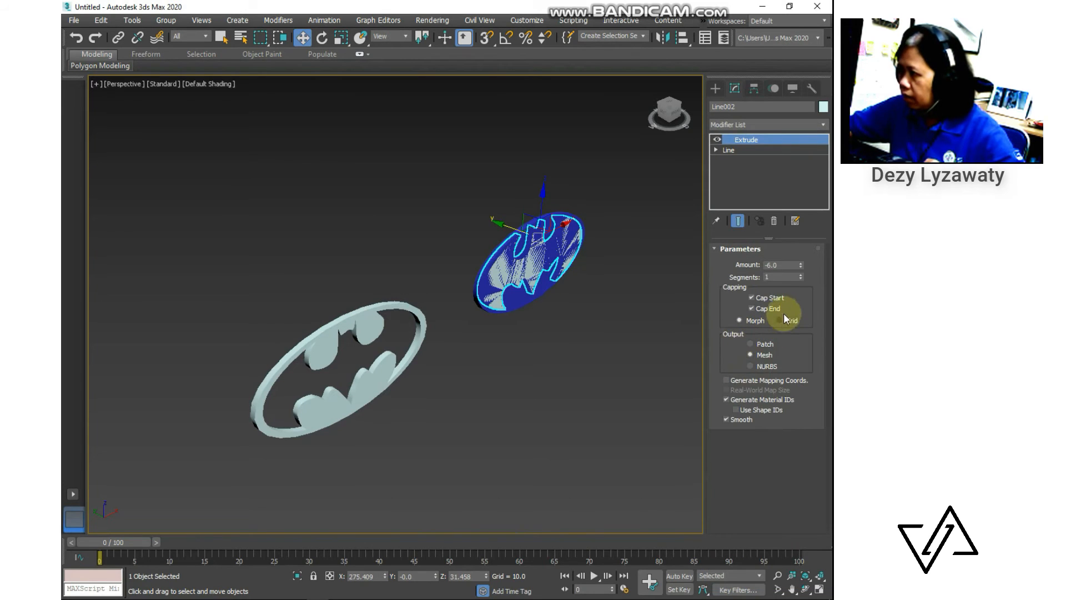
left_click_drag(802, 265, 800, 252)
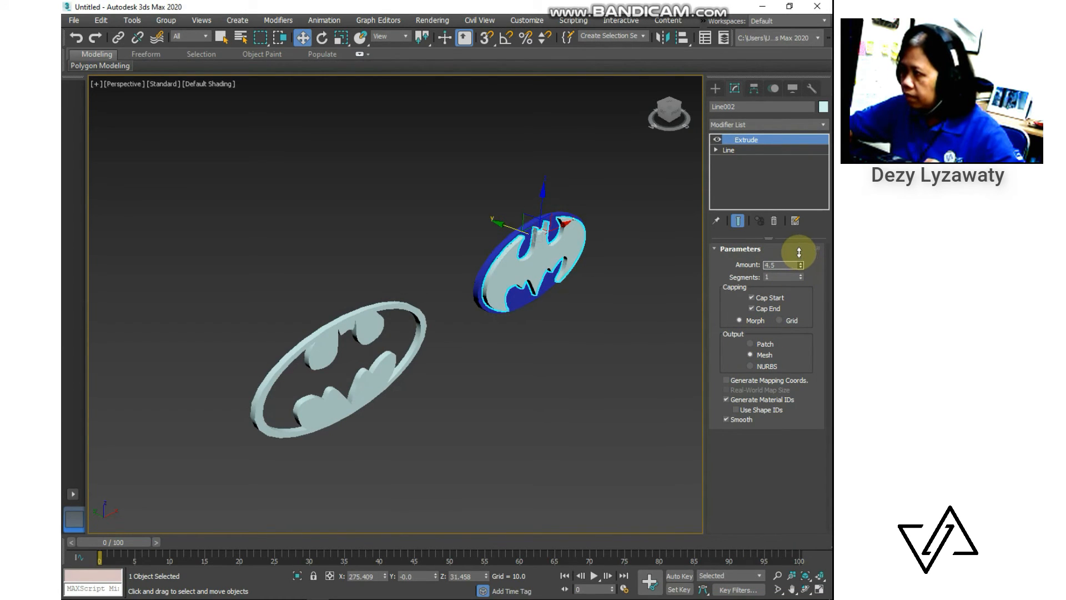
left_click(640, 274)
middle_click_drag(548, 357, 531, 331)
left_click(294, 598)
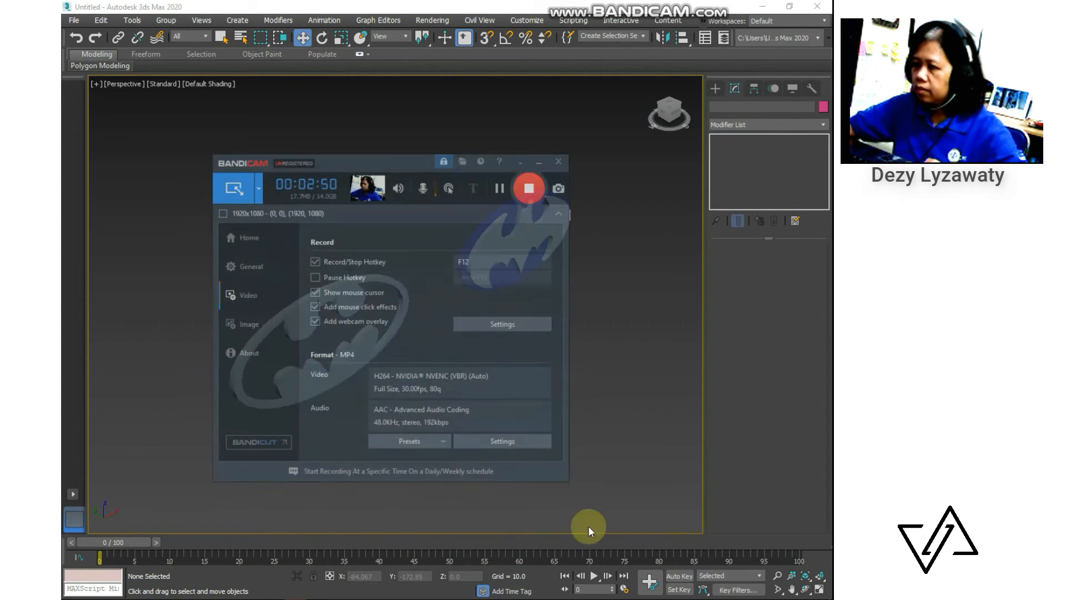
left_click(539, 166)
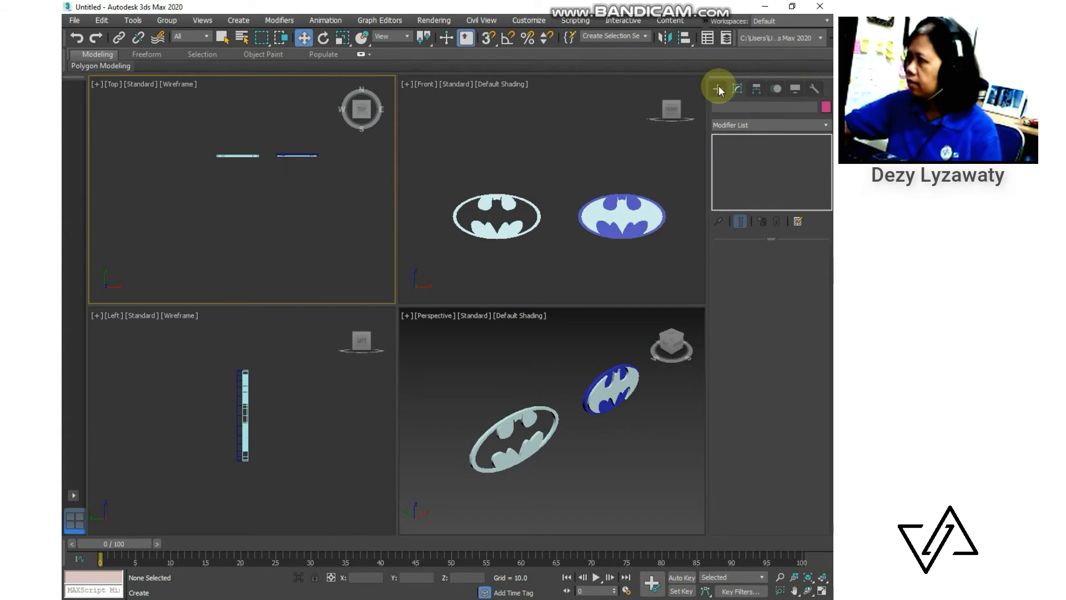
Create a Standard Primitives plane in the Top view, large enough to extend around both logos on every side
left_click(717, 88)
left_click(731, 105)
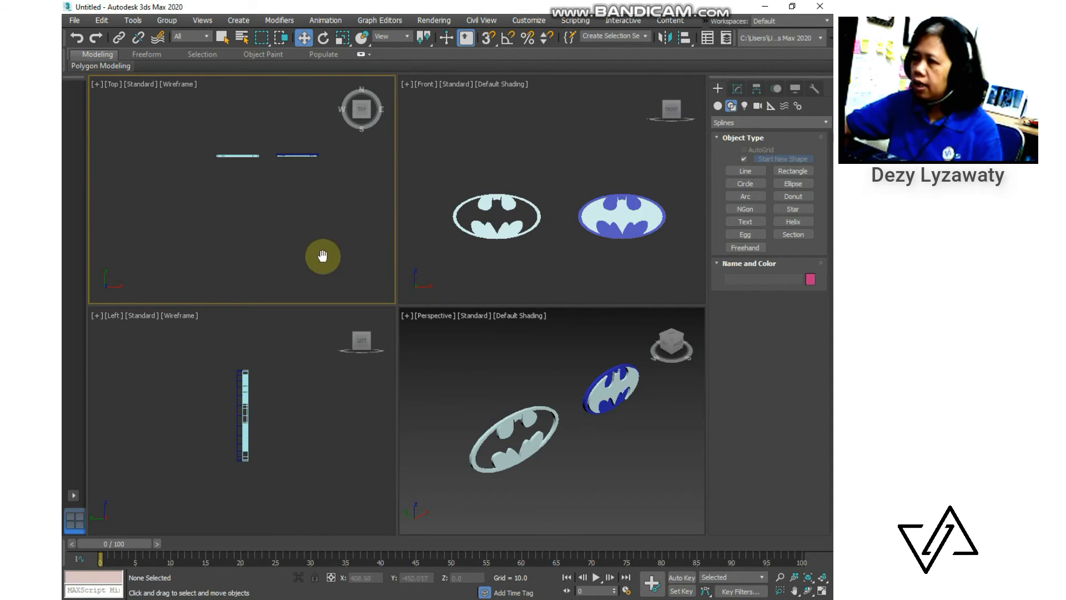
middle_click_drag(322, 255, 312, 252)
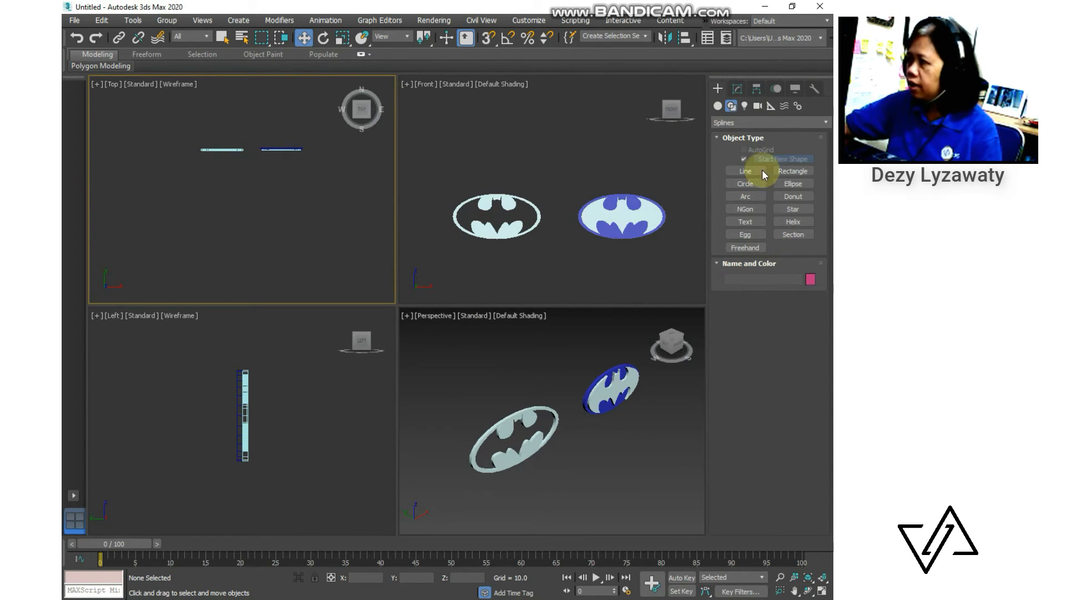
left_click(717, 103)
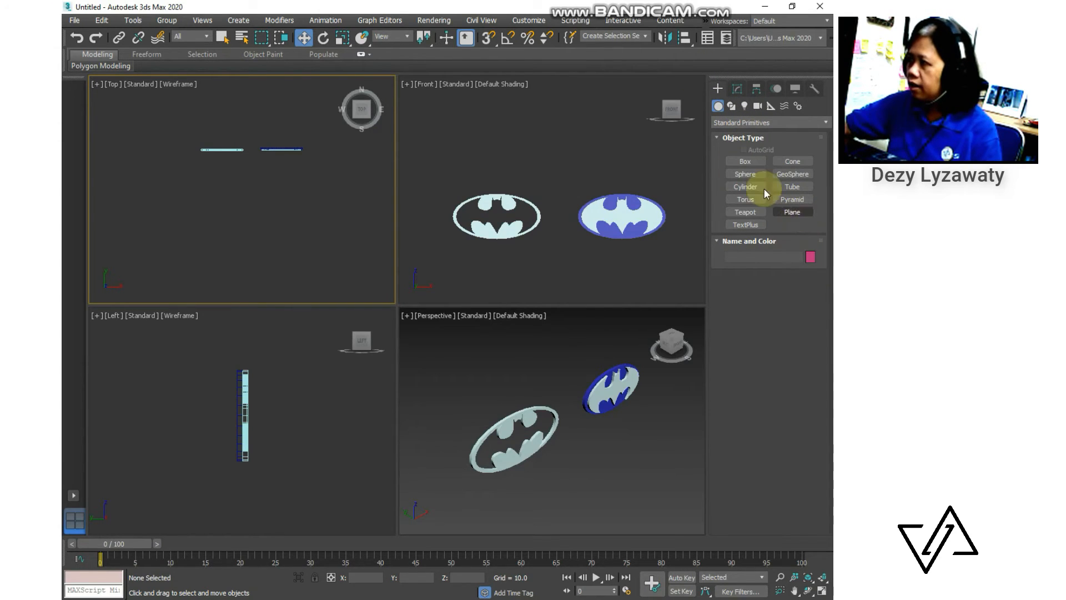
left_click(718, 106)
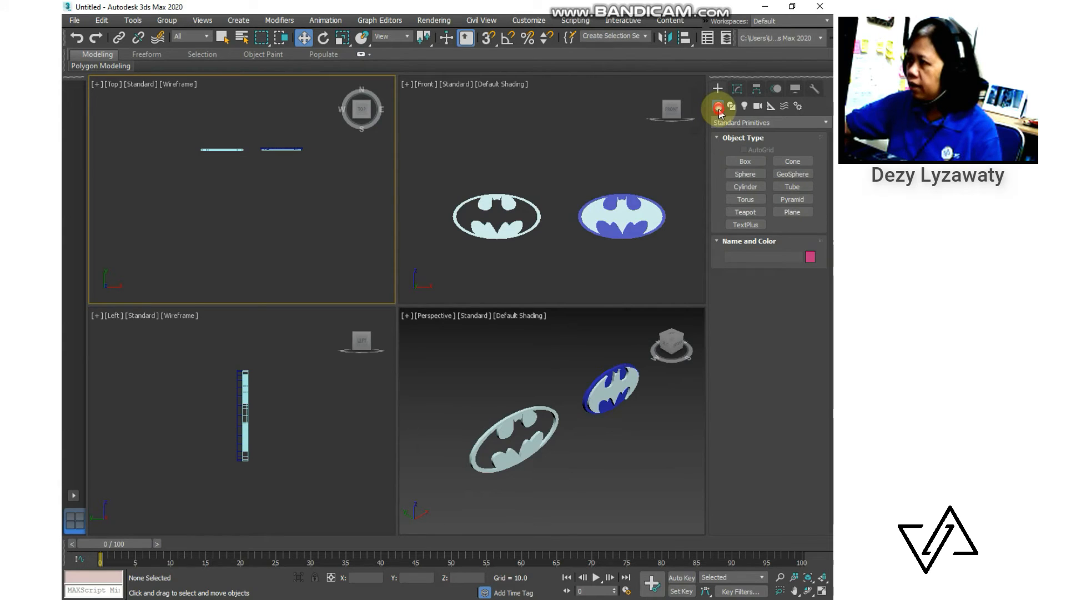
left_click(792, 212)
middle_click_drag(207, 218, 190, 223)
scroll(190, 222, "down", 2)
middle_click_drag(192, 156, 190, 195)
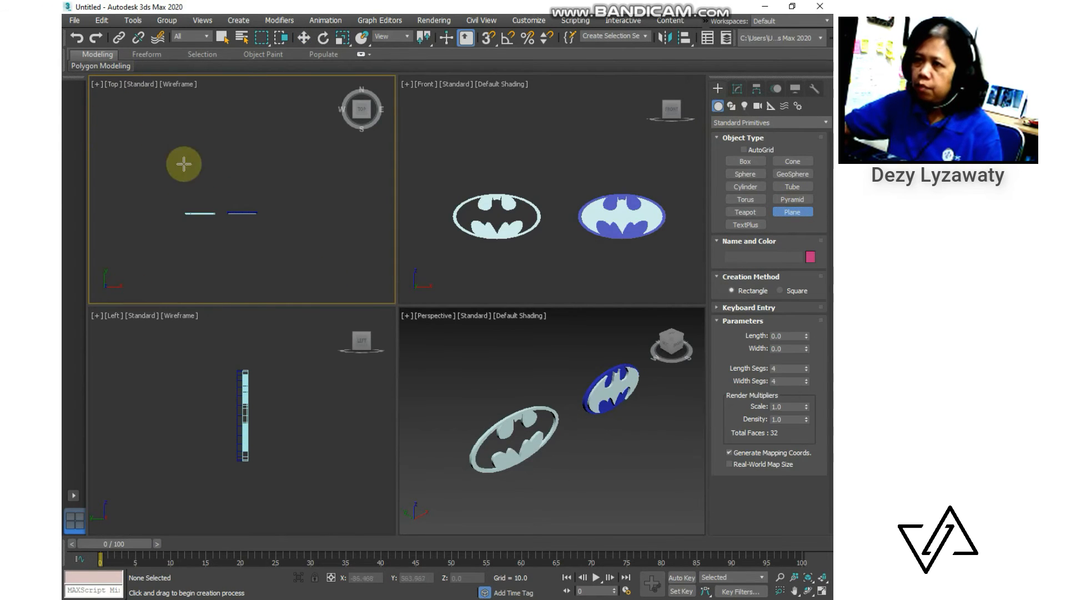
mouse_move(142, 162)
left_mouse_down()
mouse_move(296, 276)
mouse_move(288, 278)
left_mouse_up()
Move the plane down about 100 units in the Front view so it lies below both logos, and deselect it
left_click(304, 37)
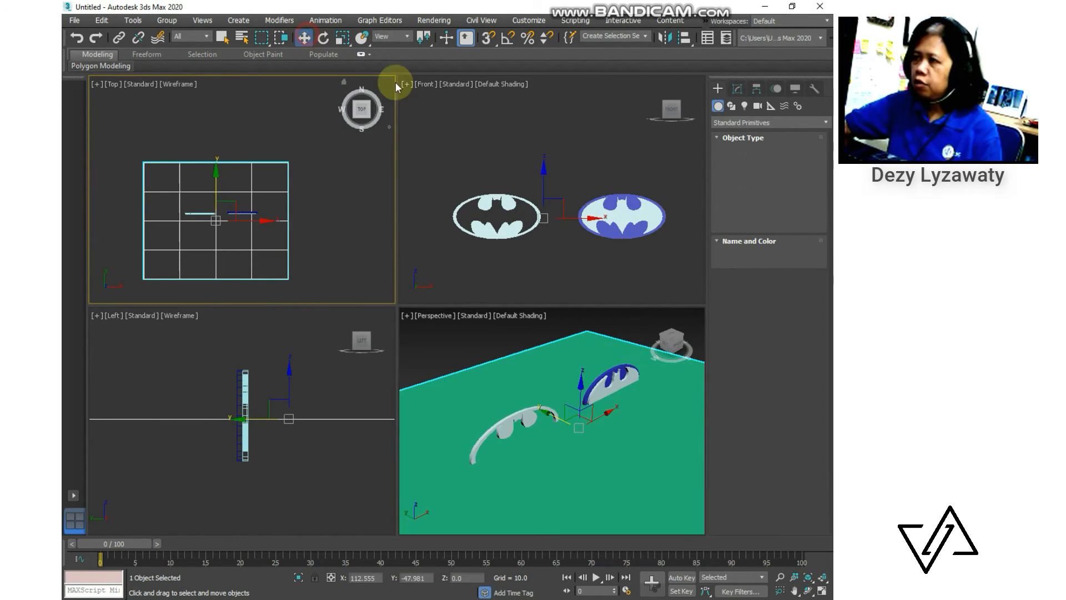
left_click(544, 173)
left_click_drag(545, 177, 544, 224)
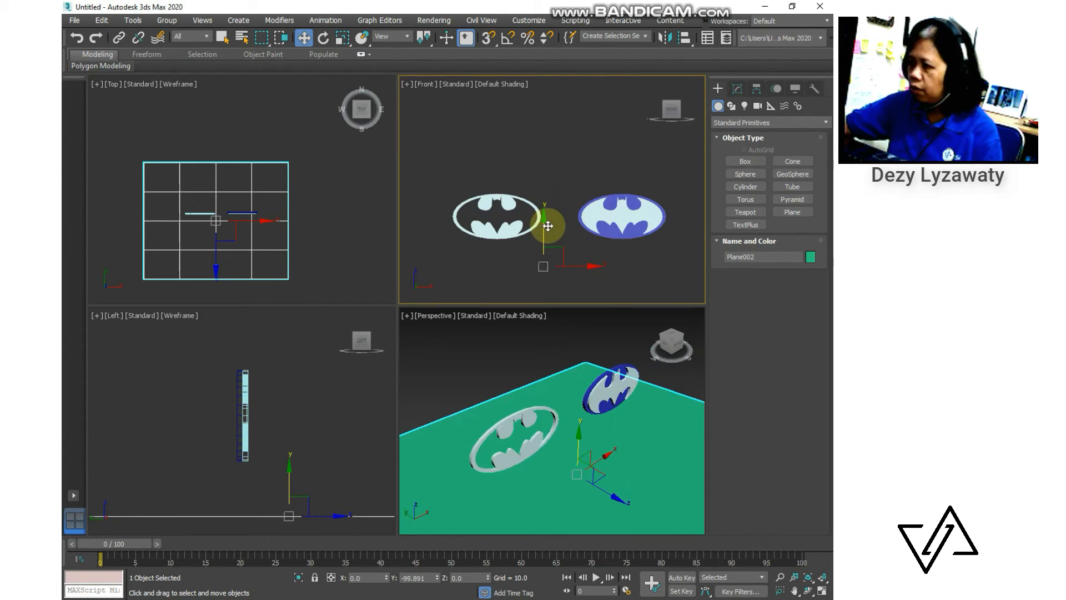
left_click(601, 326)
Place a Standard Target camera in the Top view from the plane's lower-left corner towards the logos, and show its view in the Perspective viewport
middle_click_drag(333, 264, 335, 221)
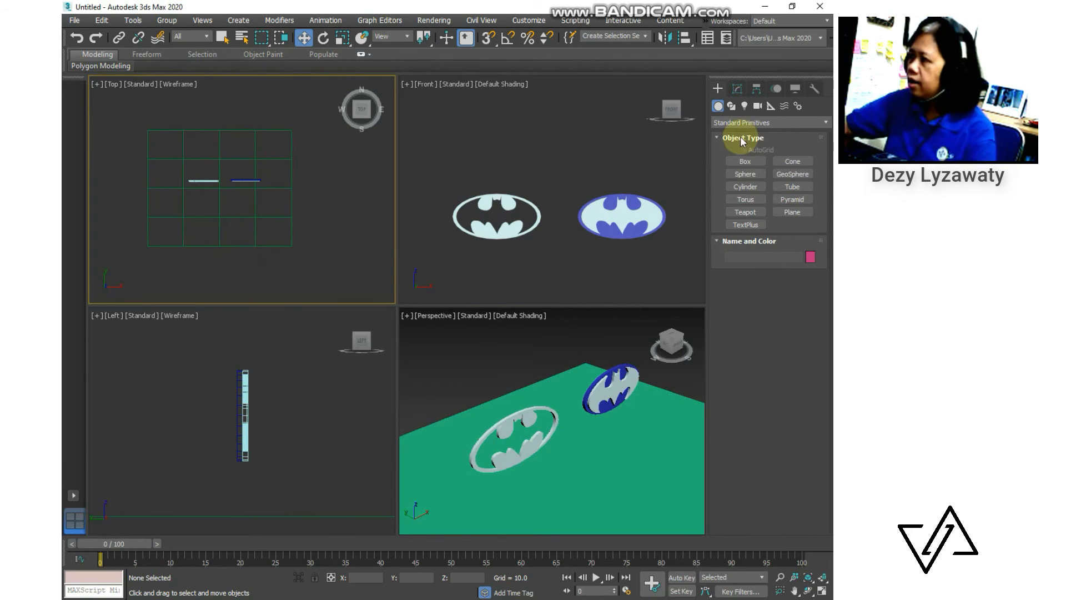
left_click(758, 106)
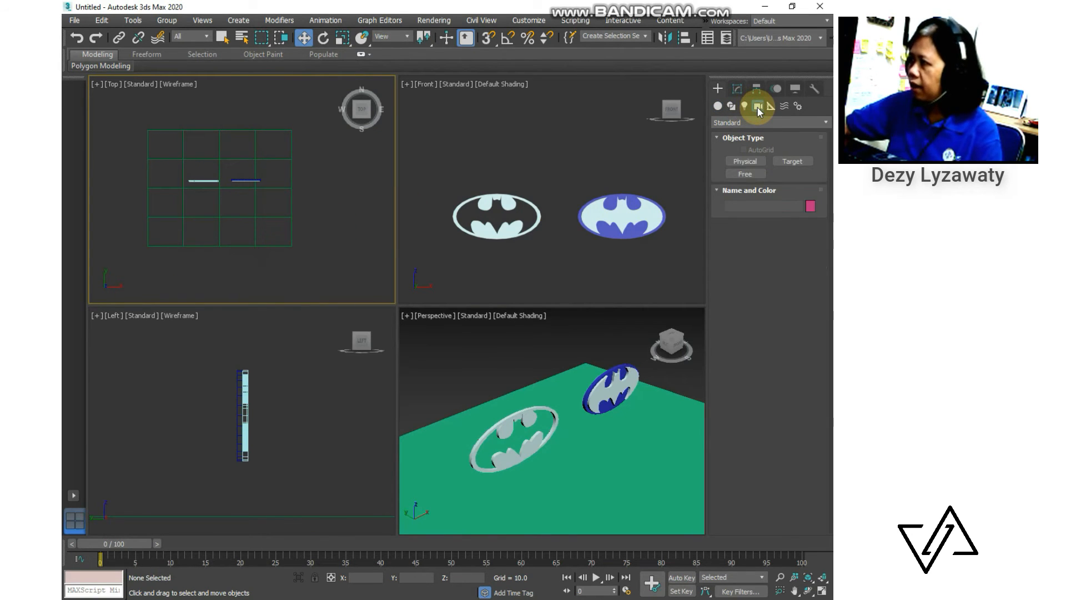
left_click(766, 122)
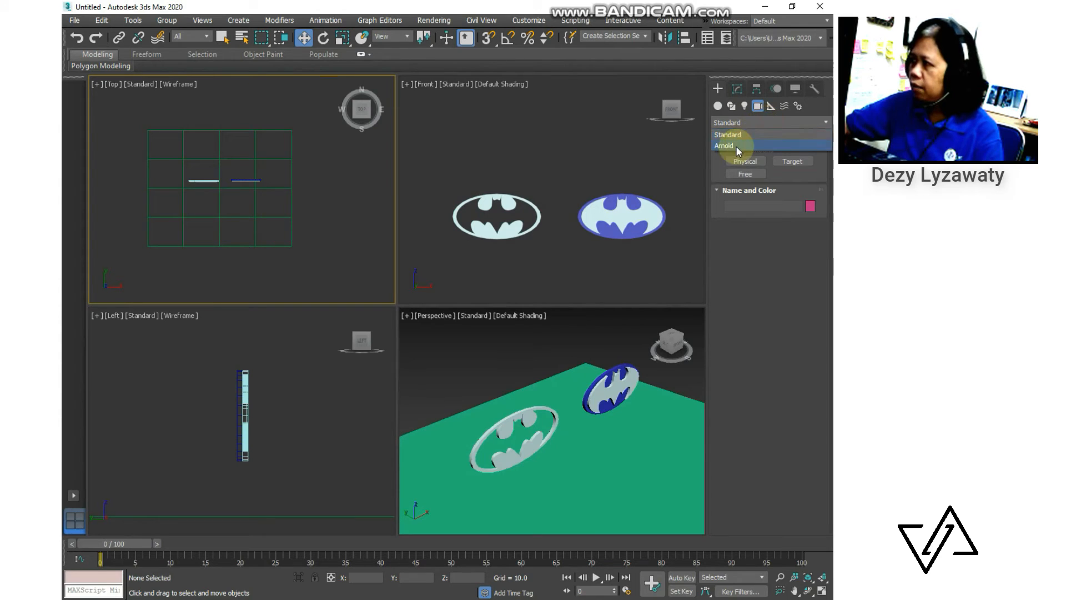
left_click(741, 135)
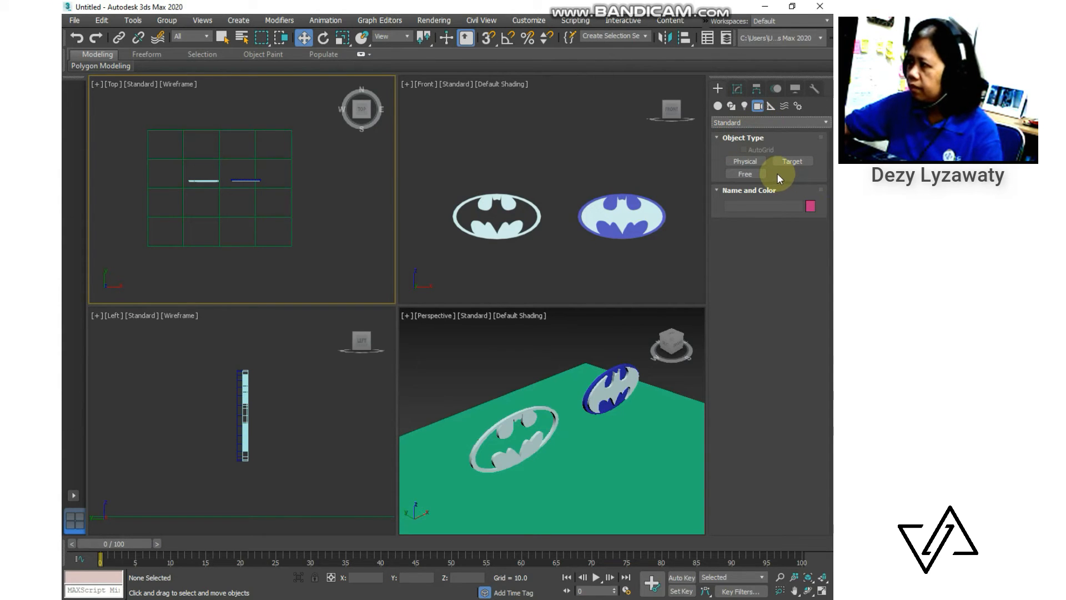
left_click(824, 123)
left_click(747, 134)
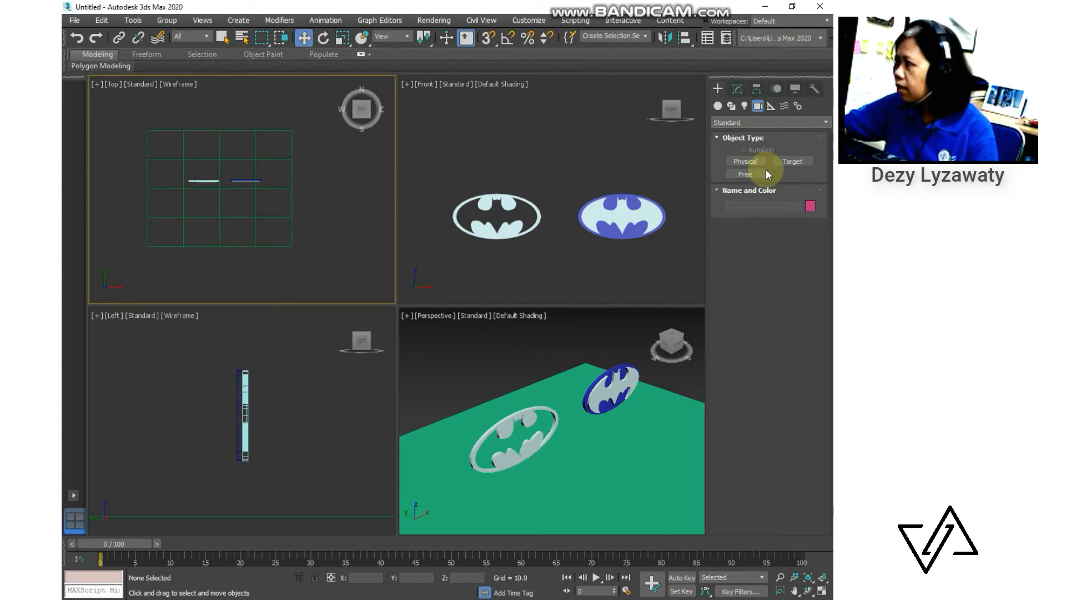
middle_click_drag(294, 245, 296, 237)
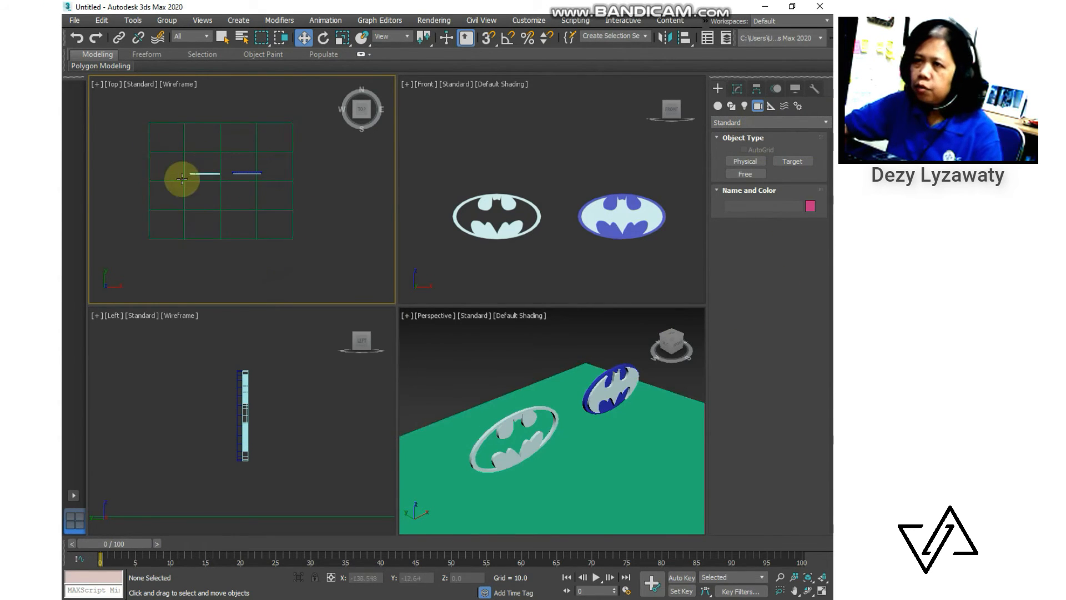
left_click(799, 163)
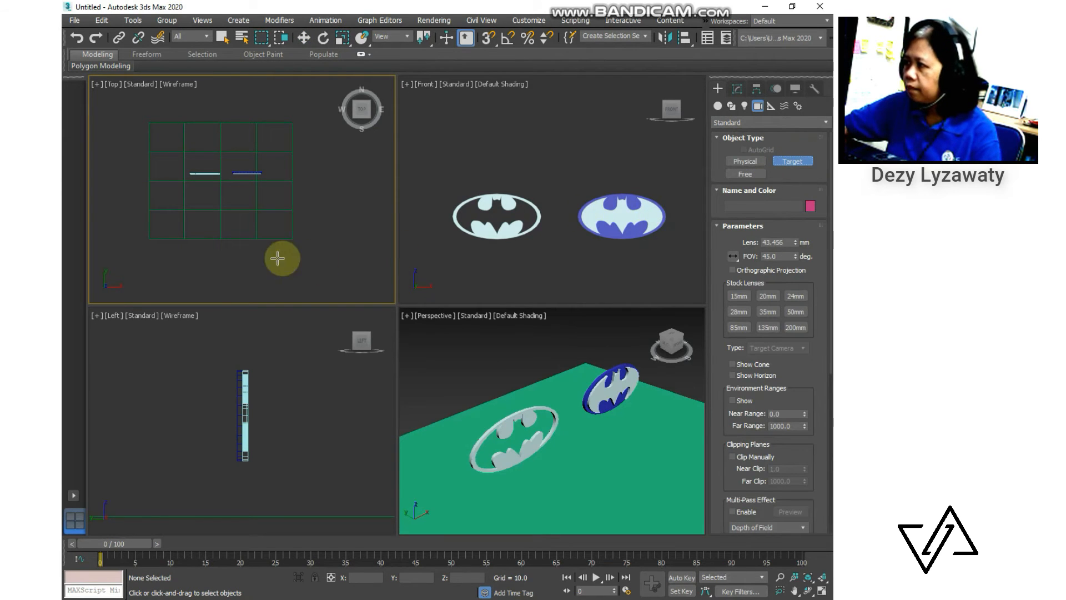
left_click_drag(166, 237, 239, 147)
left_click(489, 363)
key("c")
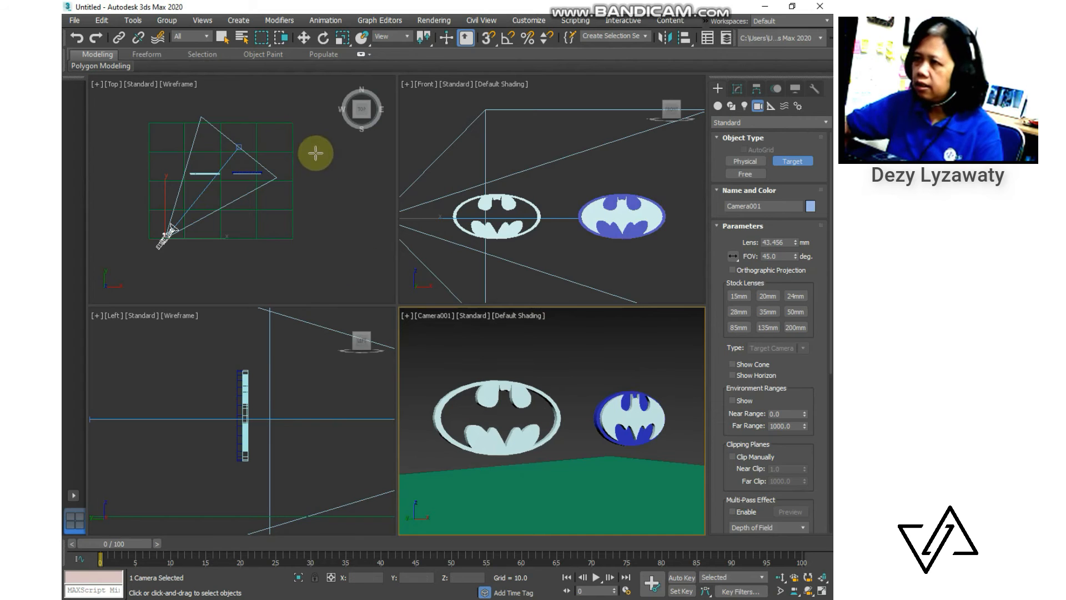
left_click(323, 37)
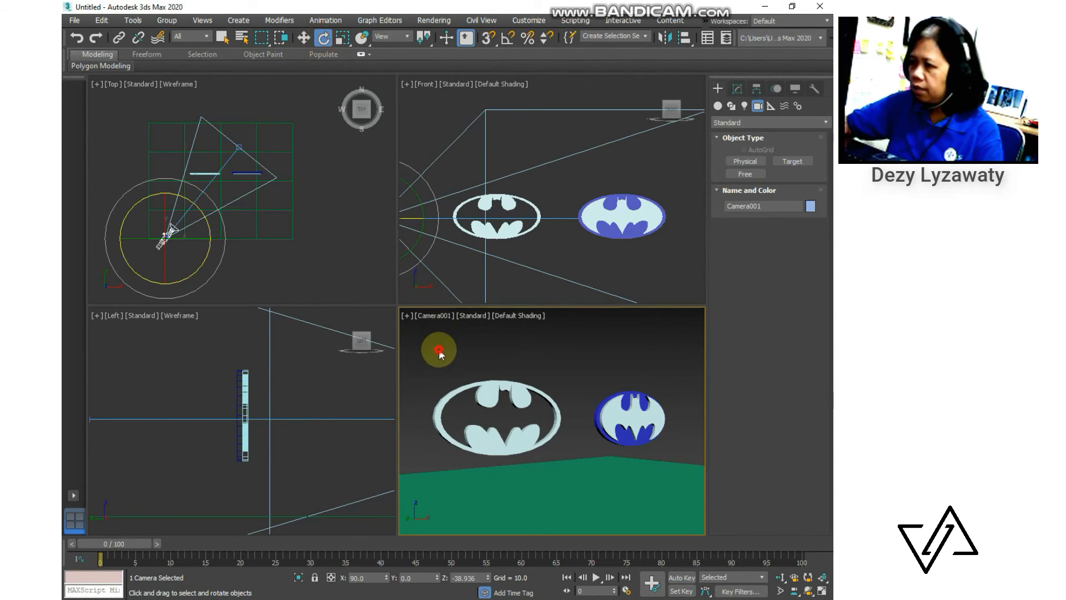
left_click(438, 350)
left_click(165, 245)
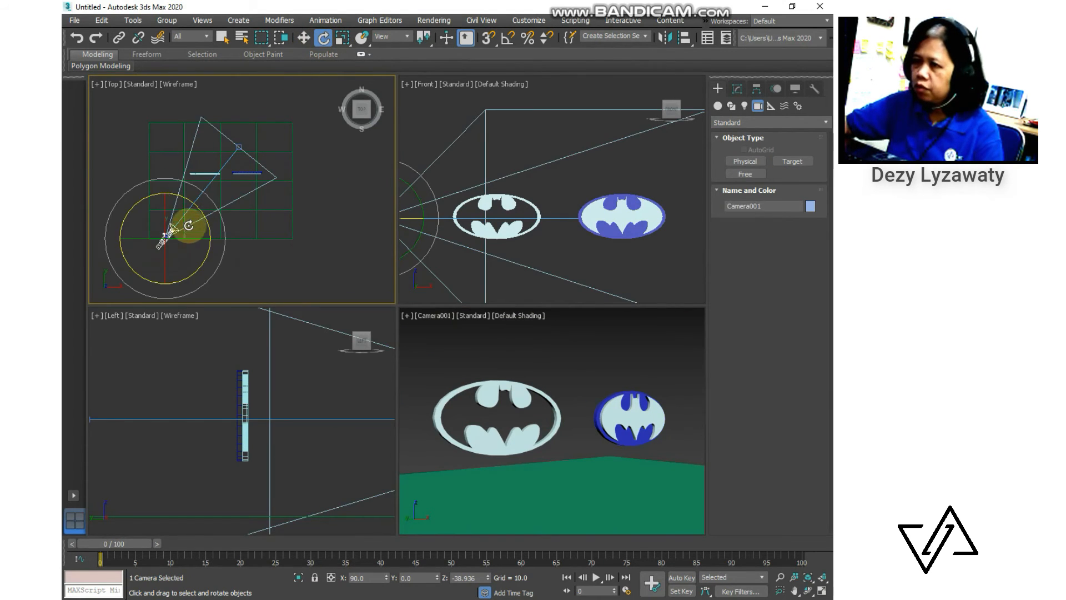
Move the camera slightly farther from the logos in the Top view, lower it in the Front view, and deselect it
left_click(303, 38)
left_click_drag(176, 228, 169, 223)
scroll(530, 251, "down", 2)
middle_click_drag(535, 255, 512, 216)
left_click_drag(430, 177, 428, 191)
left_click(575, 244)
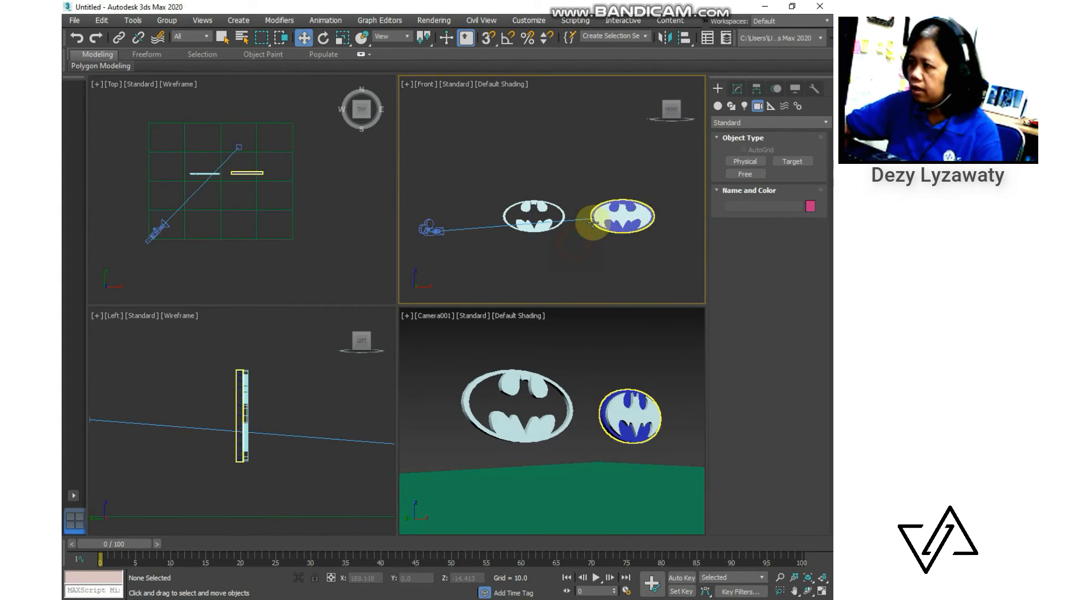
Raise the camera target about 30 units in the Front view
middle_click_drag(593, 223, 554, 225)
left_click(242, 148)
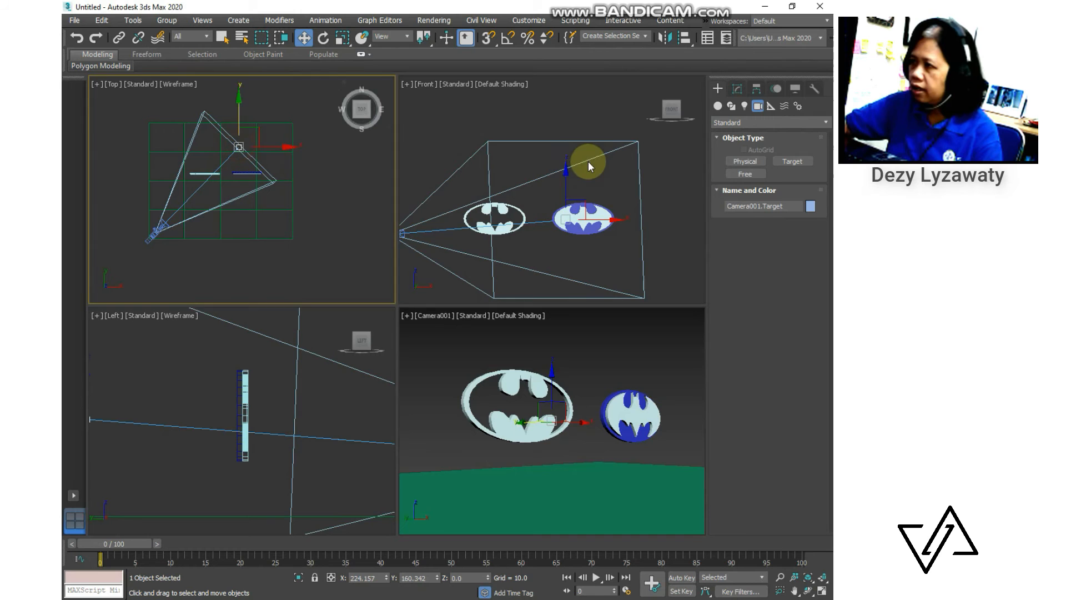
left_click_drag(583, 200, 578, 186)
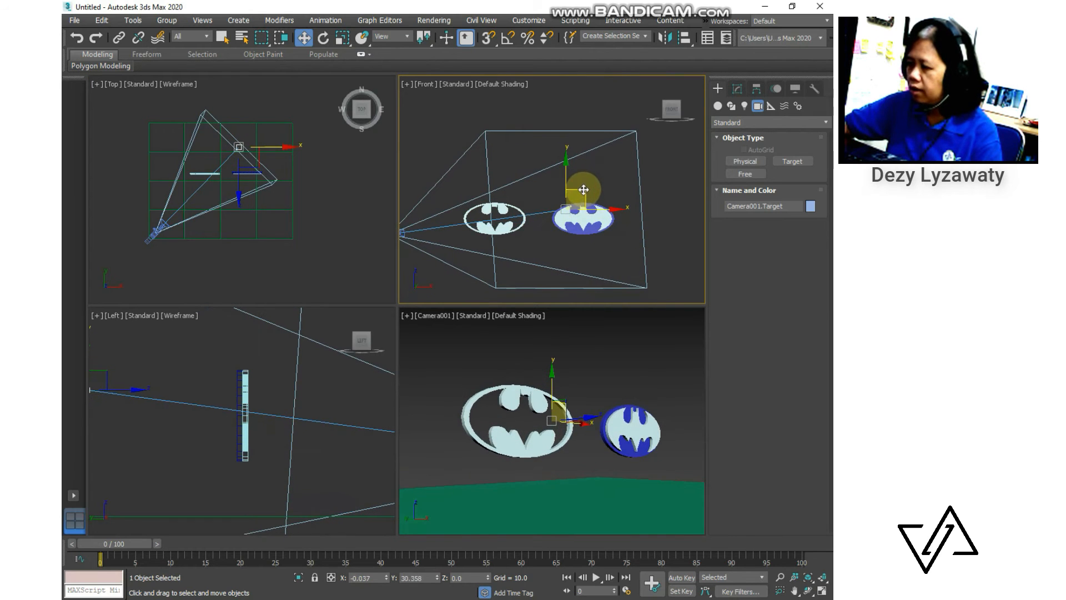
Shift the ground plane slightly to about X 160, Y -10 in the camera view, and deselect it
left_click(604, 510)
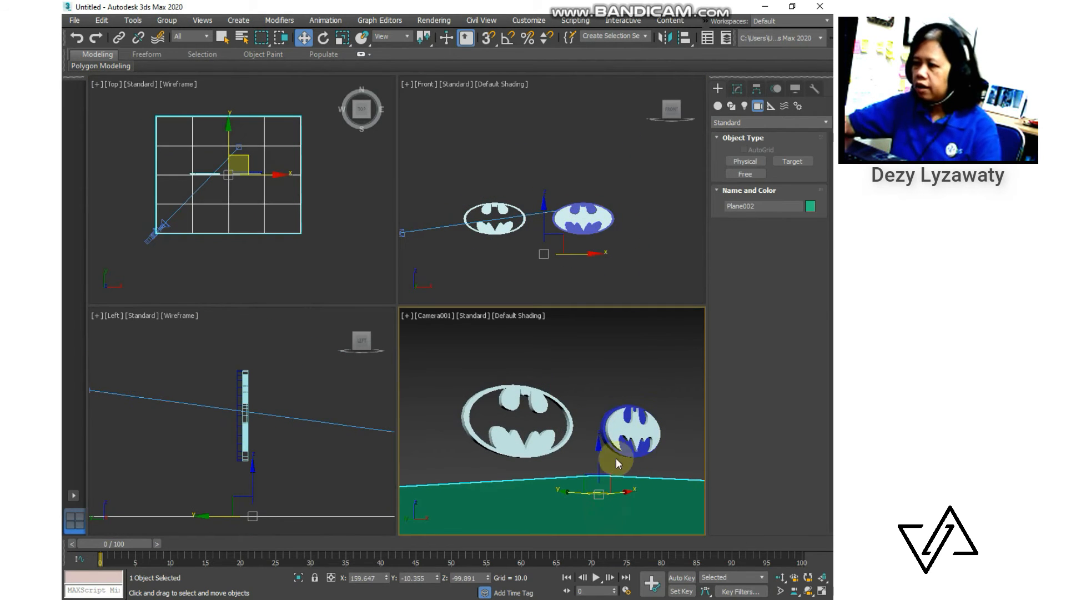
left_click(602, 427)
left_click(603, 353)
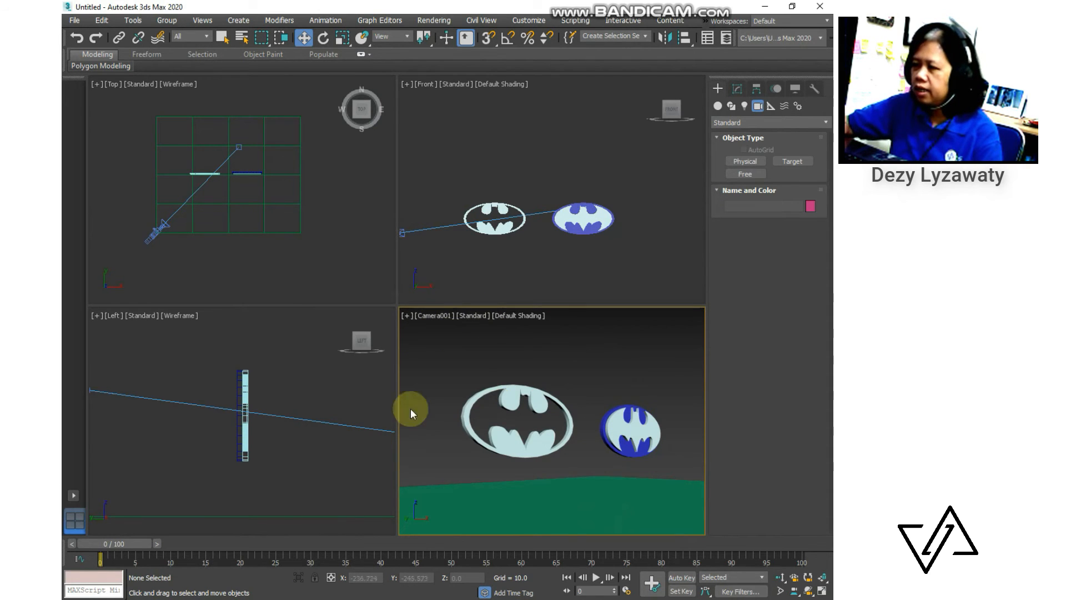
Show safe frames in the Camera001 viewport
left_click(444, 316)
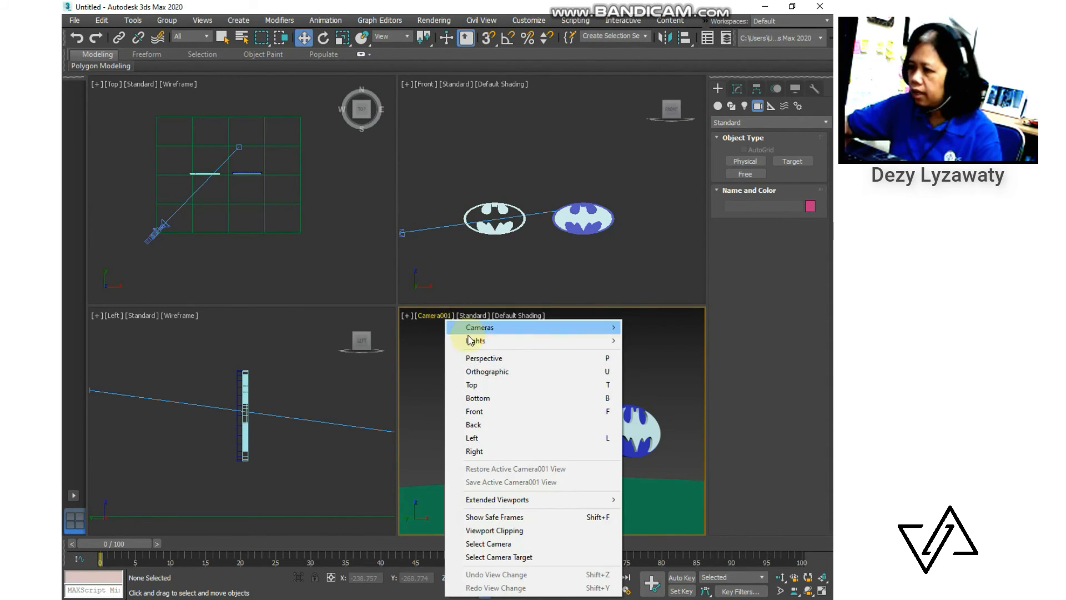
left_click(510, 519)
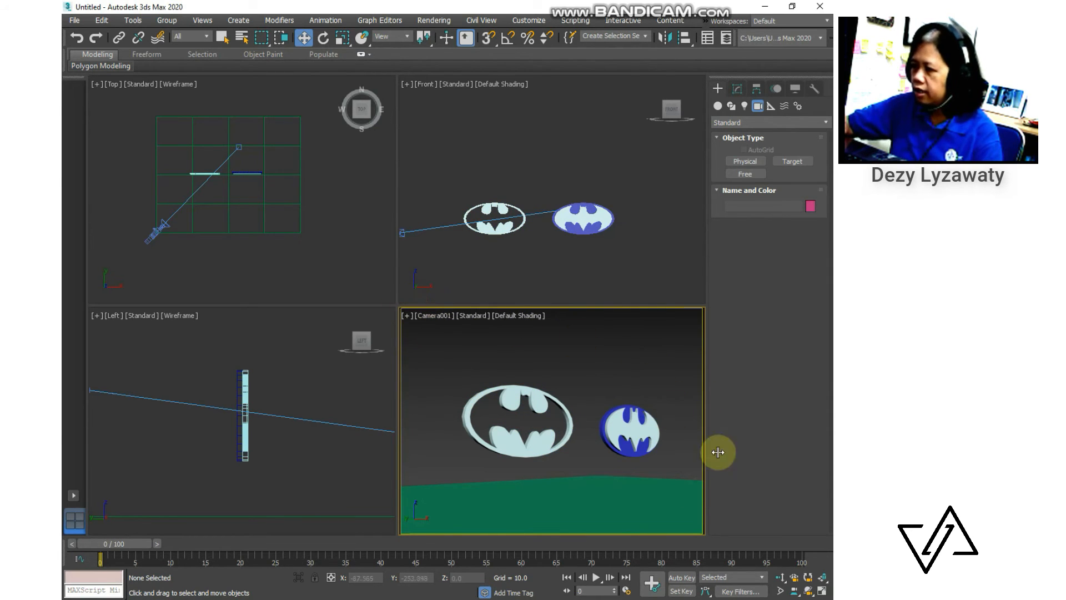
left_click(361, 262)
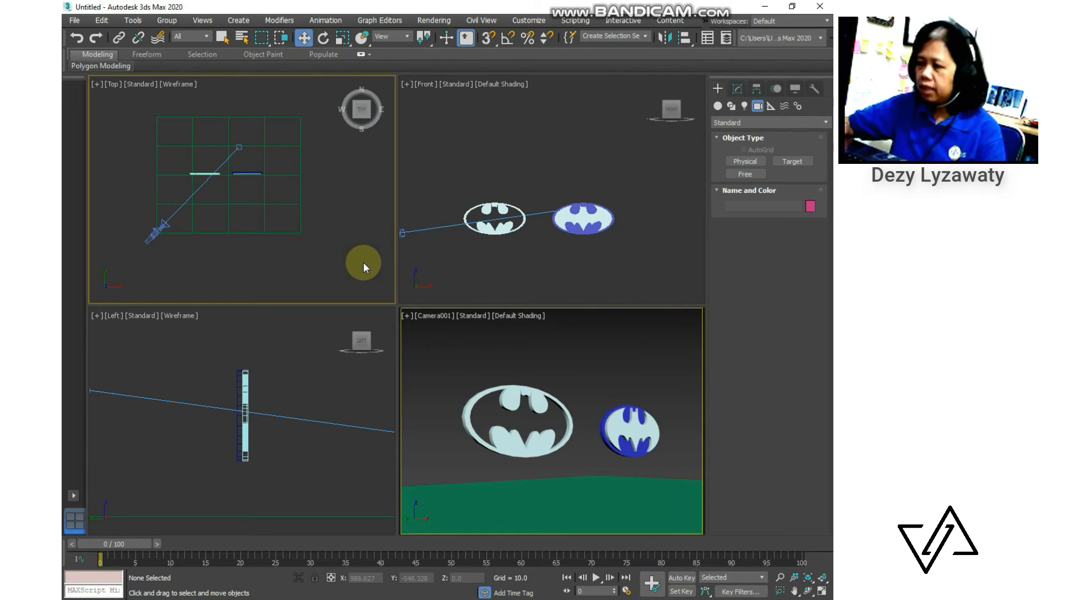
Open the Compact Material Editor and assign the 02 - Default material to the ground plane
left_click(434, 21)
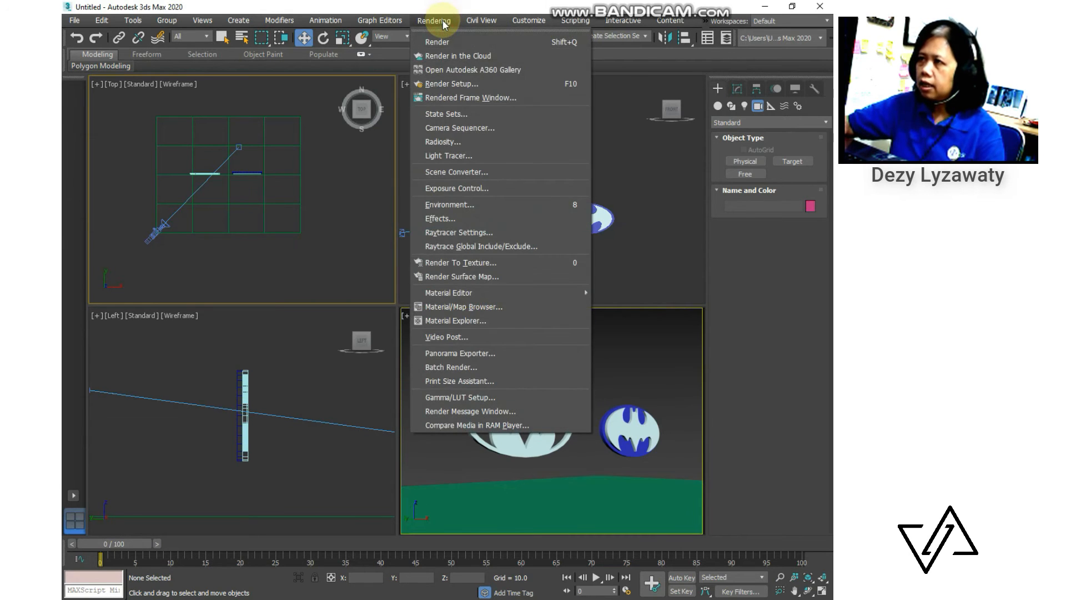
mouse_move(549, 286)
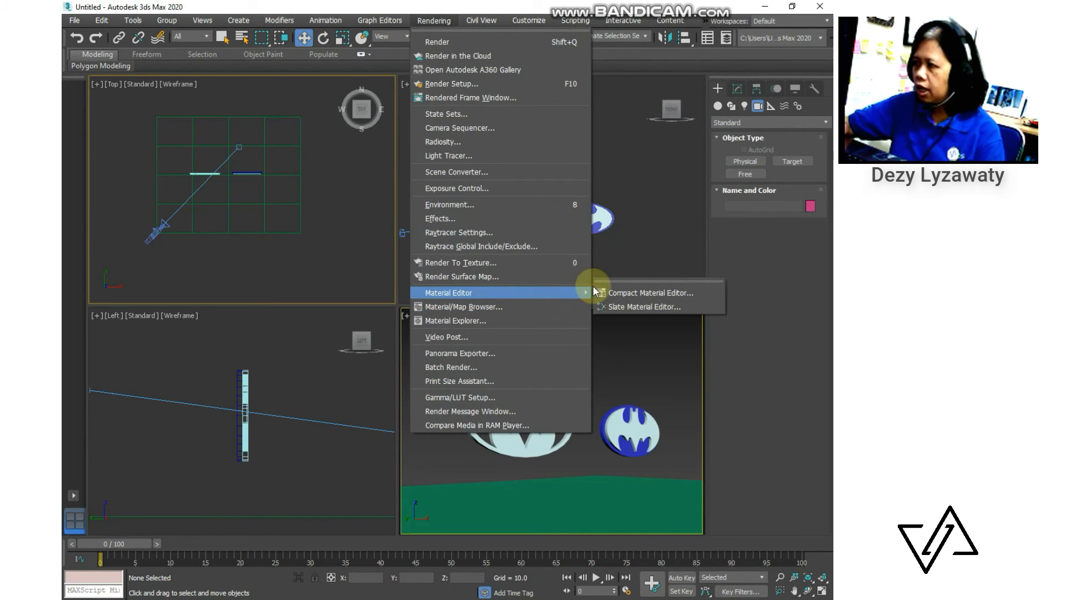
left_click(617, 291)
left_click(231, 124)
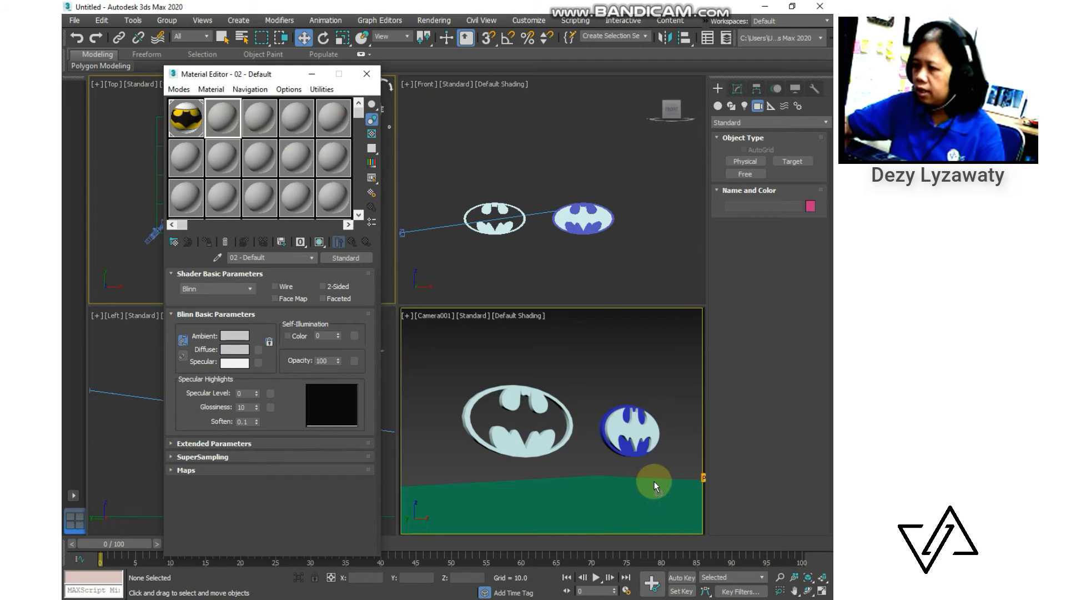
left_click_drag(598, 488, 605, 488)
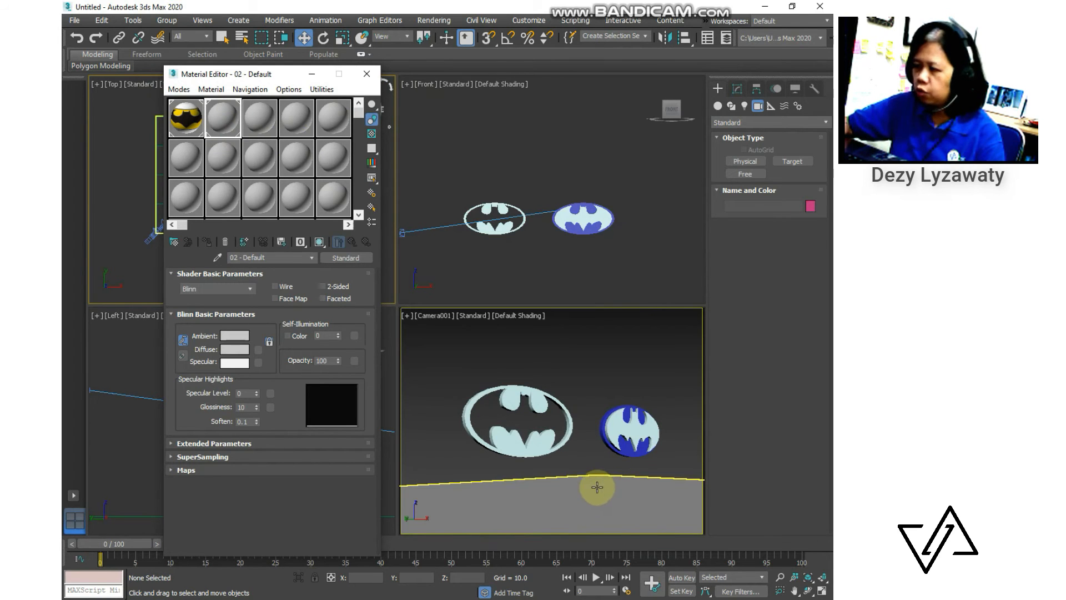
Assign the 03 - Default material to the attached logo and to the oval and bat of the separate logo
left_click_drag(269, 114, 543, 412)
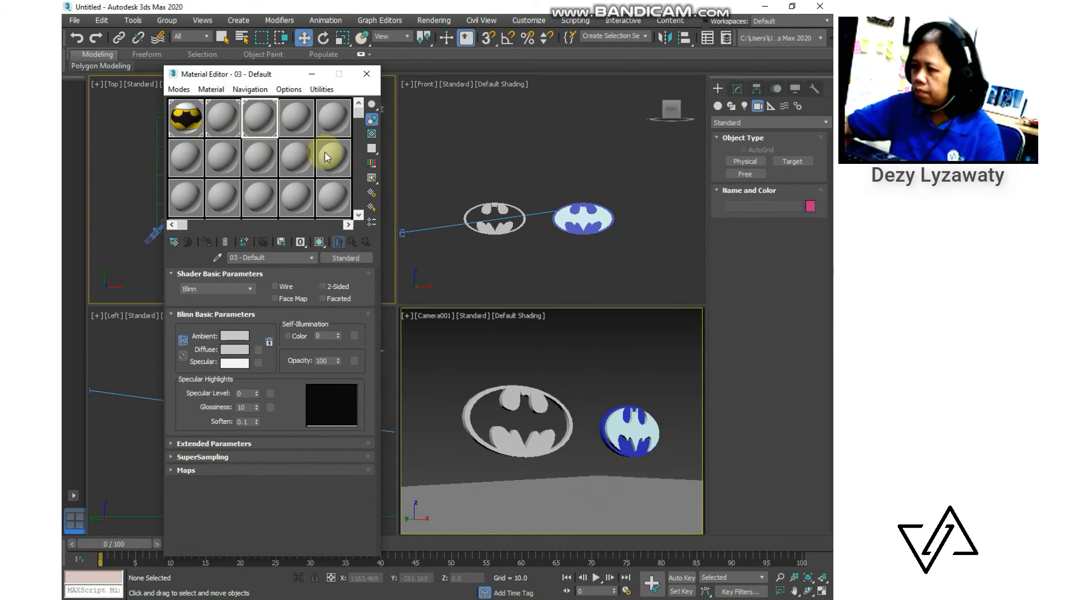
left_click_drag(269, 113, 615, 426)
left_click_drag(257, 115, 602, 439)
left_click(639, 352)
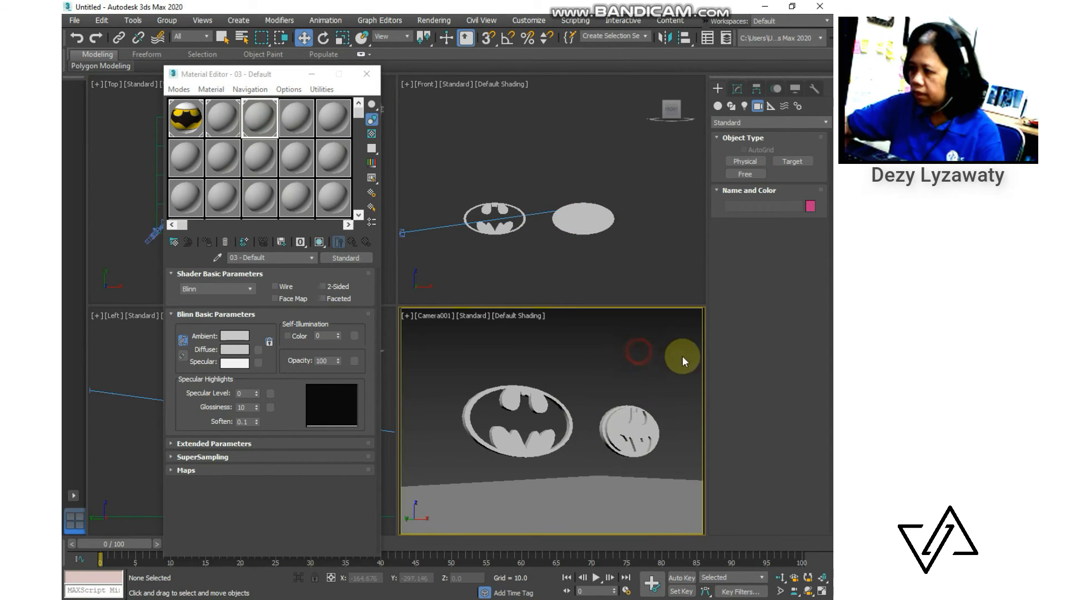
Set the diffuse colour of the ground plane's 02 - Default material to black
left_click(229, 118)
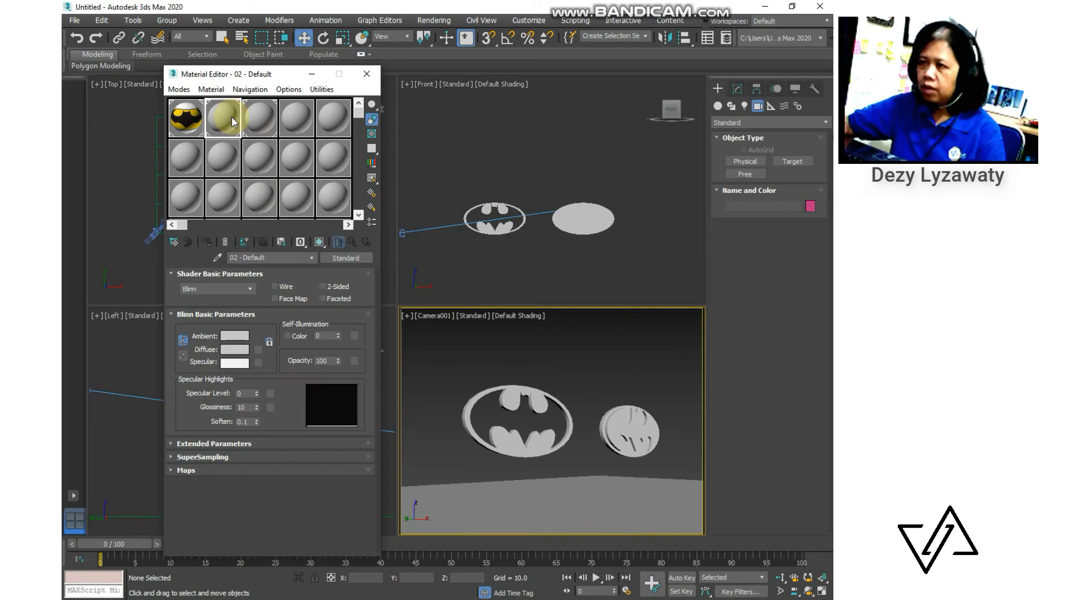
left_click(261, 112)
left_click(219, 119)
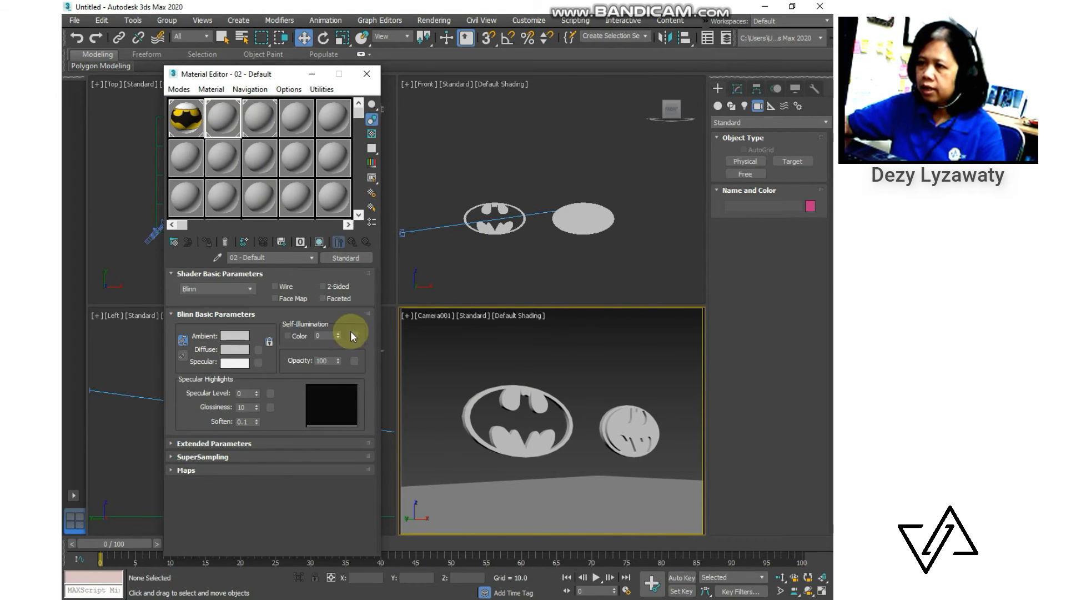
left_click(234, 348)
left_click_drag(558, 158, 576, 237)
left_click(501, 186)
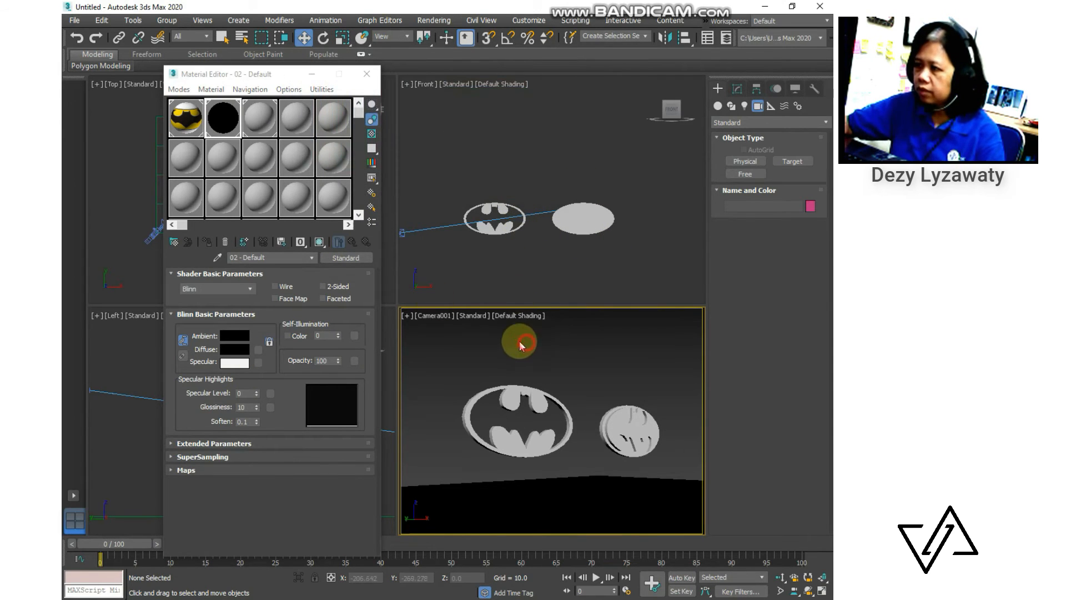
Reapply the 03 - Default material to the attached logo, select that logo, and set the material's shader to Metal
left_click(257, 121)
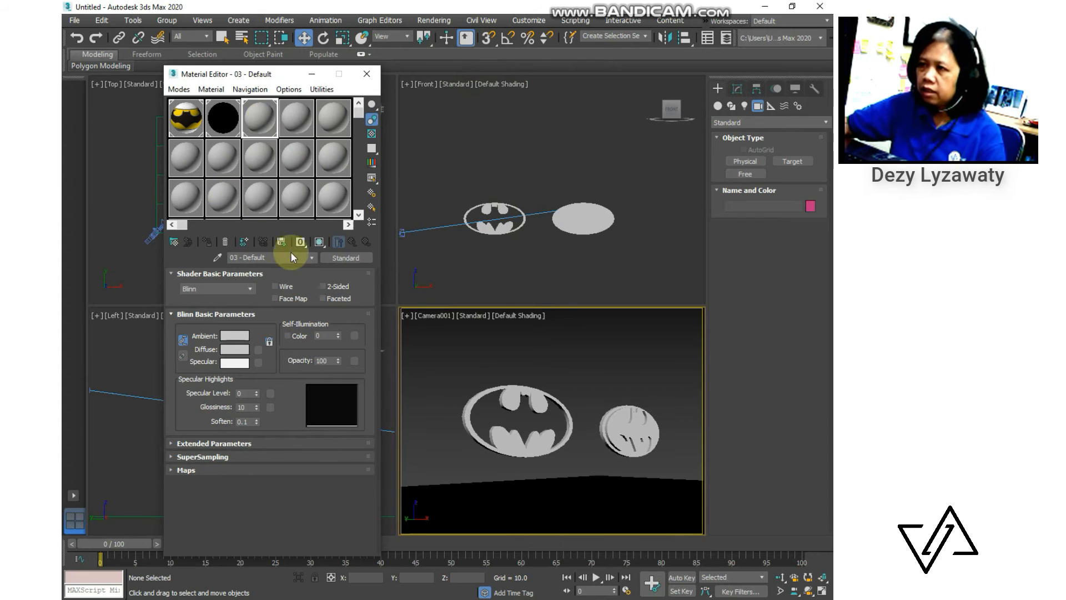
left_click_drag(258, 122, 564, 419)
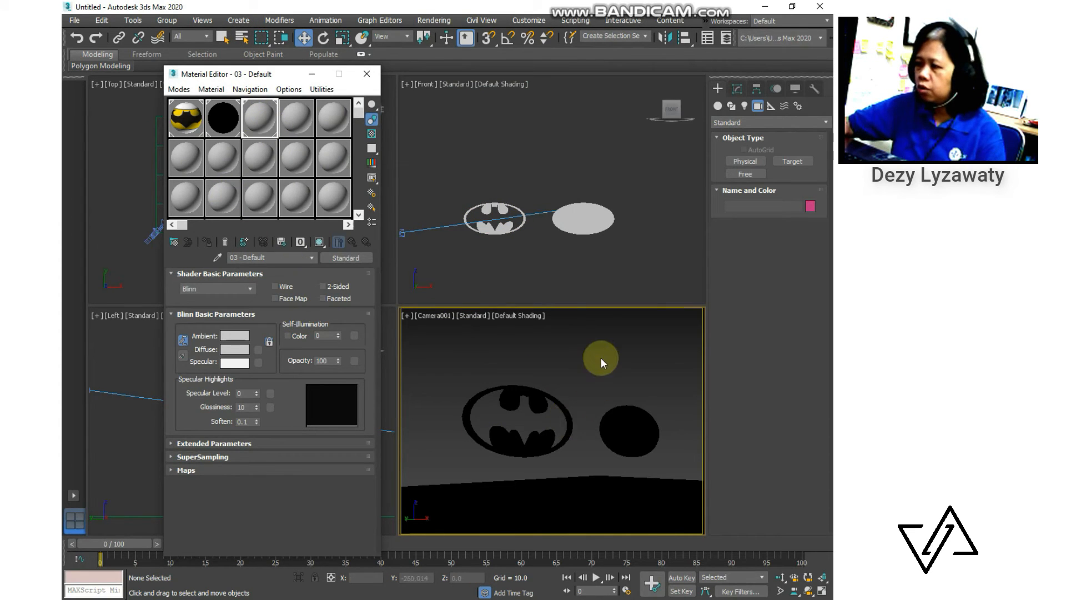
left_click(585, 337)
left_click(538, 388)
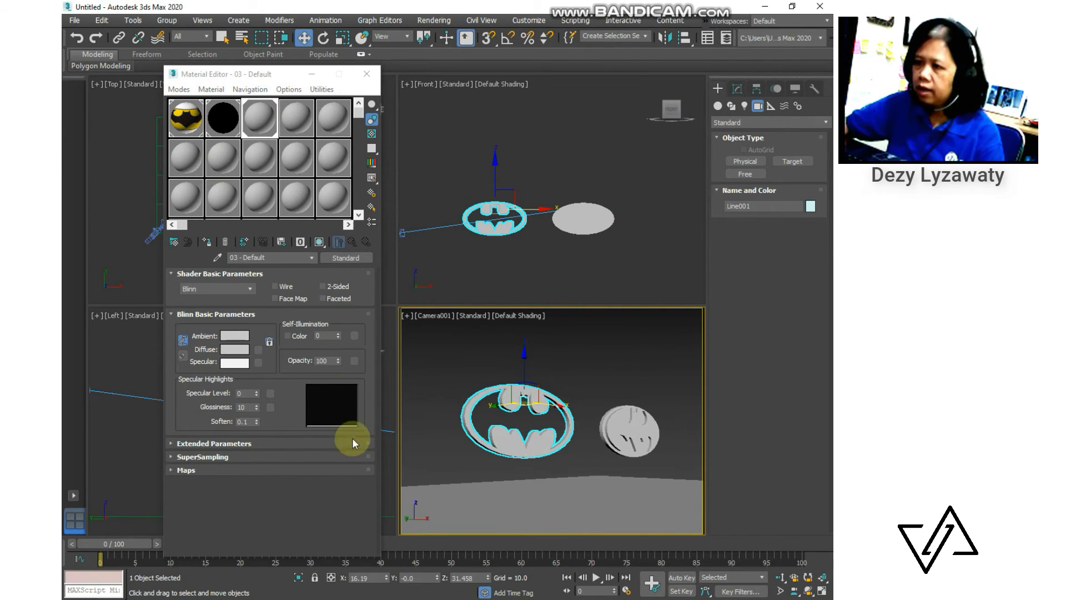
left_click(251, 288)
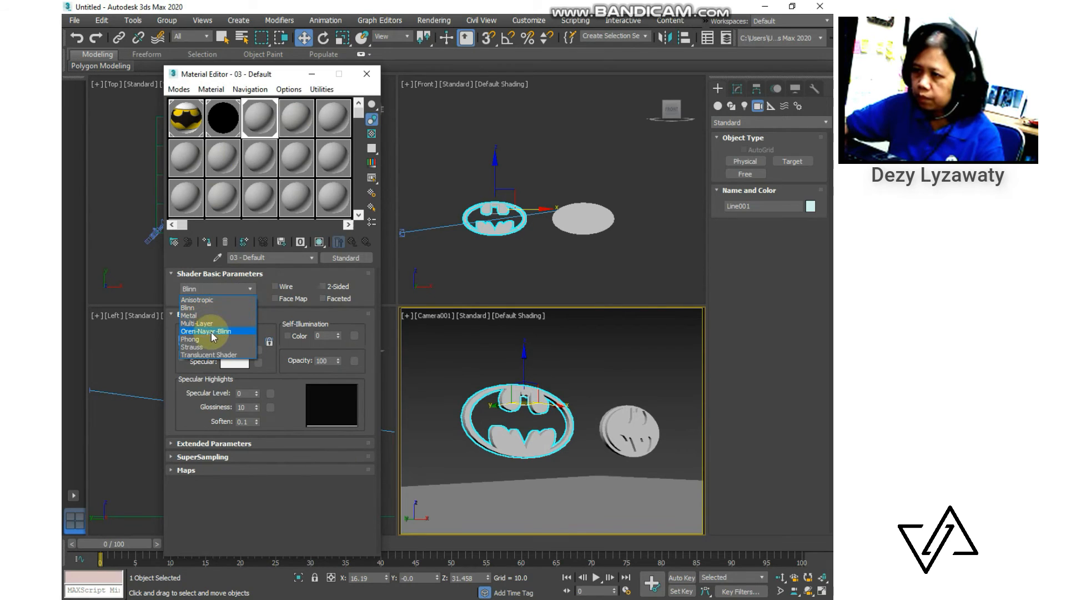
left_click(189, 314)
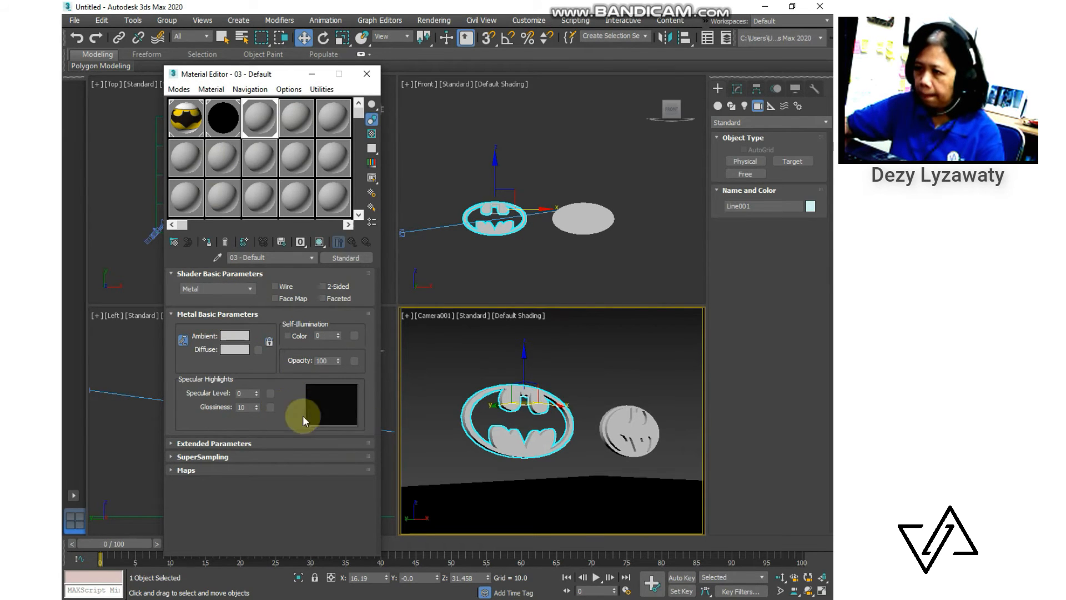
Set the 03 - Default material's Specular Level to 148 and Glossiness to 51
left_click_drag(255, 392, 252, 350)
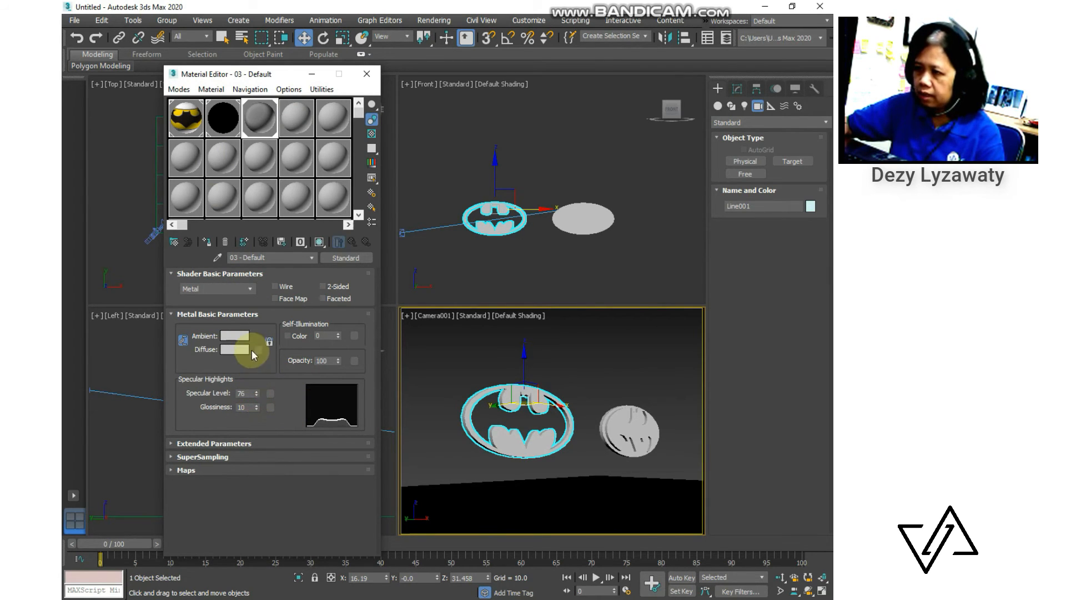
left_click_drag(251, 407, 251, 352)
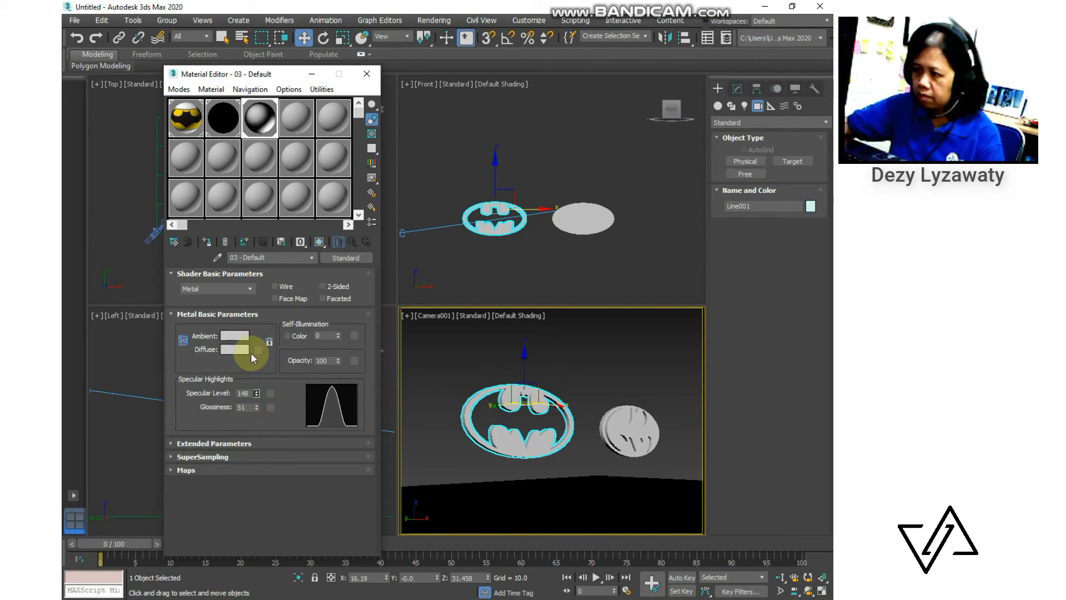
left_click(258, 444)
left_click(258, 444)
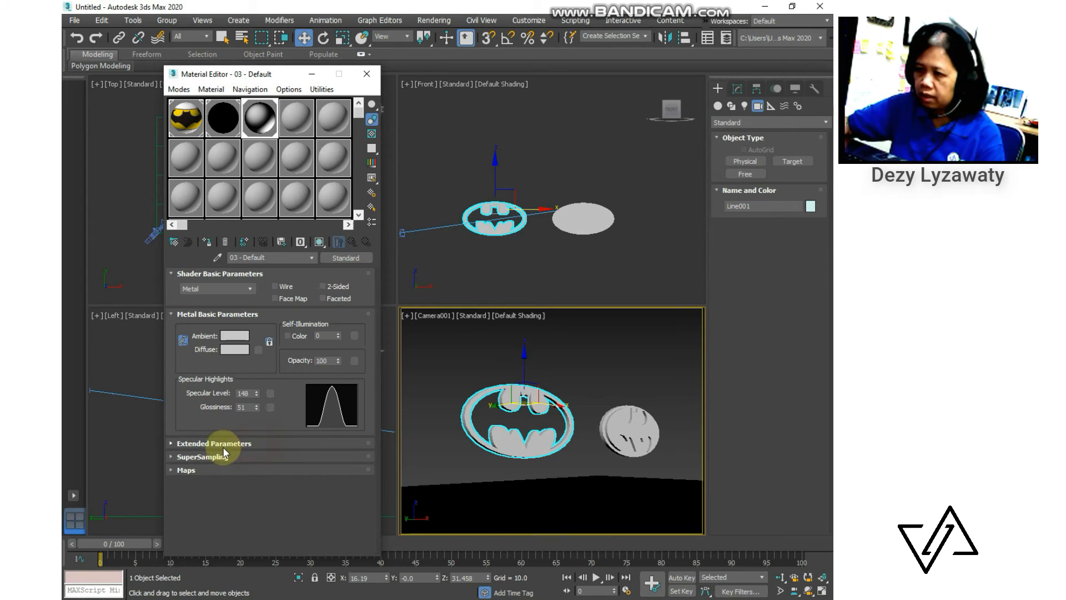
Add a Raytrace map to the Reflection channel of the 03 - Default material and return to its parent level
left_click(235, 471)
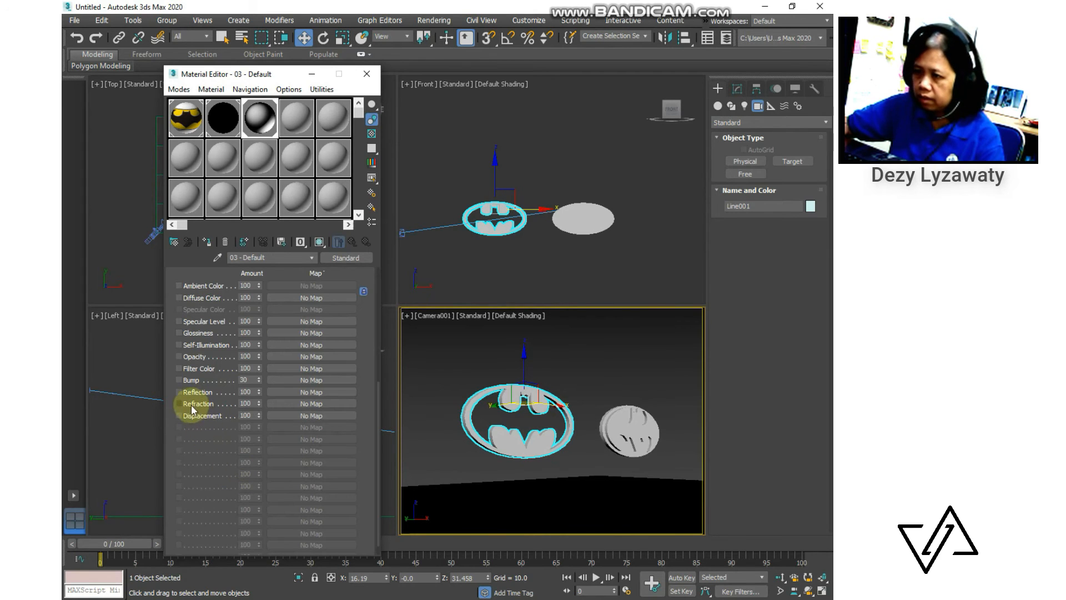
left_click(179, 392)
left_click(285, 391)
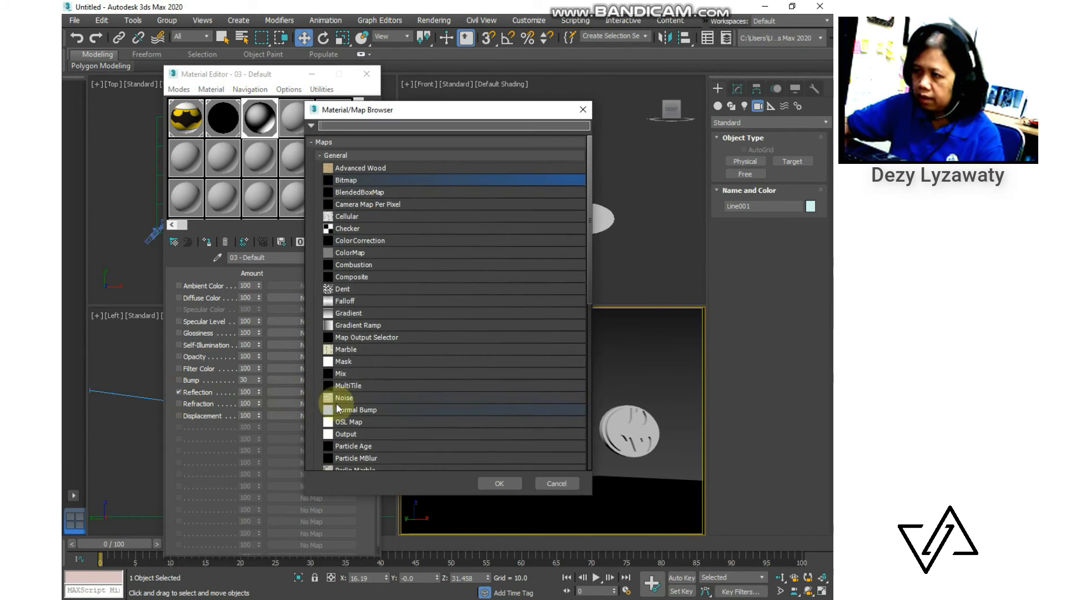
scroll(363, 375, "down", 3)
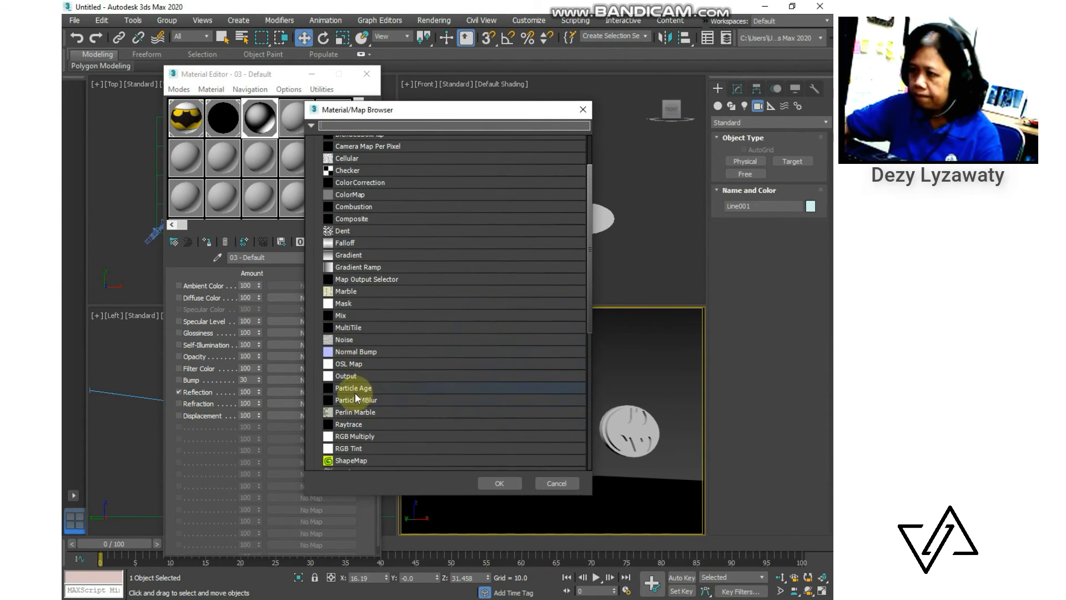
left_click(349, 424)
left_click(499, 483)
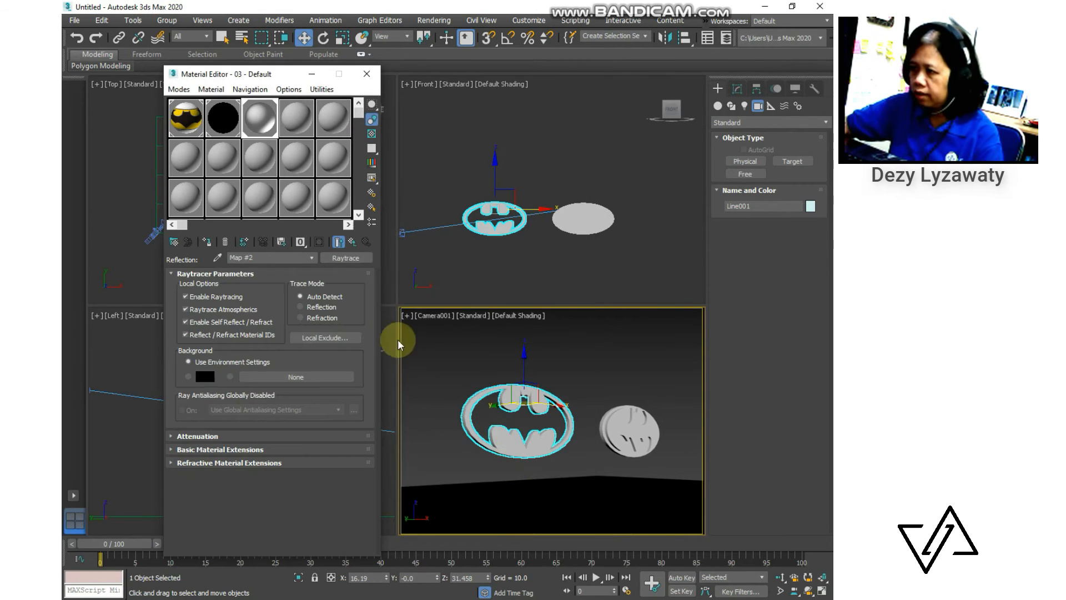
left_click(358, 244)
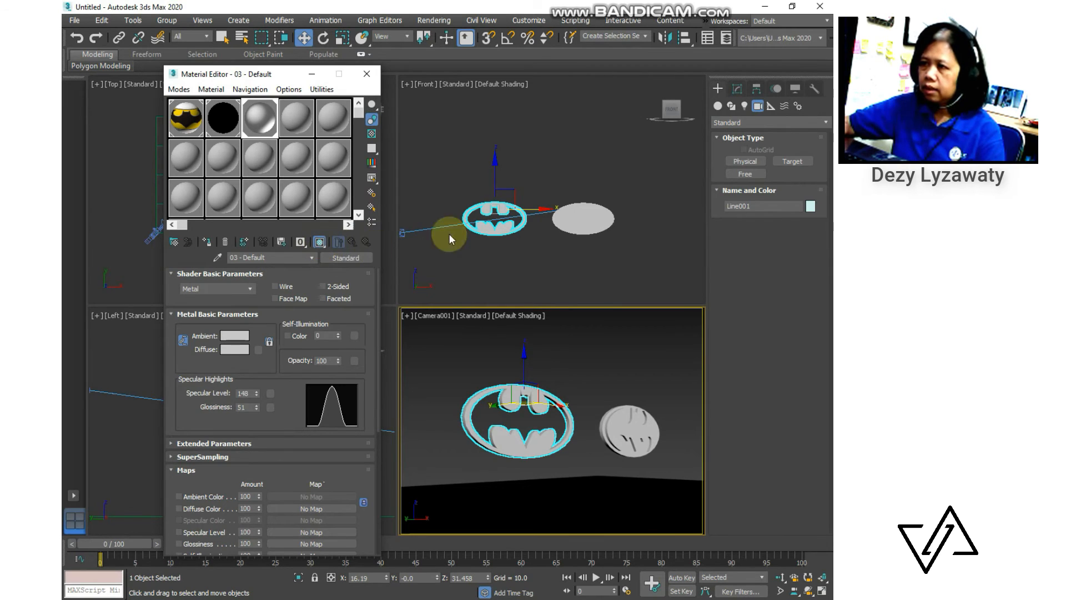
Close the Material Editor and render the Camera001 view
left_click(378, 73)
left_click(444, 22)
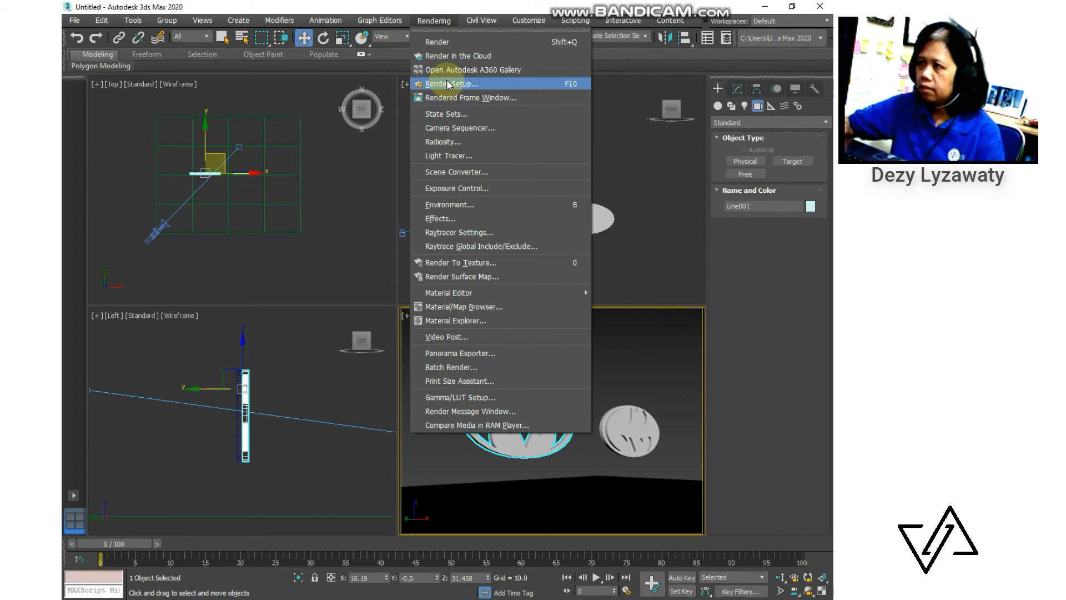
left_click(439, 42)
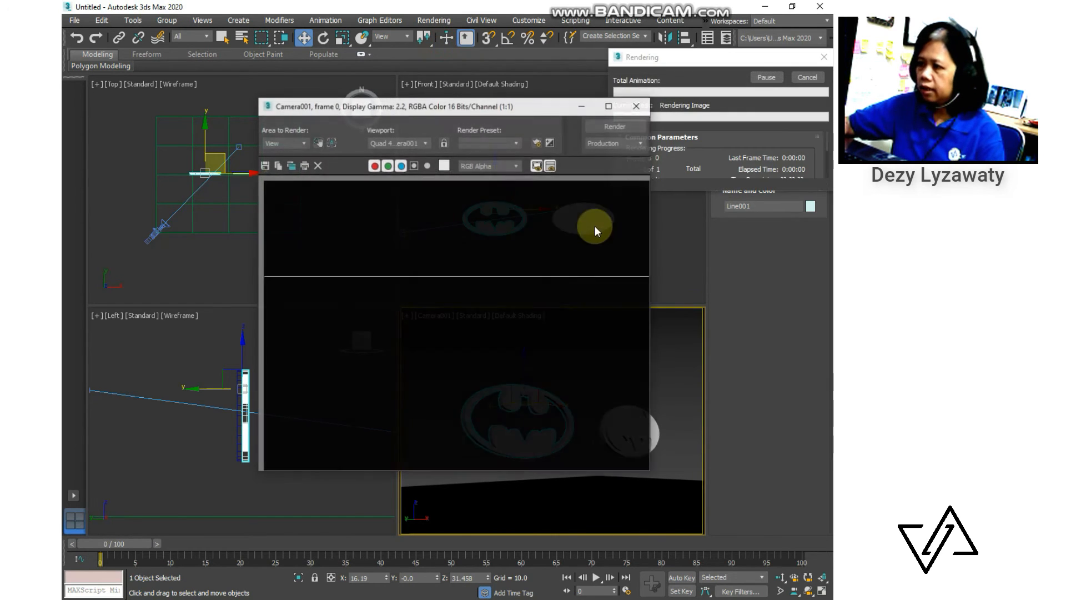
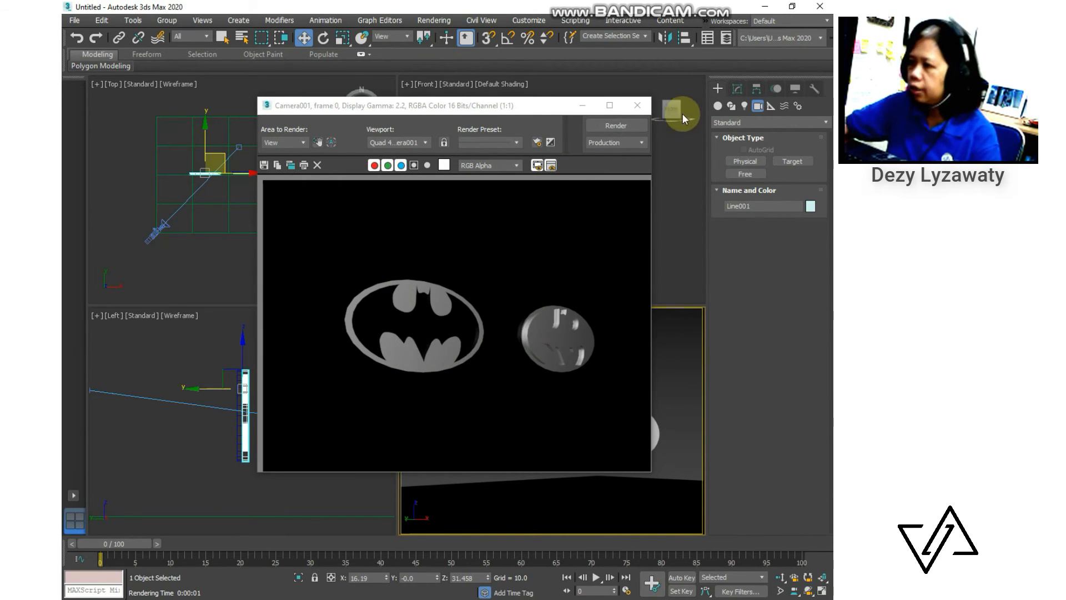
Close the render and create a standard Target Spot light in the Top view, about 908 units long, running from behind the logos to in front
left_click(638, 105)
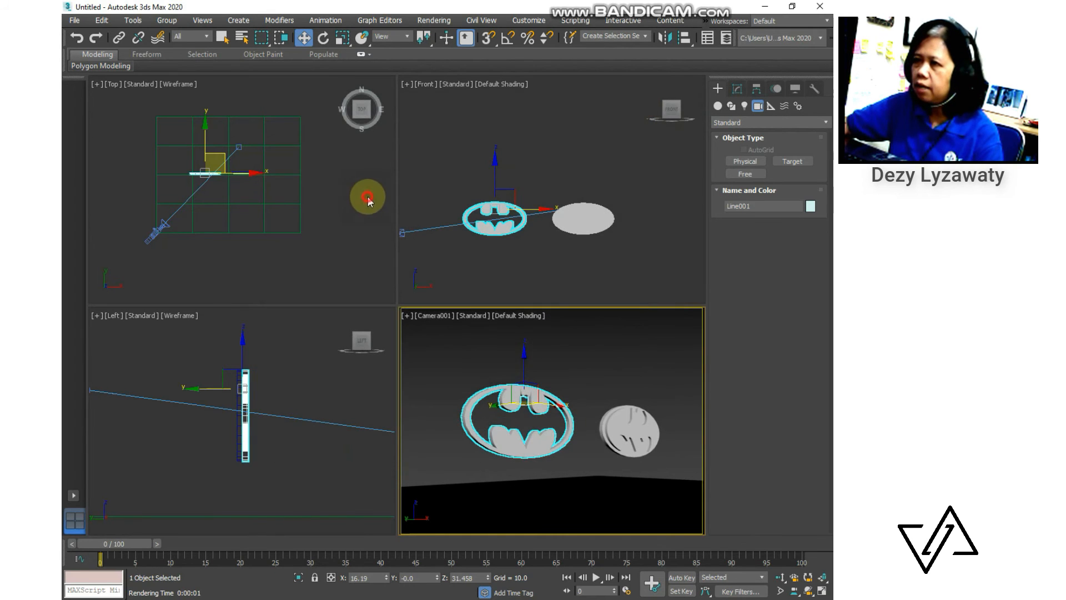
left_click(368, 195)
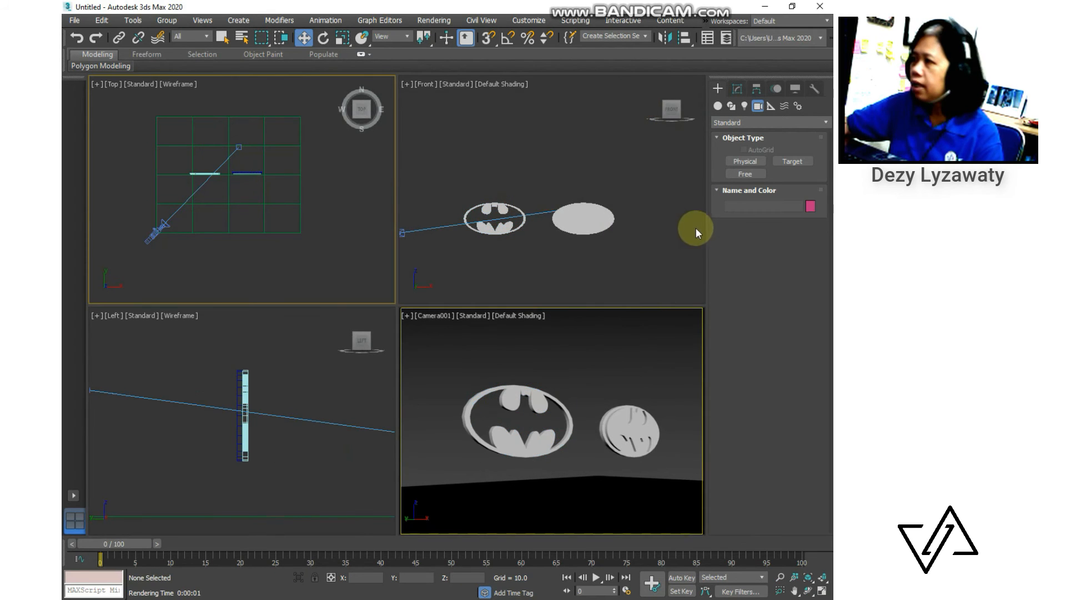
left_click(745, 106)
left_click(776, 123)
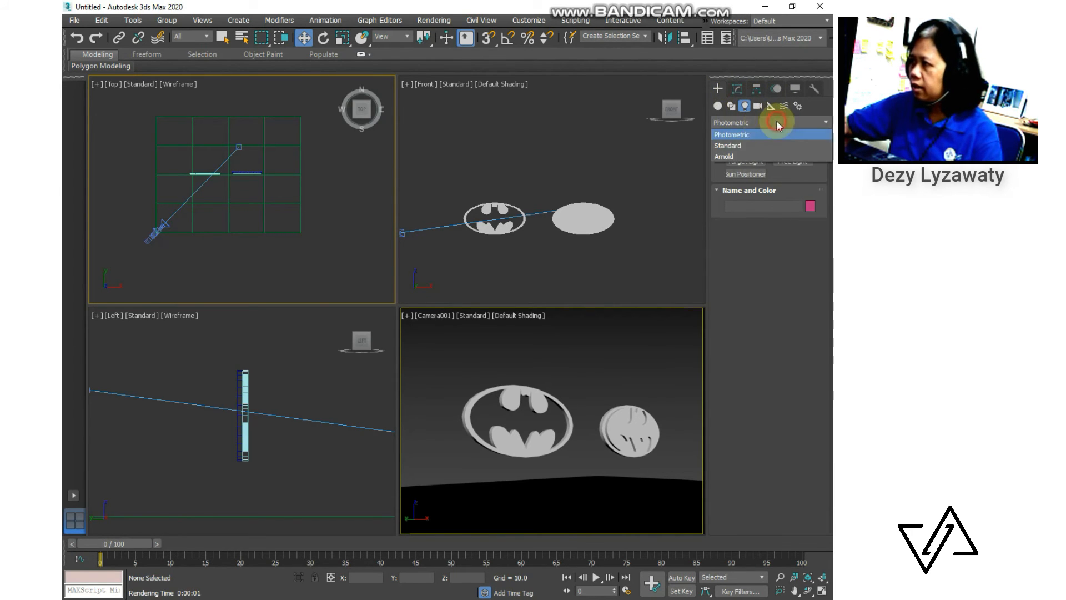
left_click(742, 144)
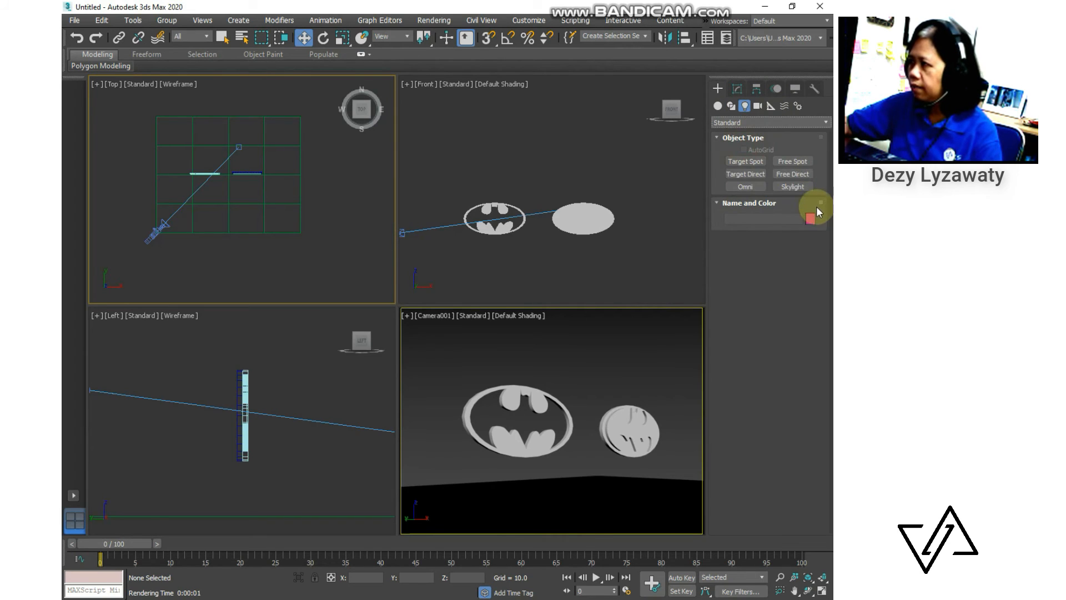
left_click(745, 161)
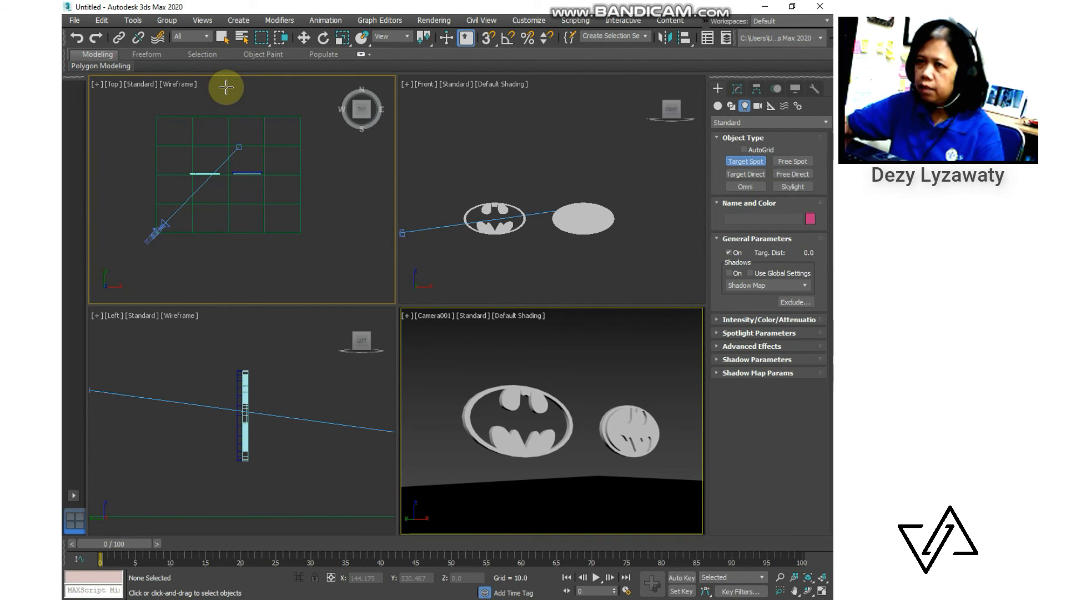
left_click_drag(226, 87, 226, 234)
Raise the spotlight source in the Front view to a height of about 213 units
scroll(530, 259, "down", 4)
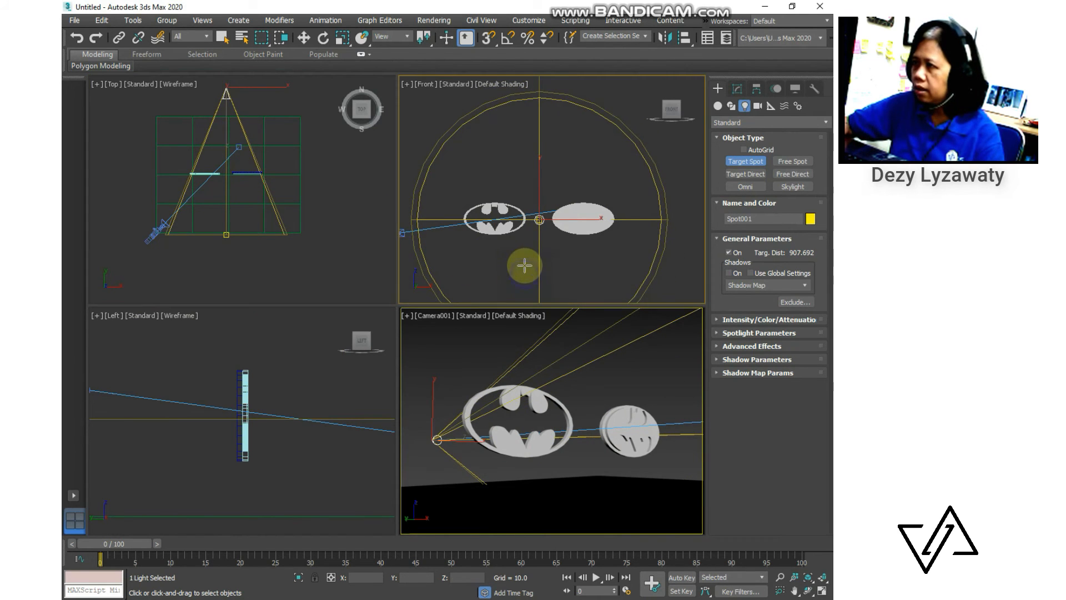
middle_click_drag(531, 258, 501, 258)
left_click(303, 38)
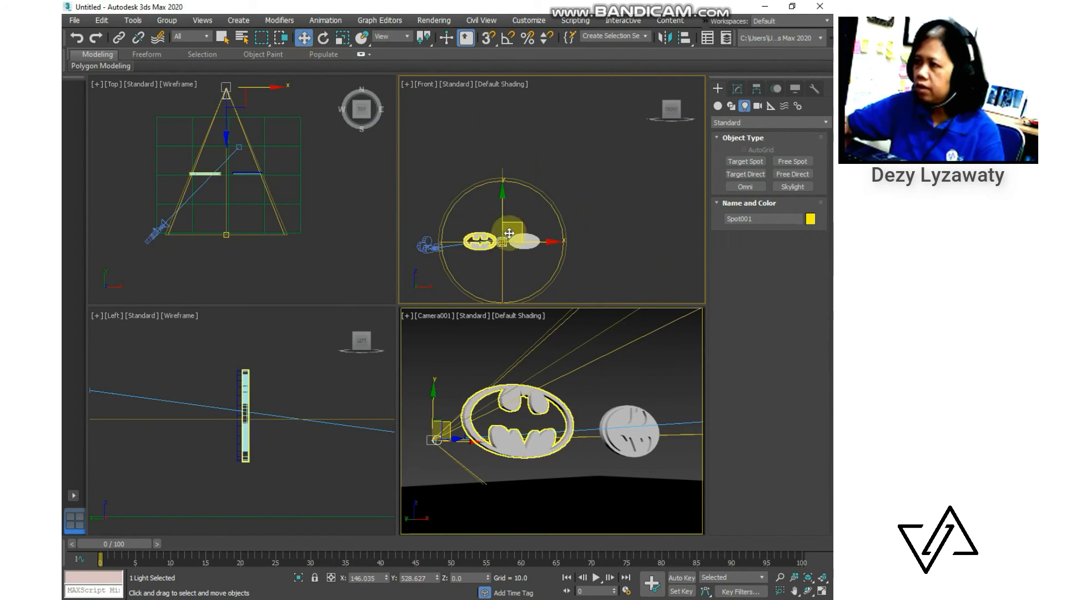
mouse_move(504, 219)
left_mouse_down()
mouse_move(503, 149)
mouse_move(502, 207)
left_mouse_up()
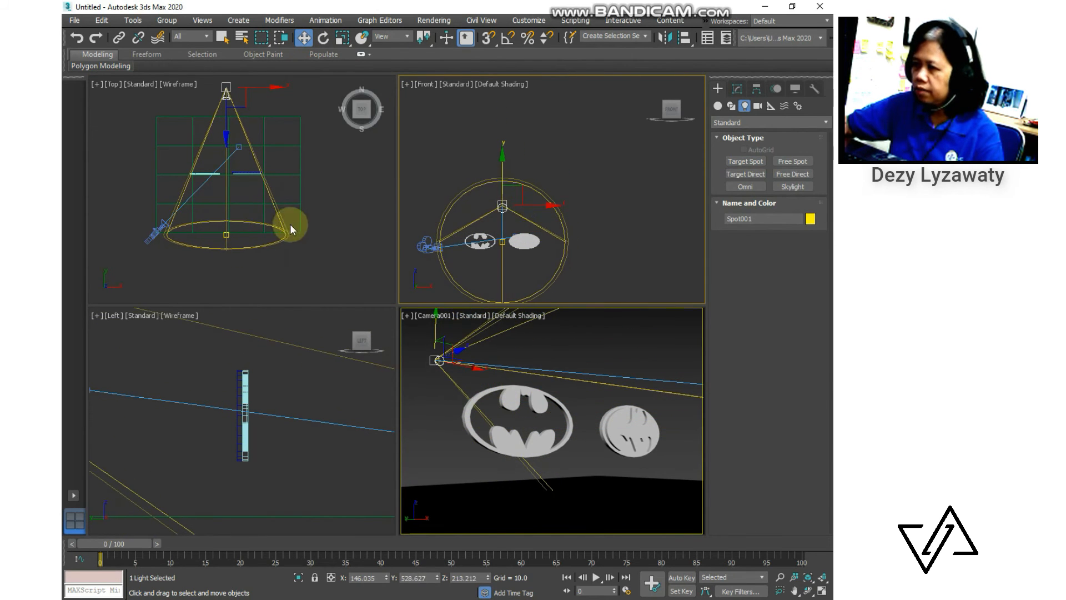
Move the spotlight's target in the Left view closer to the logos and slightly below the ground plane
left_click(296, 458)
scroll(291, 415, "down", 6)
middle_click_drag(338, 423, 283, 413)
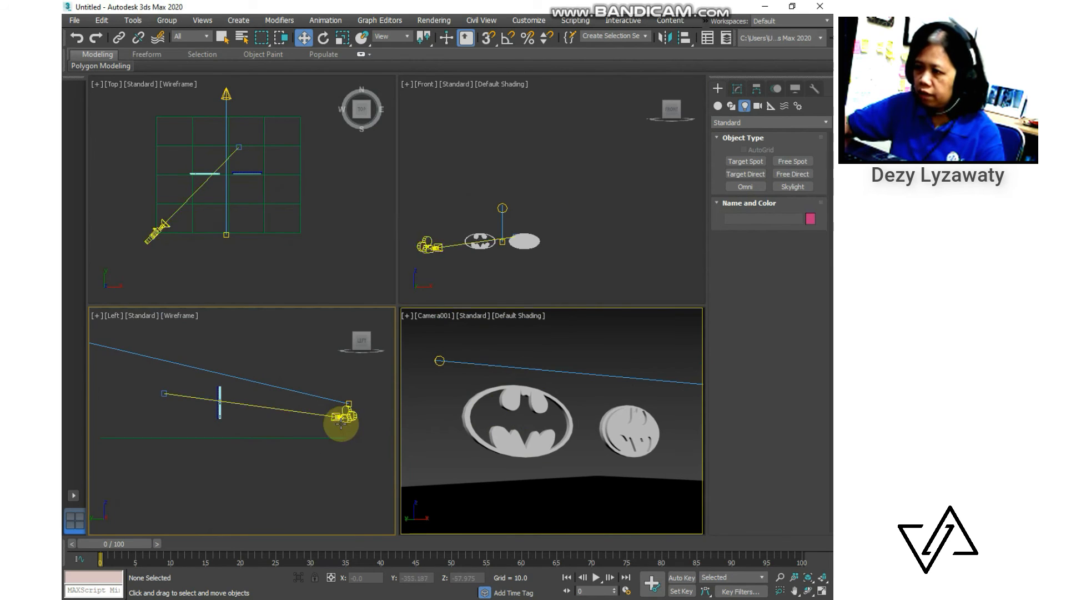
left_click(349, 405)
left_click(372, 397)
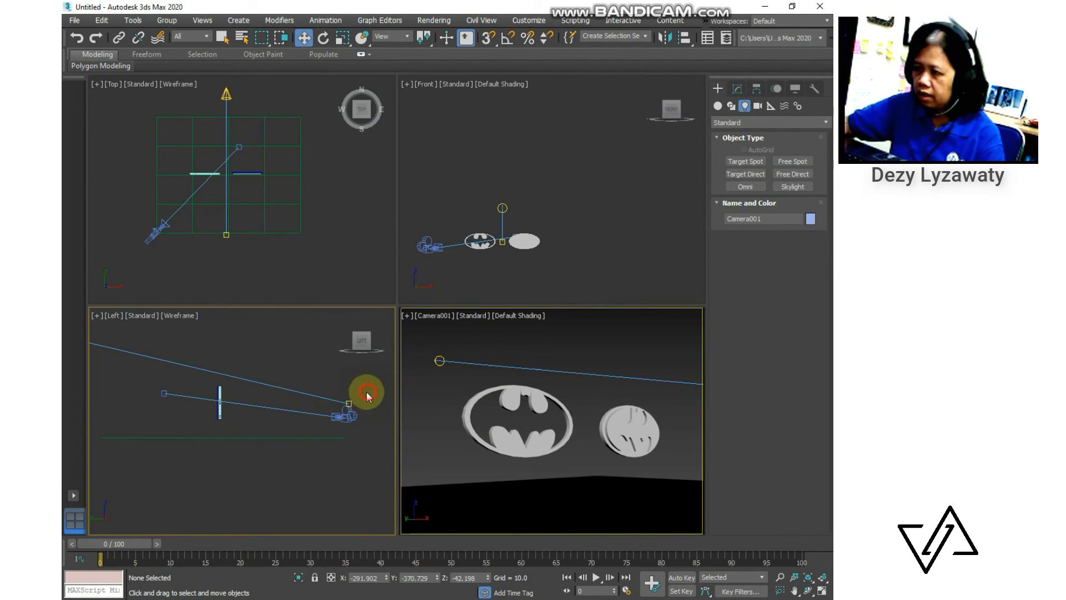
left_click(348, 401)
left_click_drag(368, 391, 263, 442)
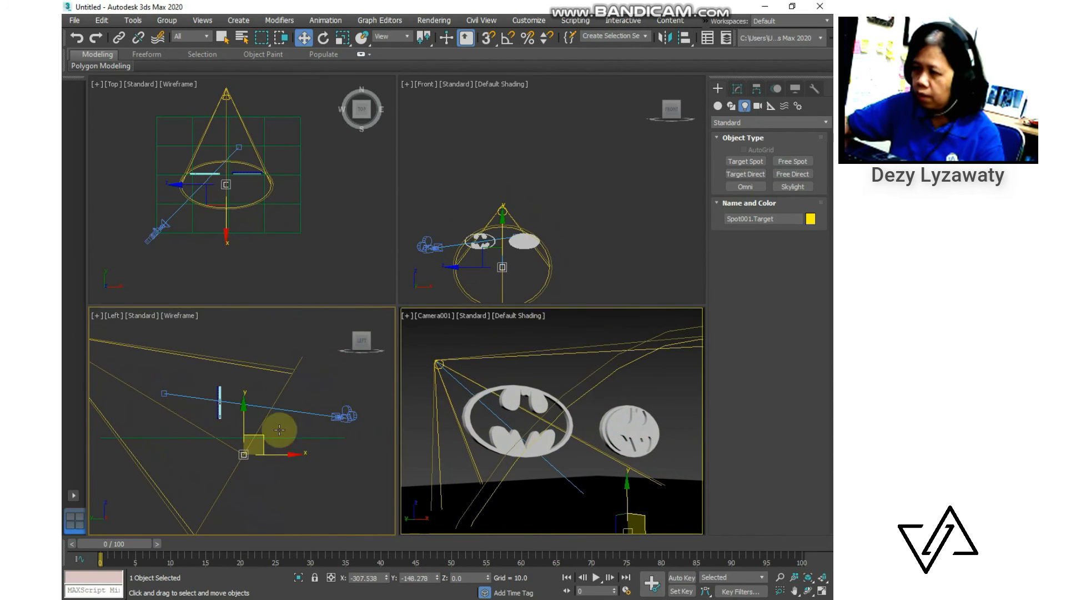
Move the spotlight source in the Left view closer behind the logos, to about Y 226 and Z 230
left_click(276, 377)
middle_click_drag(147, 373, 205, 393)
left_click(101, 358)
left_click_drag(116, 340, 220, 332)
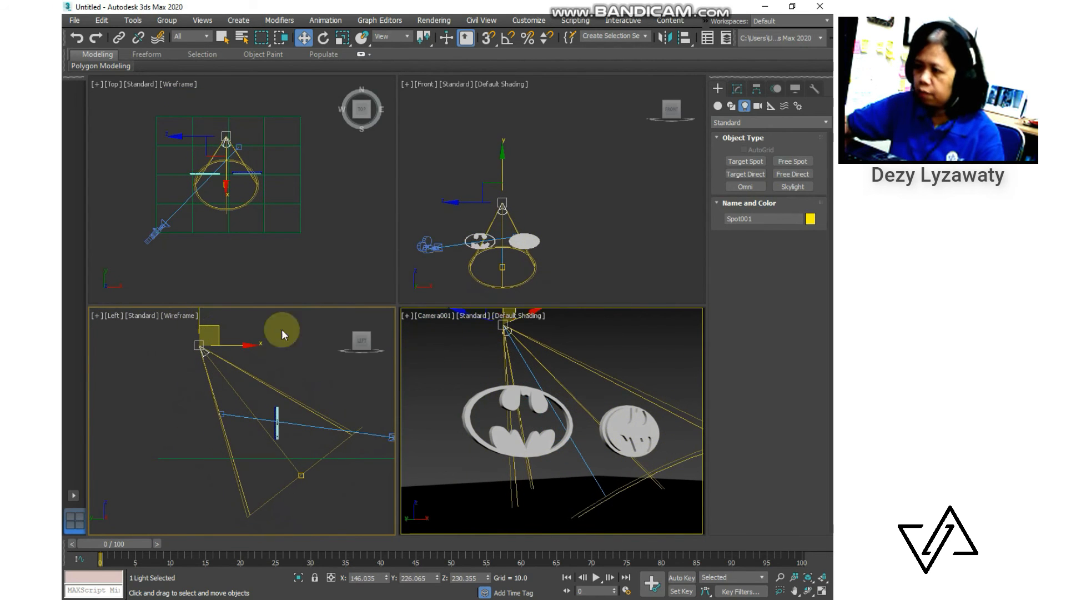
Turn on shadows for the spotlight and render the Camera001 view
left_click(742, 91)
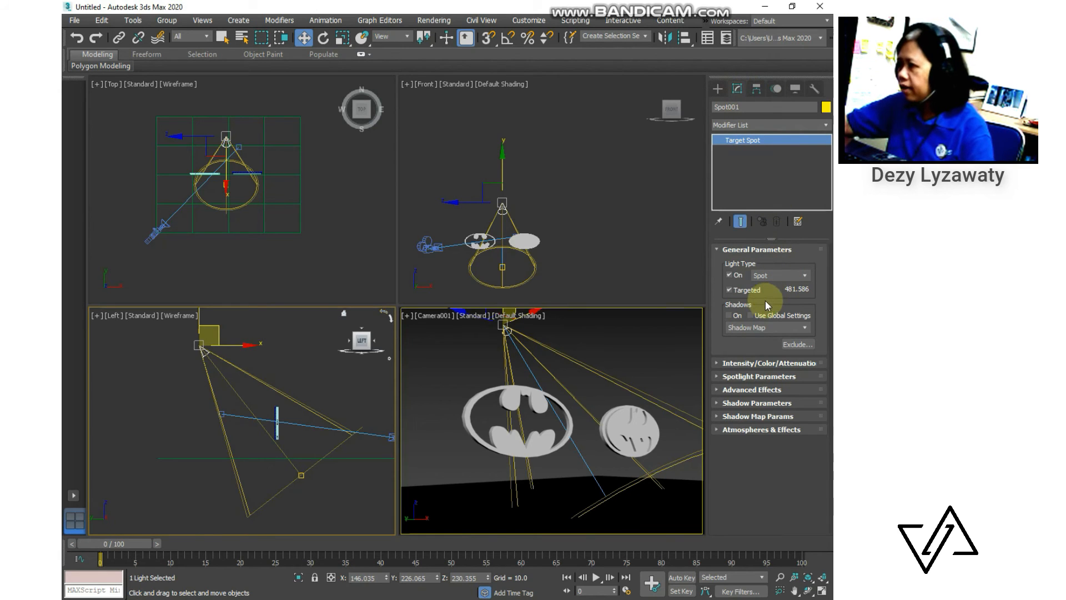
left_click(741, 315)
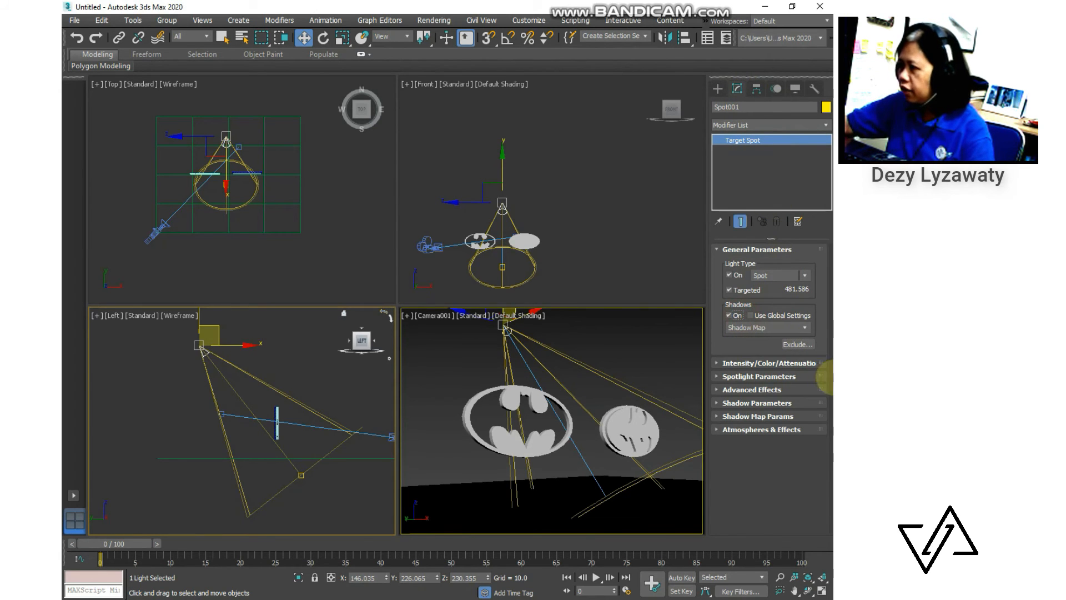
left_click(655, 355)
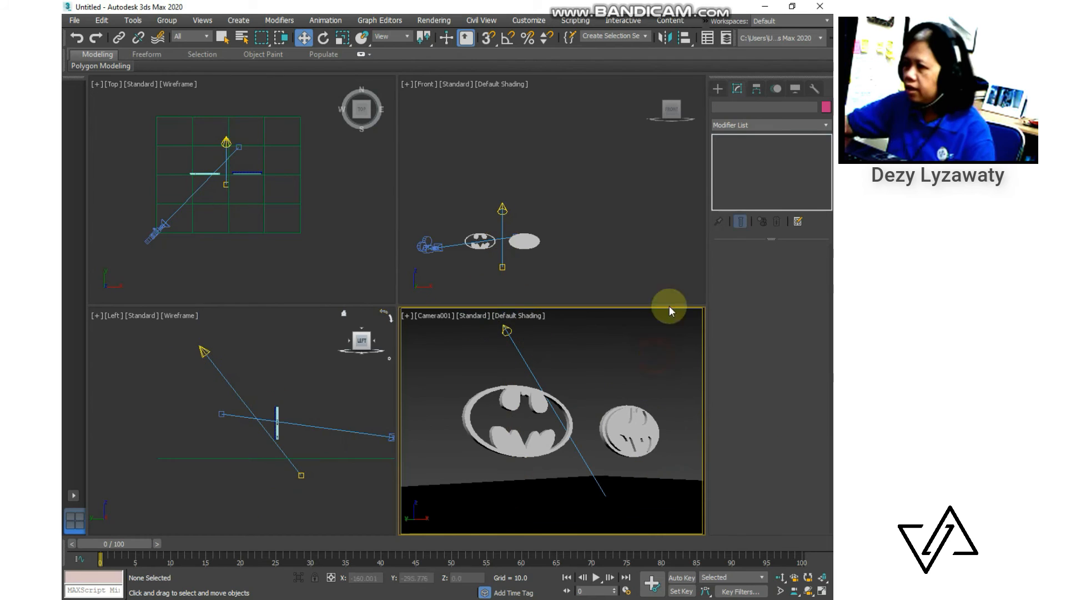
left_click(434, 20)
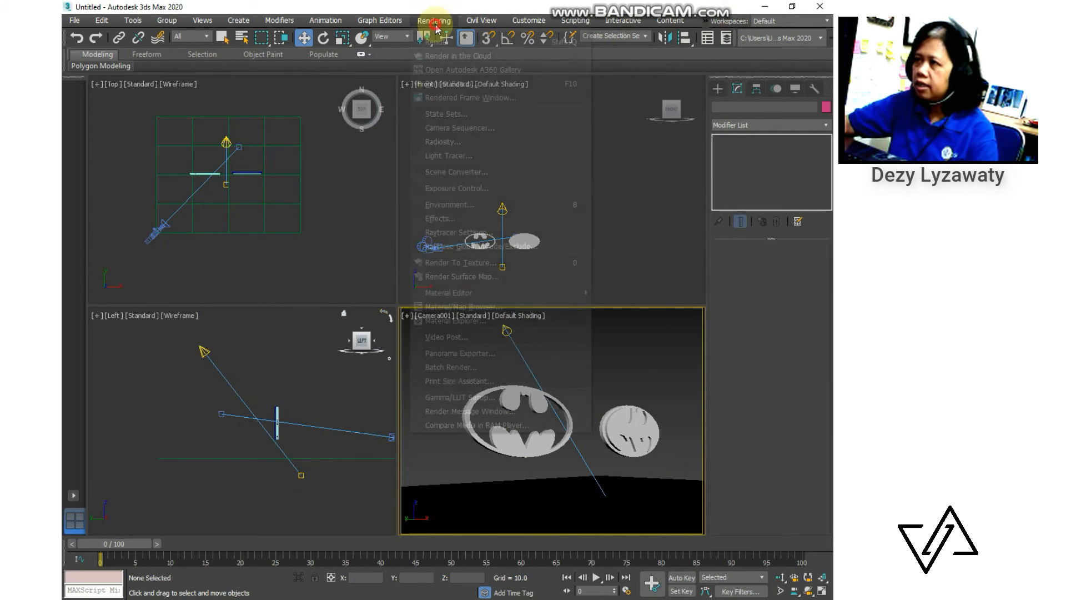
left_click(439, 41)
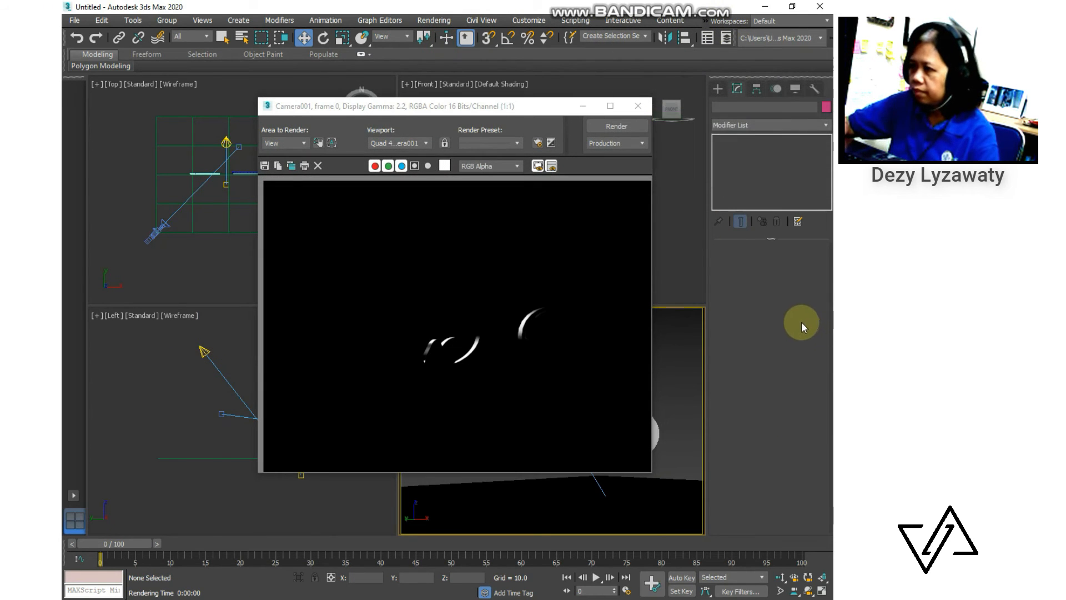
Close the render and raise the spotlight source to a height of about 570 units
left_click(639, 106)
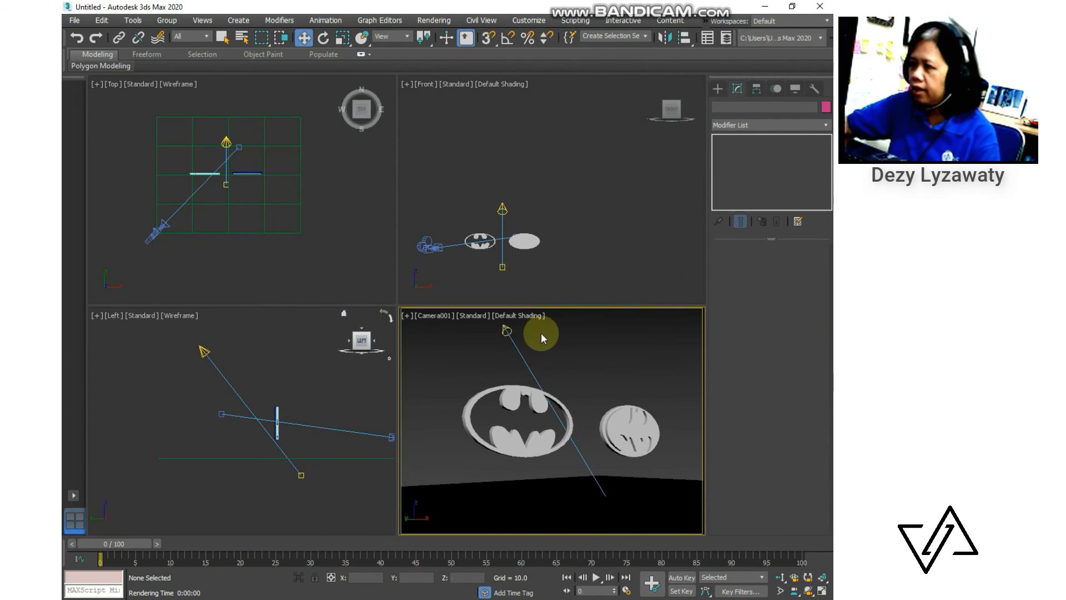
left_click(506, 331)
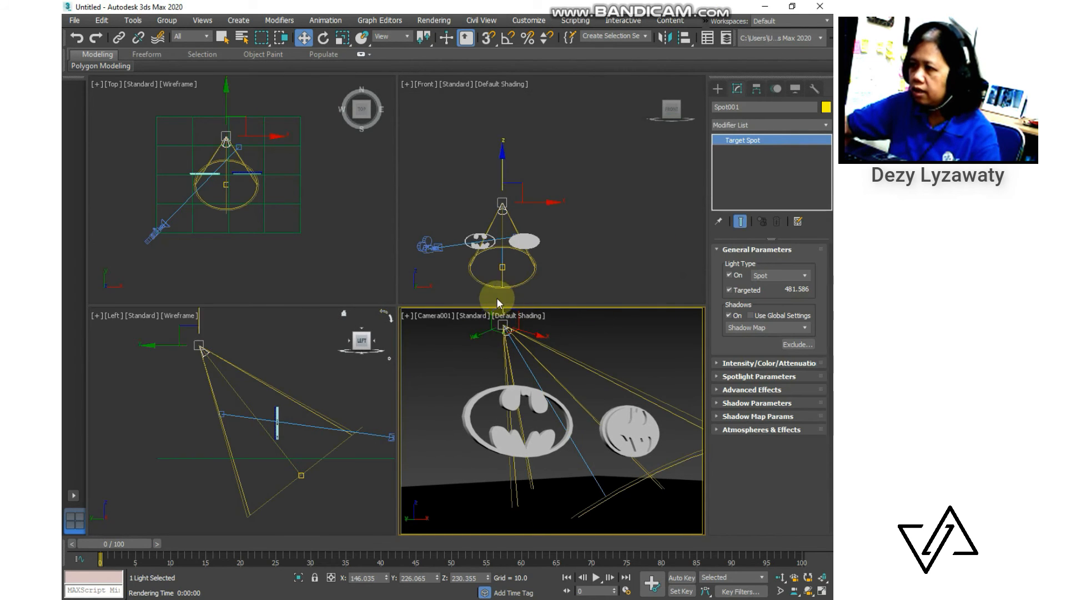
right_click(332, 272)
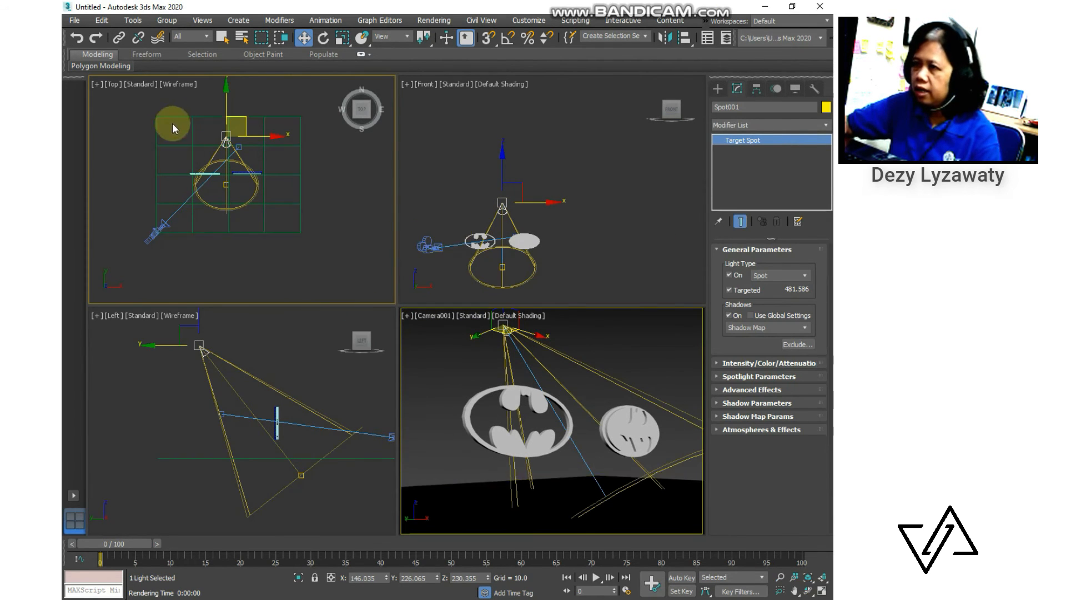
left_click(514, 163)
left_click(503, 207)
left_click_drag(502, 181, 515, 125)
Render the Camera001 view to check the raised spotlight, and close the rendered frame
left_click(587, 382)
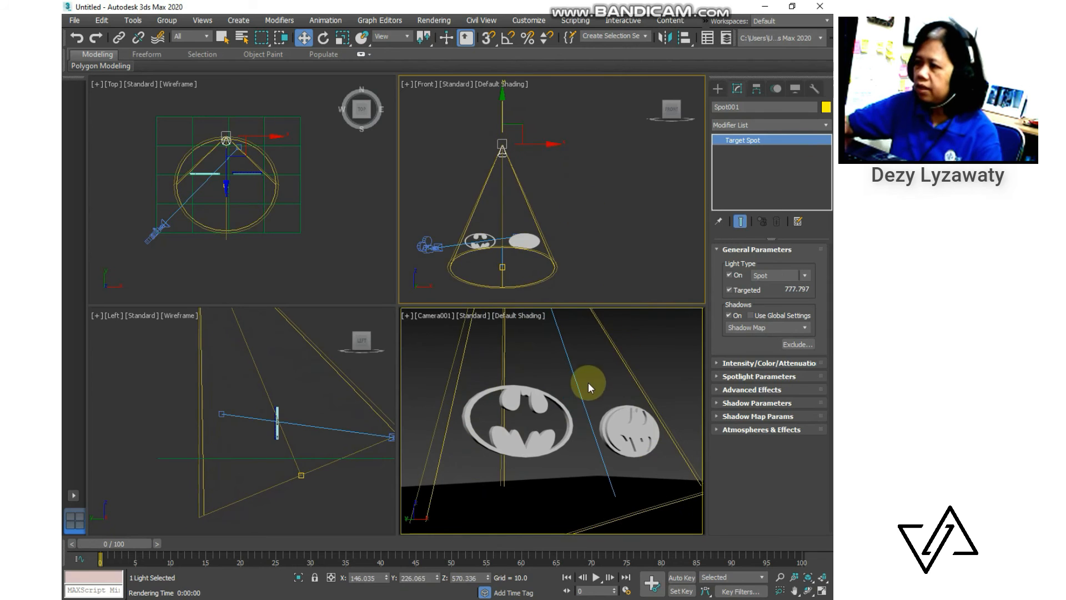
left_click(434, 20)
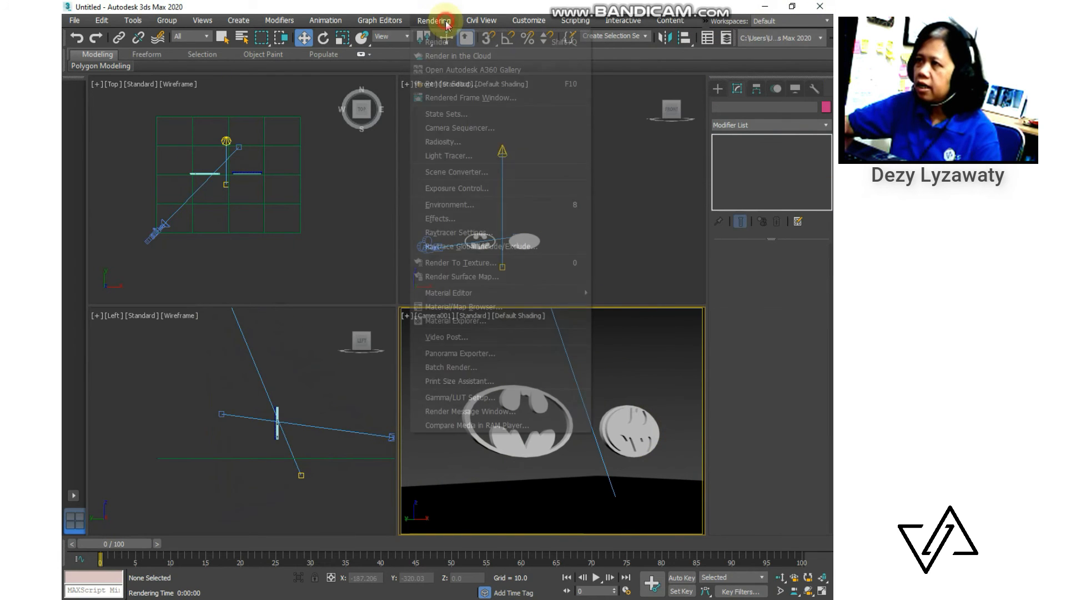
left_click(444, 36)
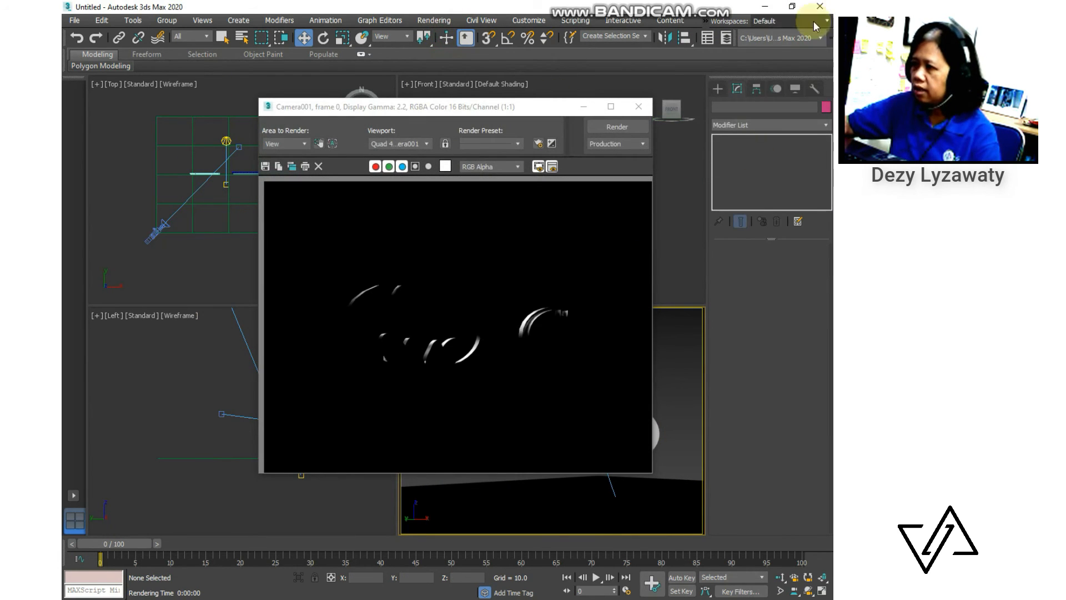
left_click(638, 106)
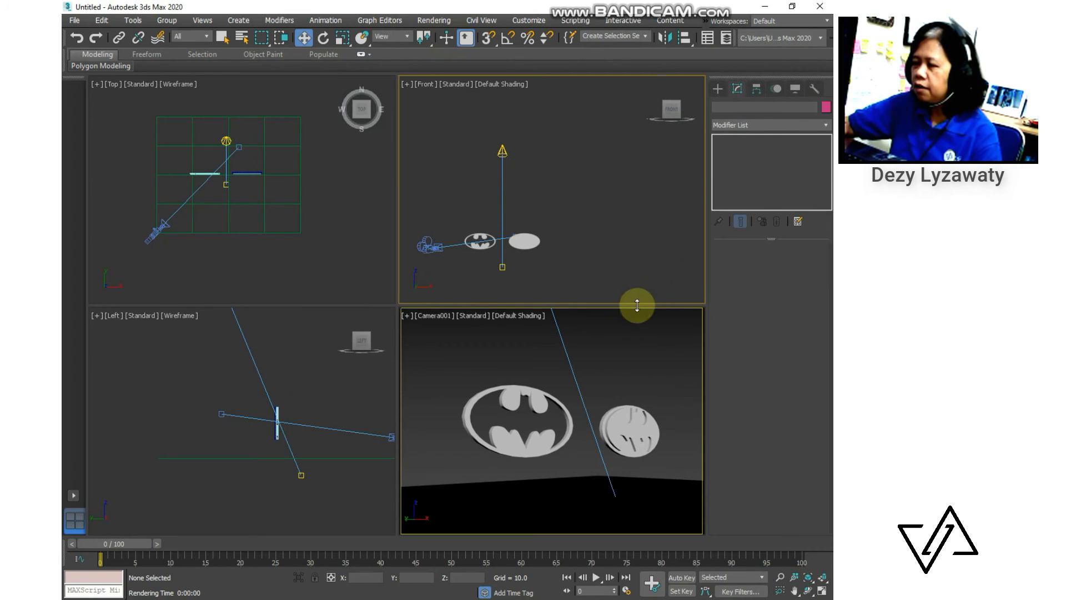
Create an Omni light in front of the logos near the camera and raise it to about 22.5 units
left_click(722, 92)
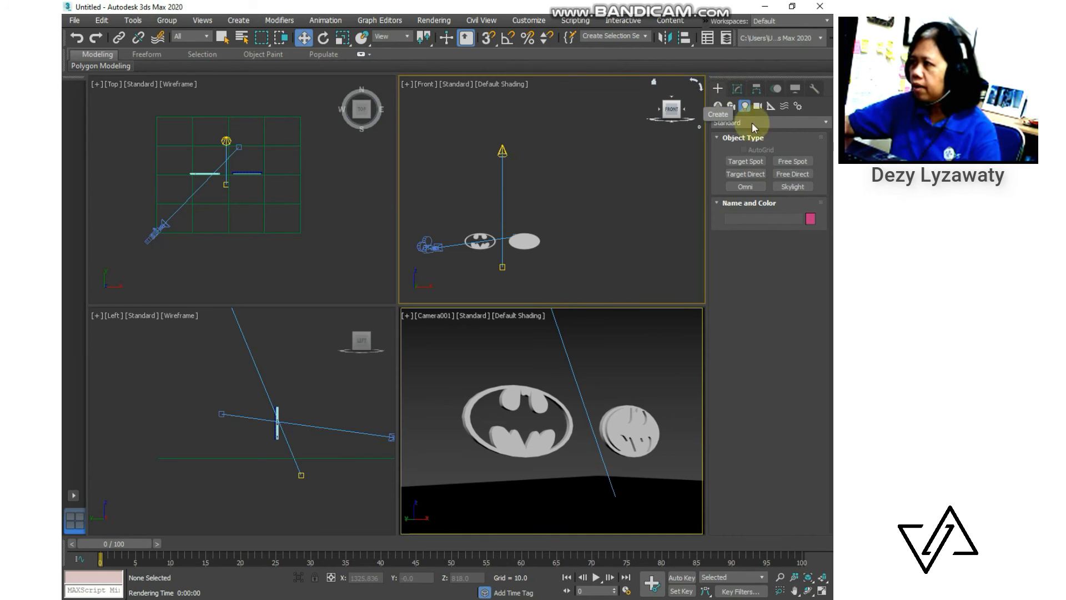
left_click(755, 186)
left_click(182, 224)
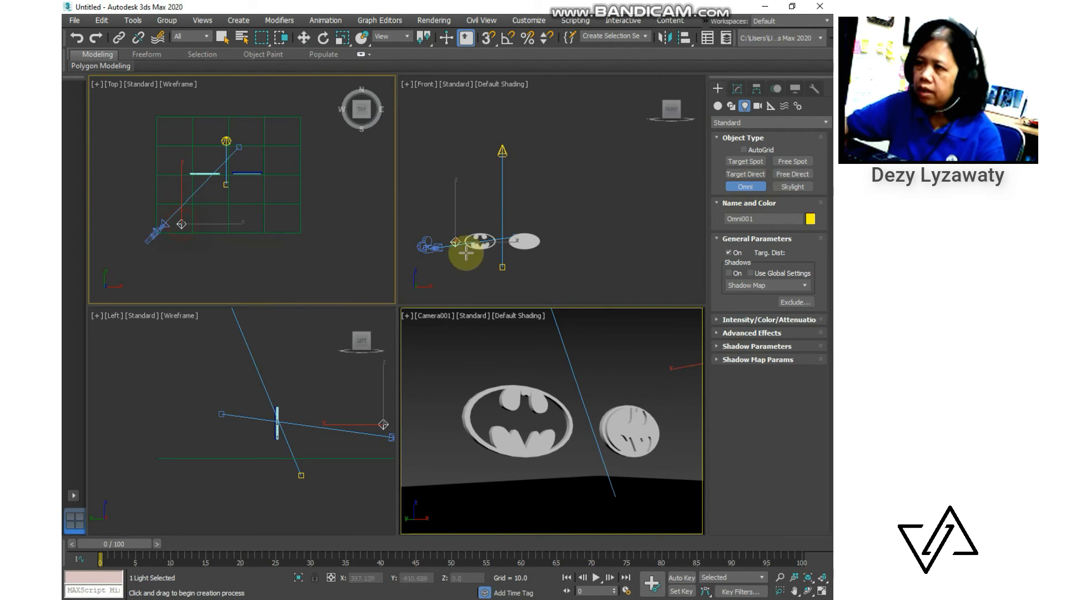
left_click(304, 37)
scroll(479, 192, "down", 3)
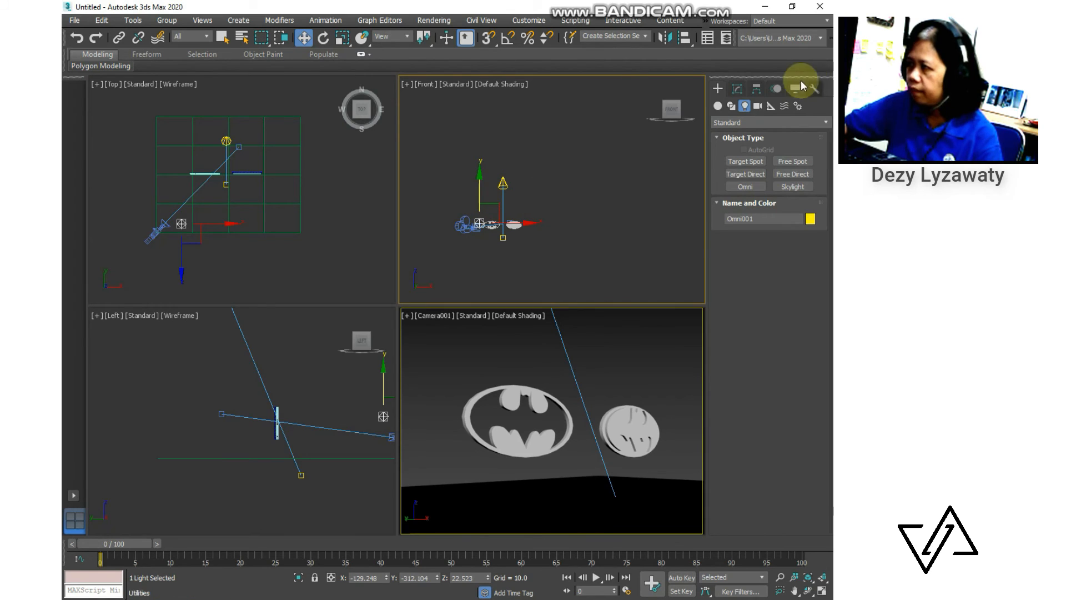
Render the Camera001 view to check the Omni light, and close the rendered frame
right_click(658, 312)
left_click(434, 20)
left_click(454, 37)
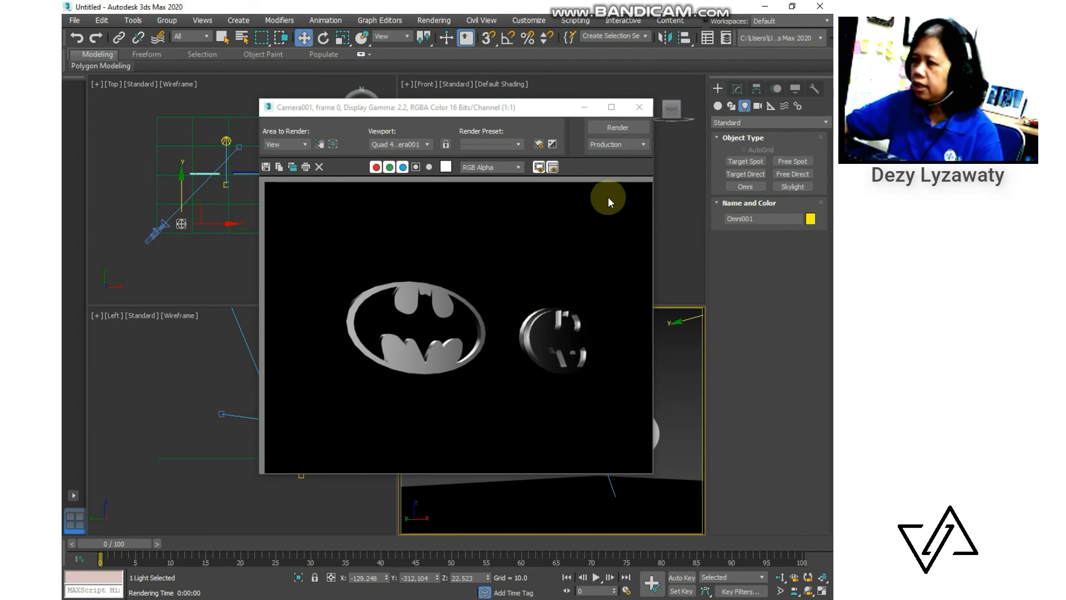
left_click(639, 106)
Move the Omni light along X toward the middle of the logos, to about X -9
left_click(170, 228)
left_click(181, 224)
left_click_drag(206, 223, 212, 222)
left_click(528, 319)
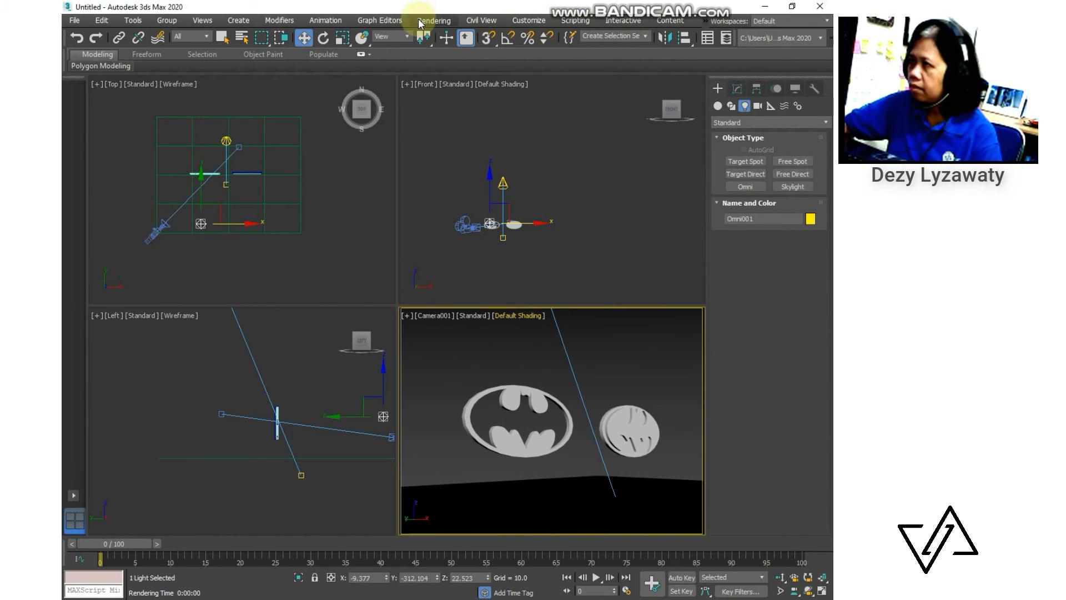
left_click(658, 349)
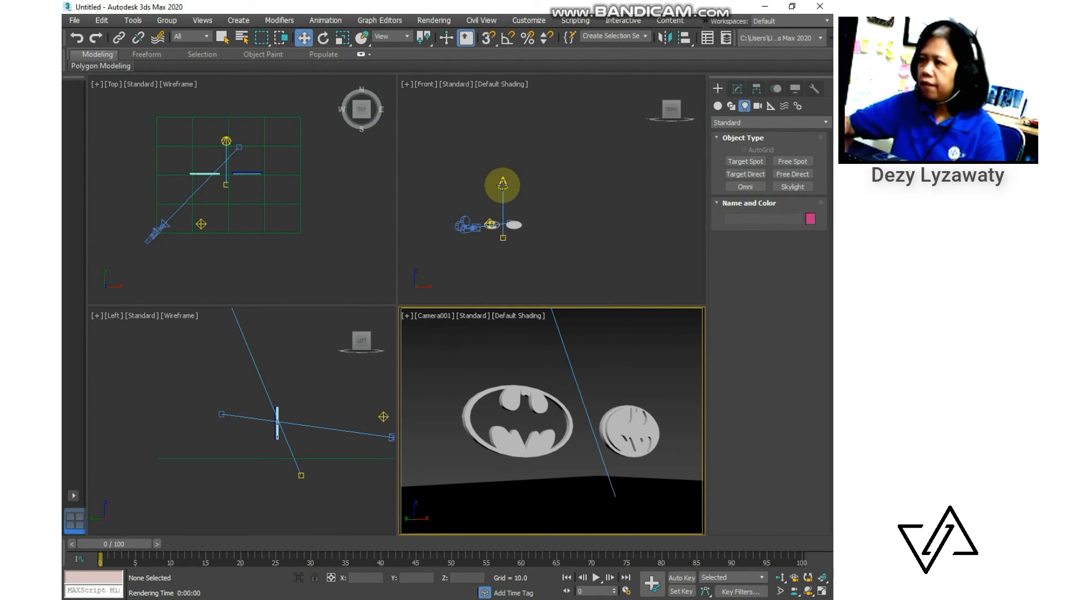
Select the spotlight above the logos and add a Volume Light effect to its atmospheres and effects
left_click(505, 177)
left_click(502, 183)
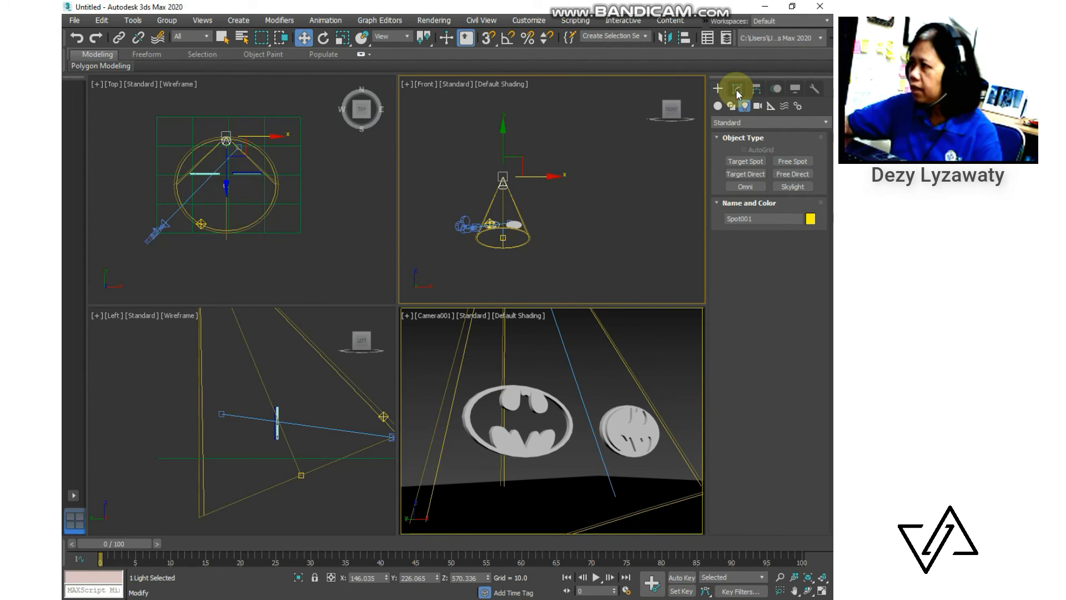
left_click(737, 90)
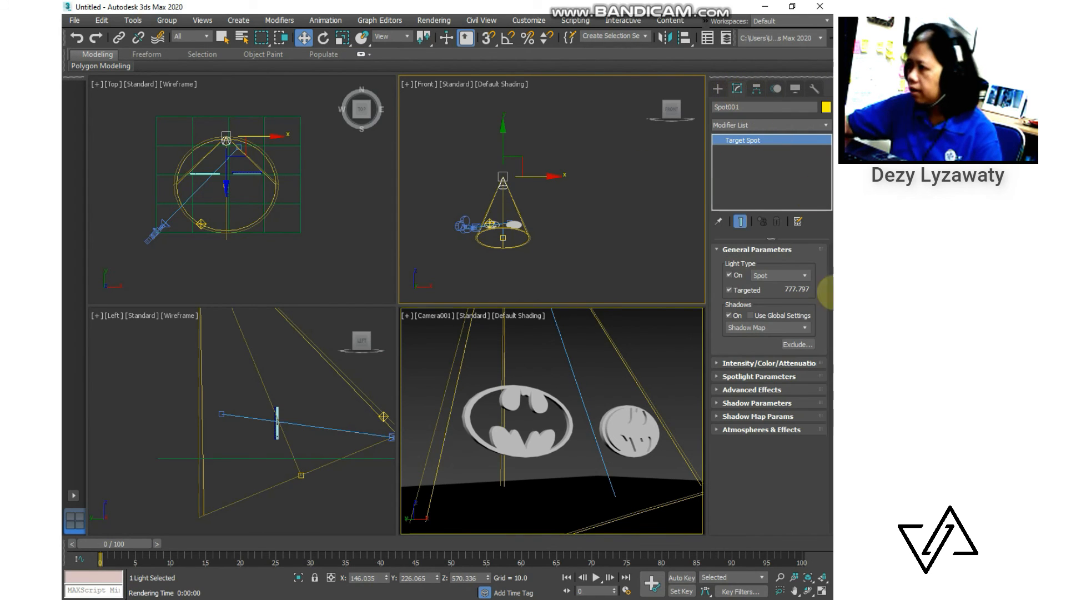
left_click(772, 431)
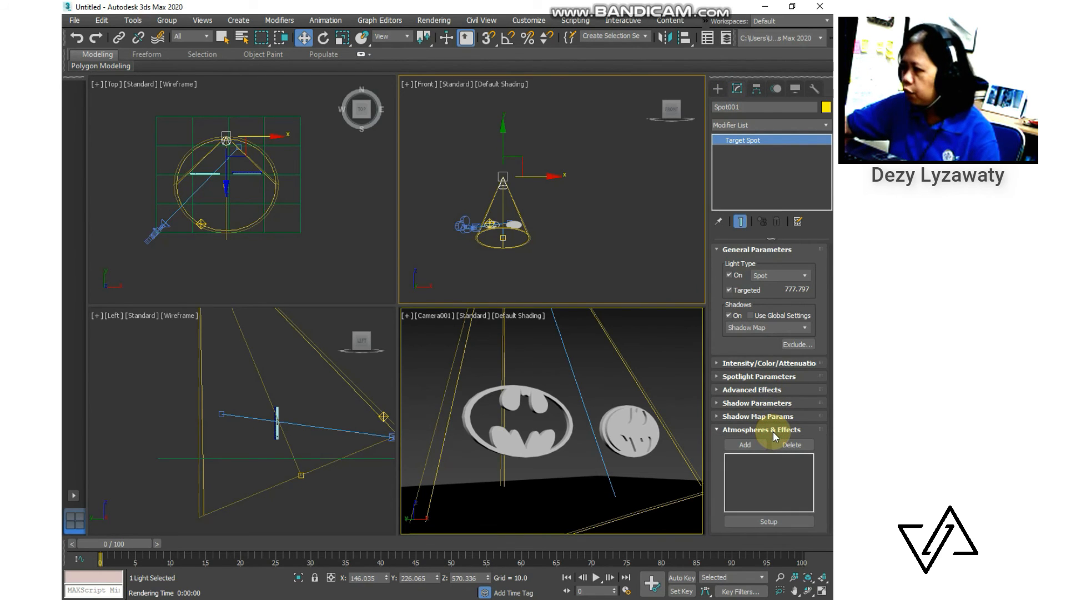
left_click(745, 447)
left_click(367, 250)
left_click(521, 347)
Render the Camera001 view with the volume light effect
left_click(628, 375)
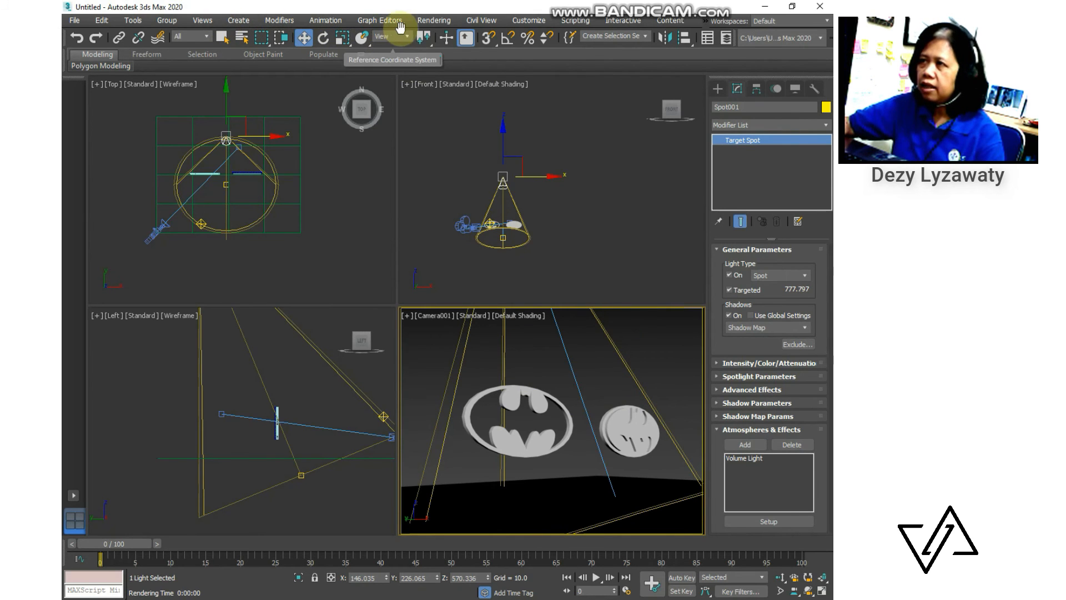
left_click(433, 21)
left_click(441, 41)
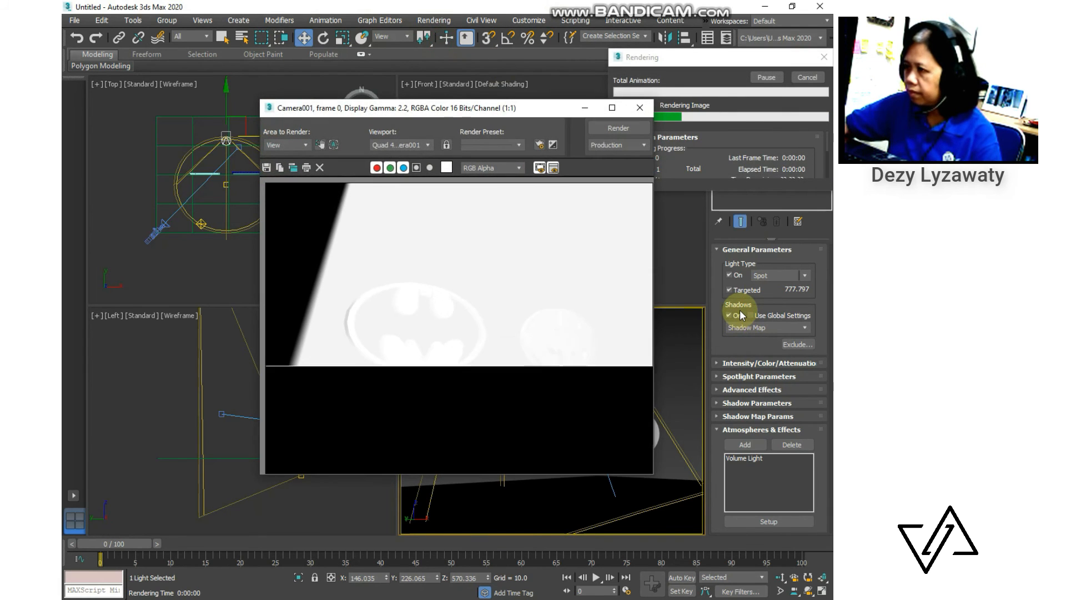
Close the rendered frame and move the spotlight lower behind the logos in the Left view, to about Y 551, Z 230
left_click(638, 107)
left_click(504, 182)
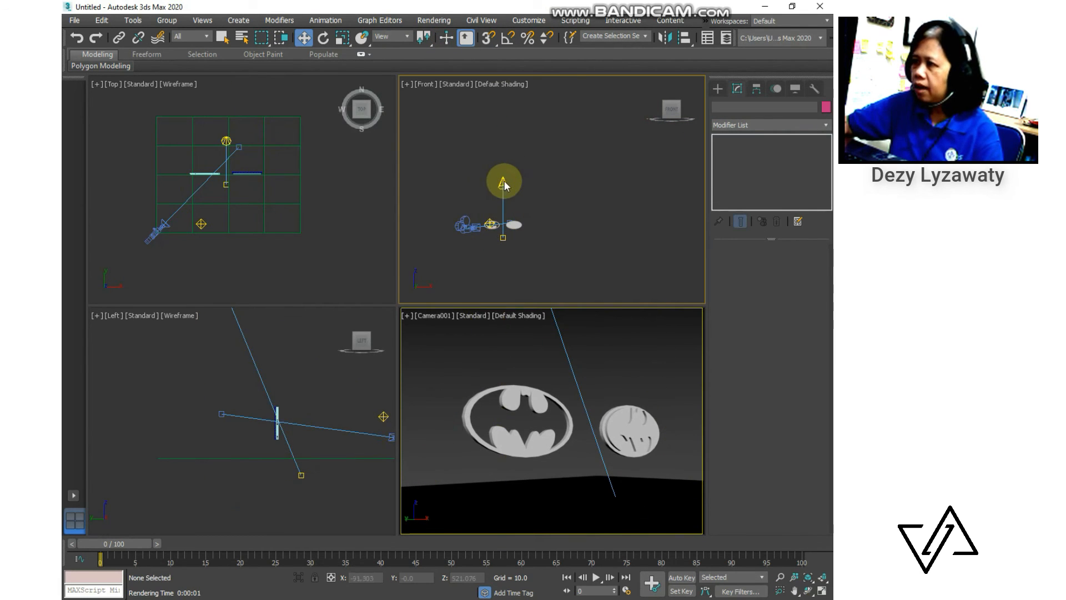
right_click(310, 184)
right_click(305, 372)
scroll(305, 375, "down", 3)
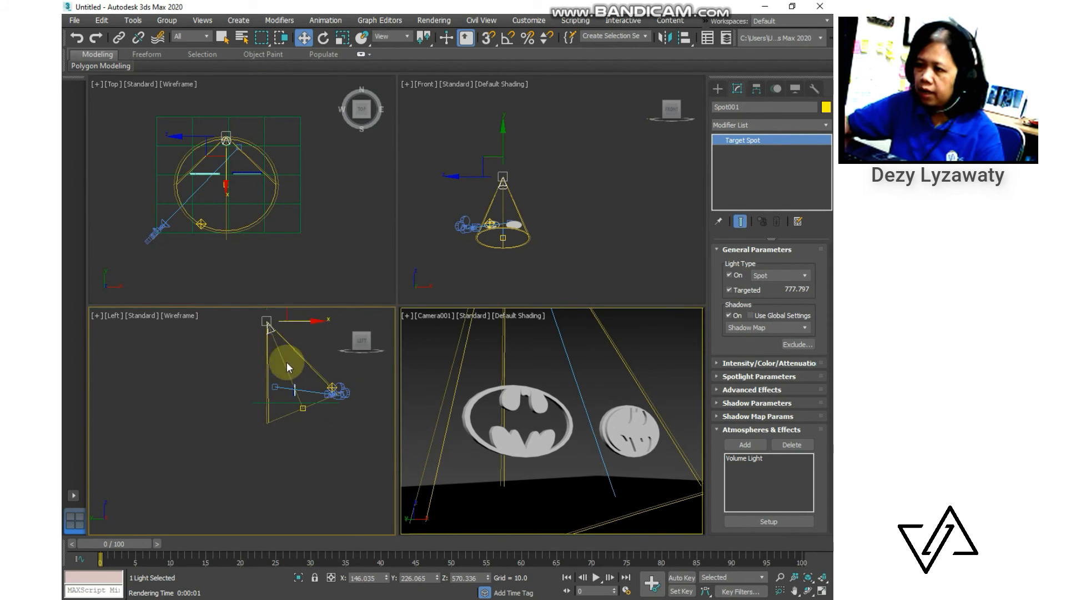
left_click_drag(283, 374, 248, 414)
left_click(343, 380)
left_click(243, 414)
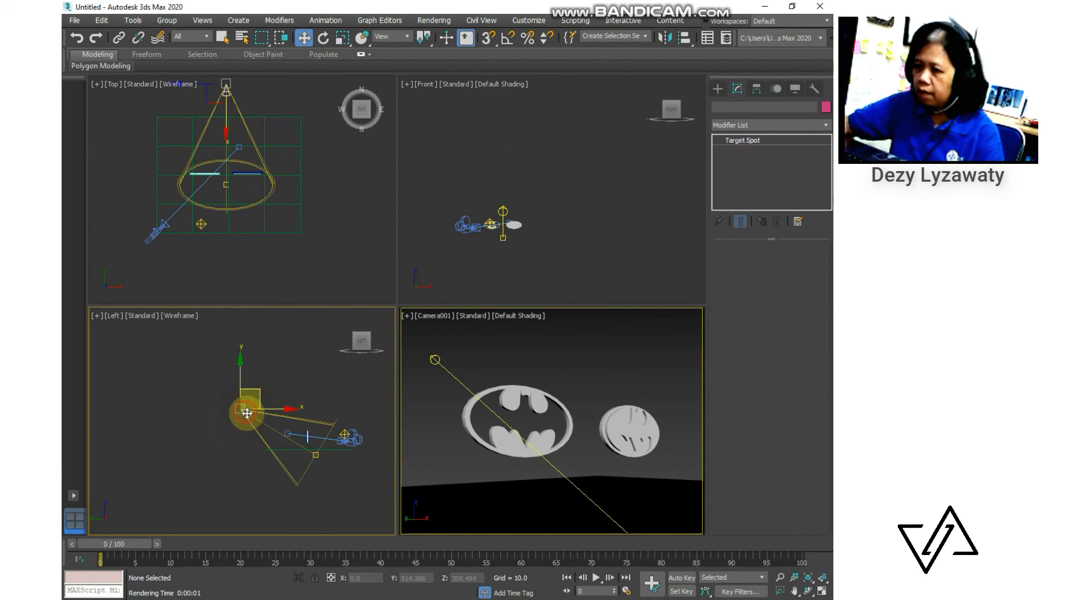
Review the spotlight's Volume Light parameters in the environment and effects settings
left_click(737, 89)
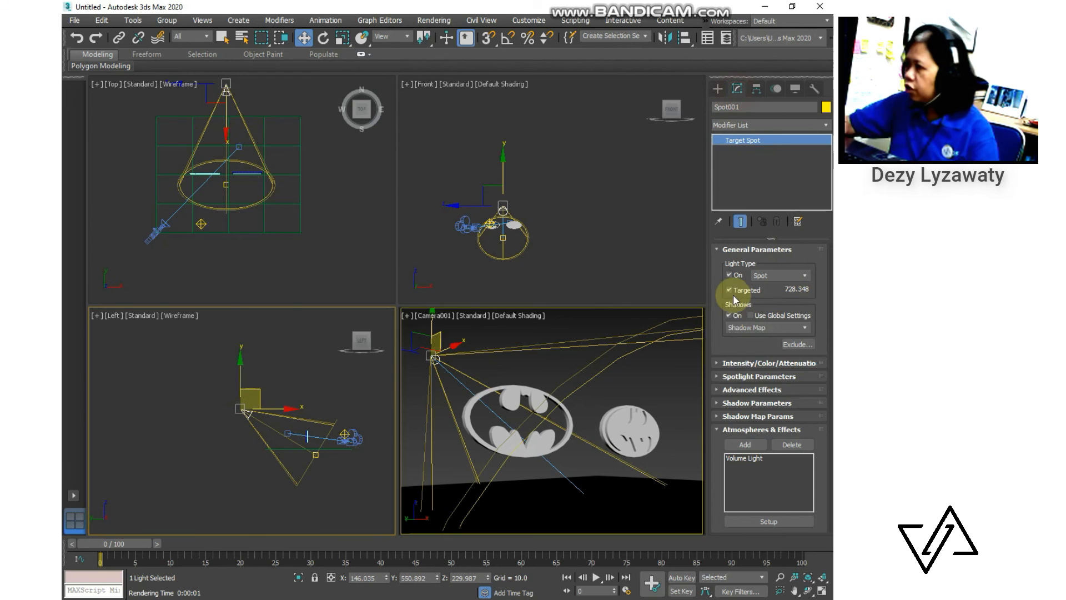
left_click(738, 458)
left_click(780, 521)
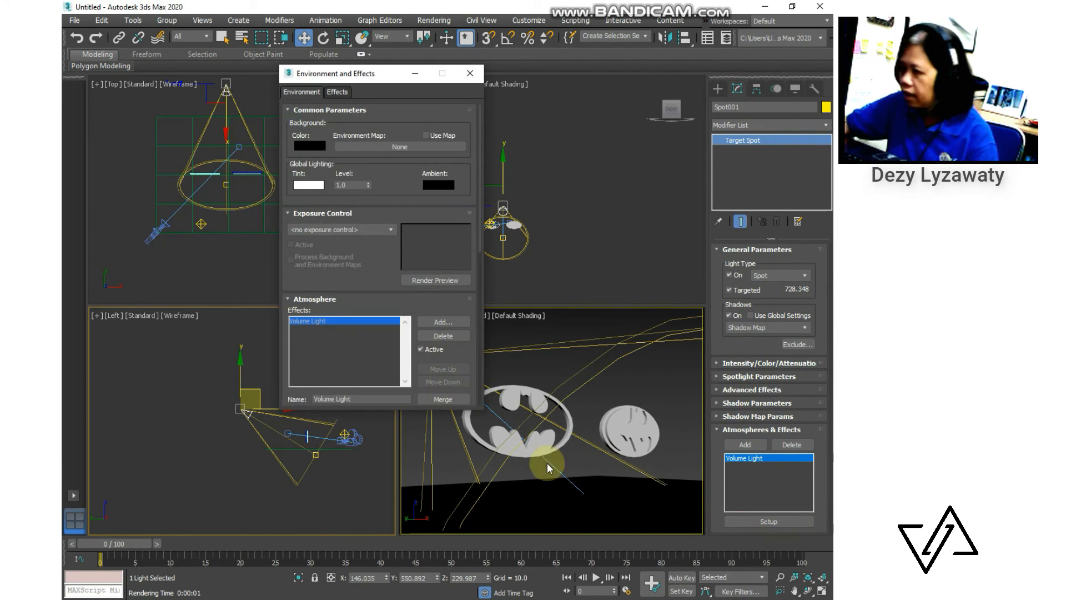
left_click_drag(404, 305, 387, 89)
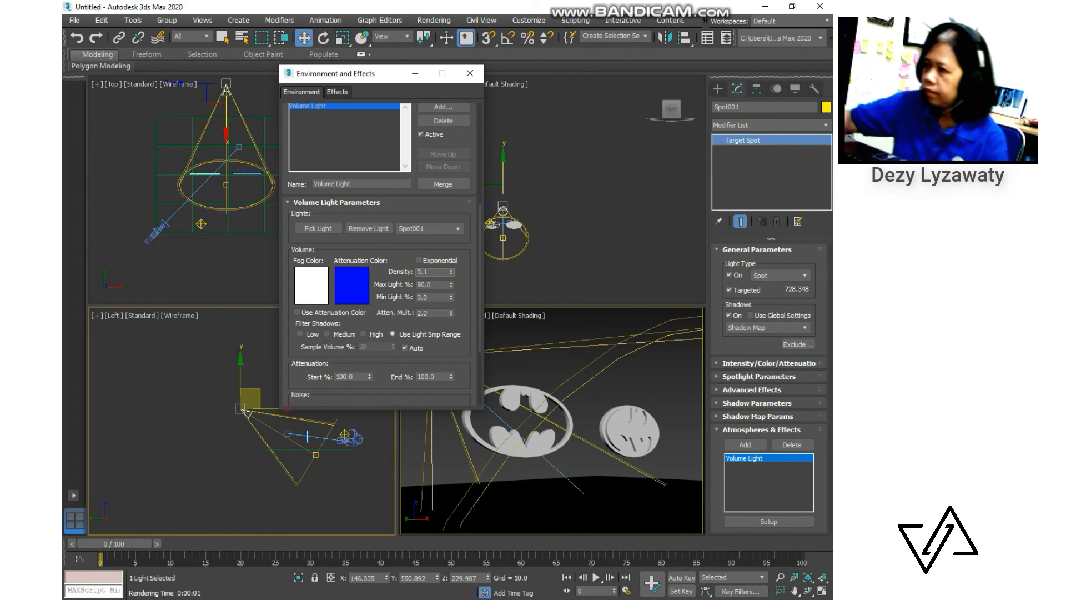
left_click(469, 73)
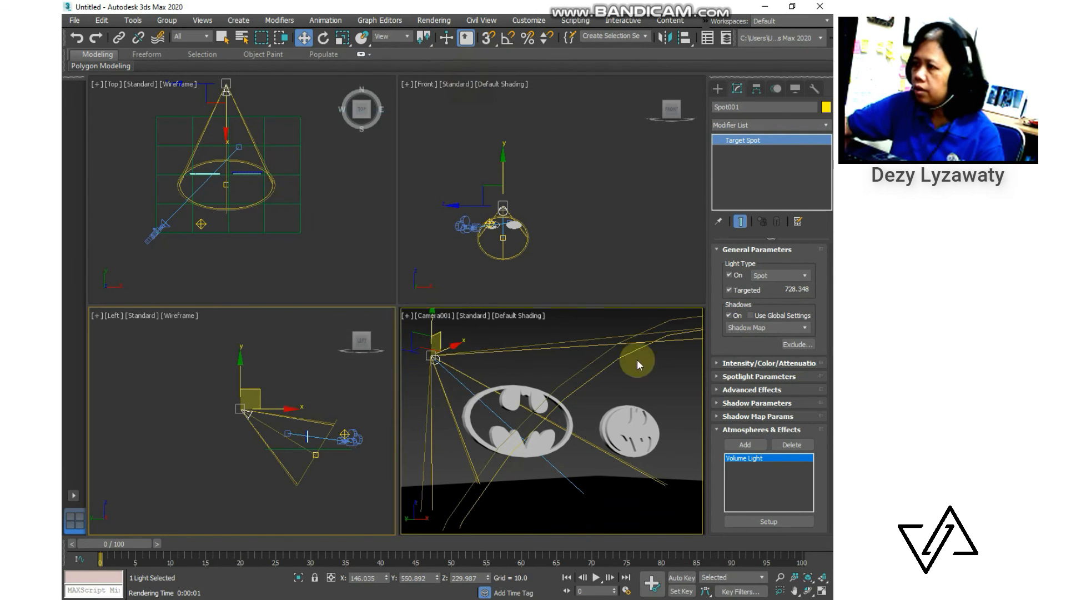
Render the Camera001 view to check the lowered spotlight's volume light
right_click(625, 367)
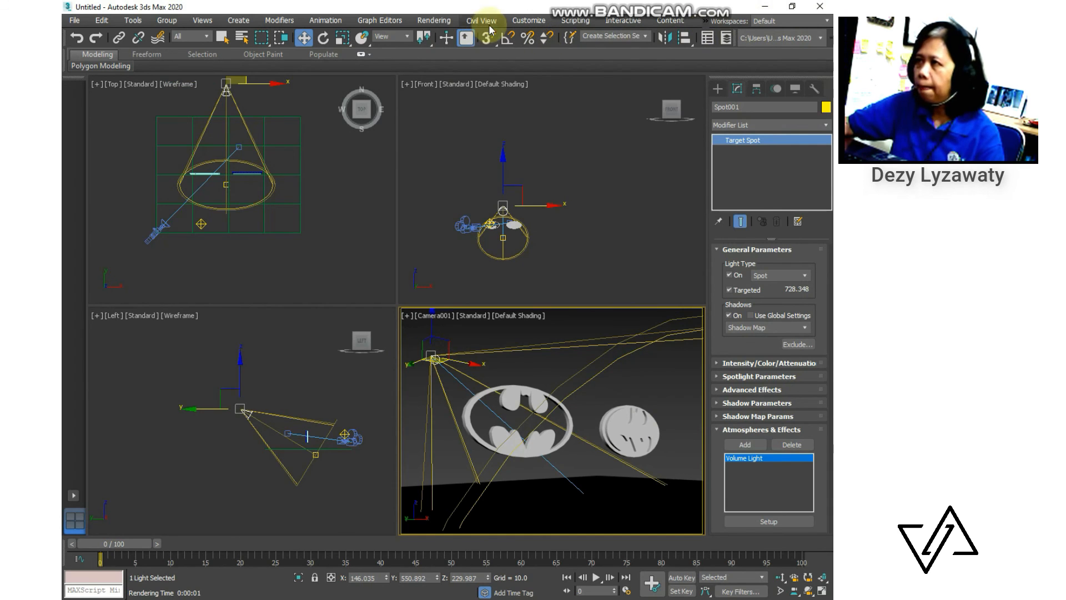
left_click(435, 21)
left_click(442, 42)
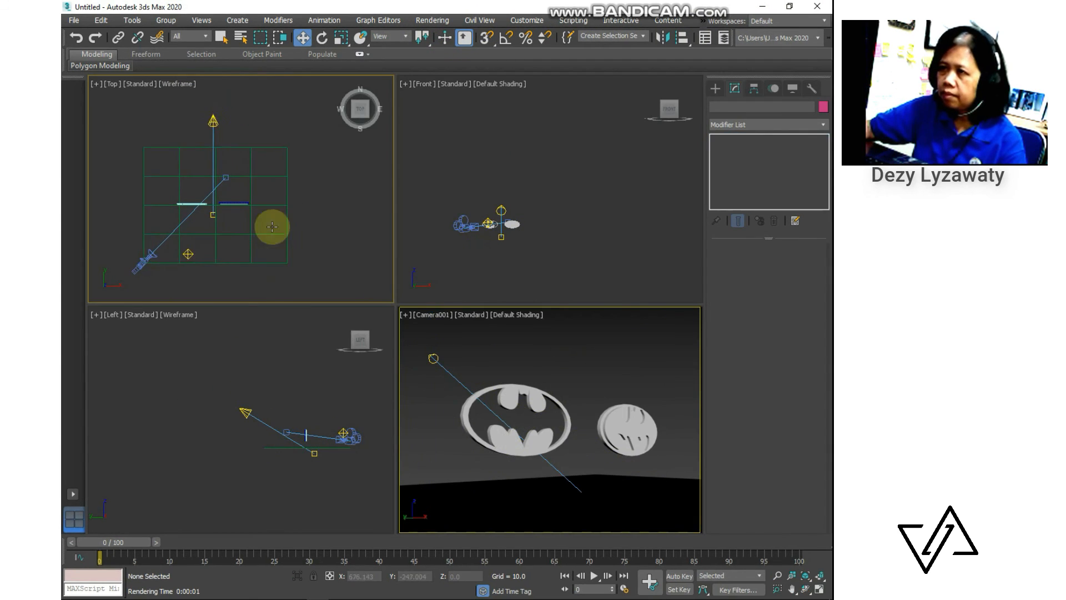
Move the spotlight in the Top view to about X 277, Y 475, behind the larger logo
left_click(213, 121)
left_click_drag(232, 107, 253, 121)
left_click(592, 341)
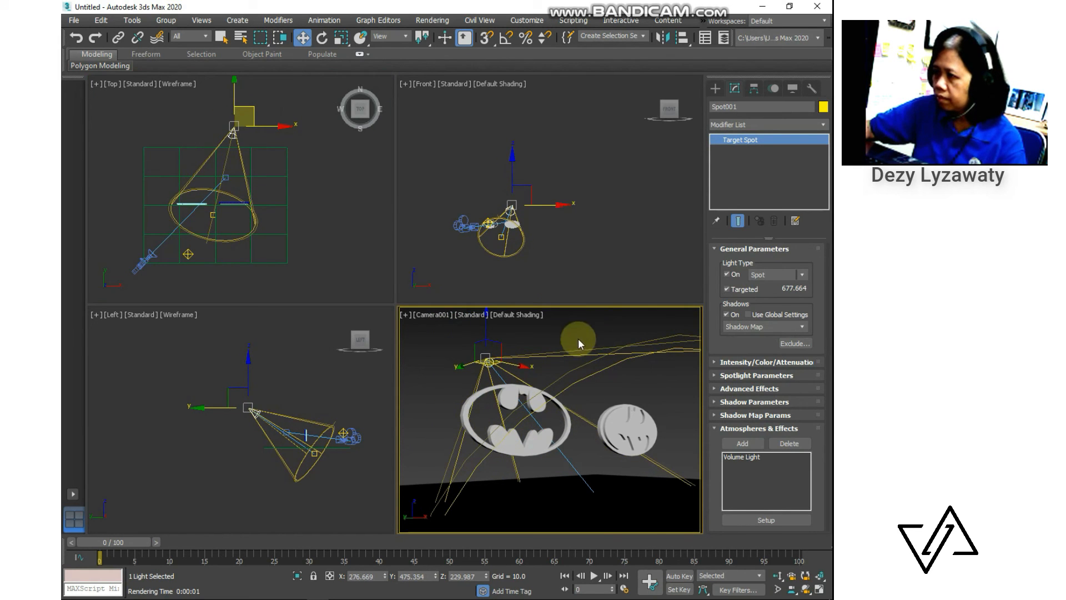
Switch the Camera001 viewport to Perspective and orbit it to frame both logos from the opposite side
left_click(445, 319)
mouse_move(547, 327)
left_click(676, 326)
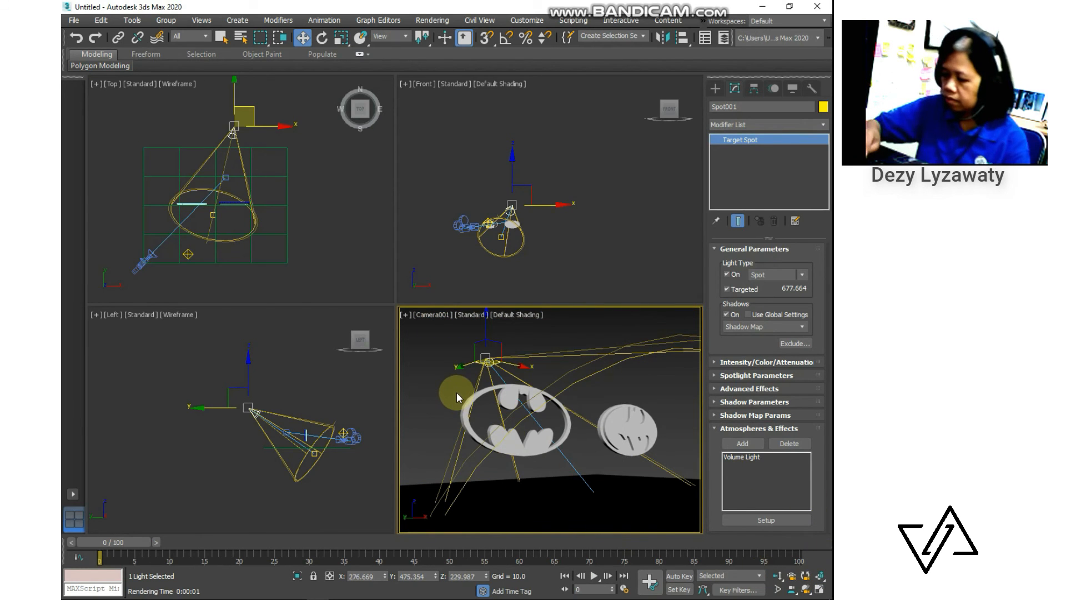
key("p")
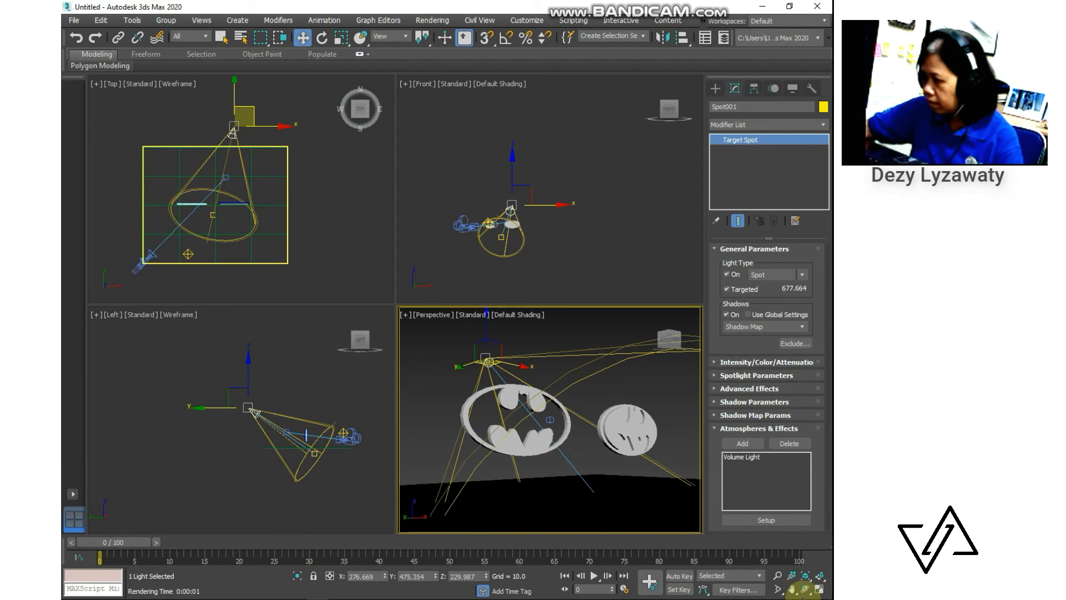
left_click(805, 590)
left_click_drag(622, 423, 502, 449)
right_click(502, 449)
middle_click_drag(502, 449, 613, 482)
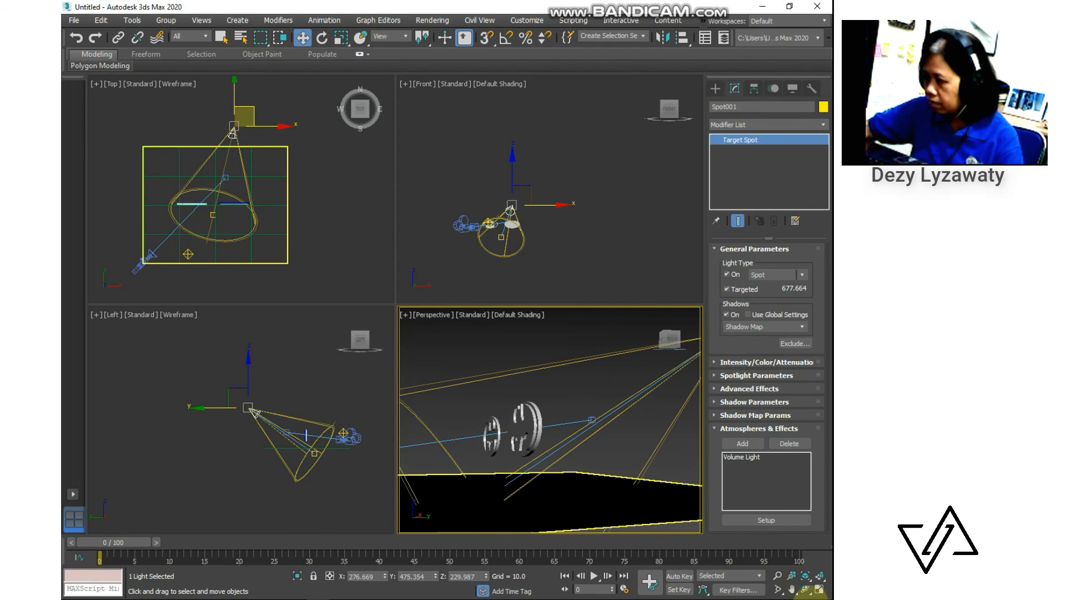
left_click(806, 589)
left_click_drag(547, 445, 578, 450)
right_click(580, 451)
Change the 03 - Default metal material's diffuse colour to gold, red 240, green 164, blue 65
left_click(586, 448)
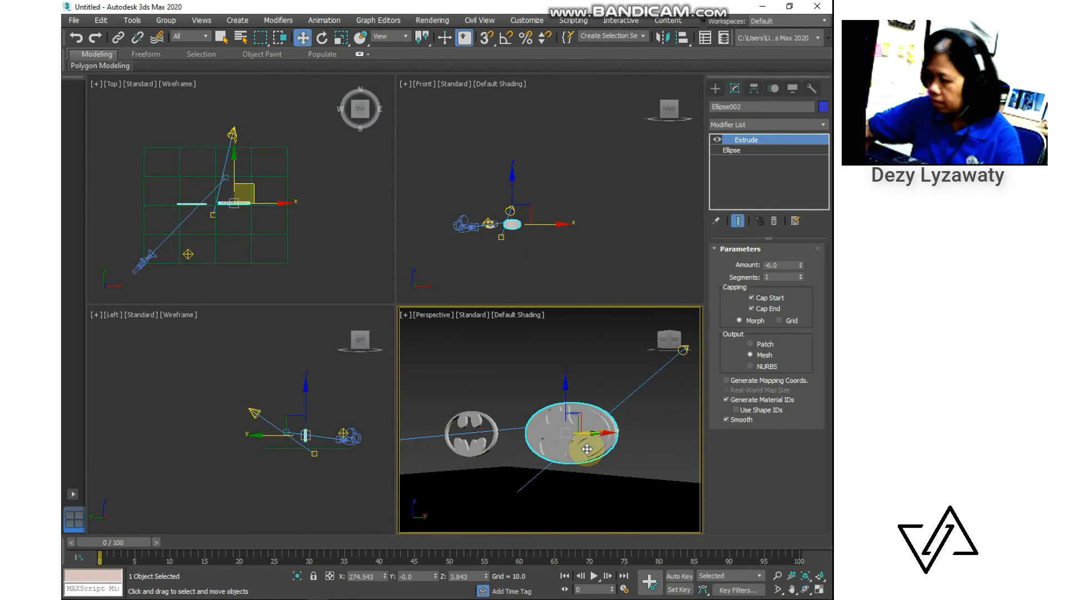
key("m")
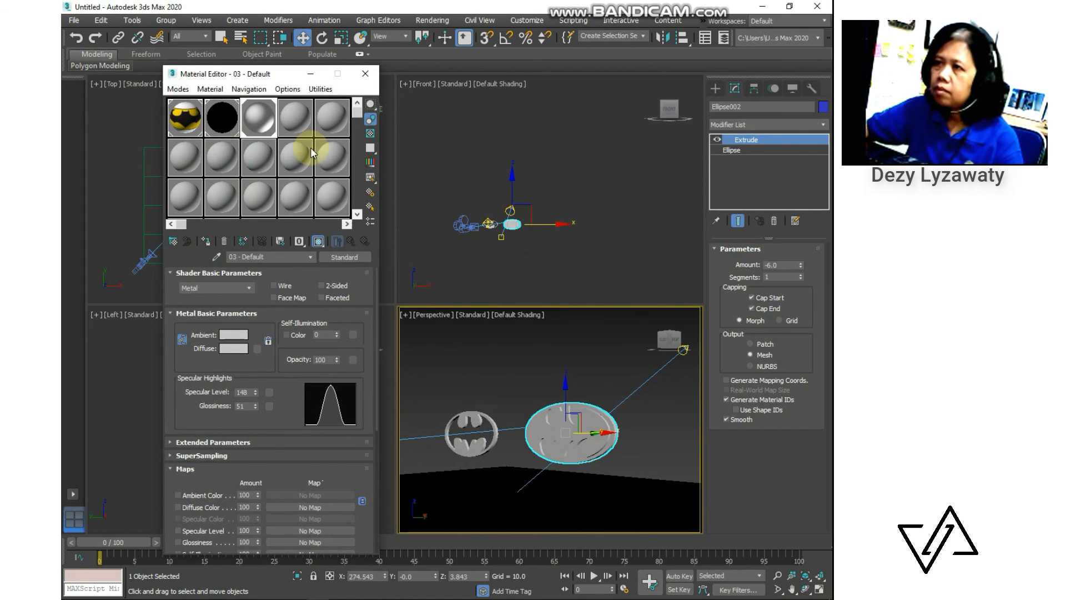
left_click(233, 348)
left_click(316, 107)
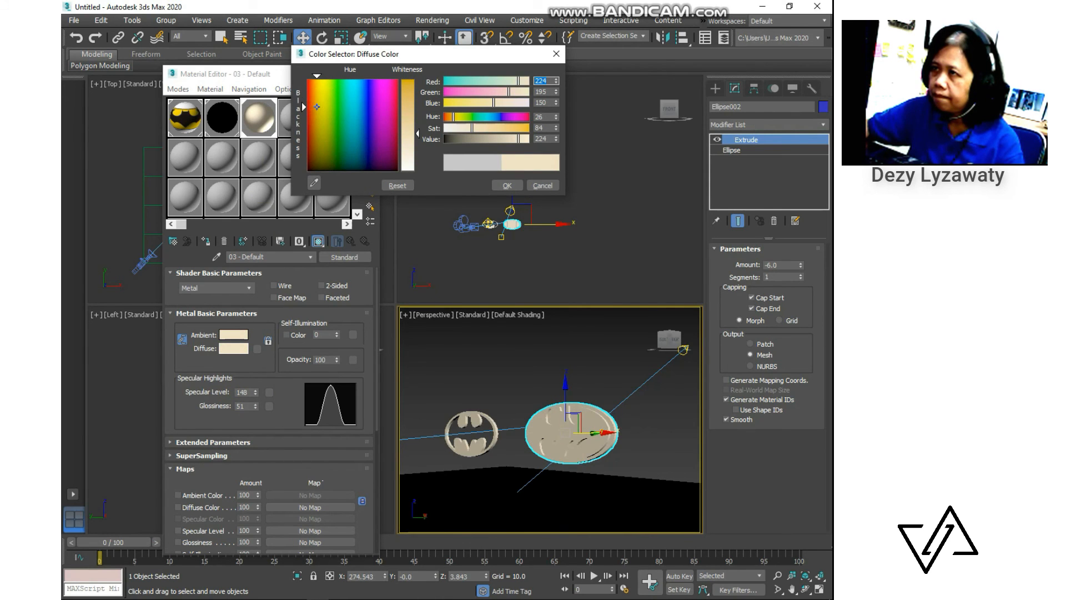
left_click_drag(419, 135, 419, 103)
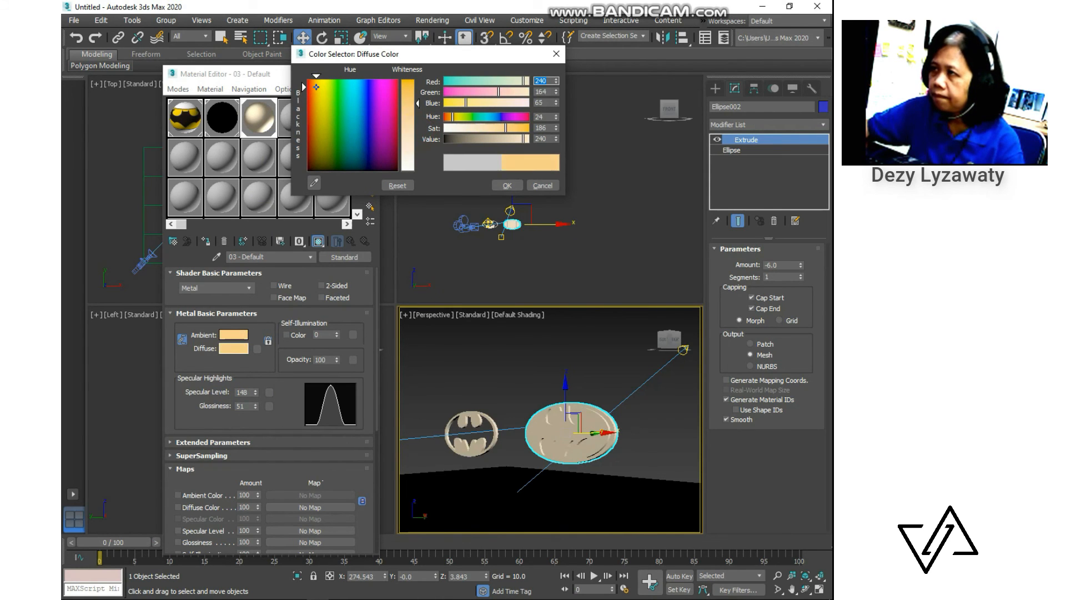
left_click(507, 186)
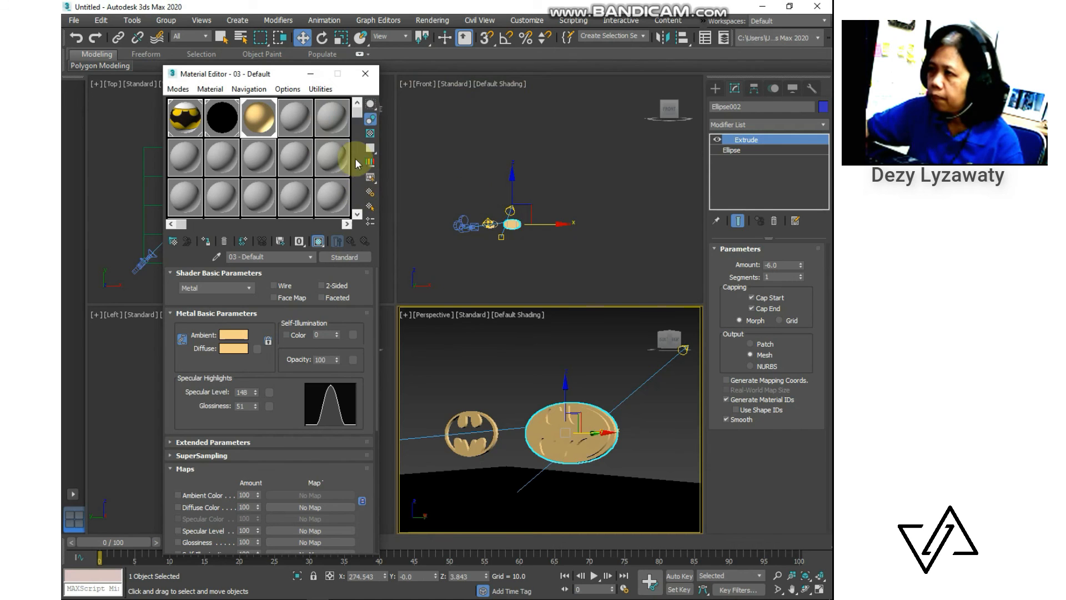
left_click(375, 74)
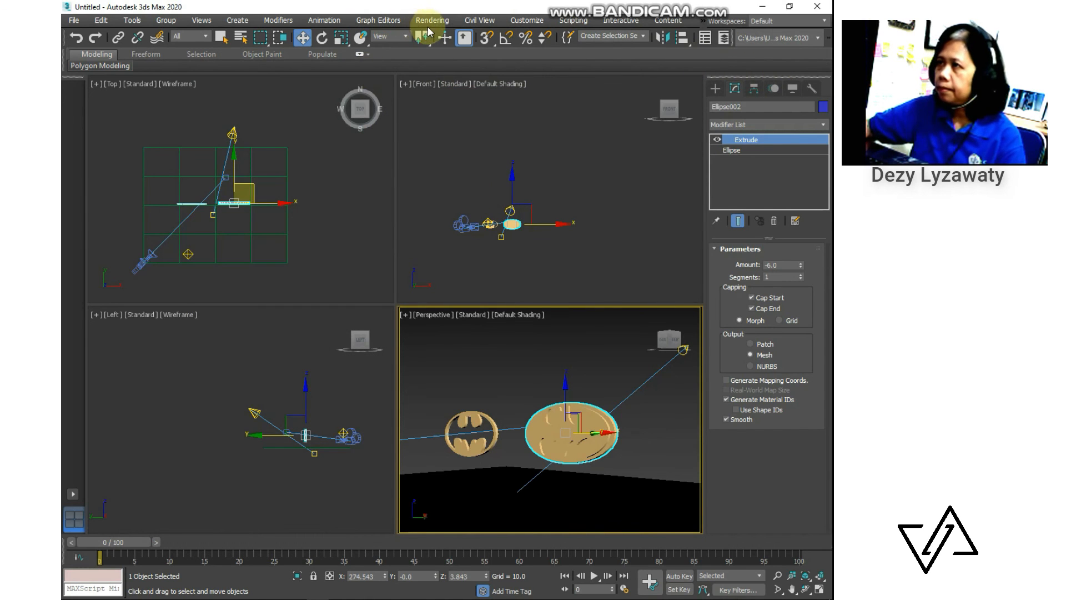
Render the Perspective view to check the gold material, and close the rendered frame
left_click(561, 331)
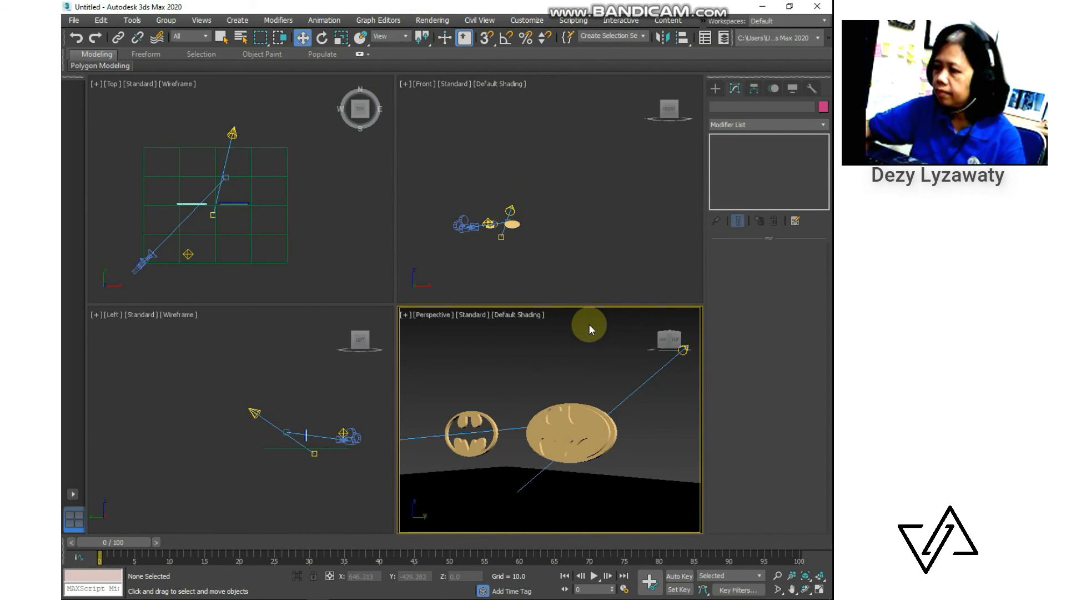
left_click(433, 20)
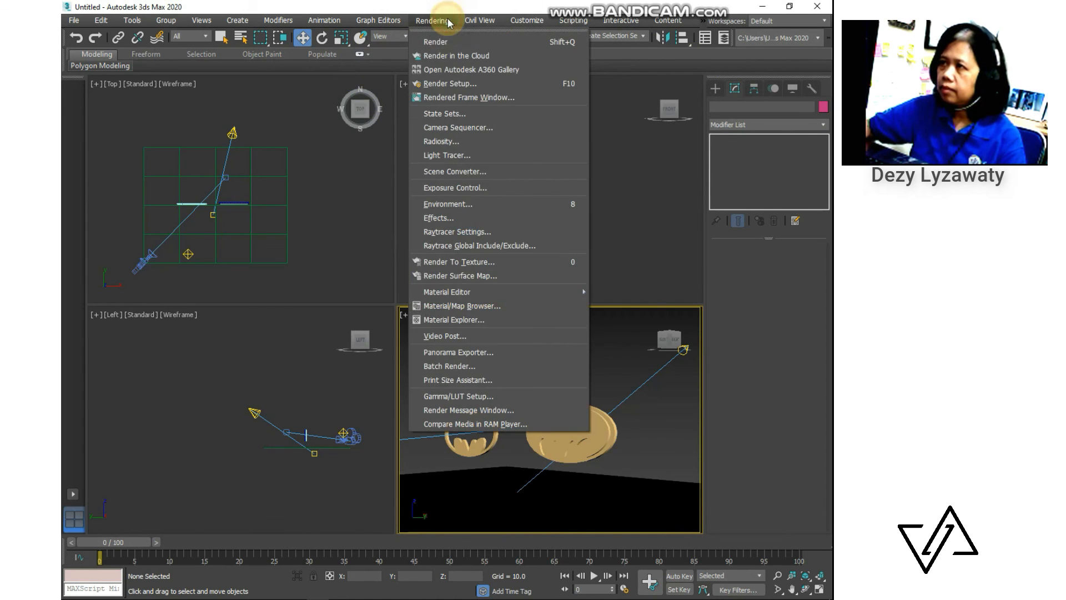
left_click(438, 40)
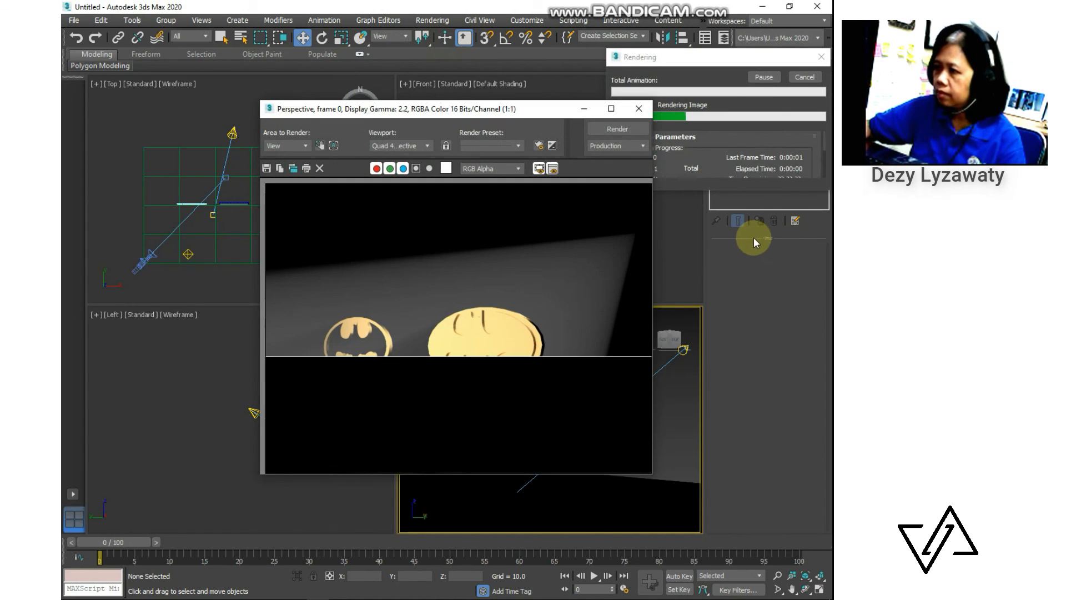
left_click(639, 108)
Assign the black 02 - Default material to the solid ellipse behind the larger Batman logo
left_click(615, 419)
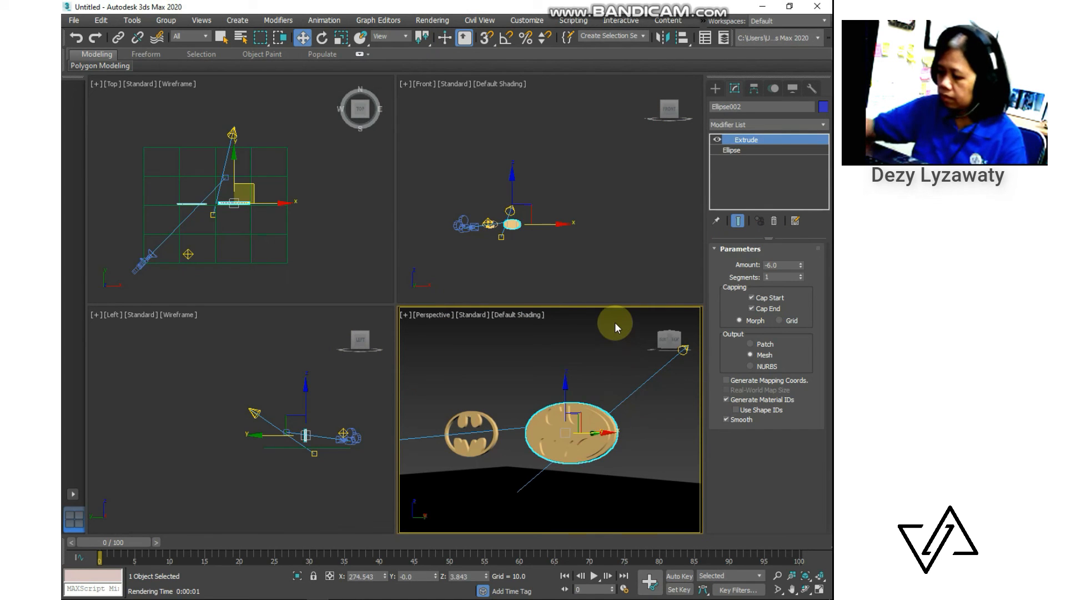
key("m")
left_click(222, 118)
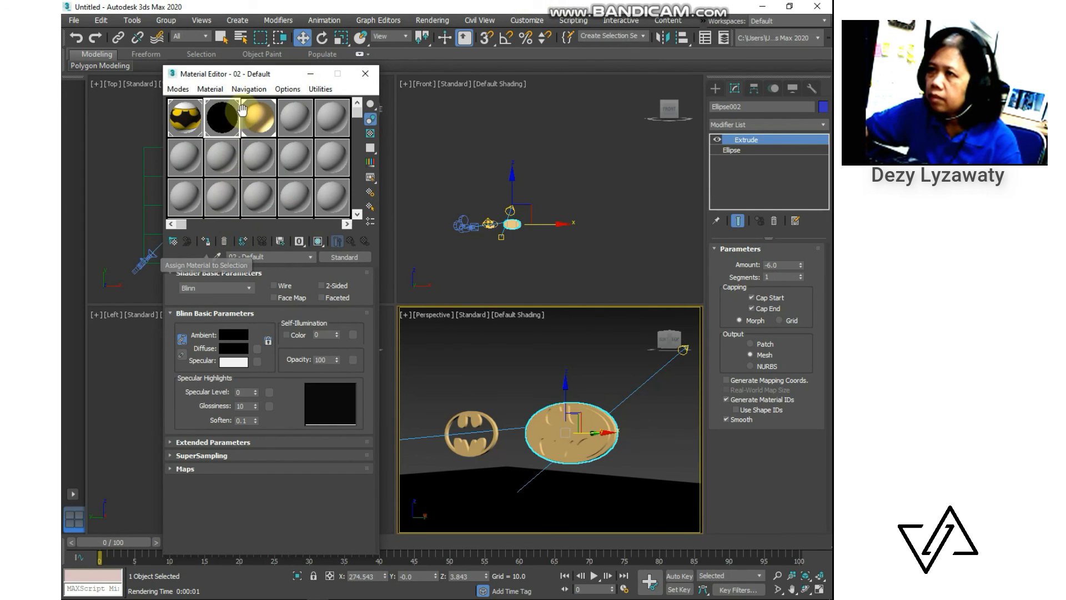
left_click_drag(222, 117, 594, 428)
left_click(587, 354)
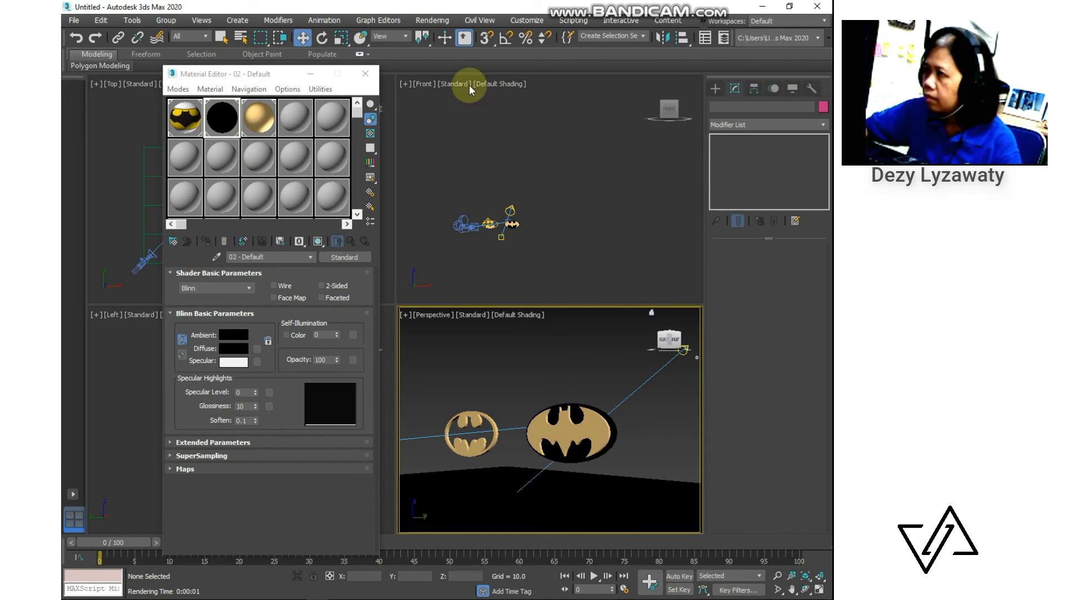
left_click(365, 74)
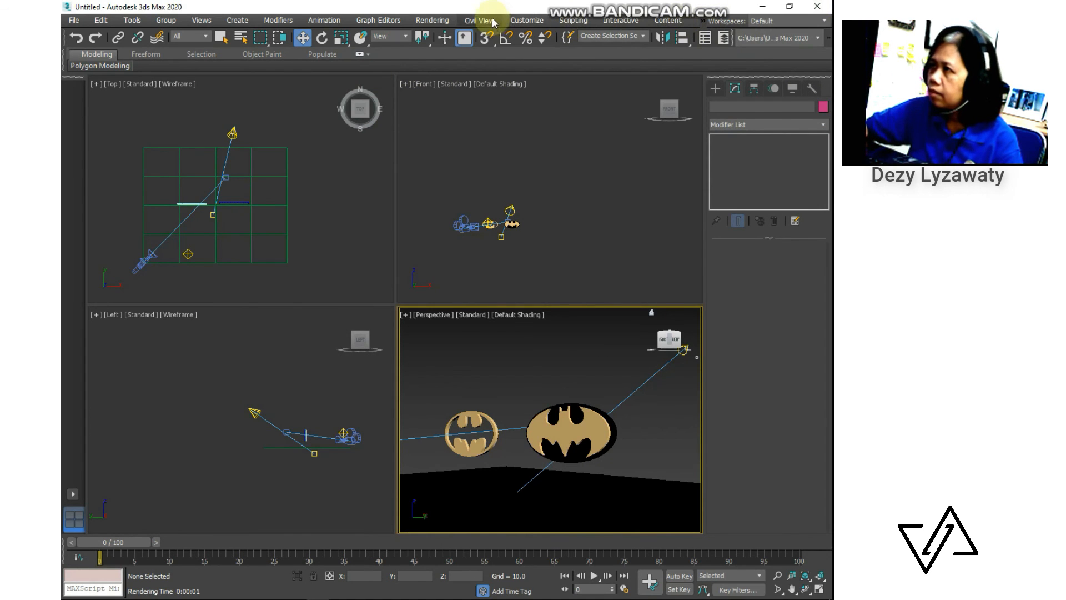
Render the Perspective view to check the black and gold logo, and close the rendered frame
left_click(432, 20)
left_click(444, 40)
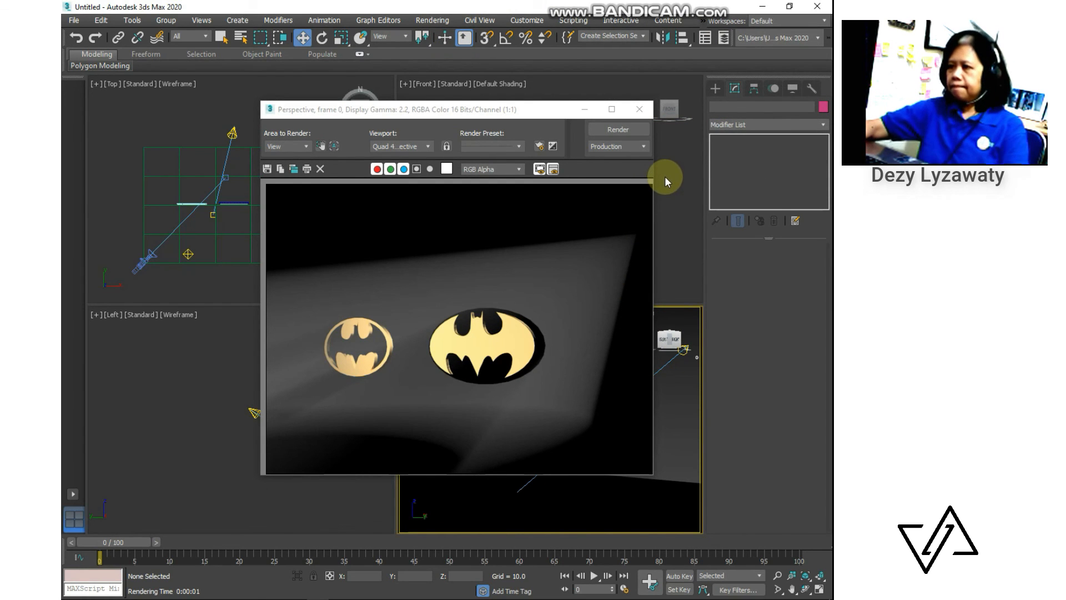
left_click(639, 109)
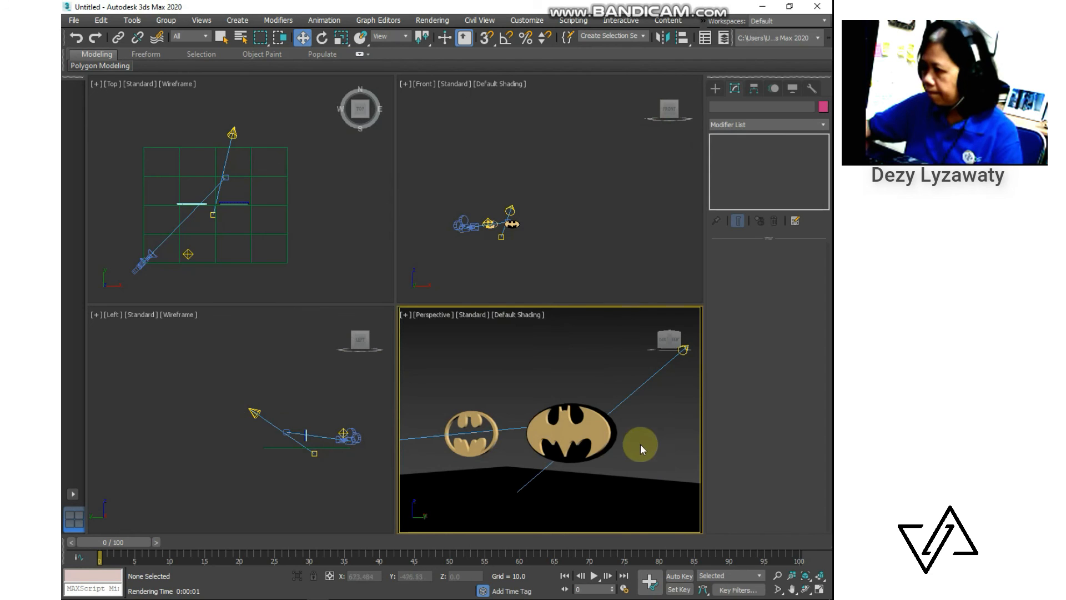
Frame both logos closer in the Perspective view and create a standard camera from that view
left_click(778, 589)
left_click_drag(628, 476, 605, 451)
right_click(606, 451)
middle_click_drag(608, 449, 647, 405)
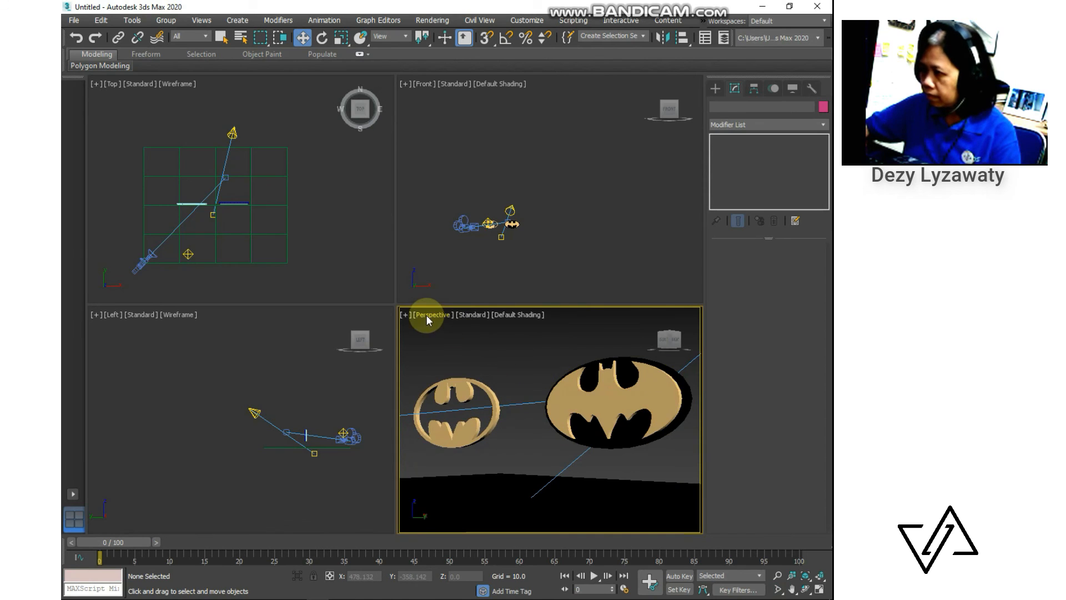
left_click(204, 24)
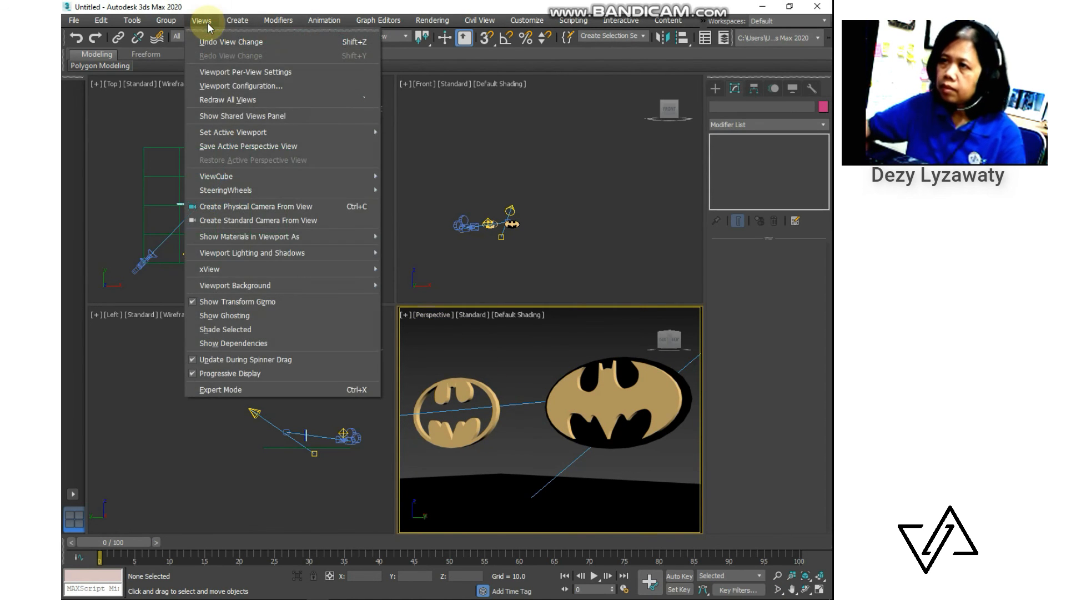
left_click(253, 220)
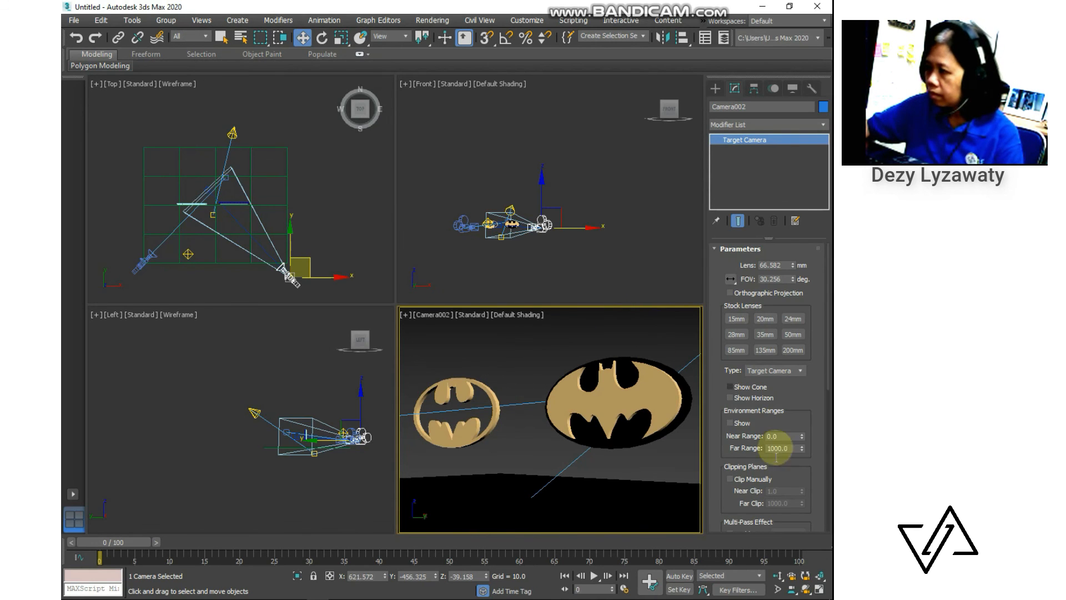
Maximize the Camera002 view and orbit the camera slightly around the logos, to about X 642, Y -436, Z -45
left_click(820, 589)
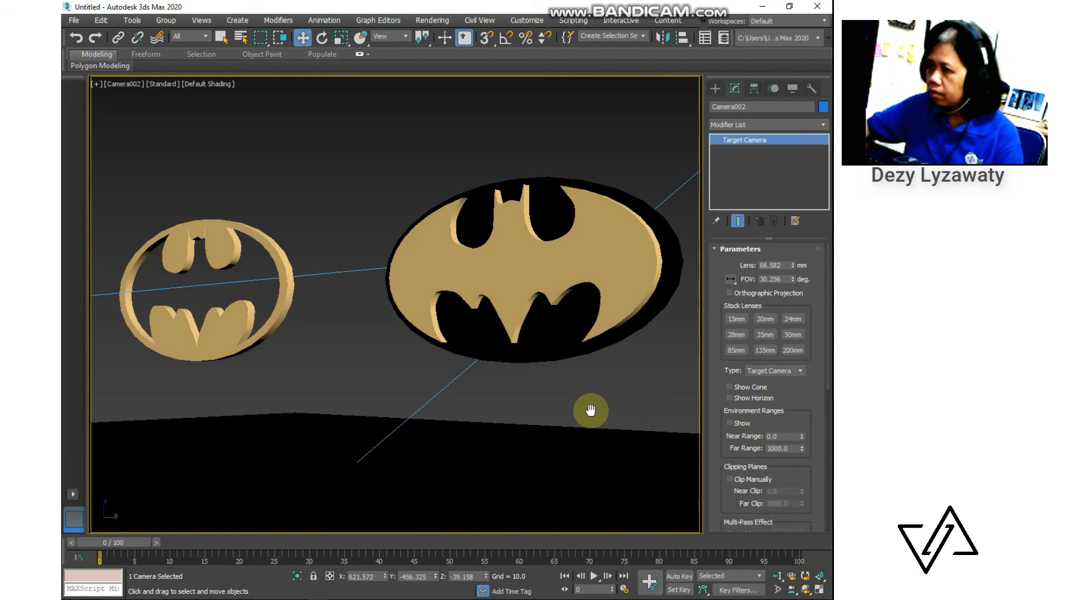
middle_click_drag(590, 409, 586, 411)
left_click(806, 590)
left_click_drag(585, 319, 579, 305)
right_click(574, 346)
Render the Camera002 view of both logos and close the rendered frame
left_click(327, 20)
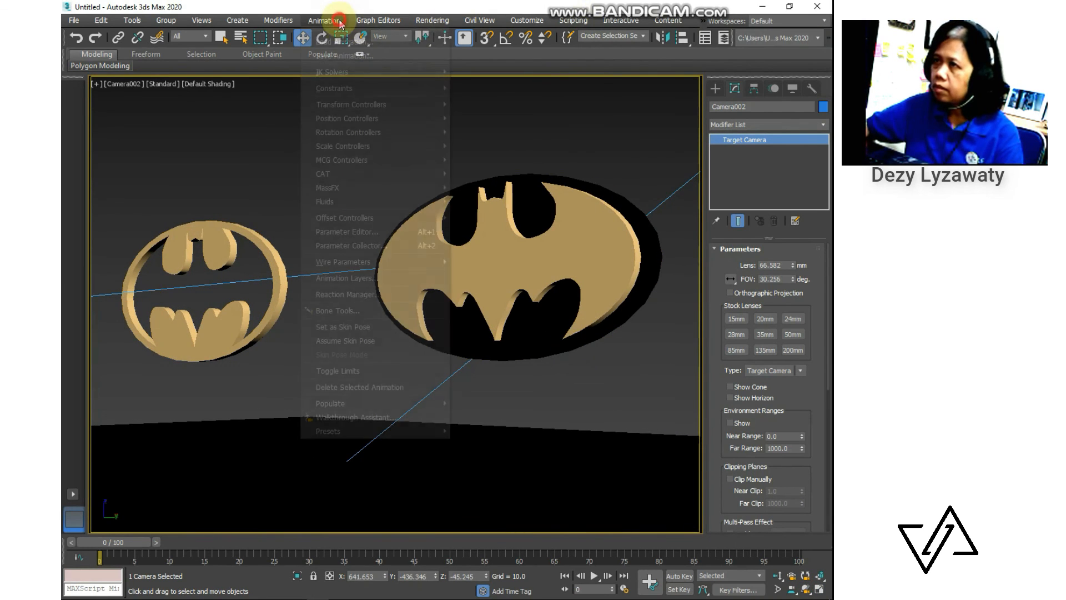
left_click(438, 41)
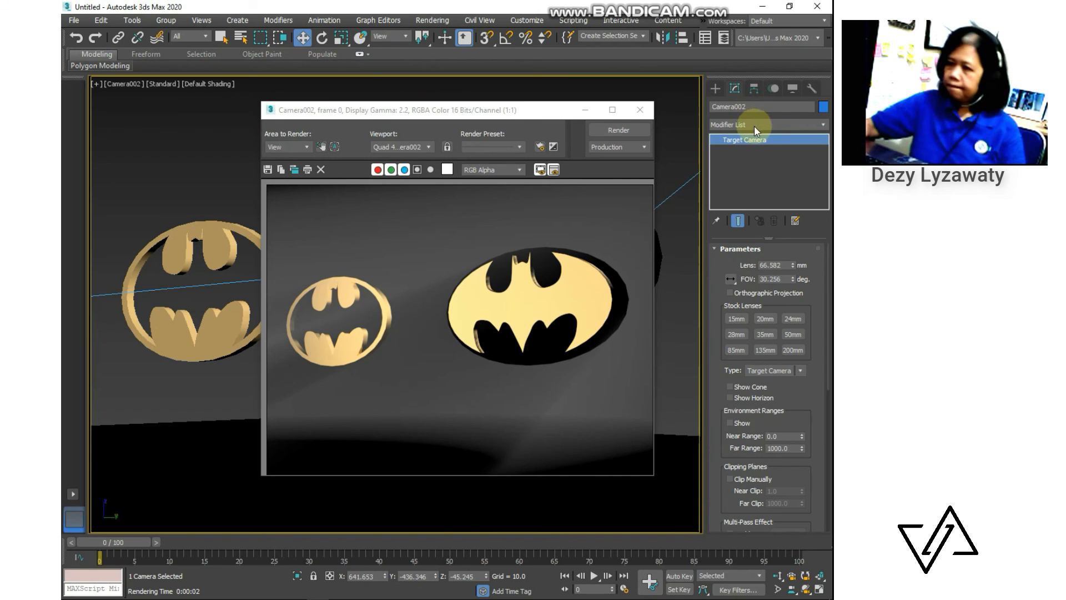
left_click(638, 111)
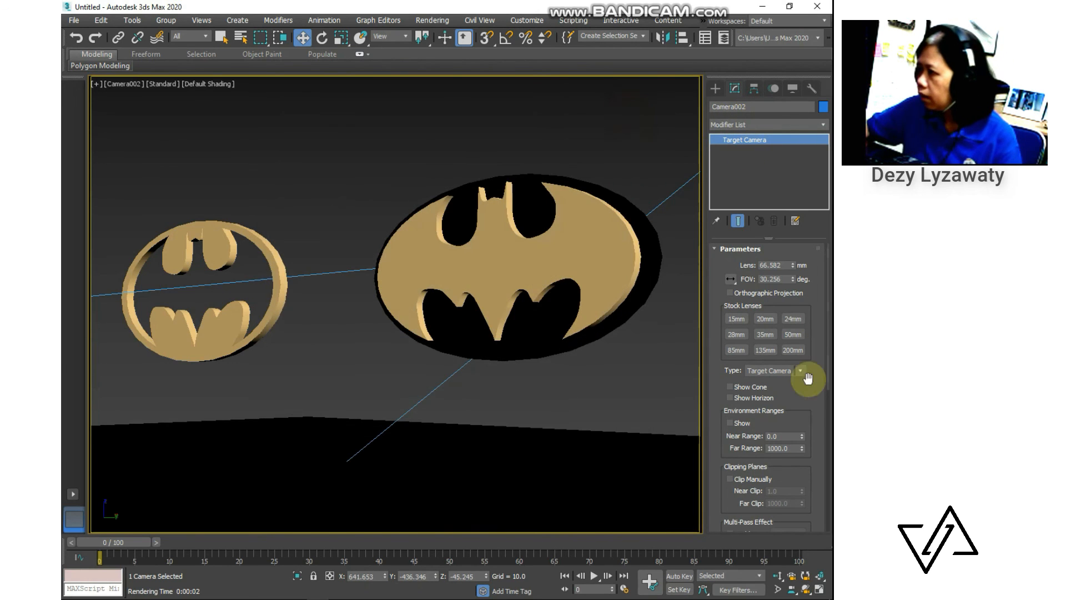
Render the Camera002 view of both Batman logos again
scroll(820, 399, "down", 1)
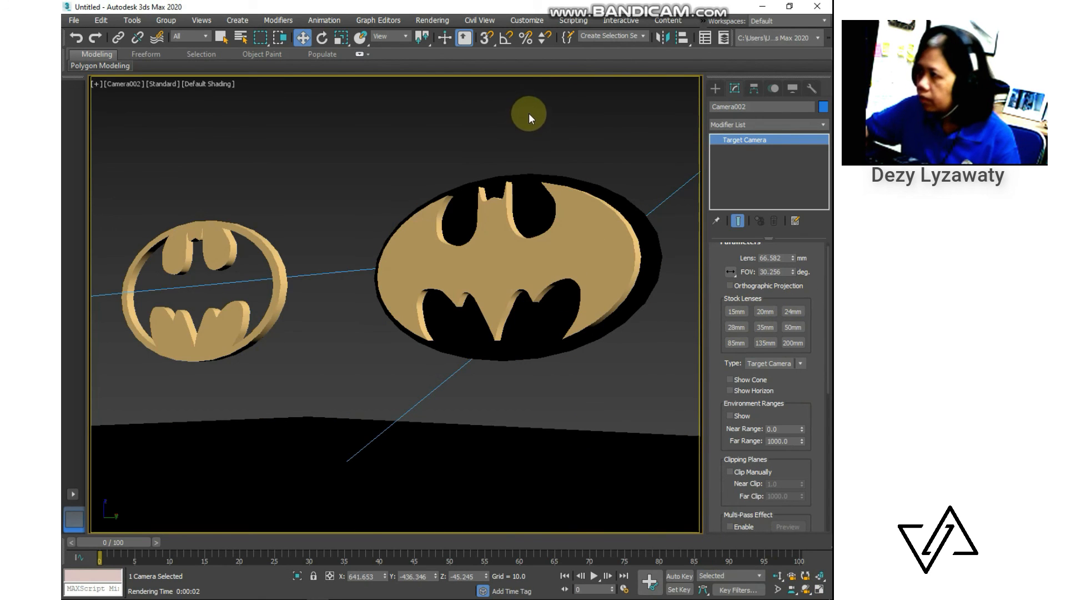
left_click(430, 20)
left_click(440, 38)
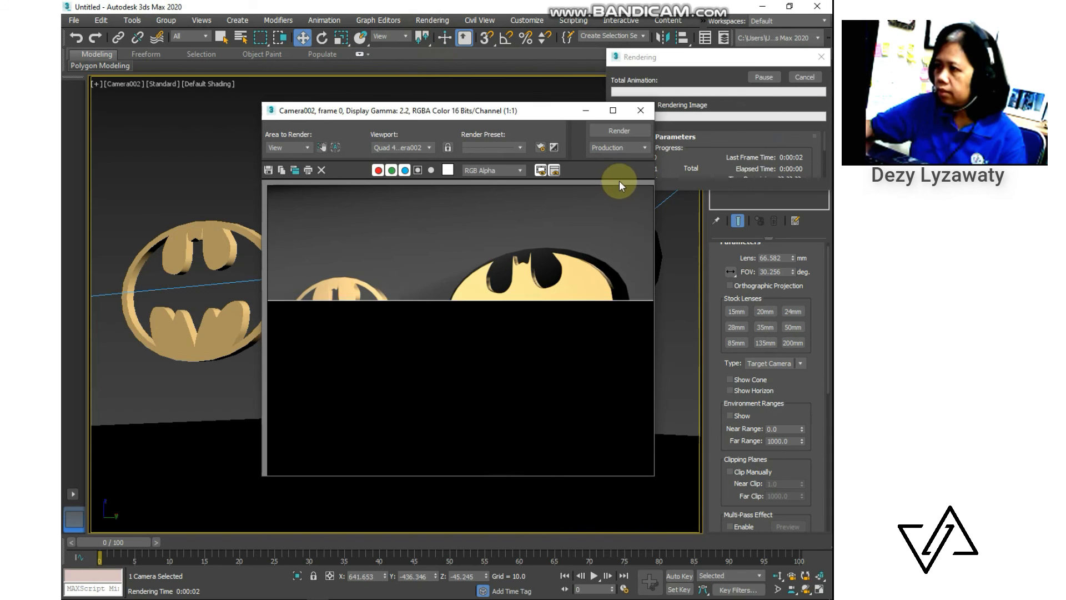
Save the rendered image as a JPEG file named LOGO in the 01 MATERI KULIAH folder, accepting the default JPEG quality settings
left_click(269, 171)
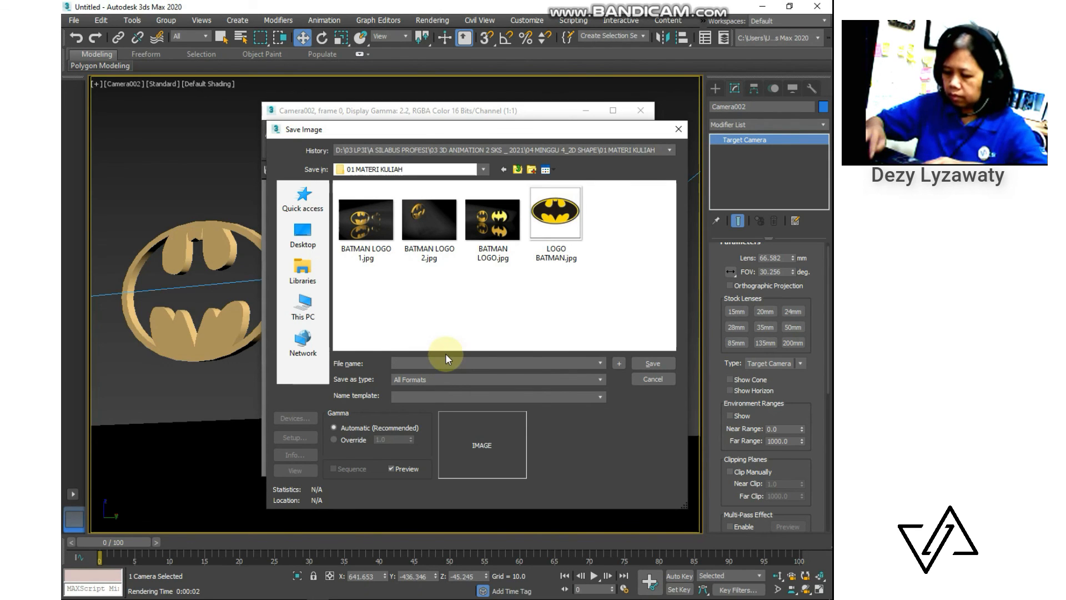
type("LOGO")
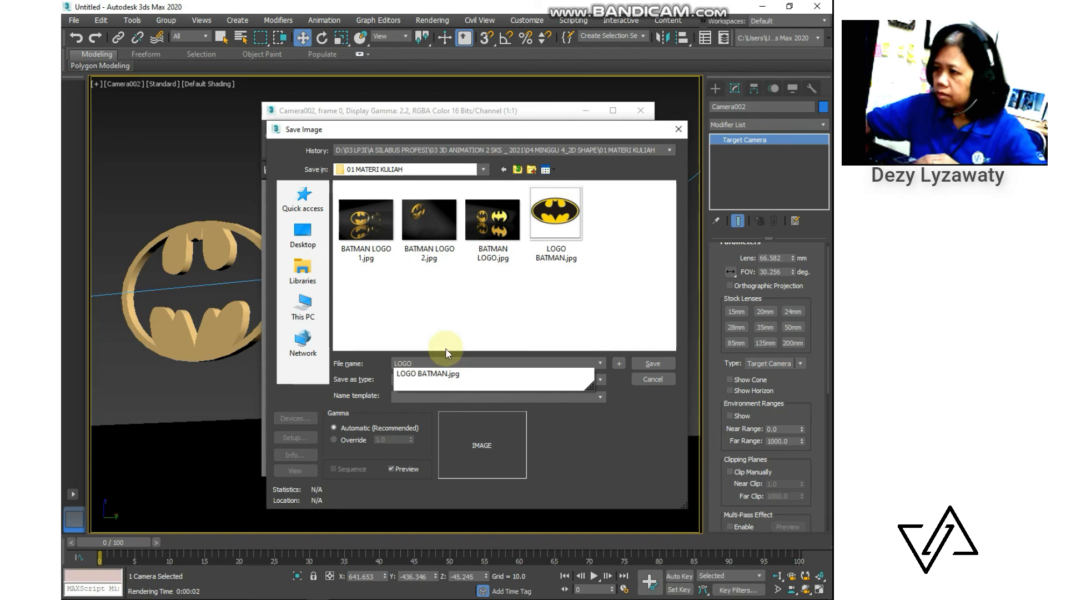
left_click(448, 316)
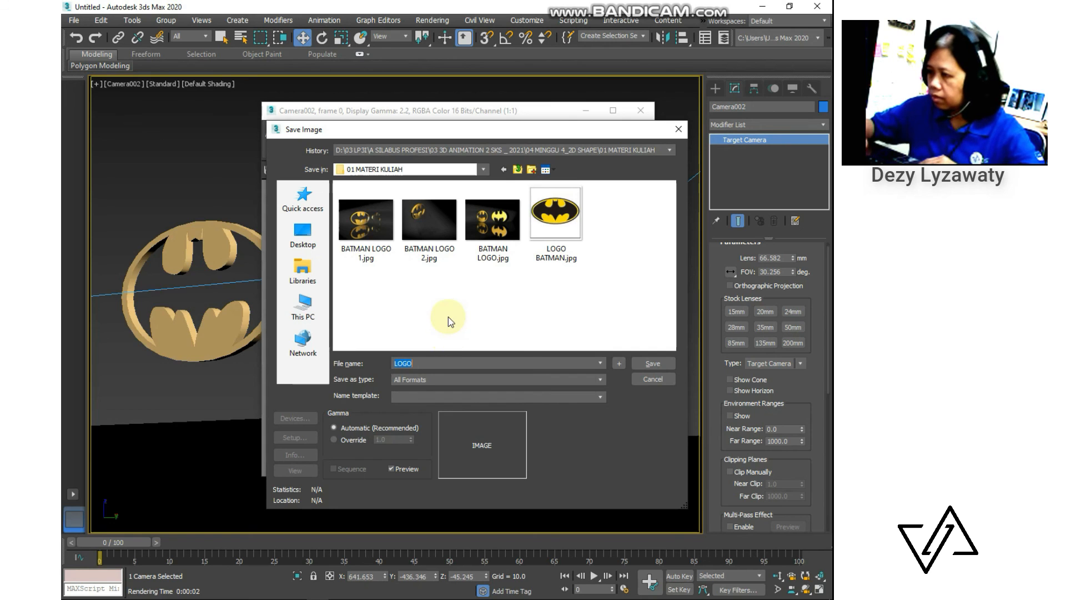
left_click(518, 375)
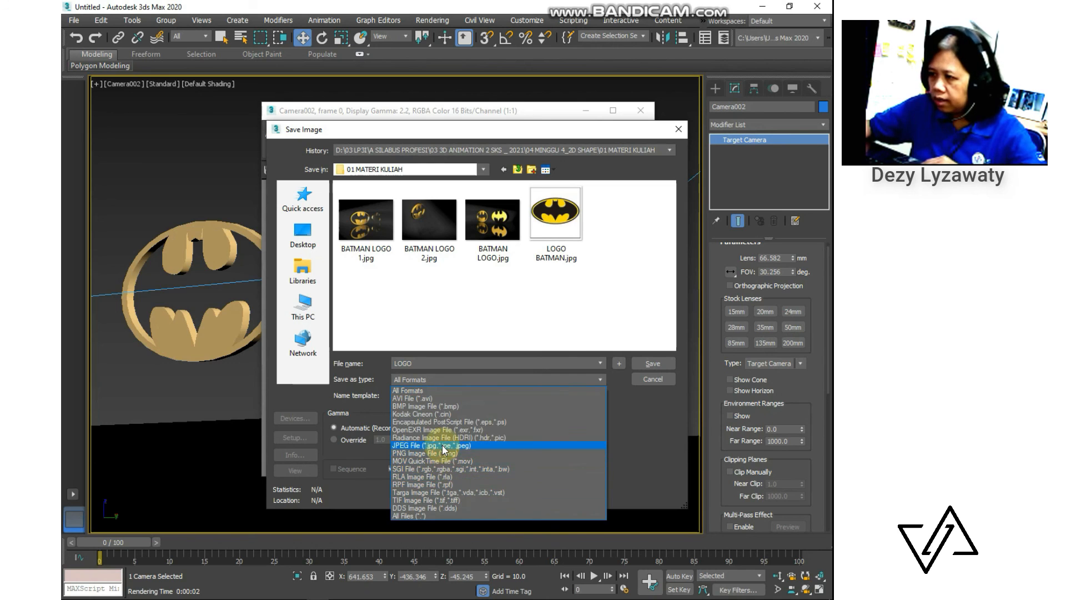
left_click(444, 446)
left_click(501, 380)
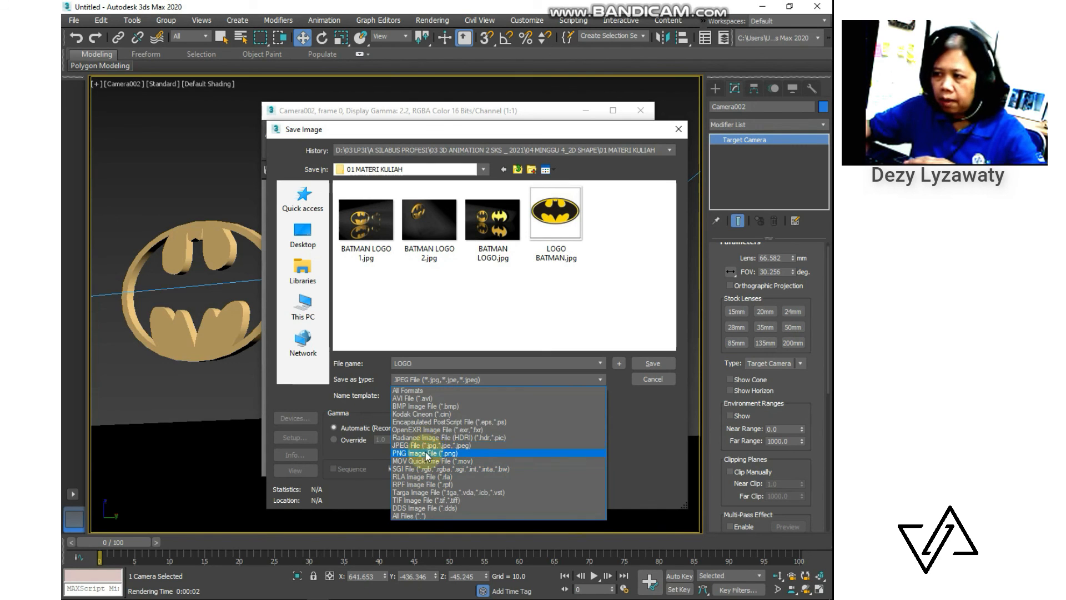
left_click(429, 446)
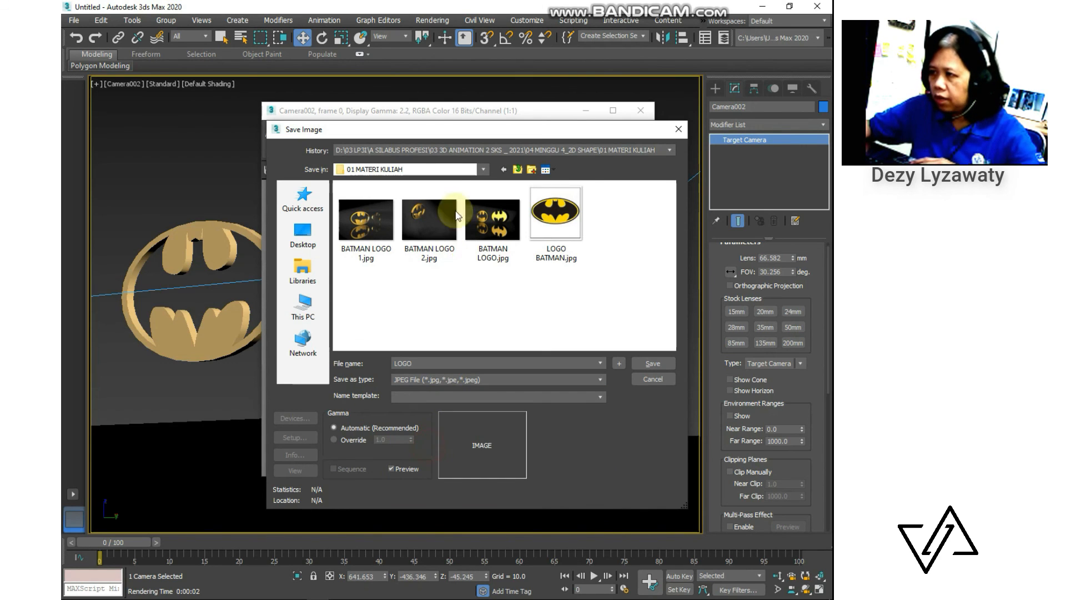
left_click(652, 364)
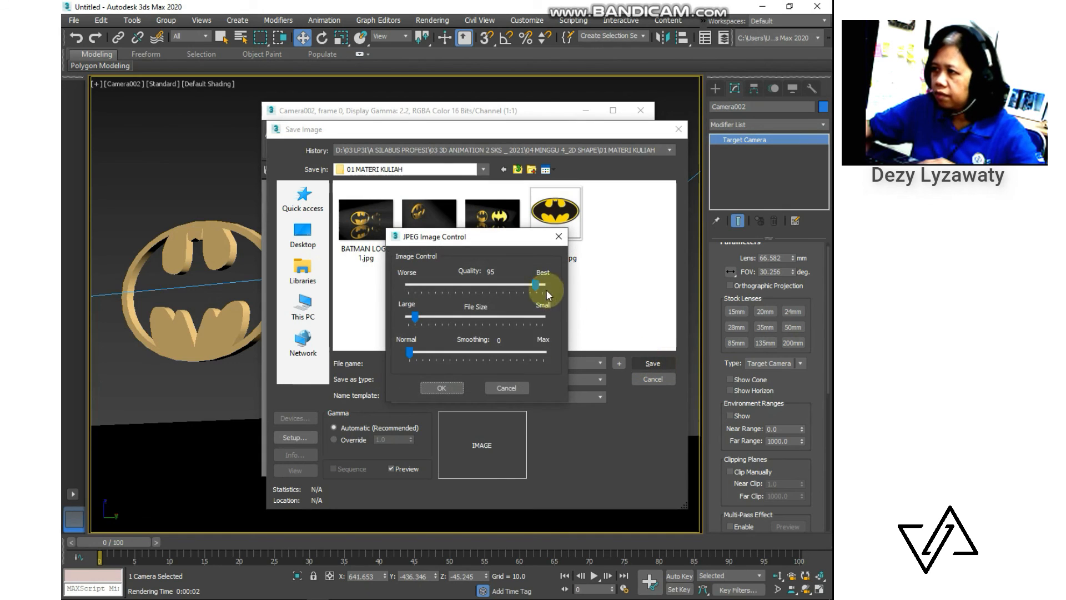
left_click(430, 386)
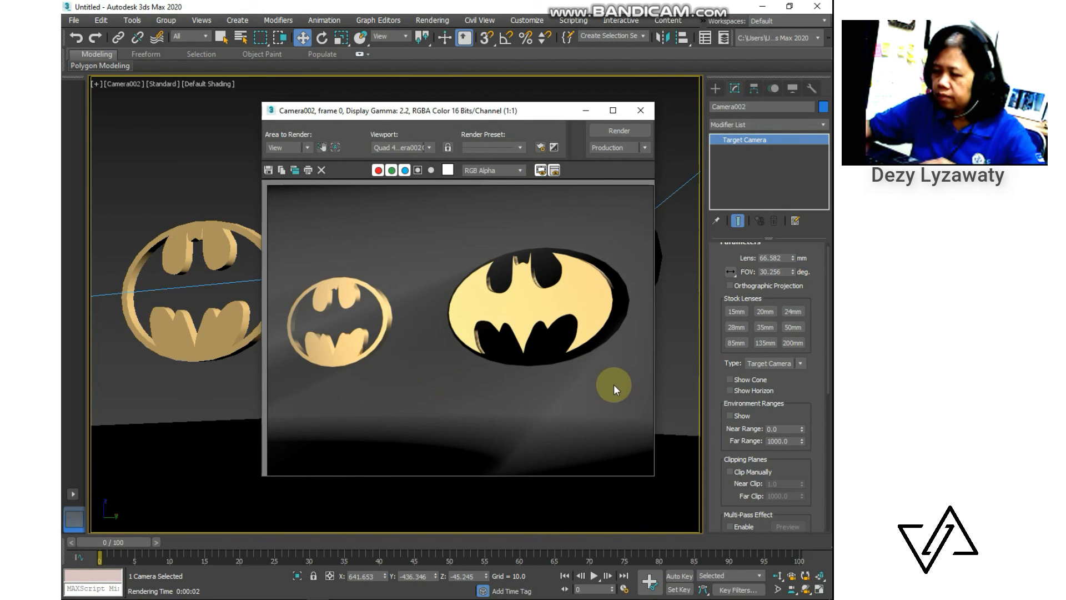